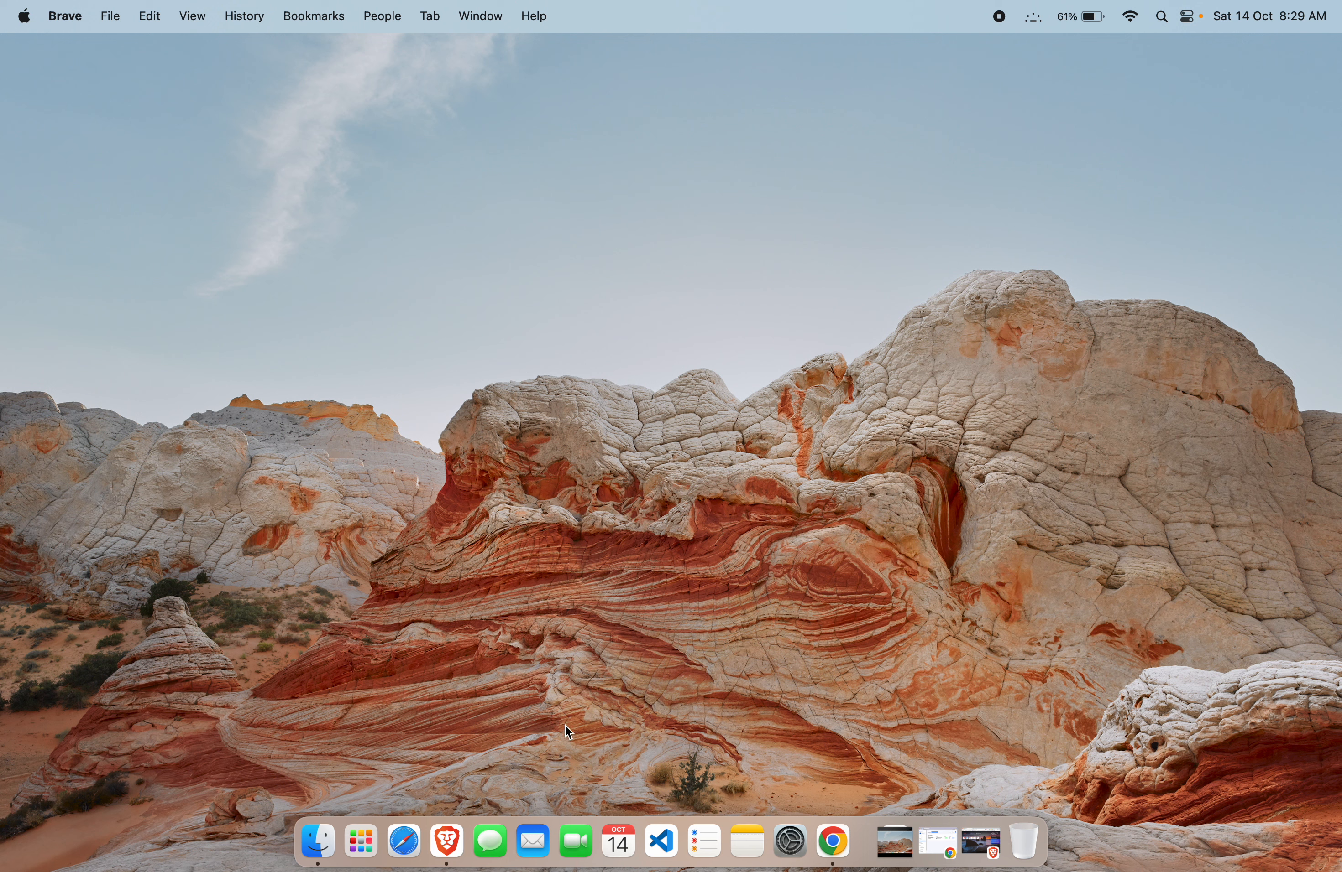
# Step: Open supabase.com in Brave, go to the Supabase dashboard and make the browser window full screen
pyautogui.click(459, 834)
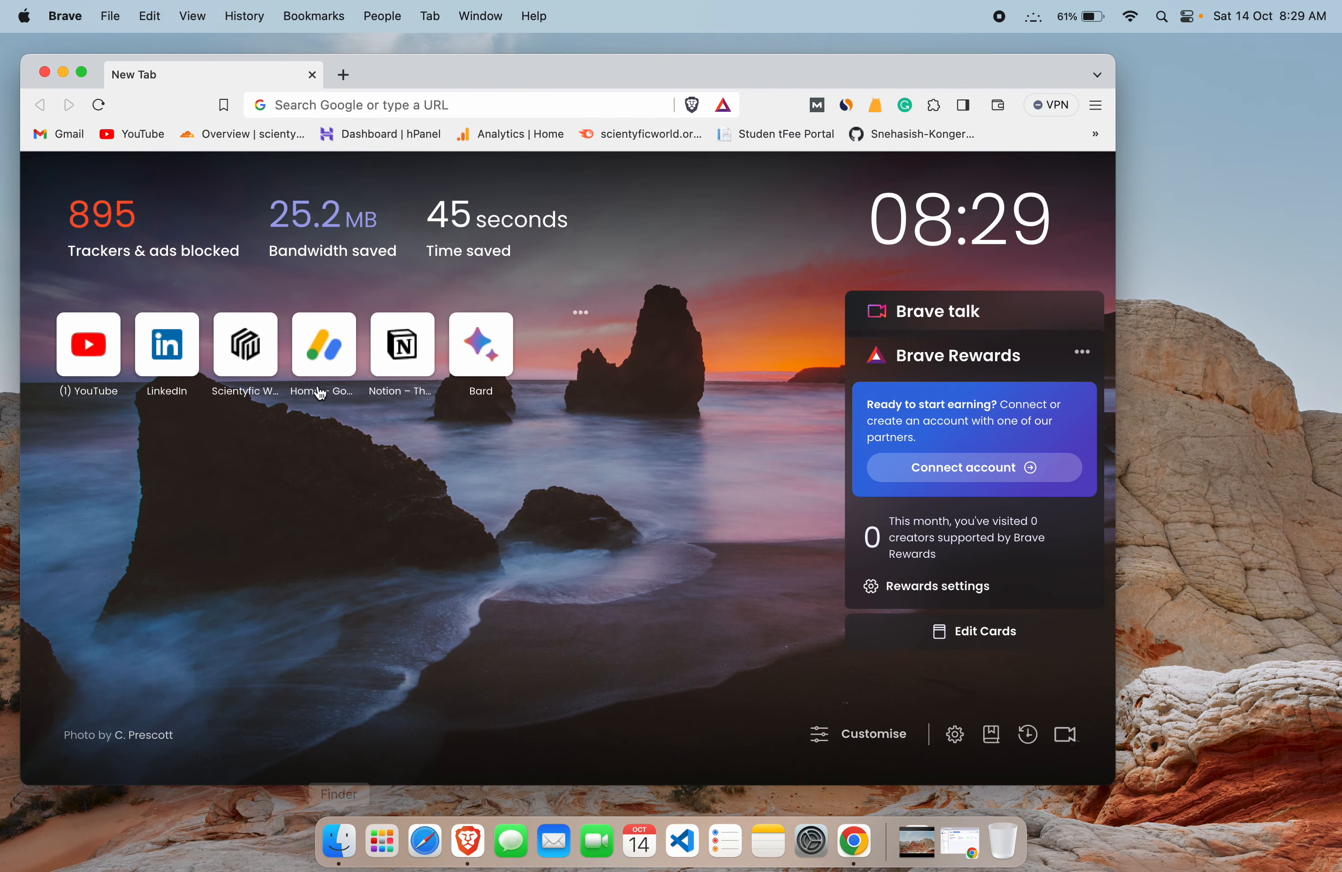
pyautogui.click(311, 104)
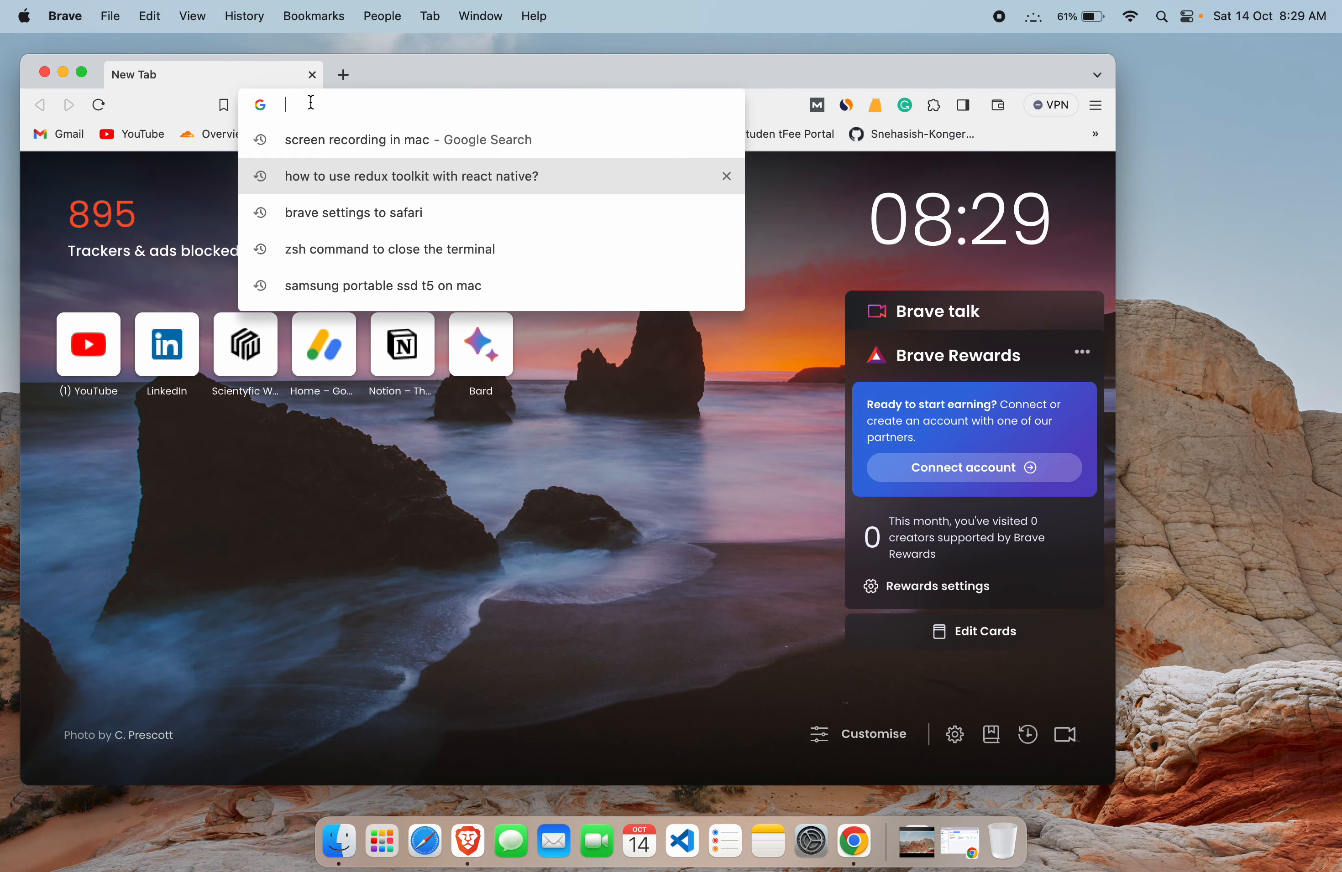
pyautogui.write('supabase.com')
pyautogui.press('Return')
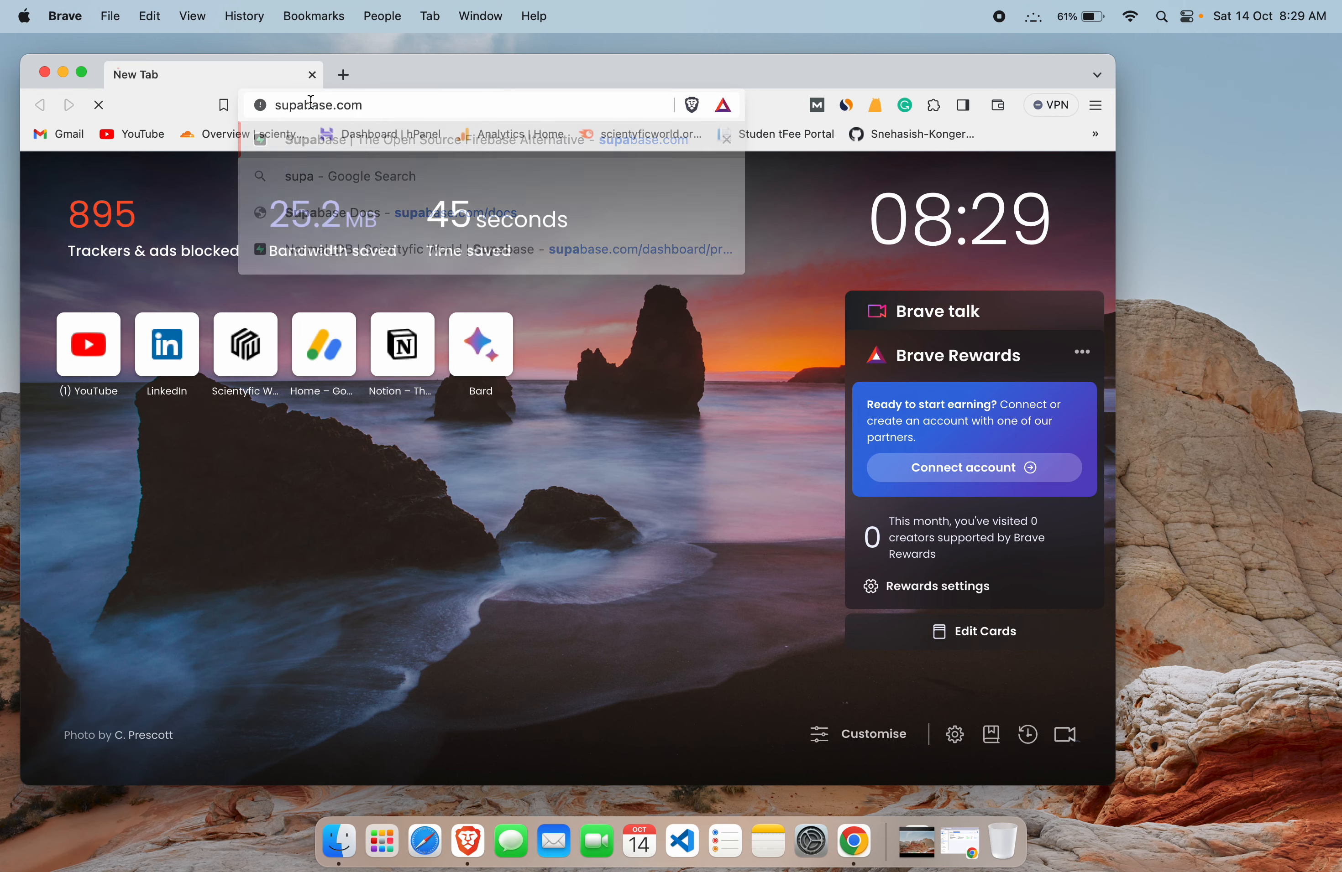
pyautogui.click(923, 163)
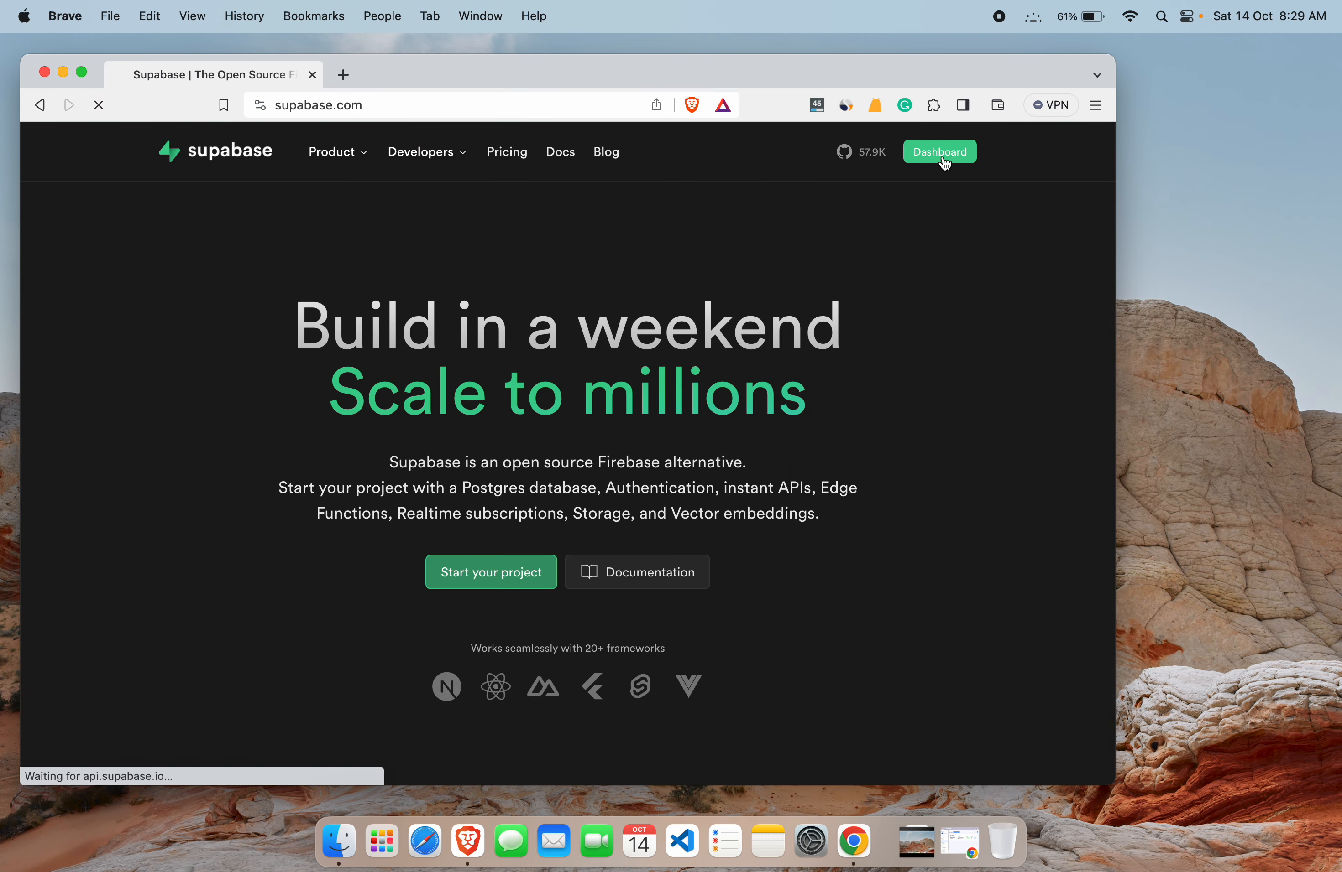
pyautogui.click(84, 75)
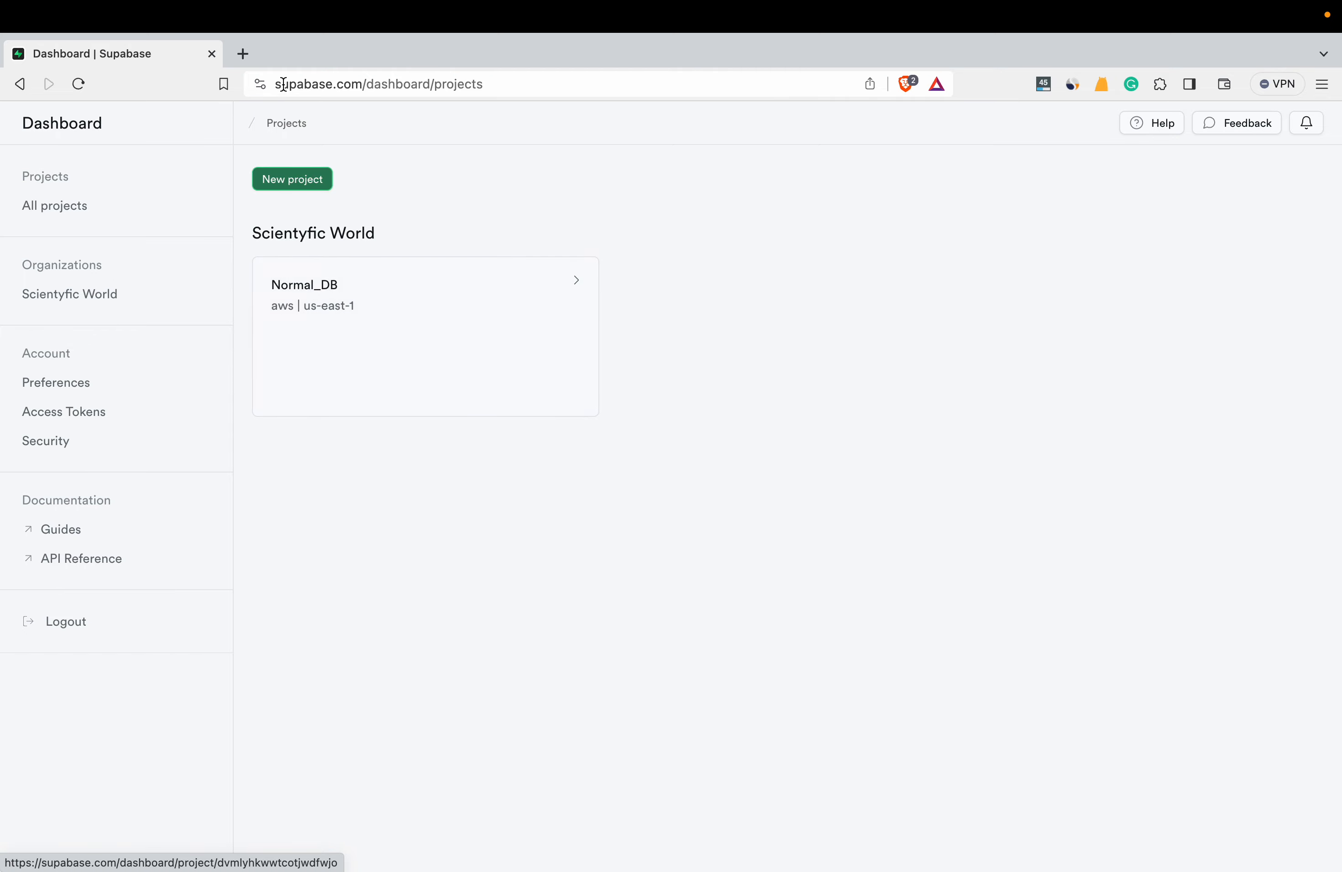
pyautogui.click(286, 183)
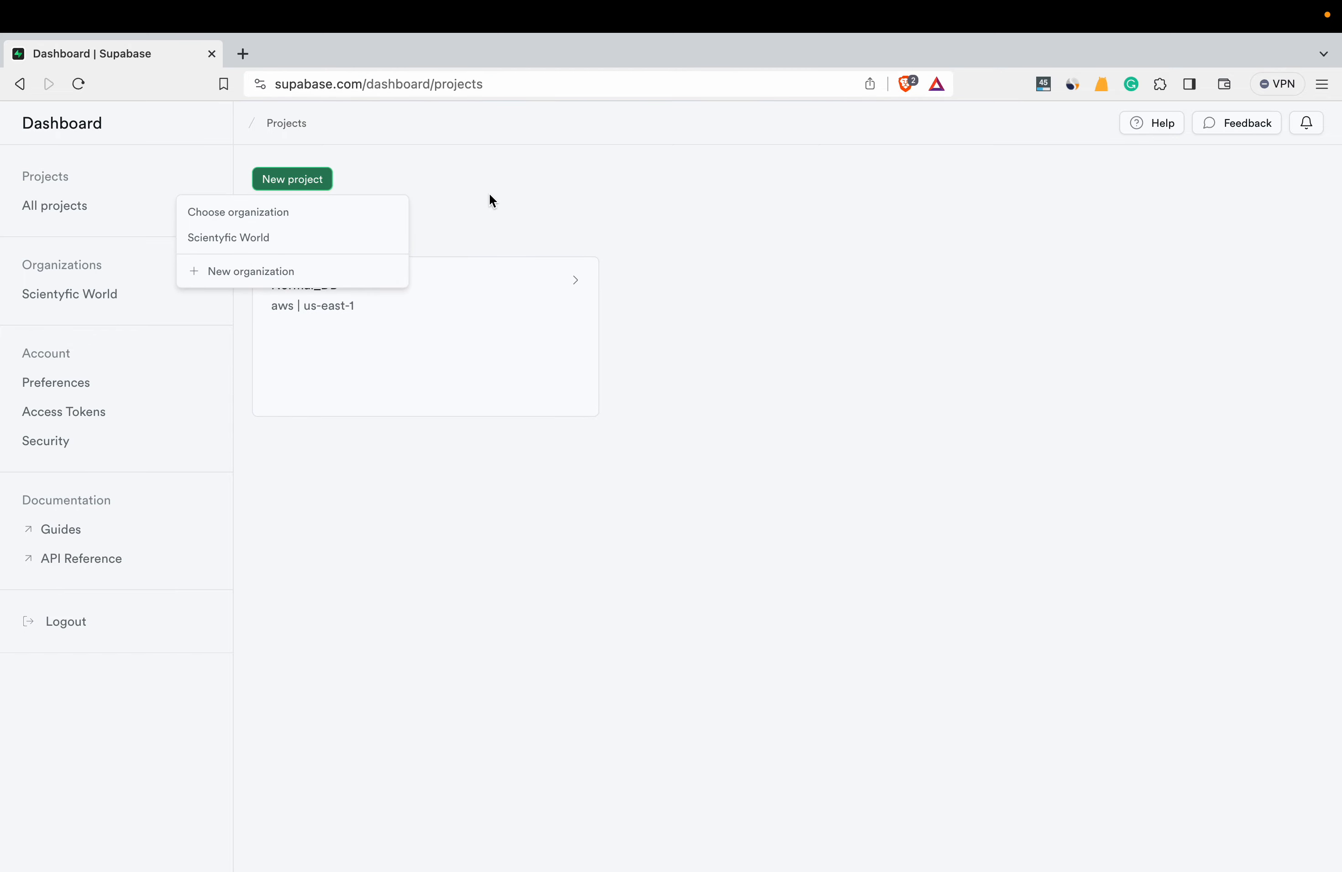
pyautogui.click(253, 238)
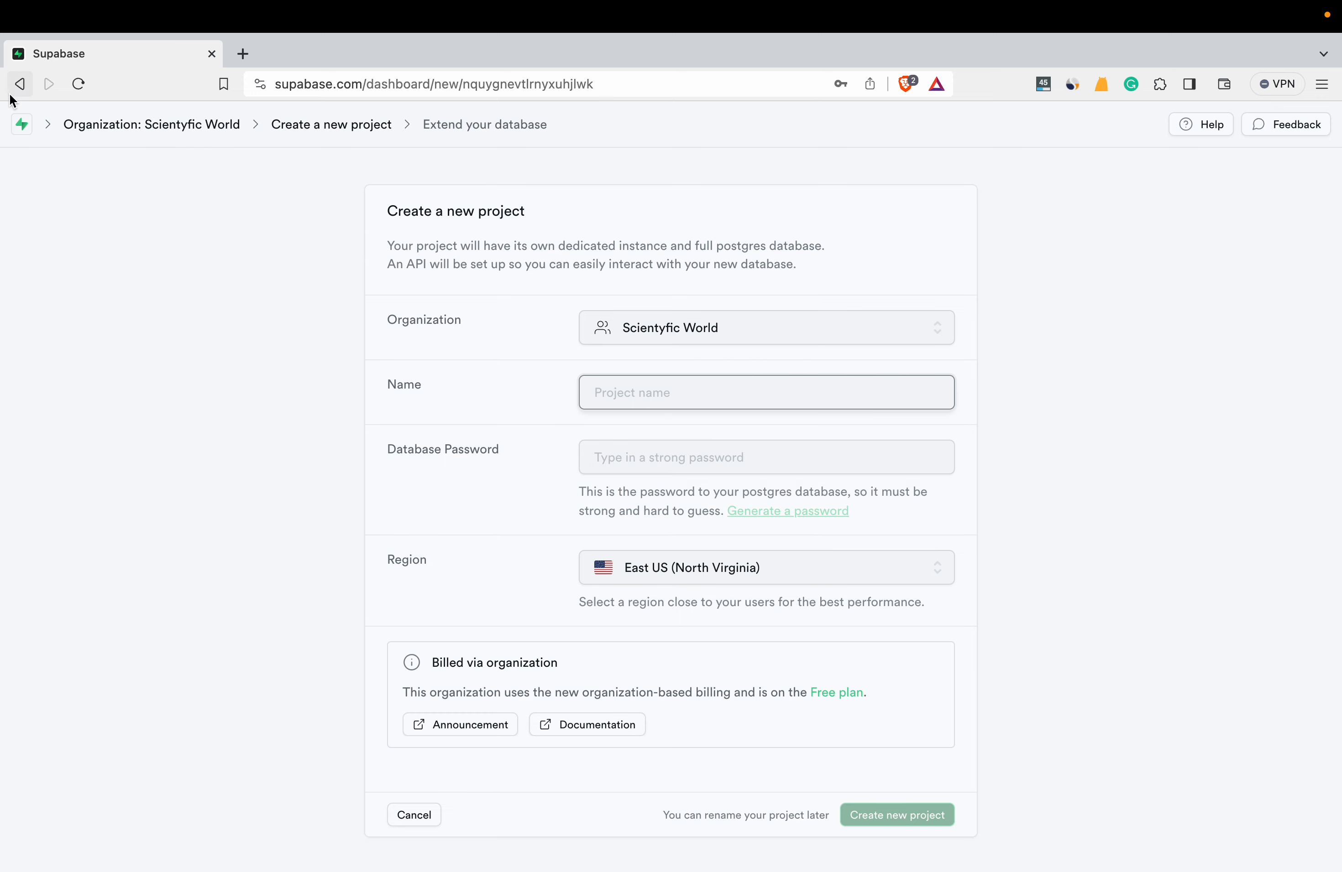
pyautogui.click(20, 84)
# Step: Open the Normal_DB project and view its saved "Create Greenhouse Sensor Data Table" query in the SQL Editor
pyautogui.click(444, 288)
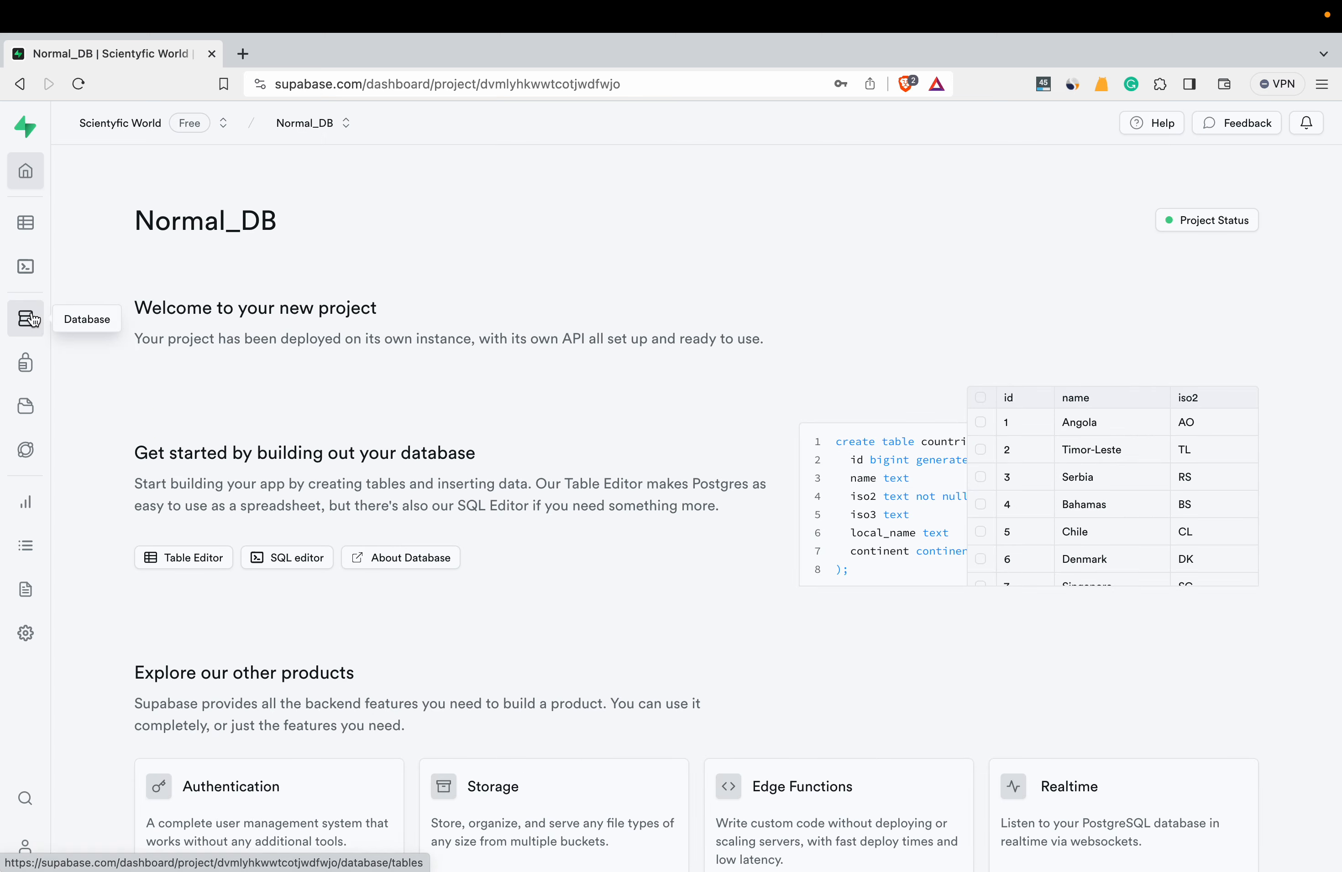
pyautogui.click(27, 268)
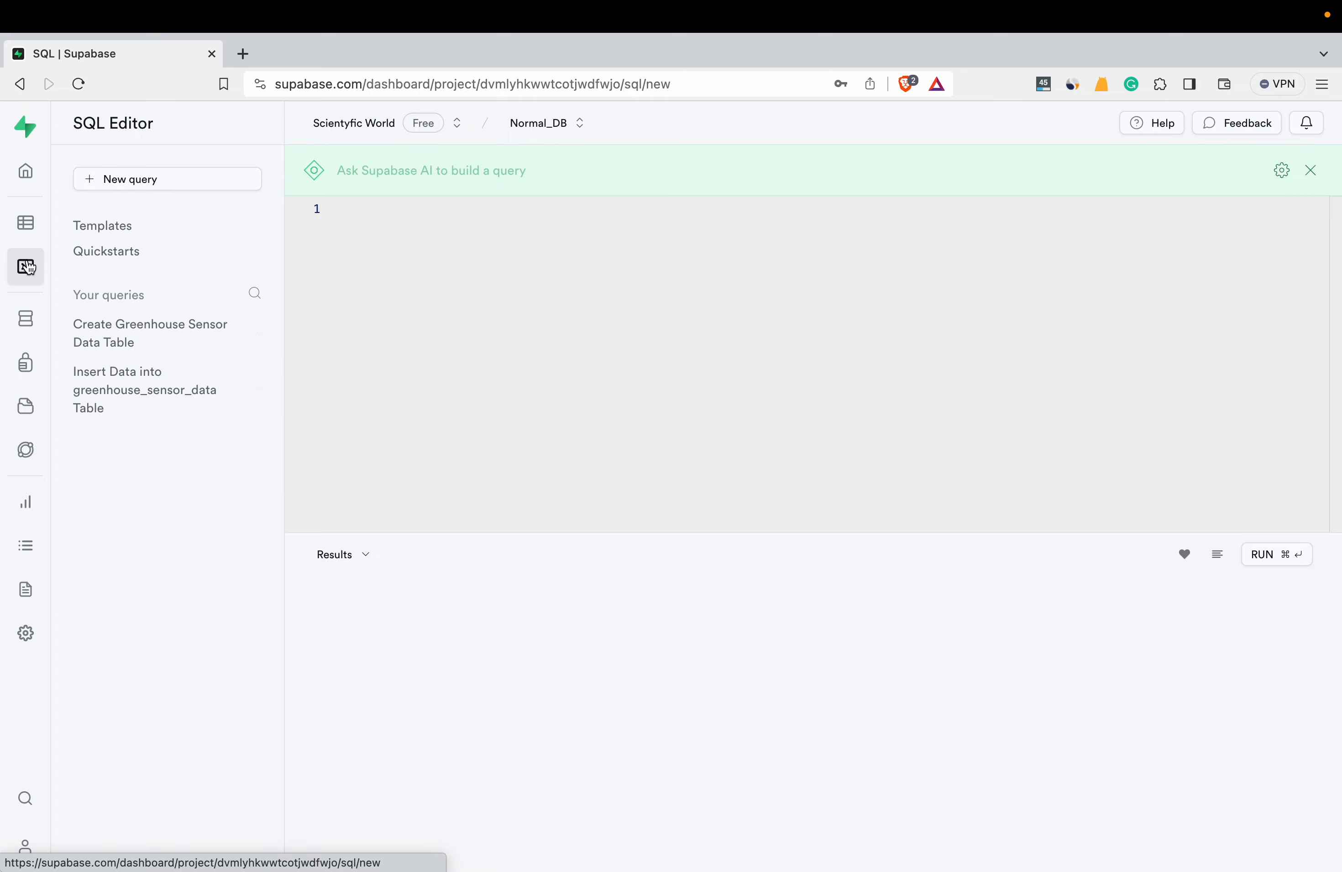
pyautogui.click(156, 333)
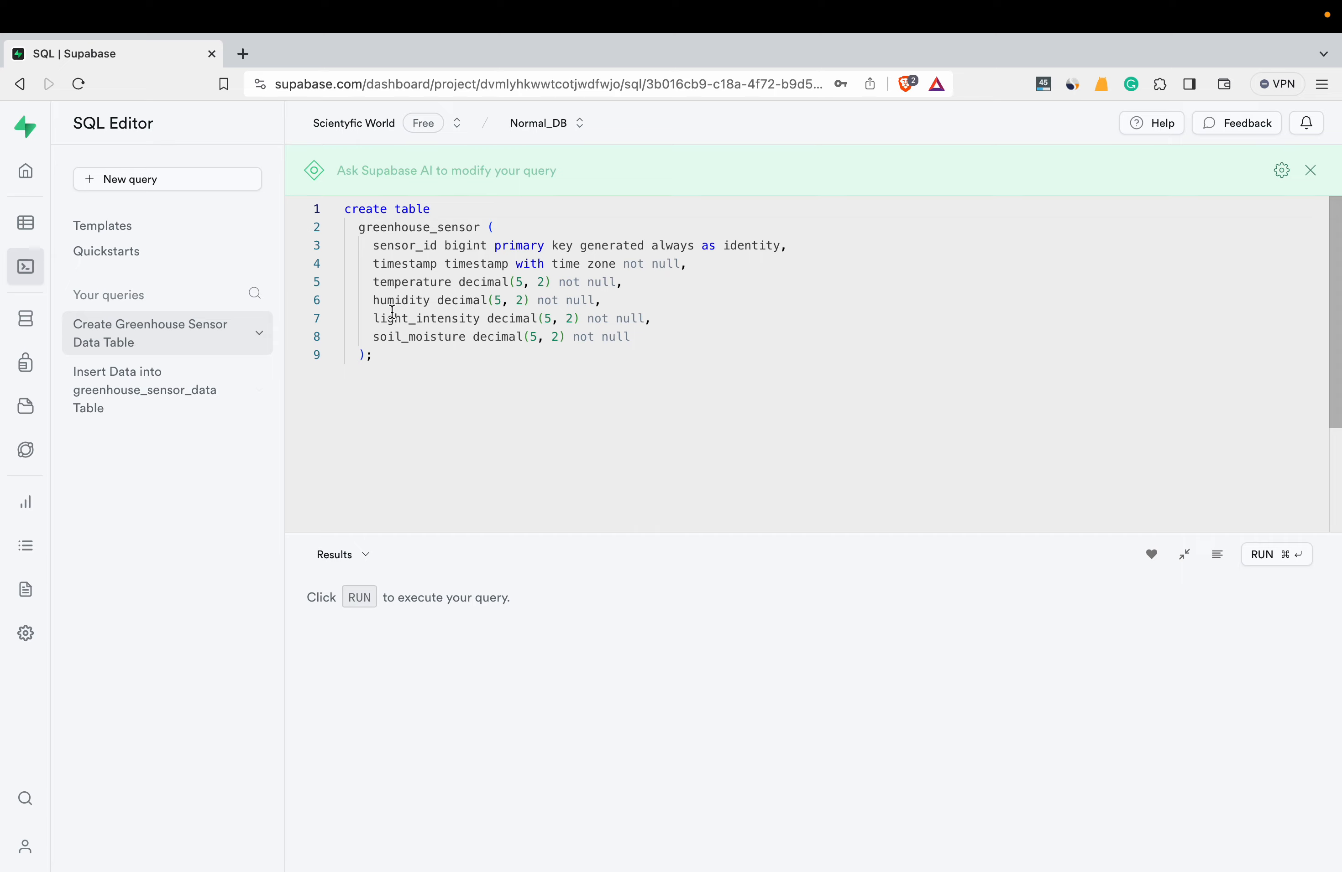
# Step: Review the sample rows in the saved "Insert Data into greenhouse_sensor_data Table" query
pyautogui.click(186, 390)
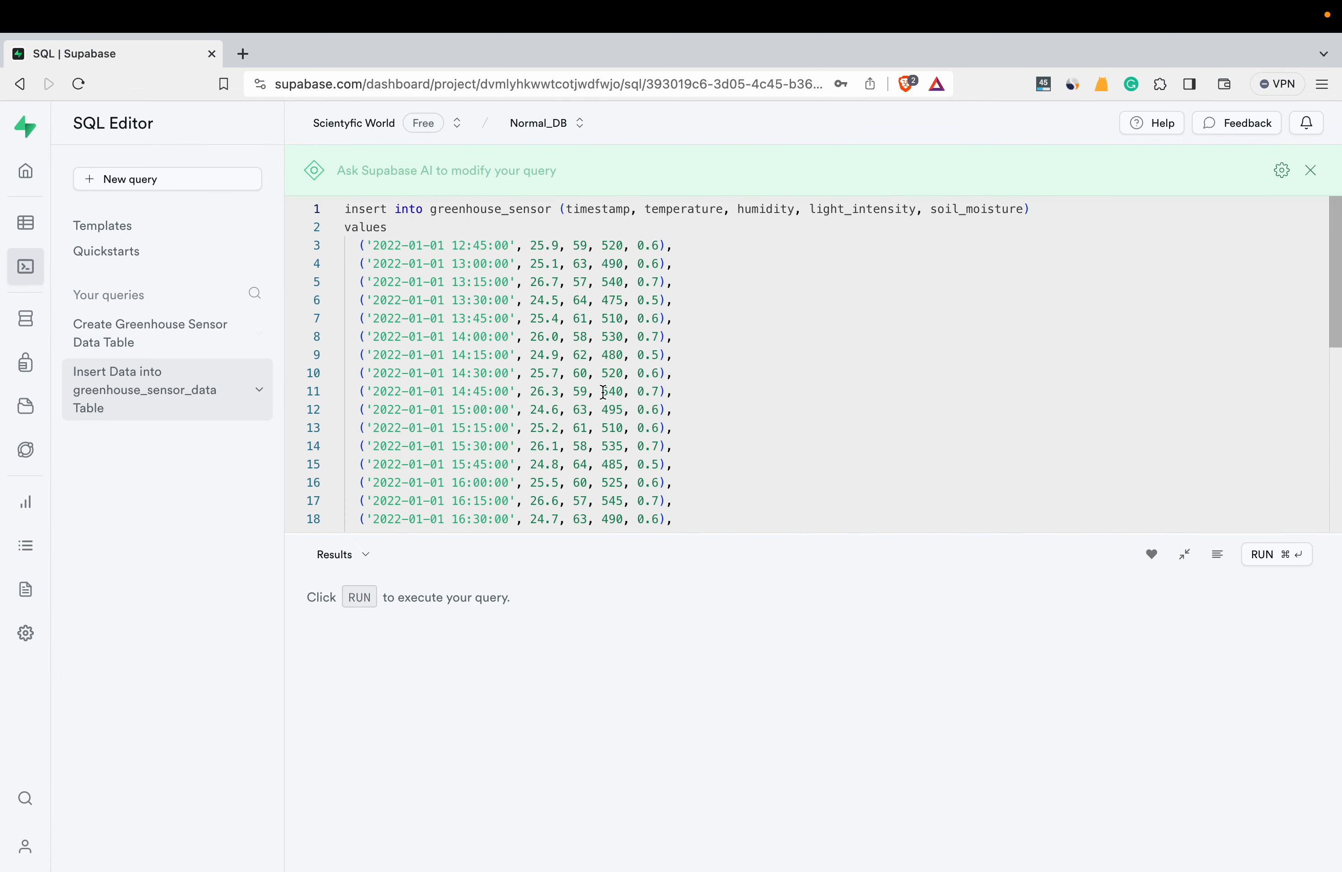
pyautogui.scroll(-5, 602, 392)
pyautogui.scroll(5, 603, 392)
pyautogui.scroll(-2, 603, 392)
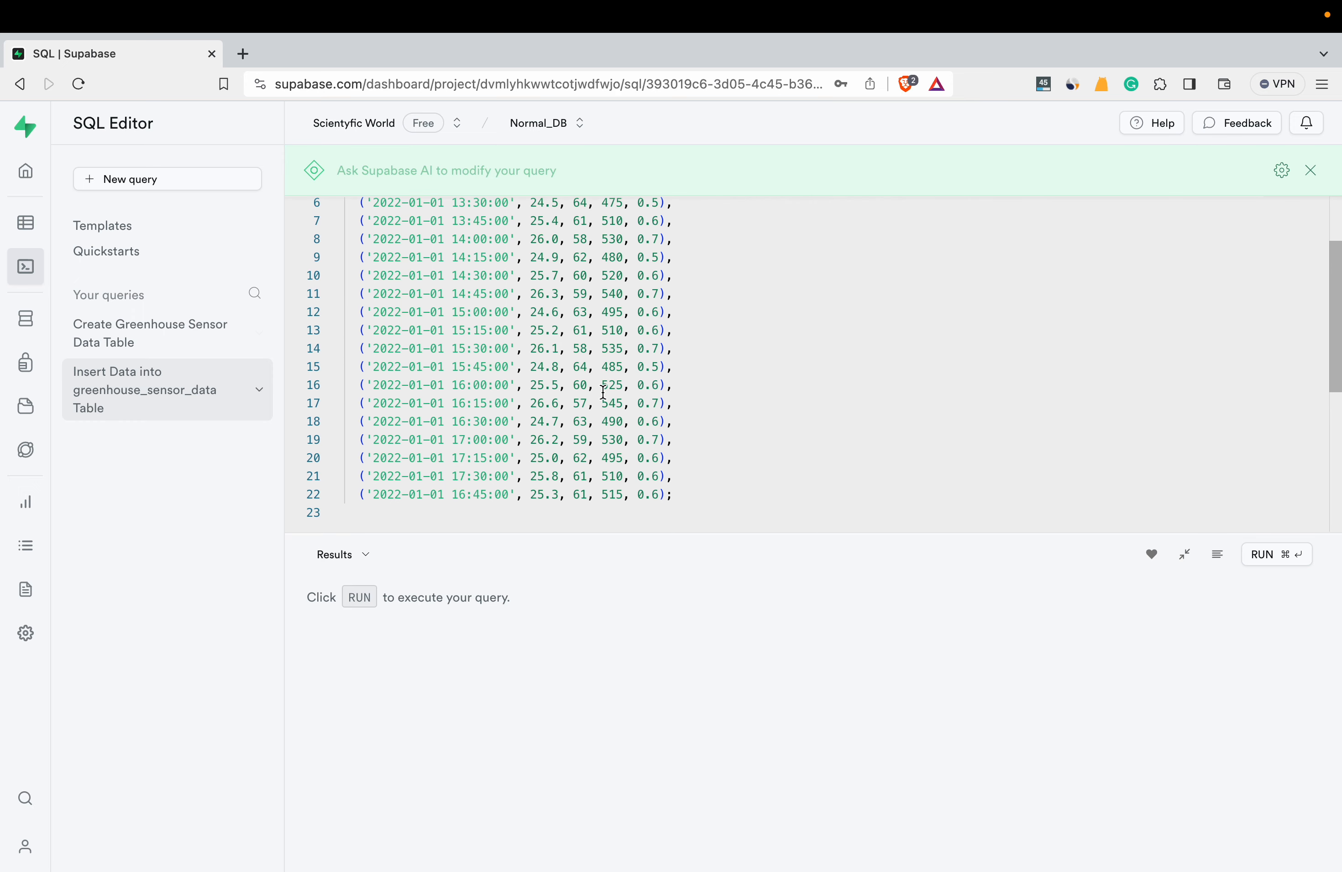
pyautogui.scroll(-1, 603, 392)
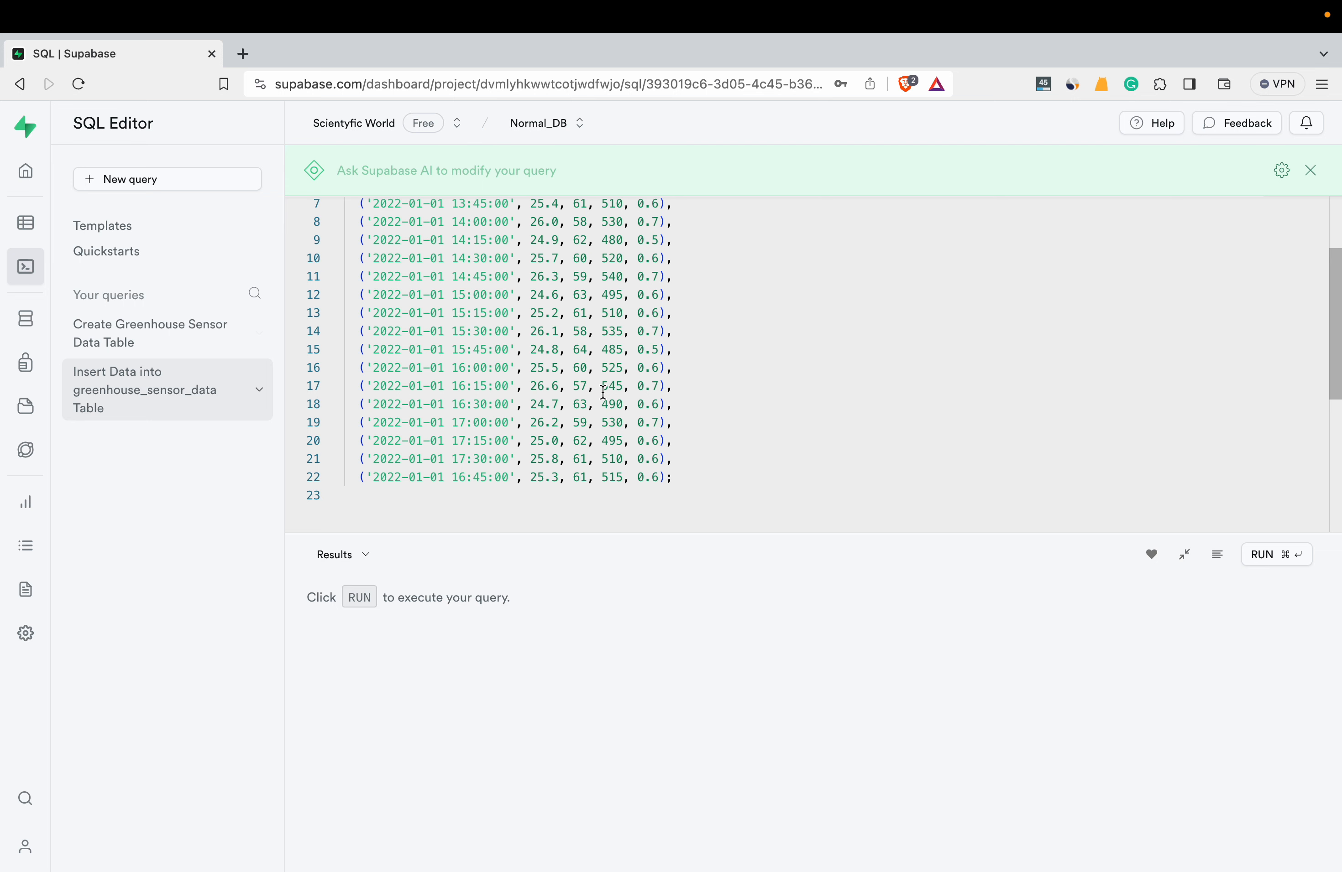
pyautogui.scroll(3, 603, 392)
pyautogui.scroll(-2, 602, 392)
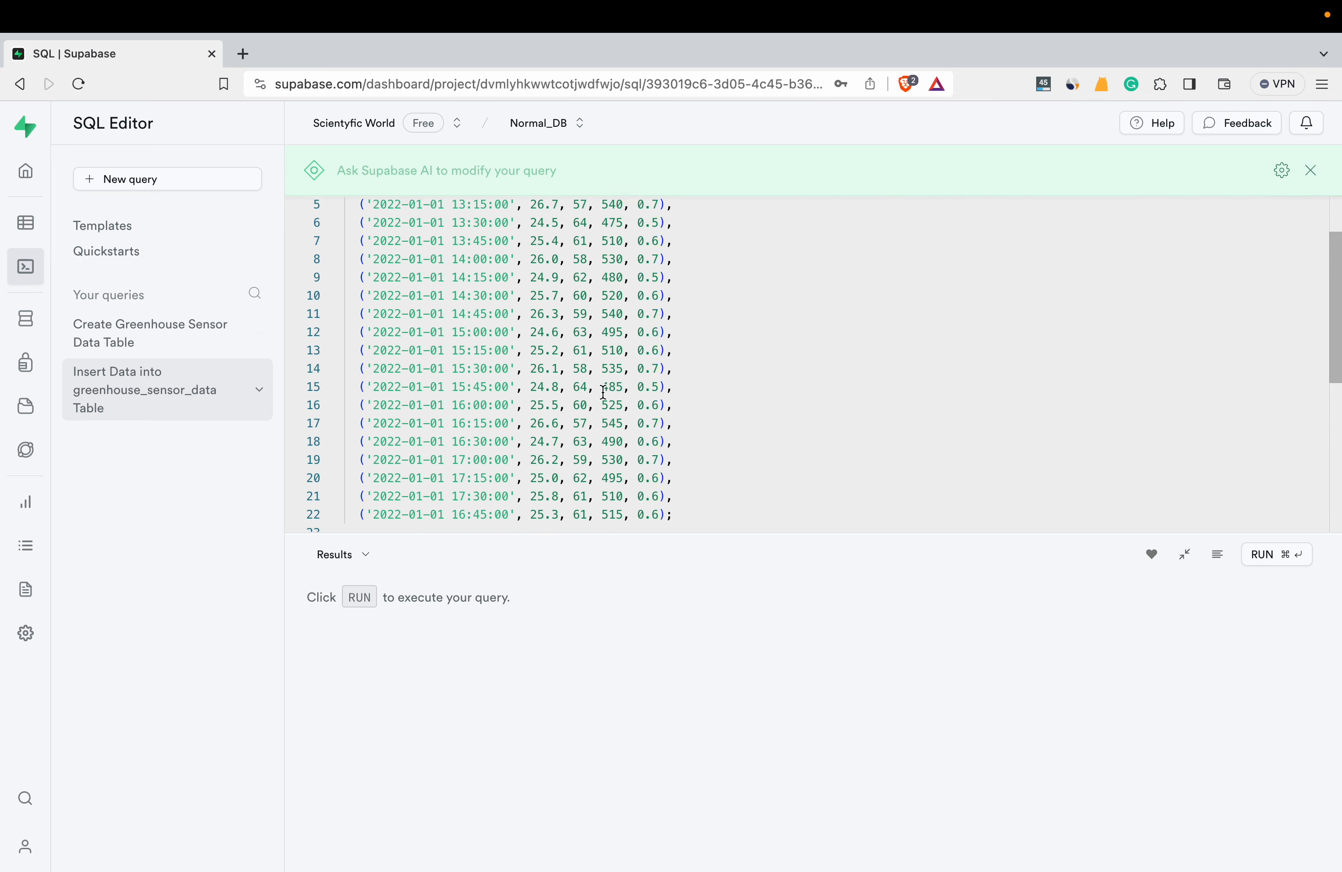
pyautogui.scroll(-1, 603, 392)
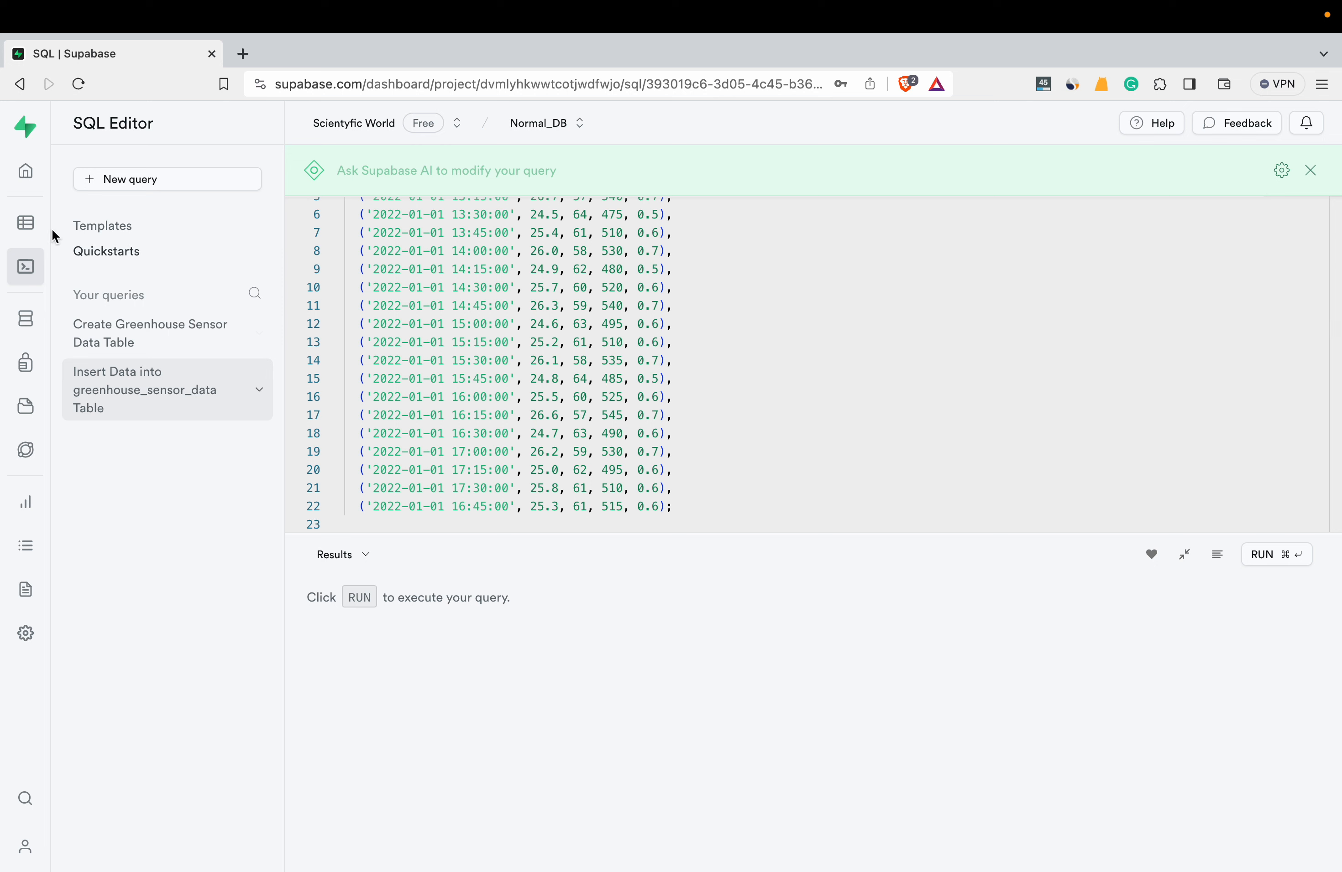
# Step: Open the greenhouse_sensor table in the Table Editor and look at the options for inserting data
pyautogui.click(27, 224)
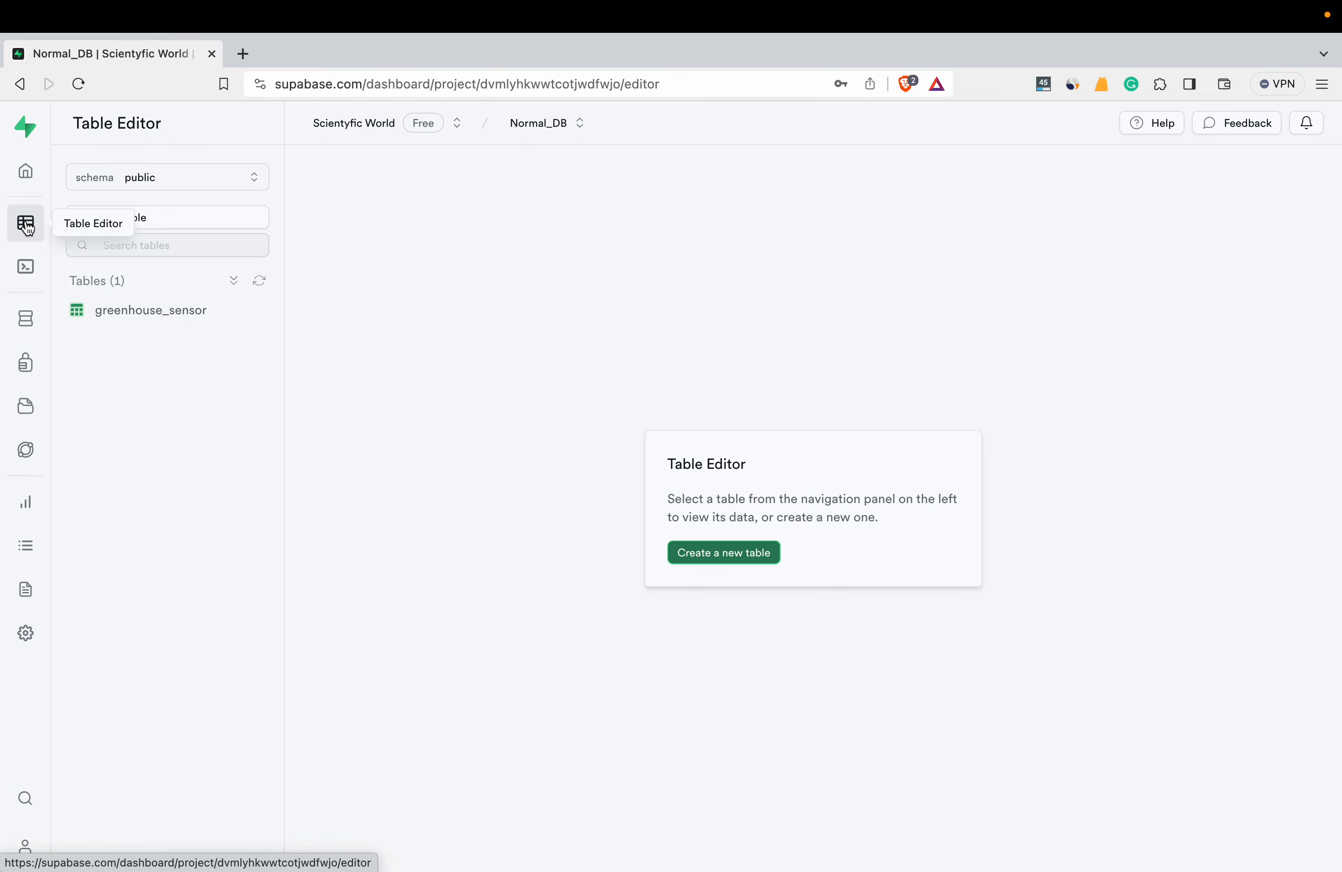
pyautogui.click(96, 313)
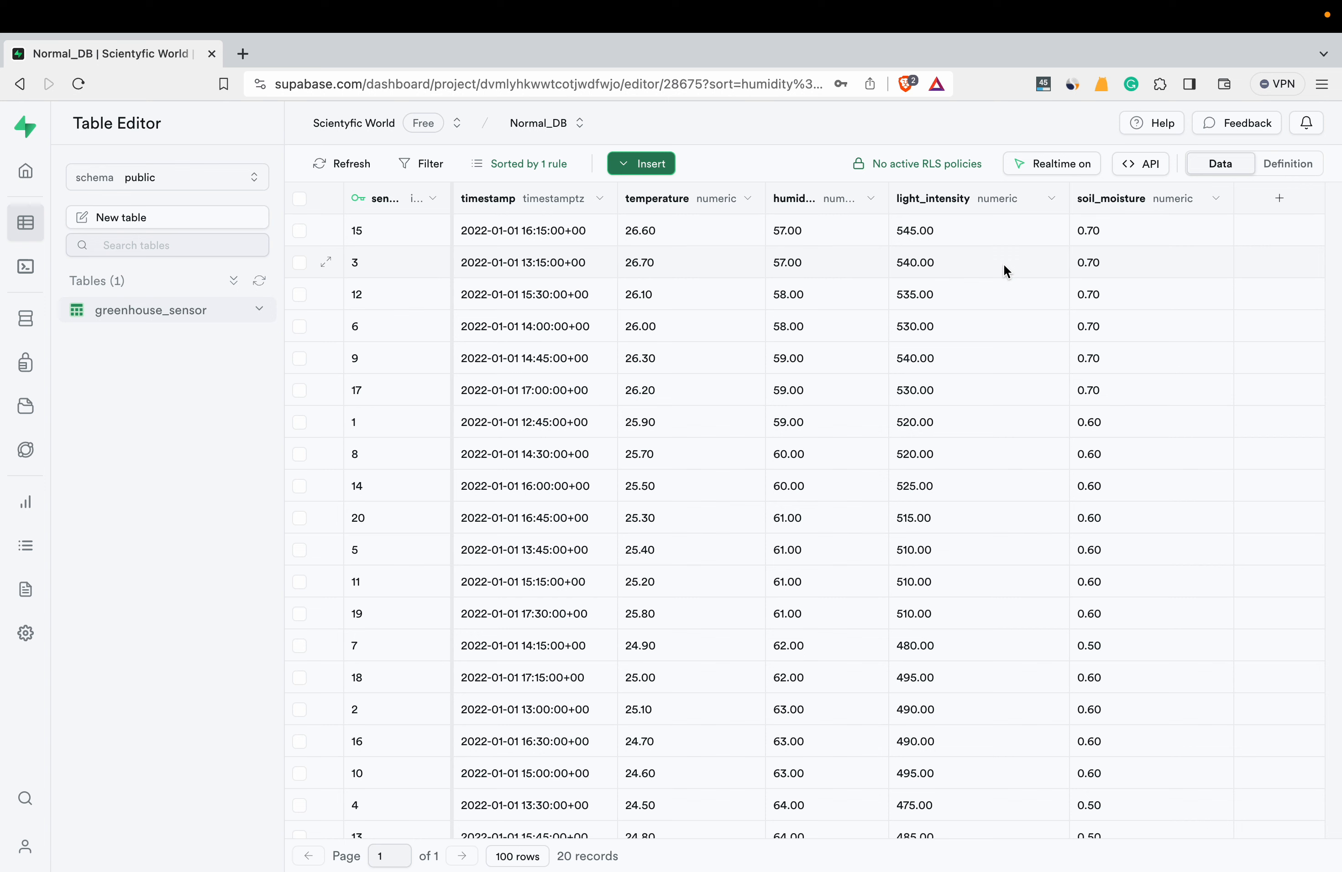
pyautogui.click(643, 164)
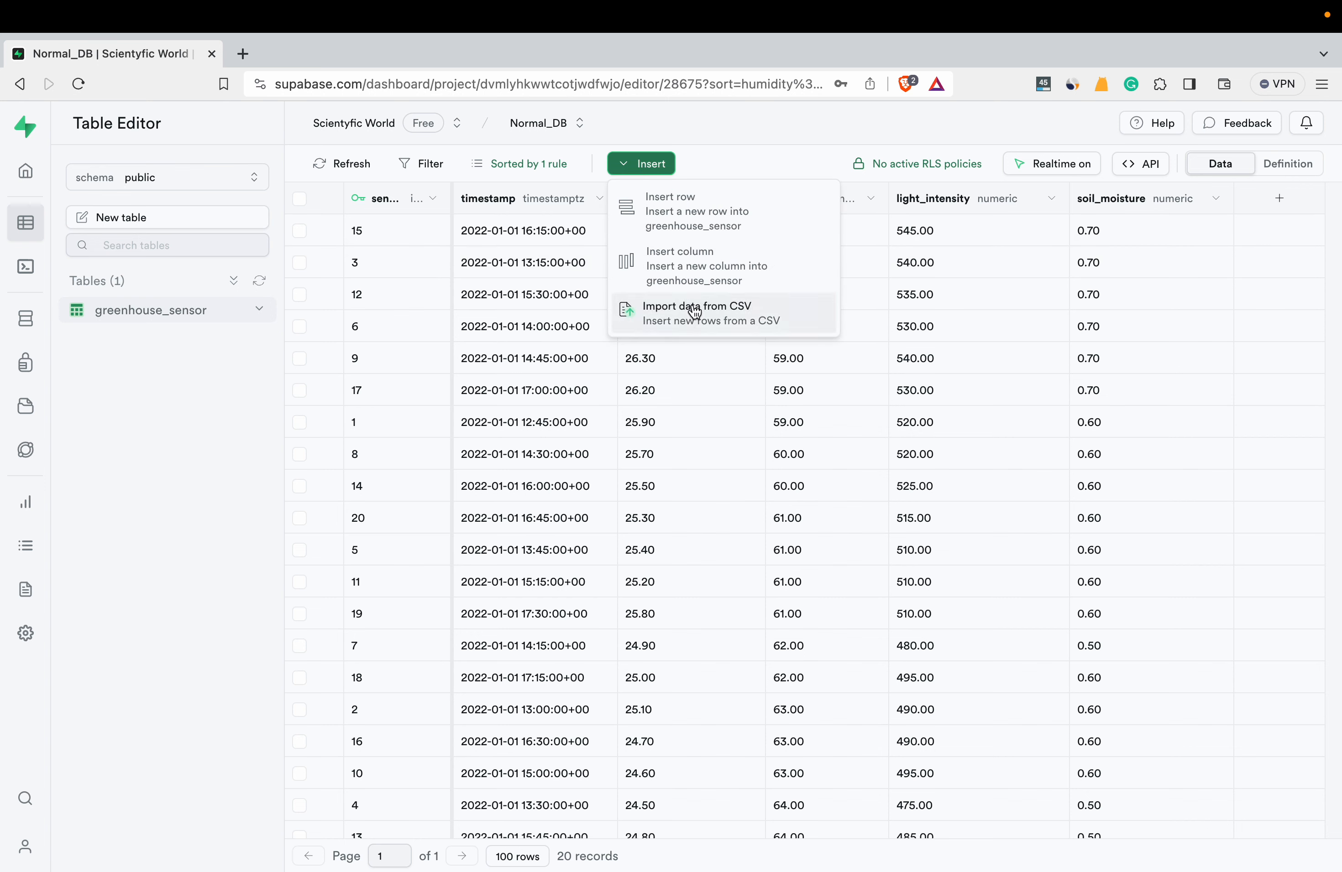
pyautogui.click(535, 444)
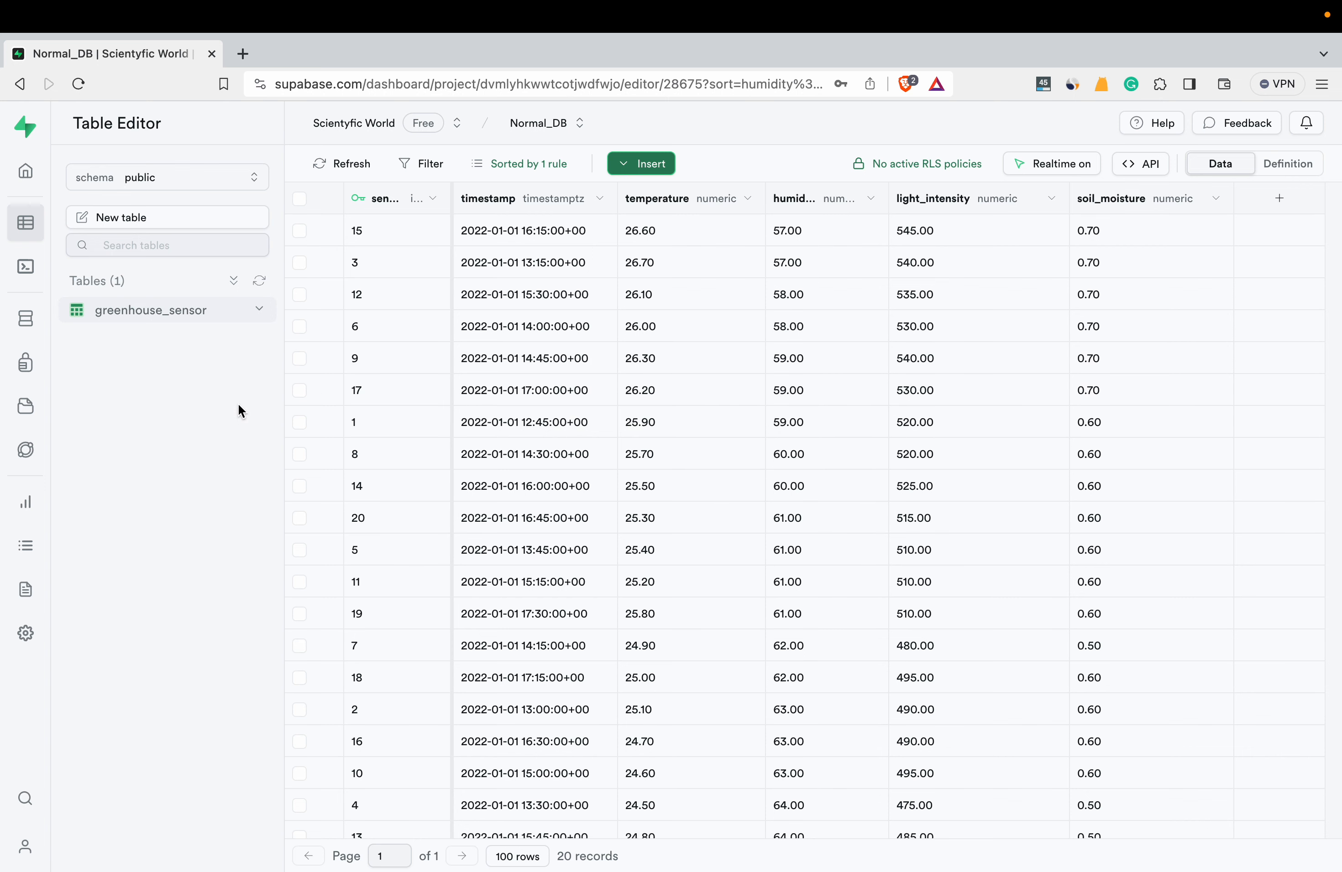
# Step: Open the project's database settings to view the connection info
pyautogui.click(26, 635)
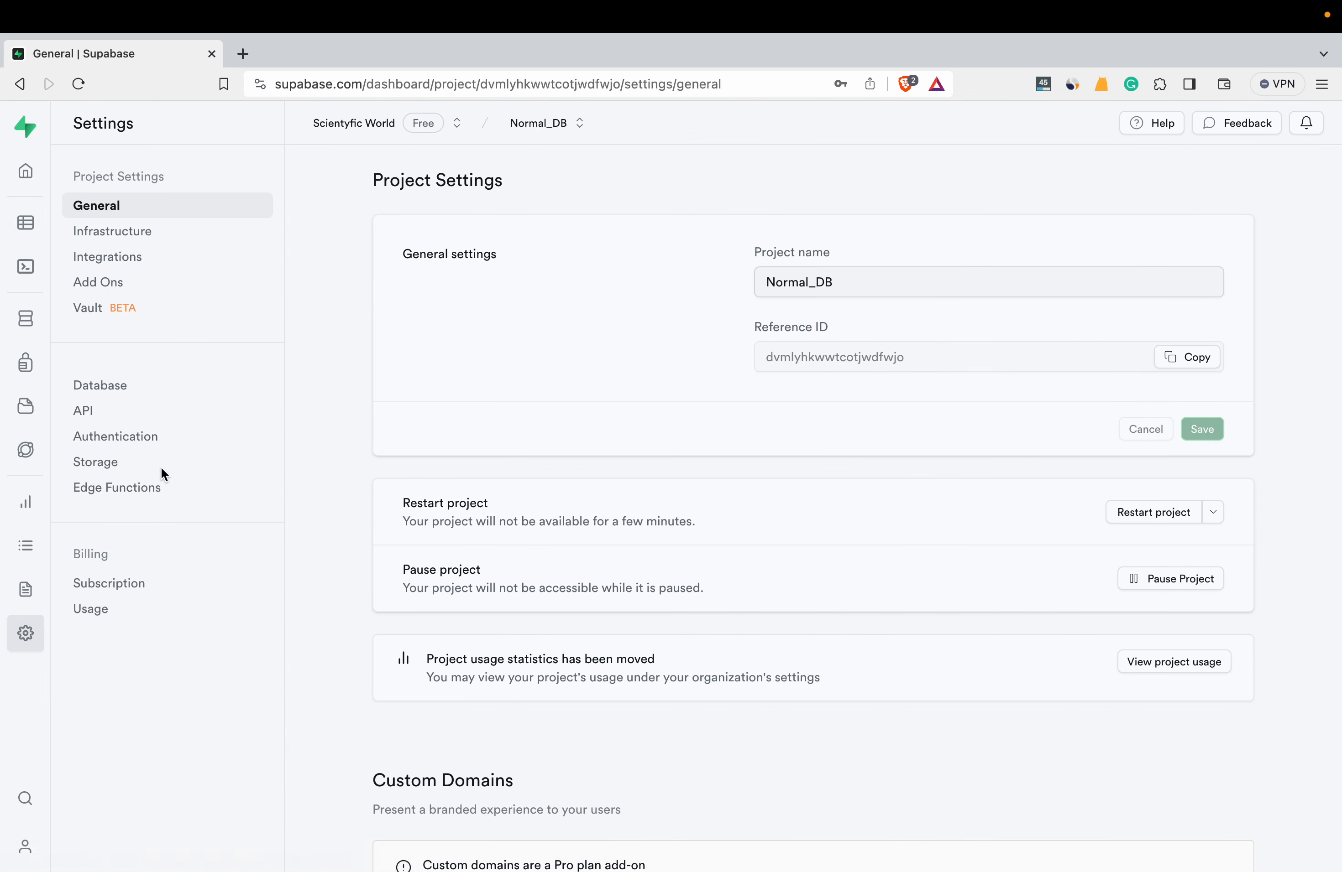
pyautogui.click(135, 391)
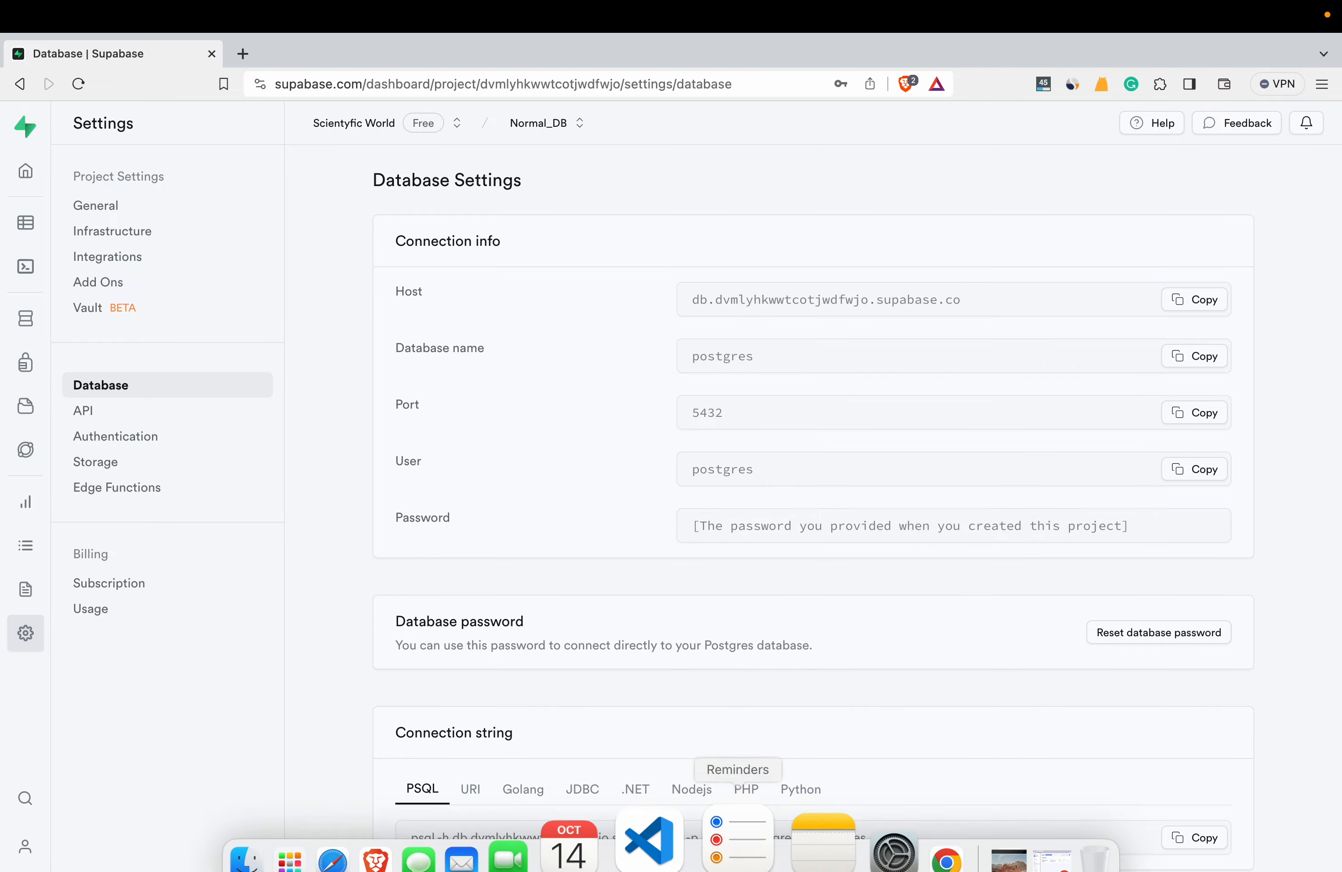
# Step: Switch to Nected in Chrome, make it full screen, open the connected greenhouse_sensor PostgreSQL integration and highlight its name
pyautogui.click(856, 837)
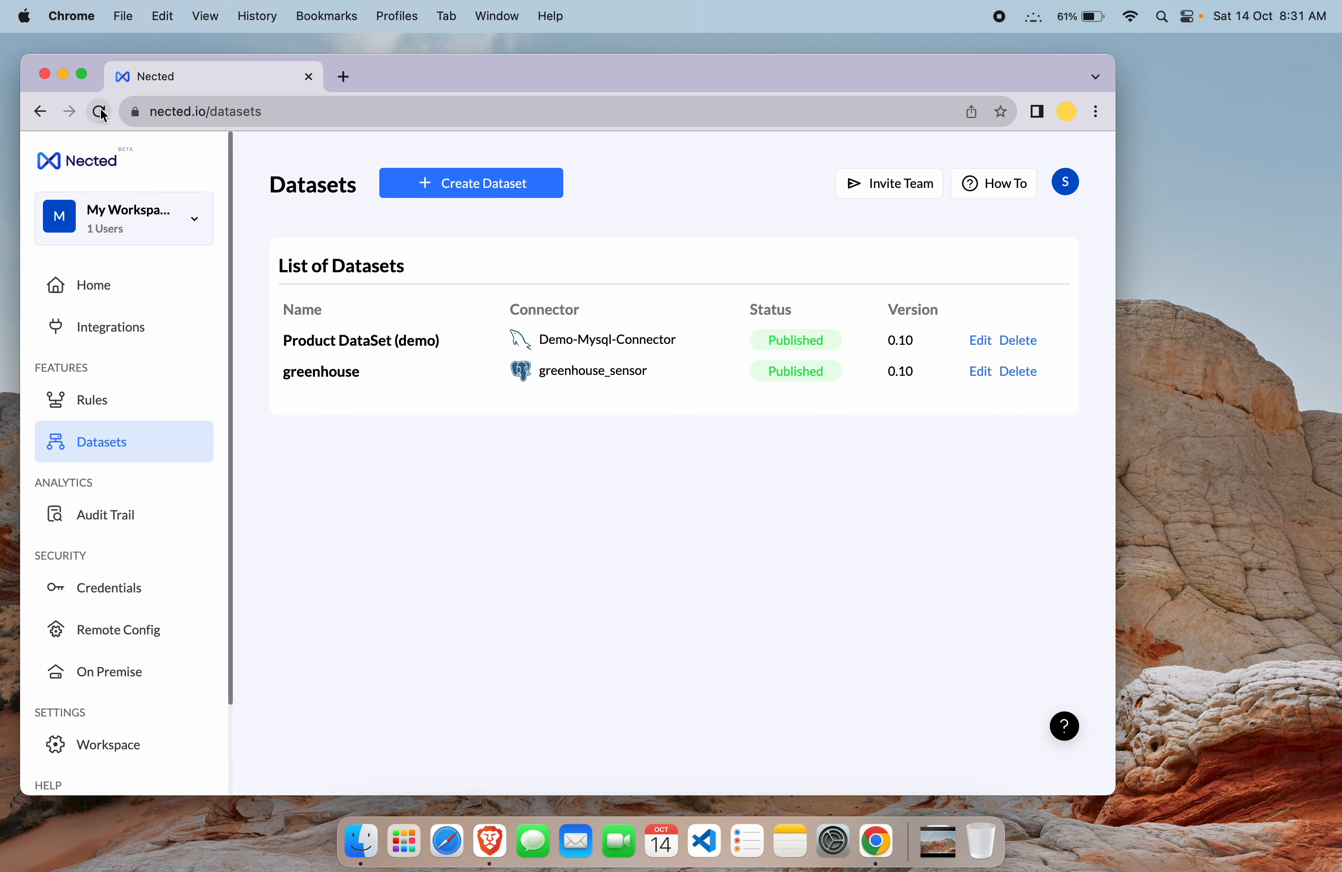
pyautogui.press('ctrl+super+f')
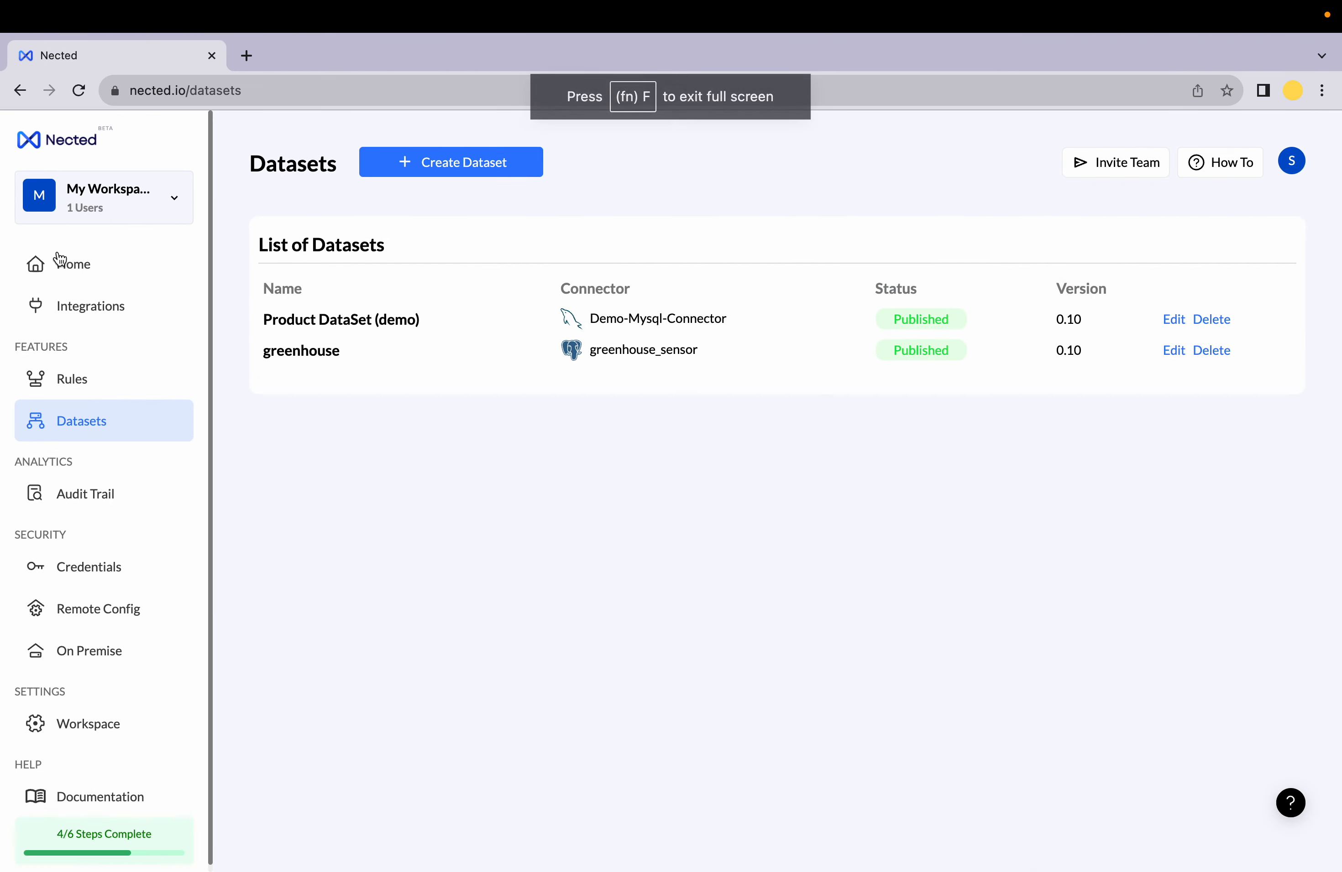
pyautogui.click(66, 262)
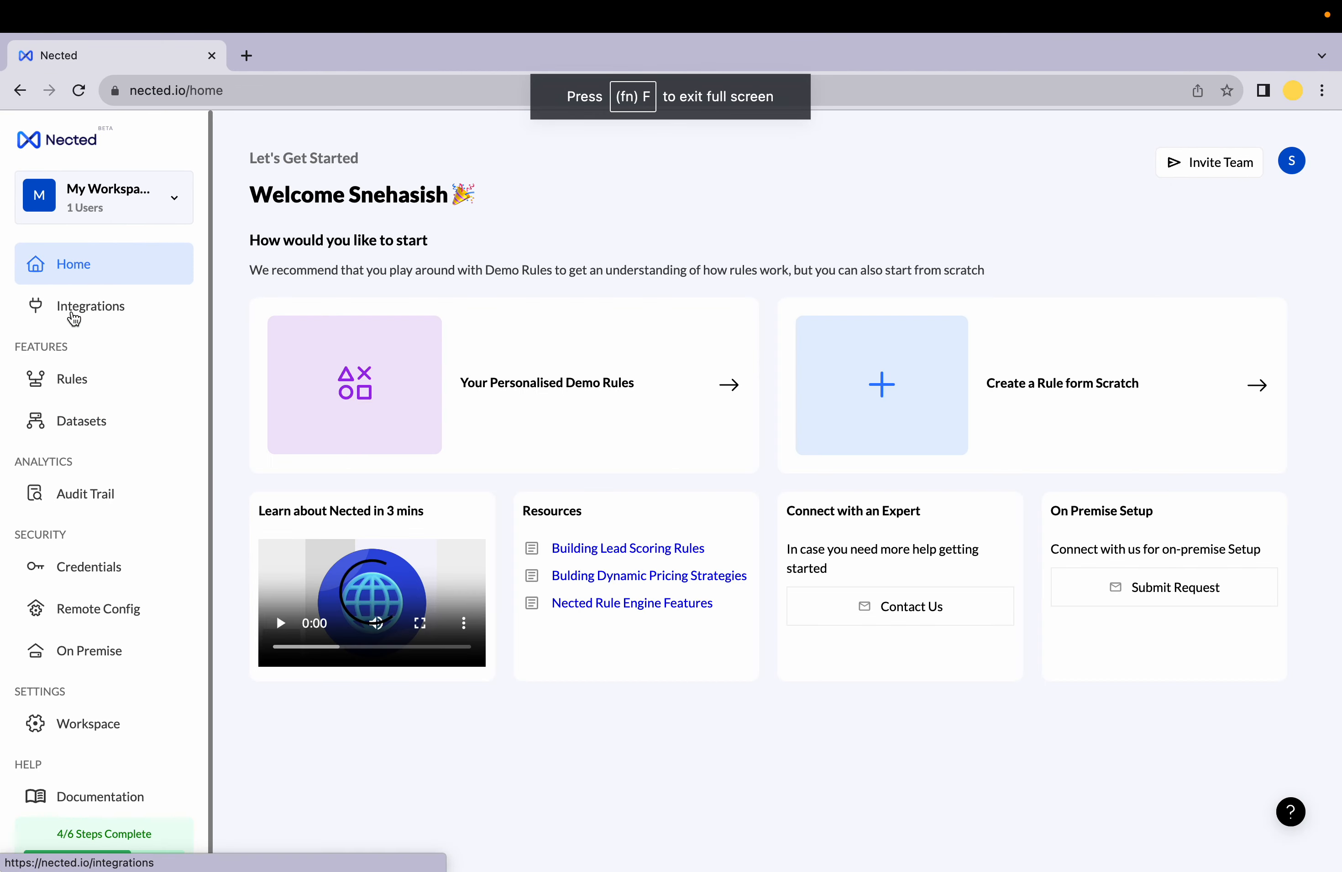
pyautogui.click(73, 309)
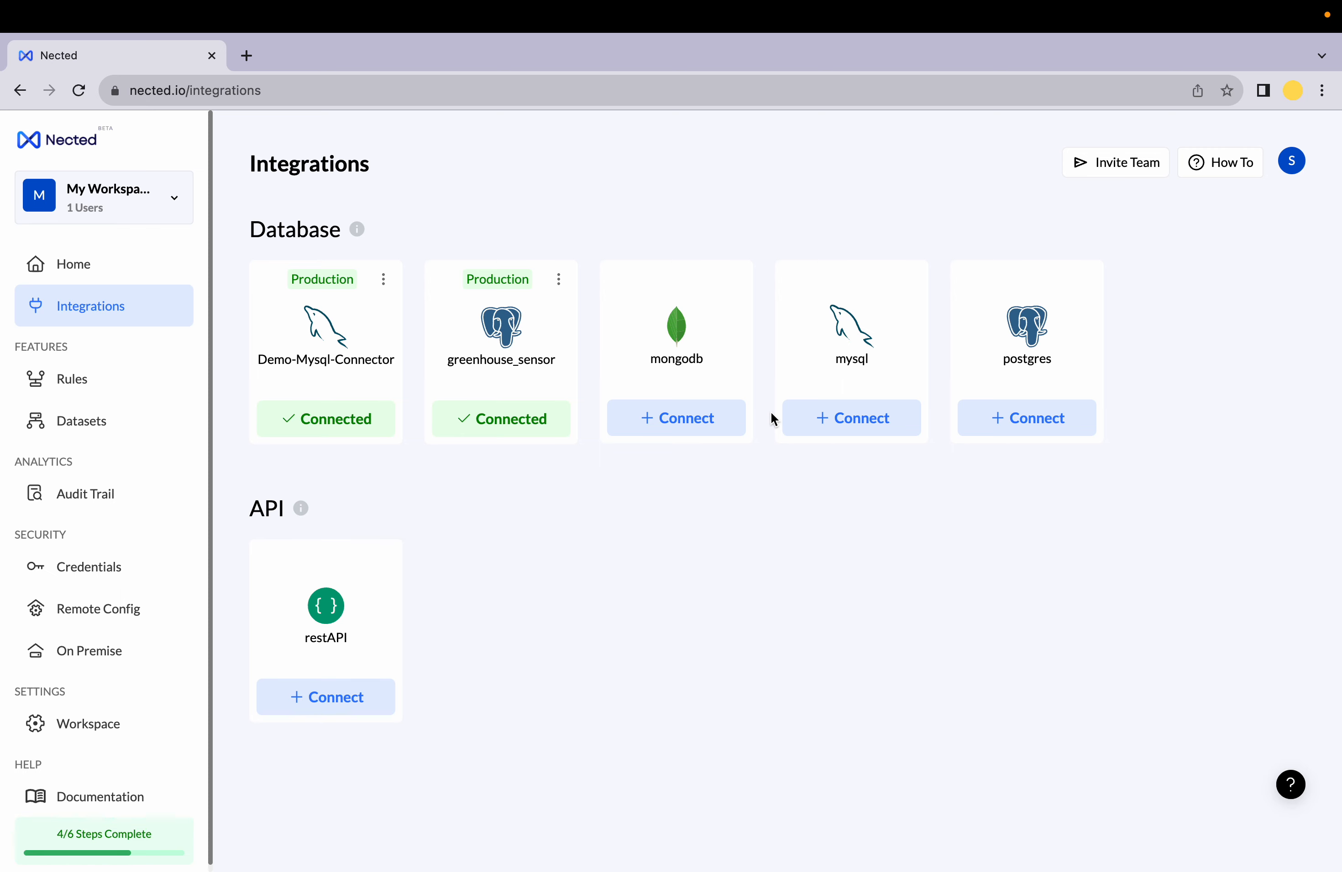
pyautogui.click(546, 434)
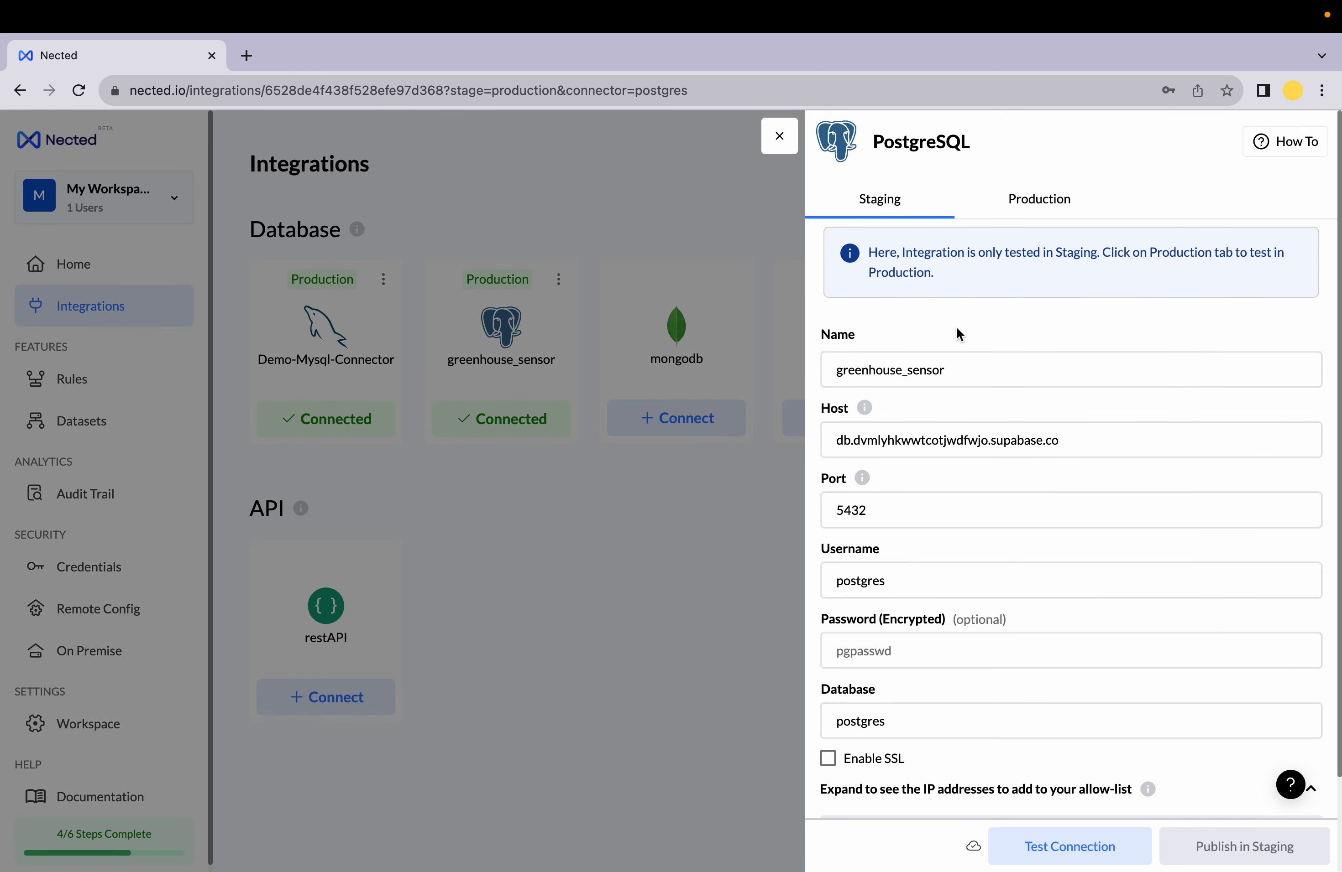
pyautogui.doubleClick(934, 368)
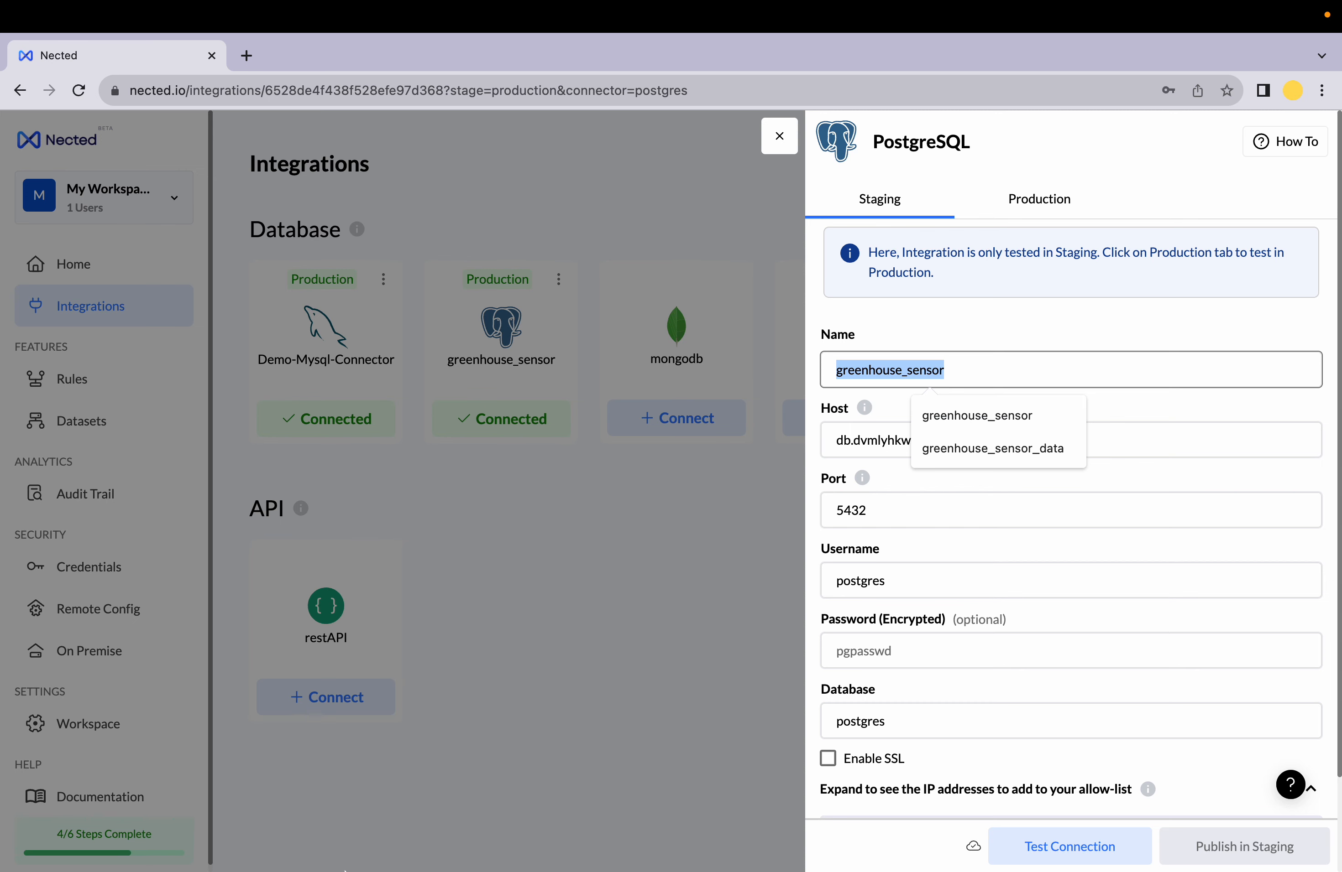
# Step: Switch back to Supabase in Brave and check the table name in the Table Editor
pyautogui.moveTo(279, 870)
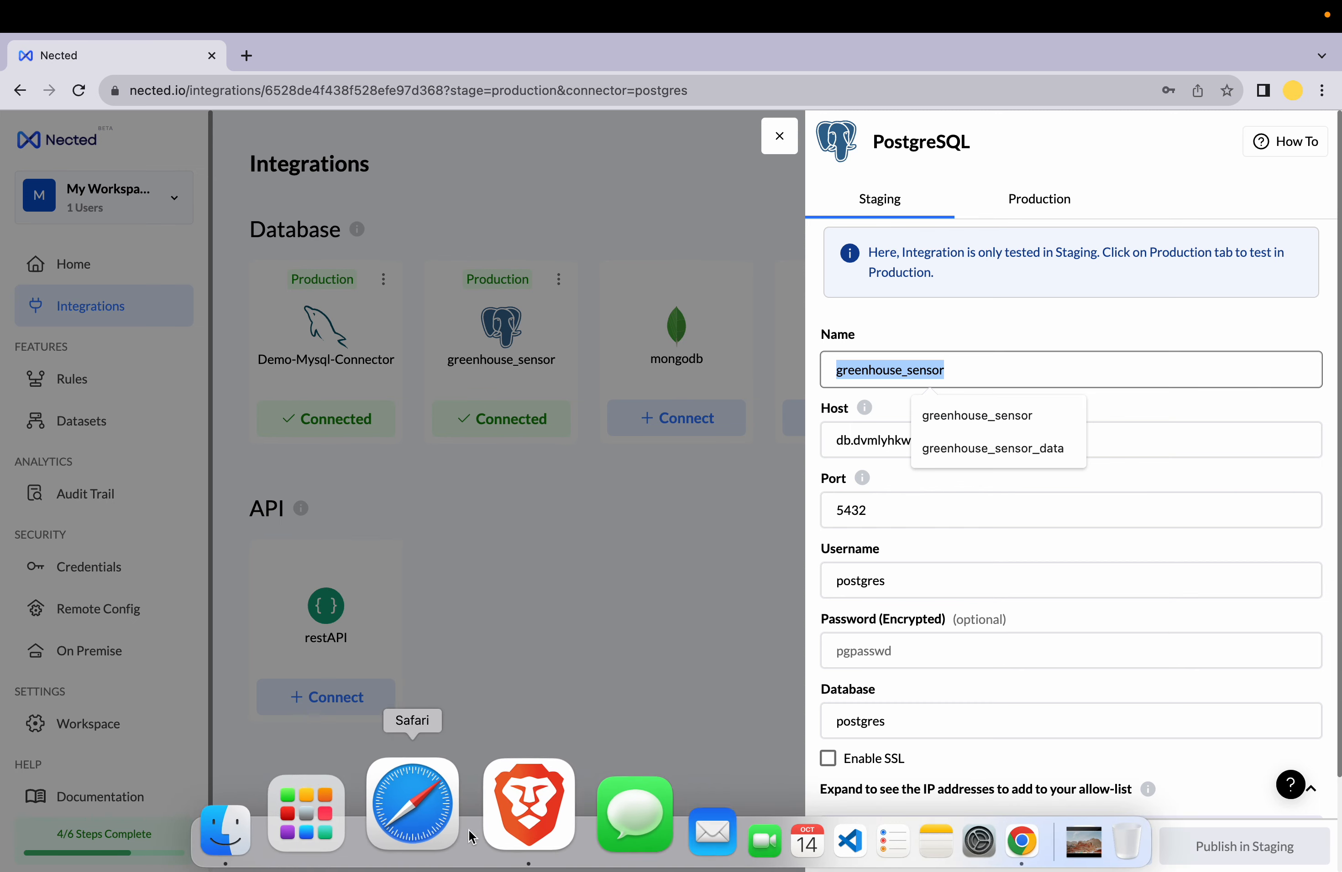
pyautogui.click(501, 824)
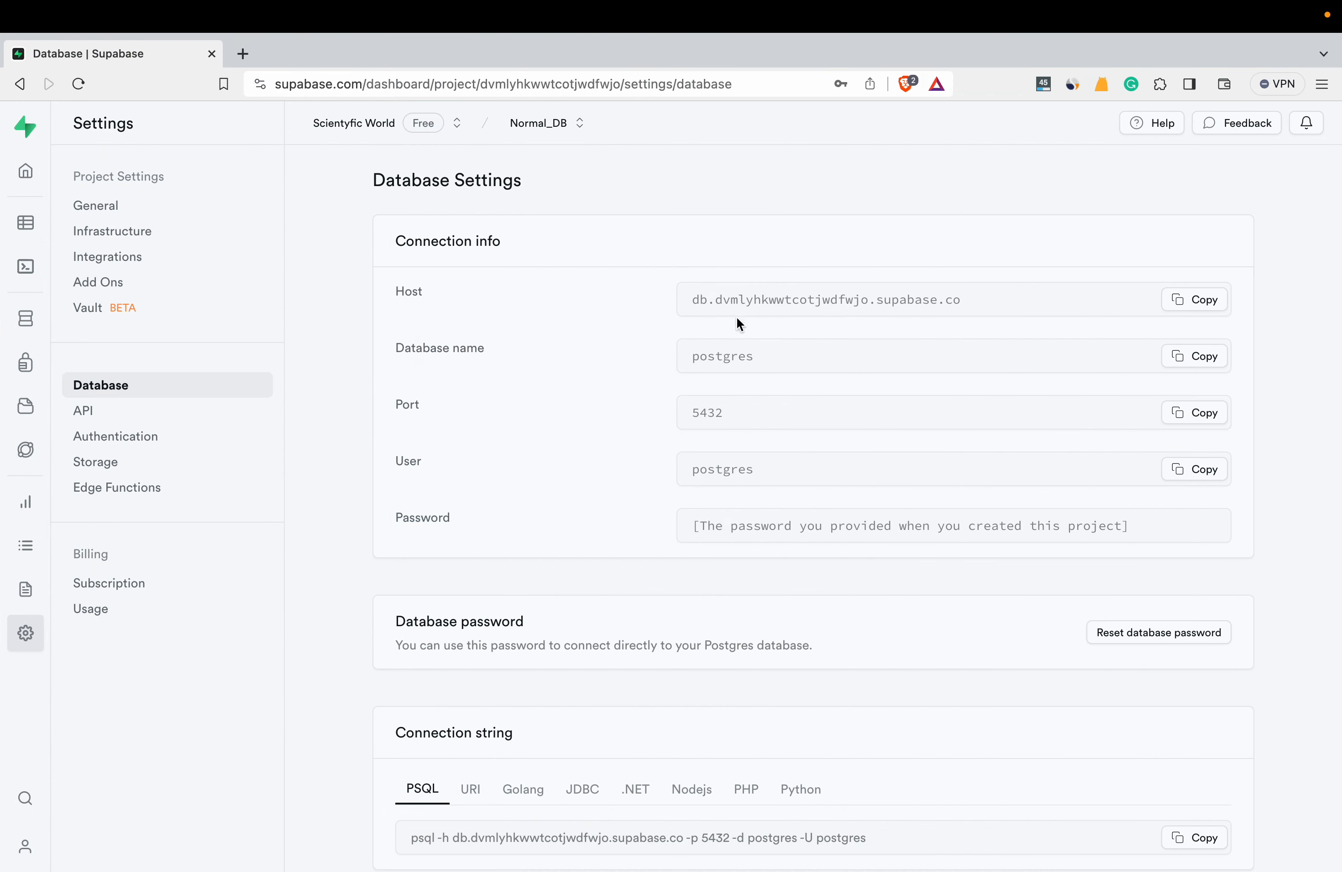
pyautogui.click(26, 223)
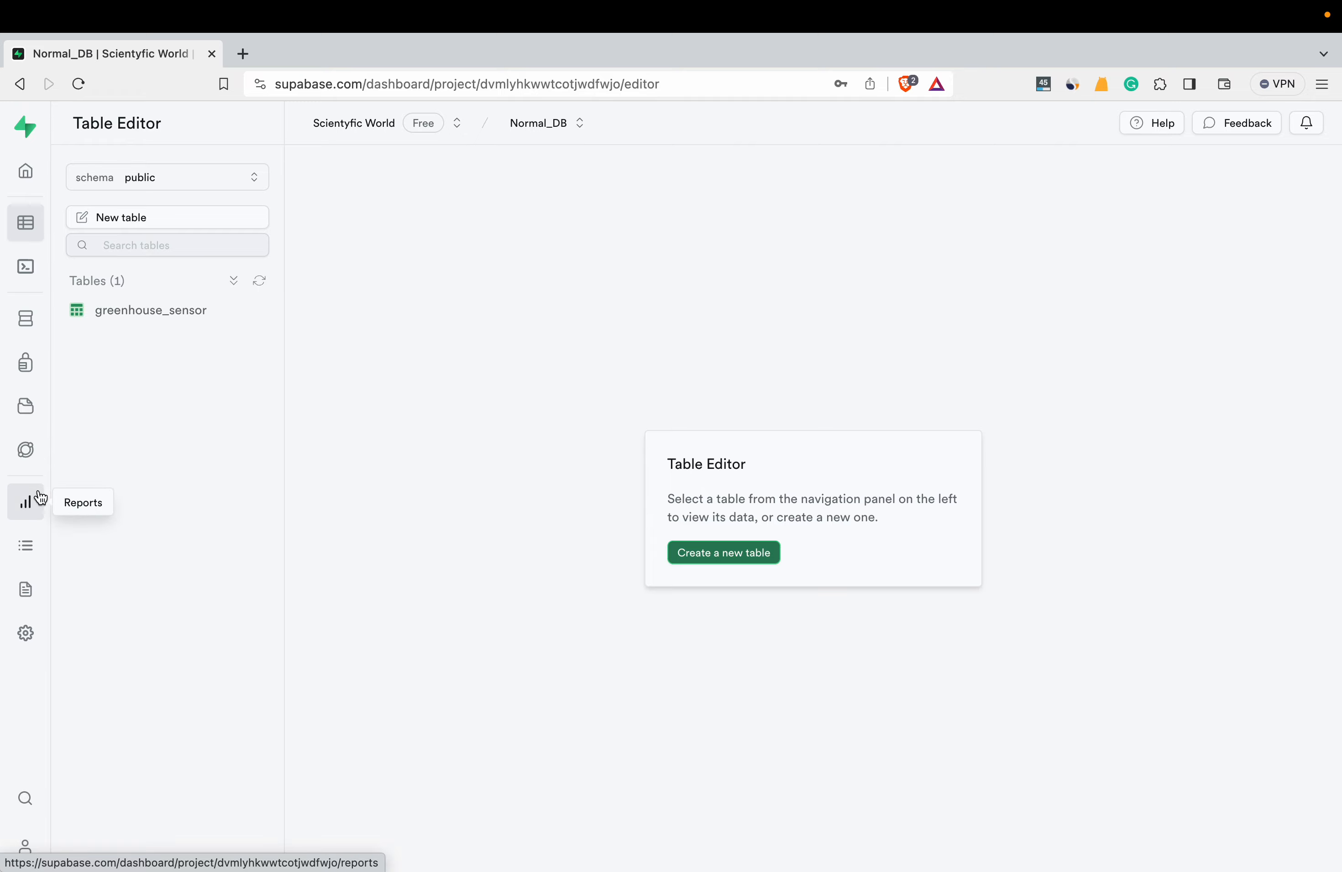
# Step: Copy the database host from the connection info in the project's database settings
pyautogui.click(25, 633)
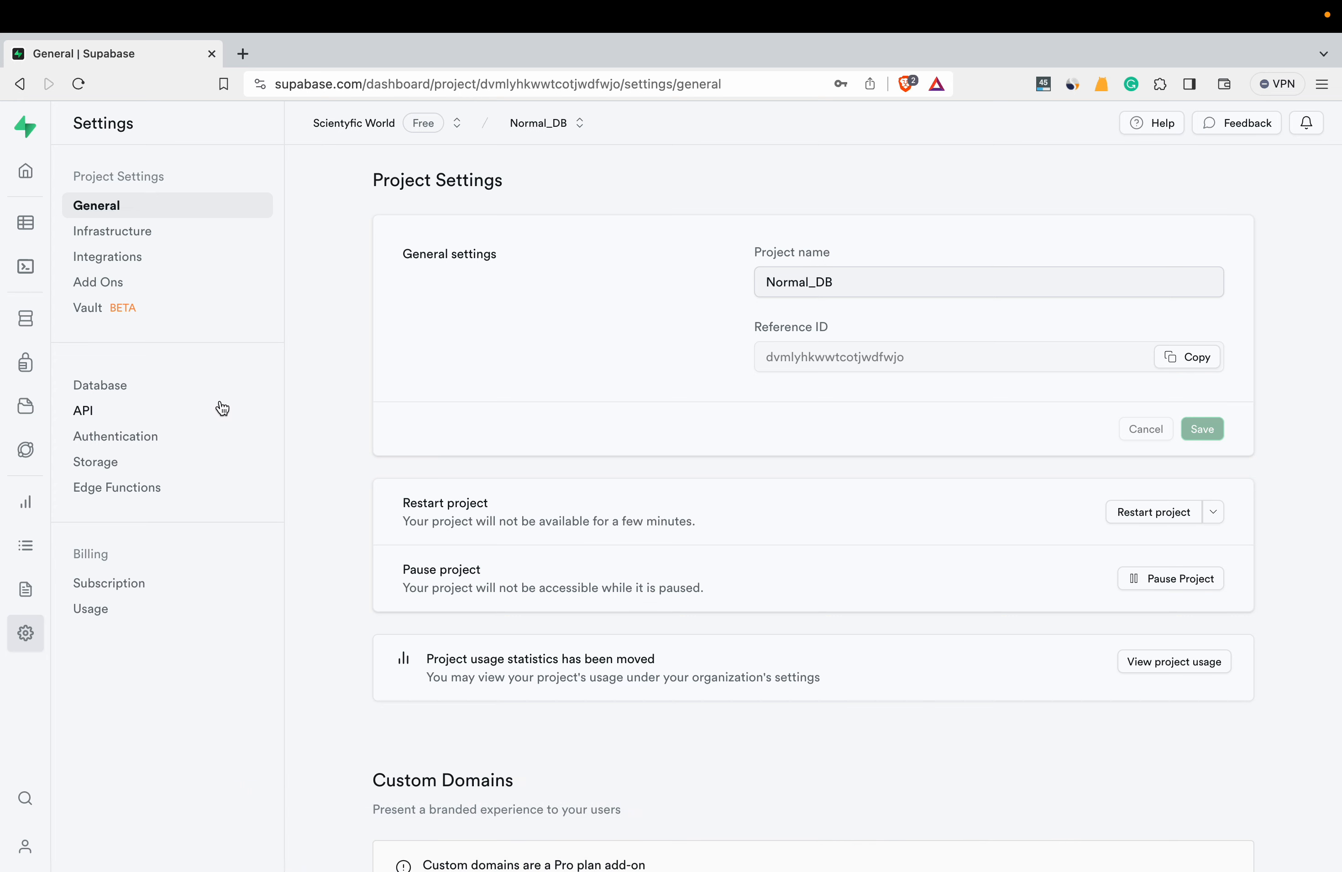
pyautogui.click(213, 388)
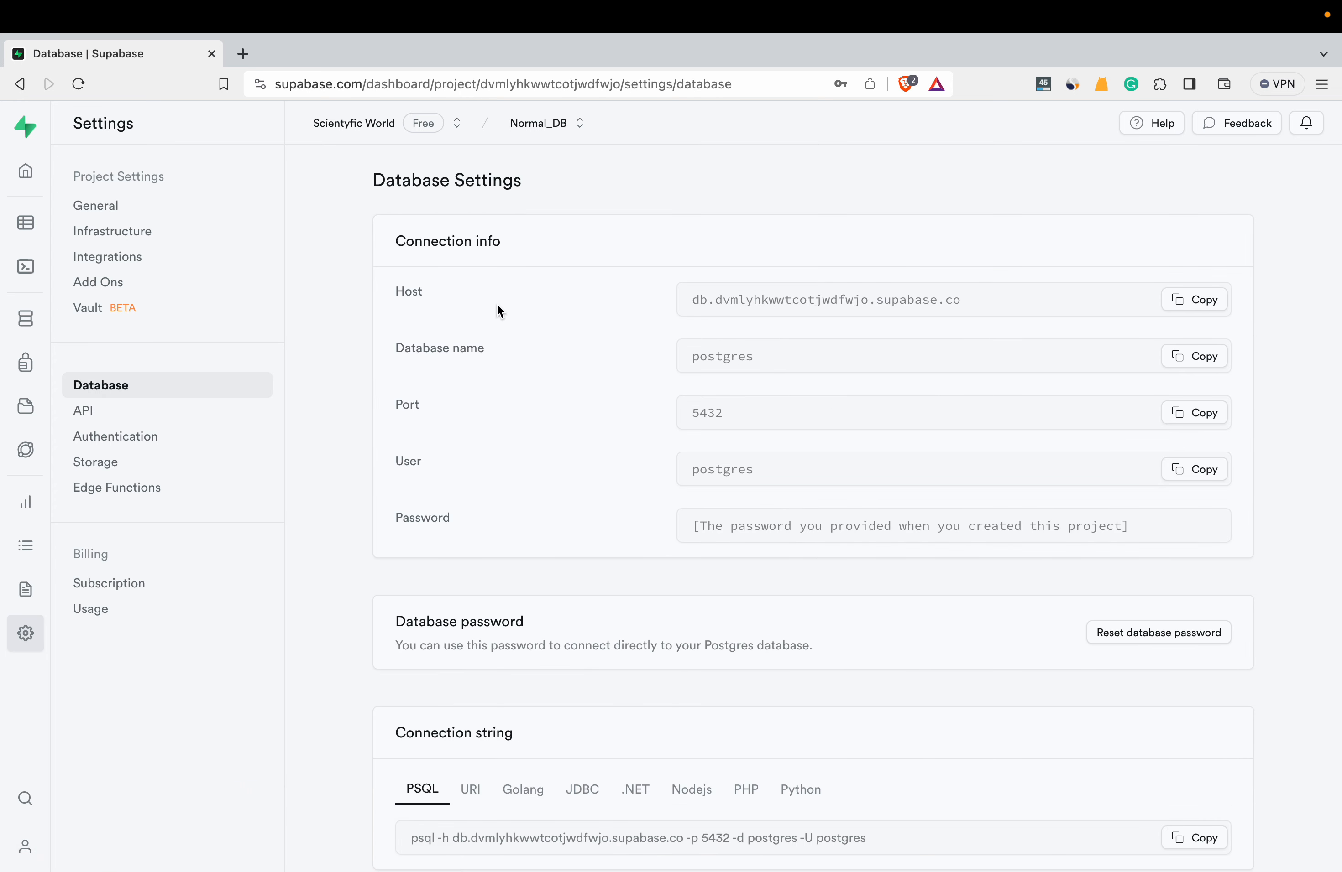
pyautogui.click(1211, 306)
# Step: Switch to Nected in Chrome, highlight the integration's Host value and examine the remaining connection fields
pyautogui.moveTo(707, 837)
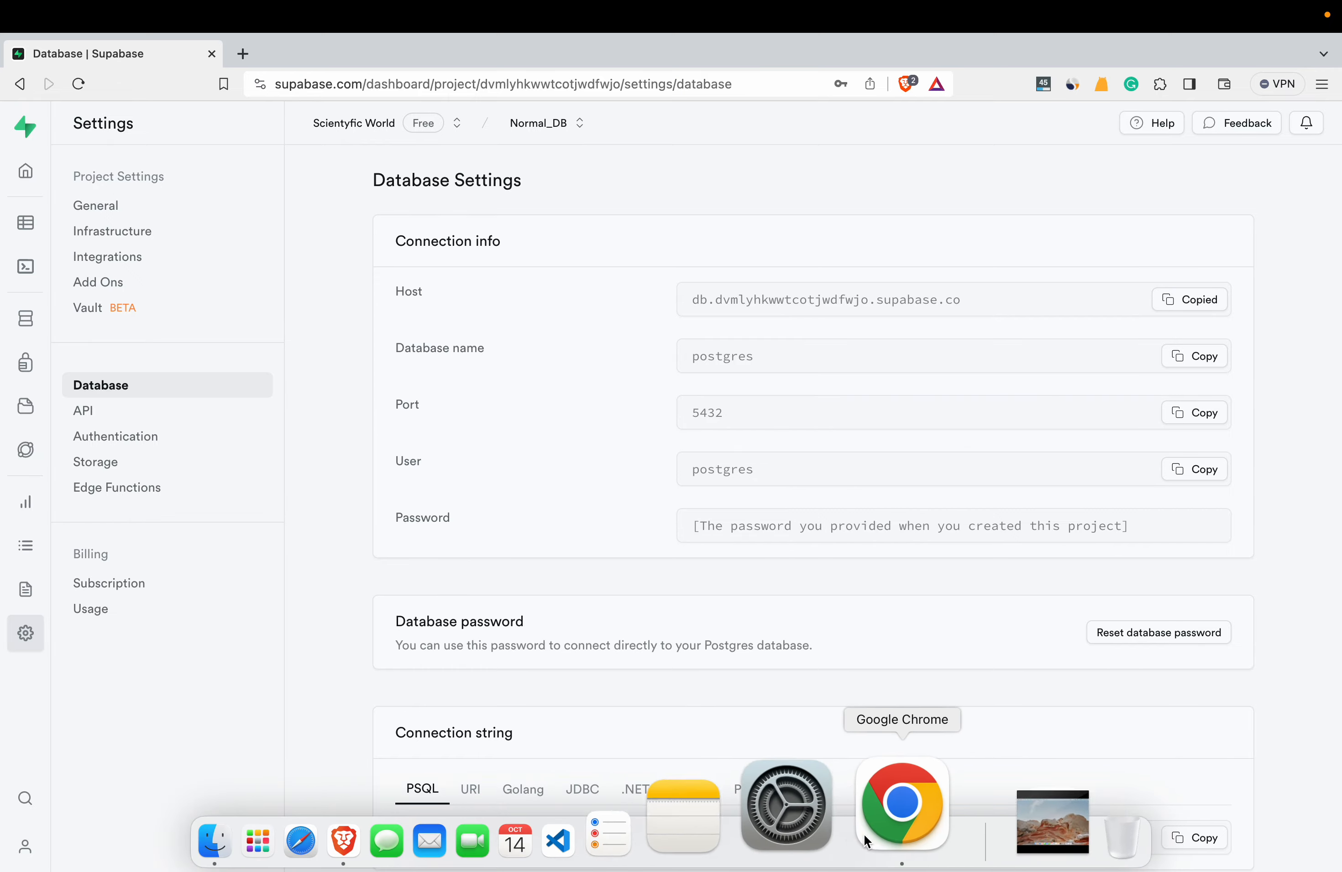
pyautogui.click(891, 832)
pyautogui.tripleClick(1022, 445)
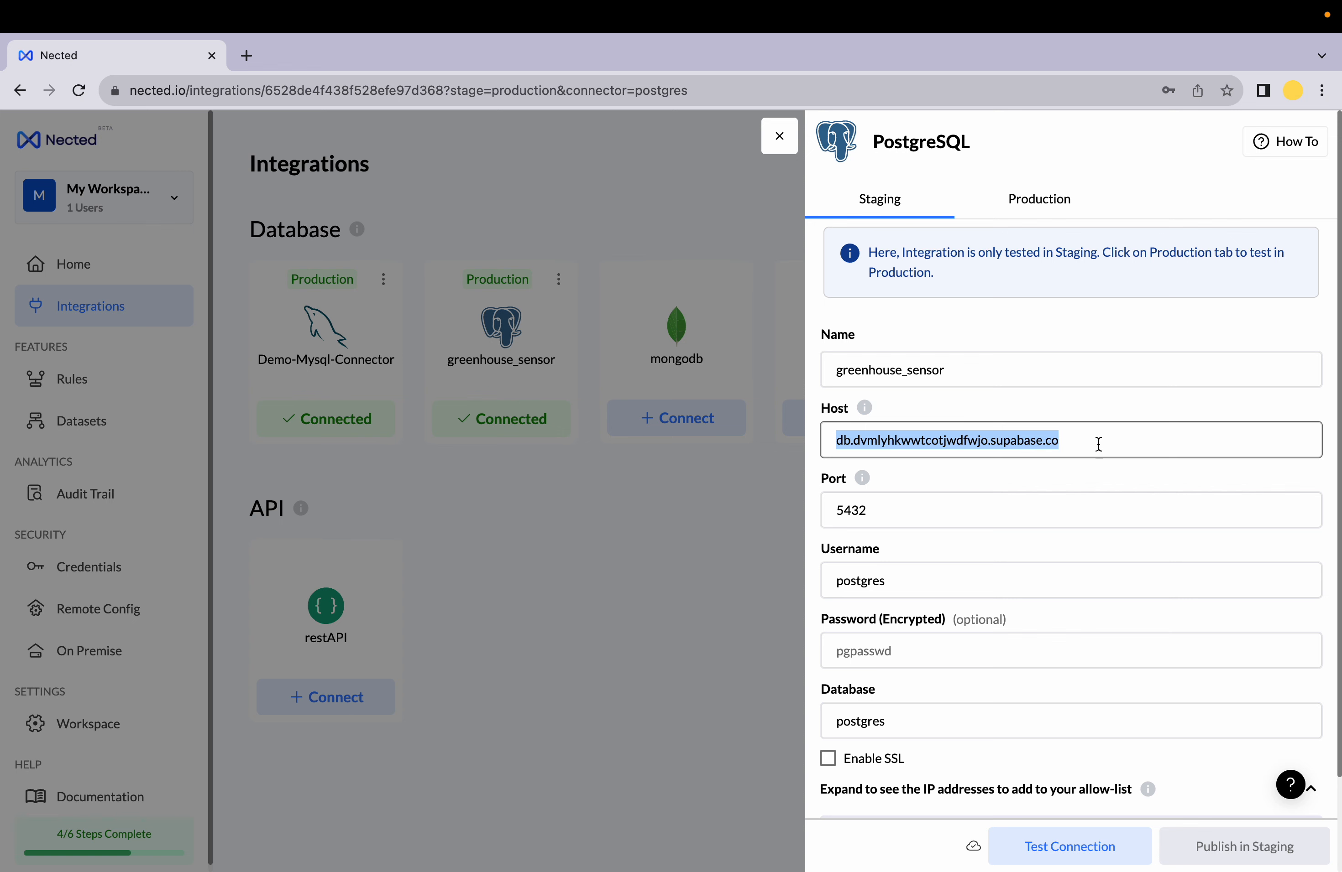
pyautogui.scroll(-3, 1098, 445)
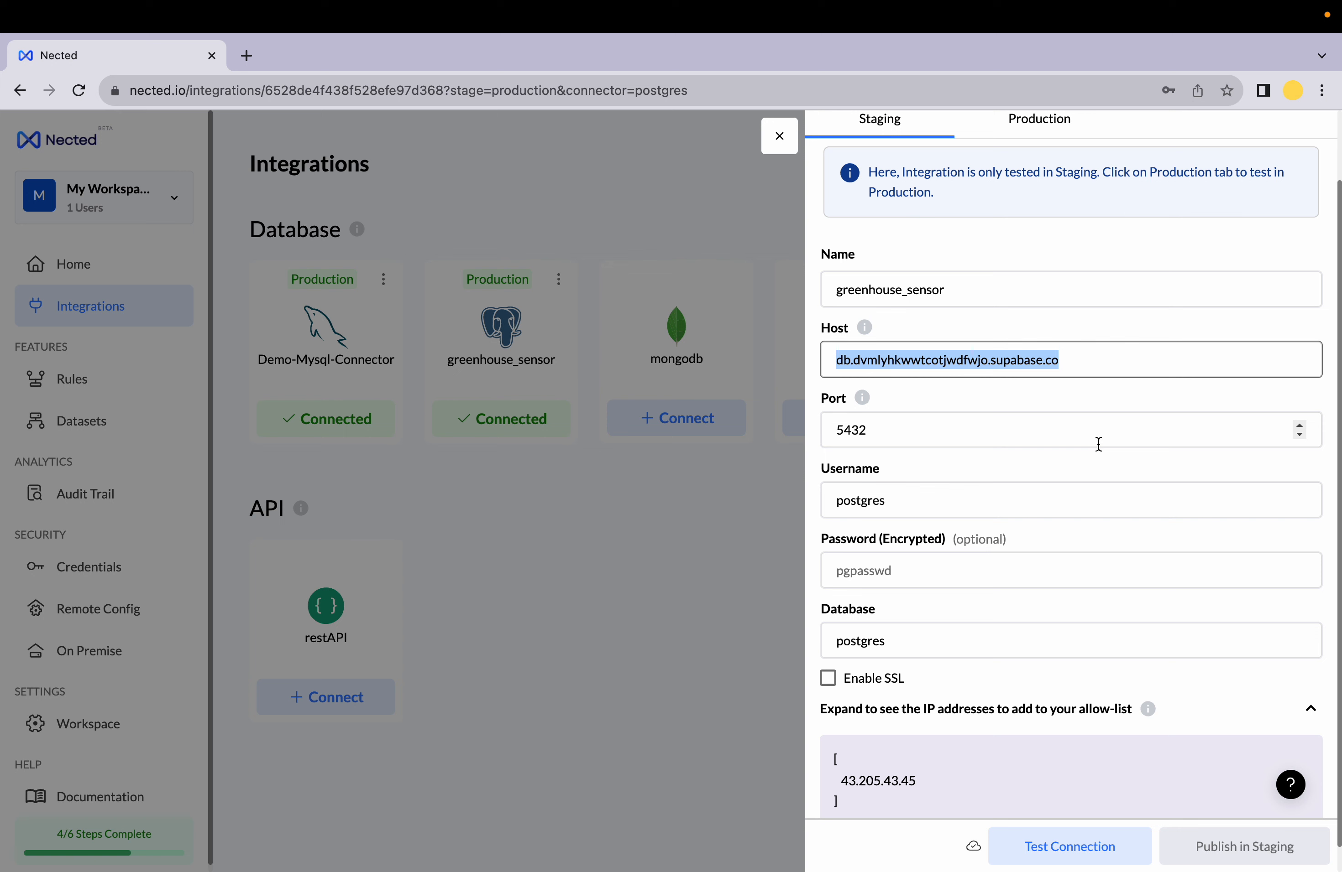
# Step: Compare the integration's port and other connection fields with Supabase's connection info in Brave, and return to Nected in Chrome
pyautogui.click(1098, 445)
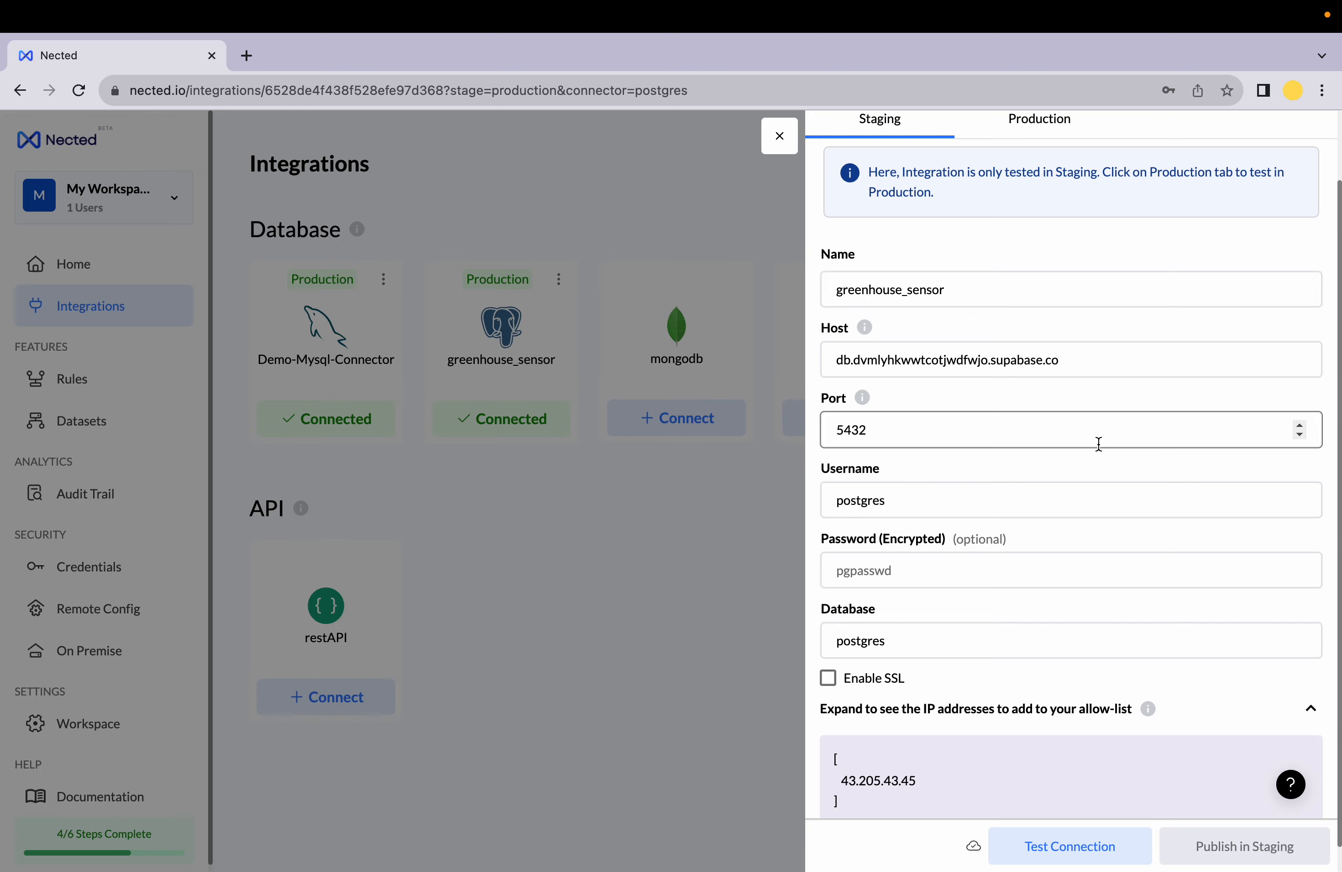
pyautogui.moveTo(788, 859)
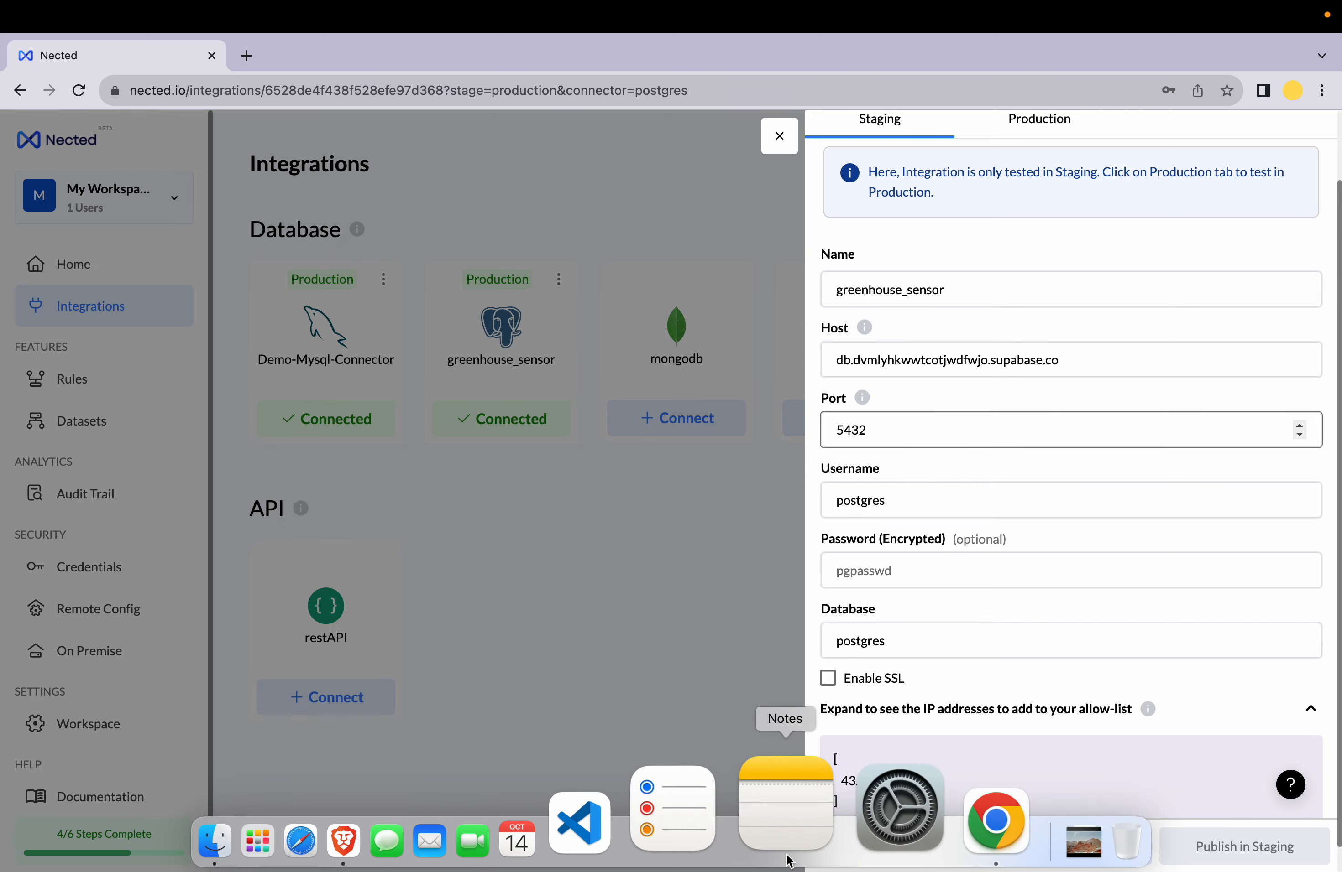
pyautogui.click(453, 858)
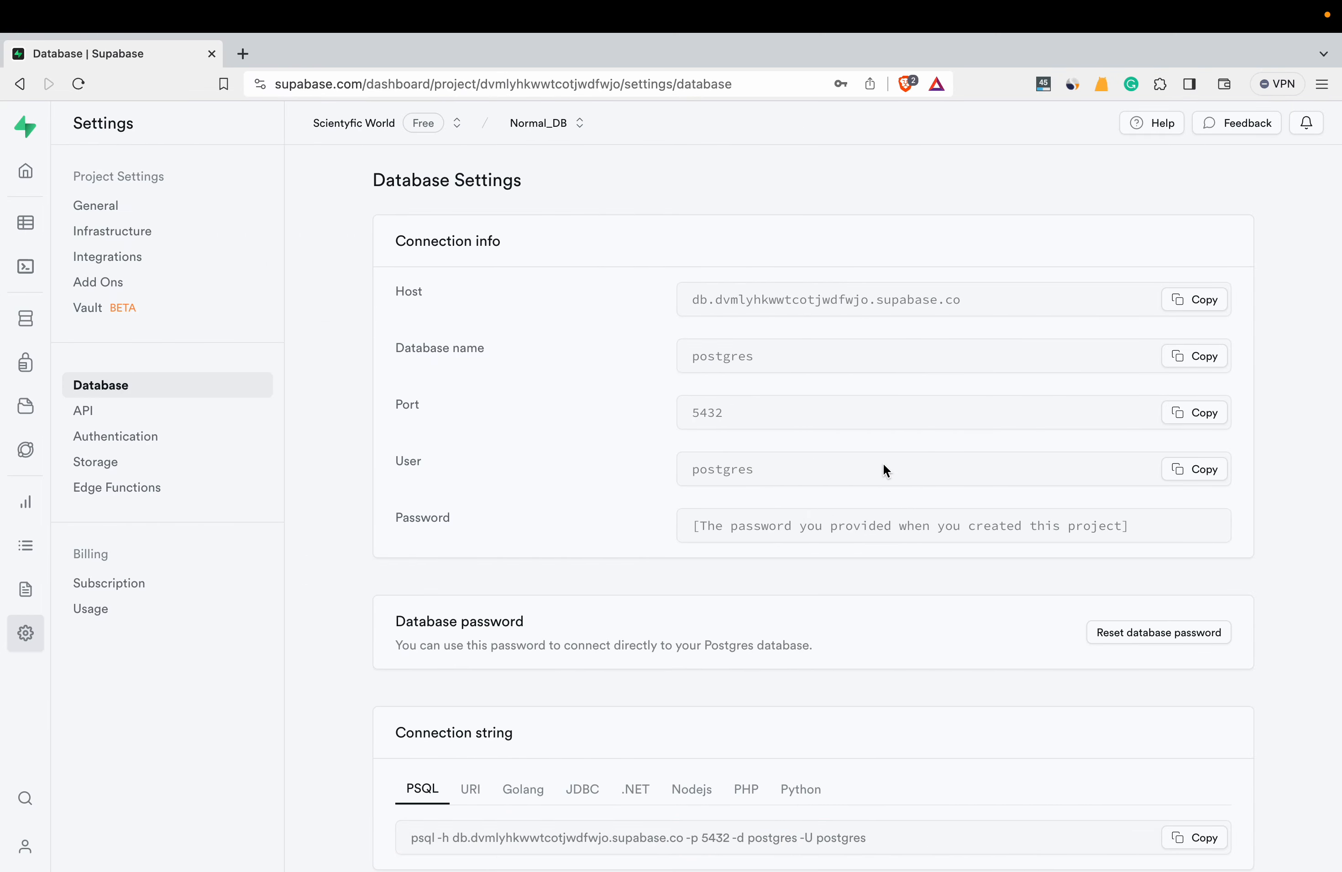
pyautogui.moveTo(925, 854)
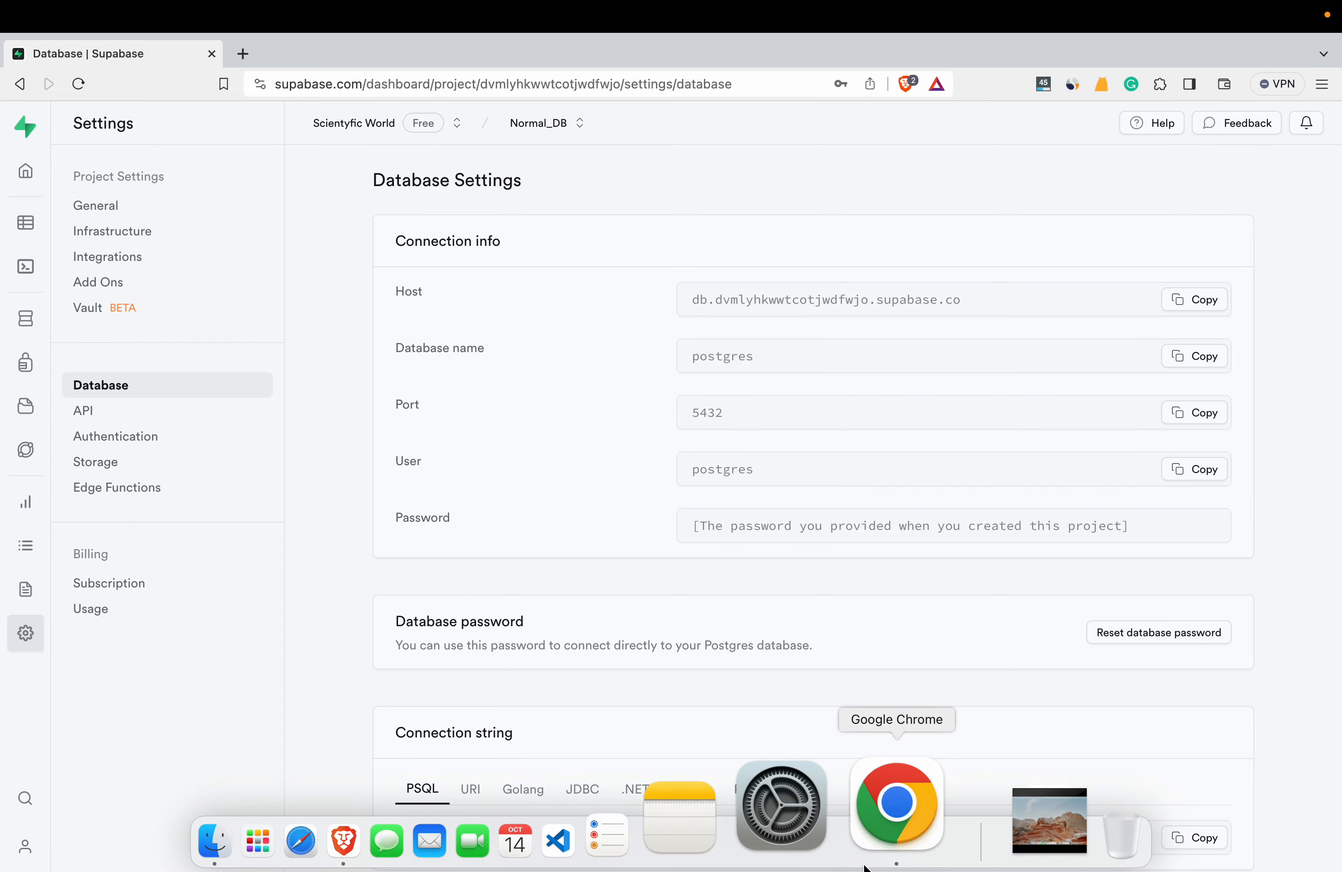
pyautogui.click(865, 867)
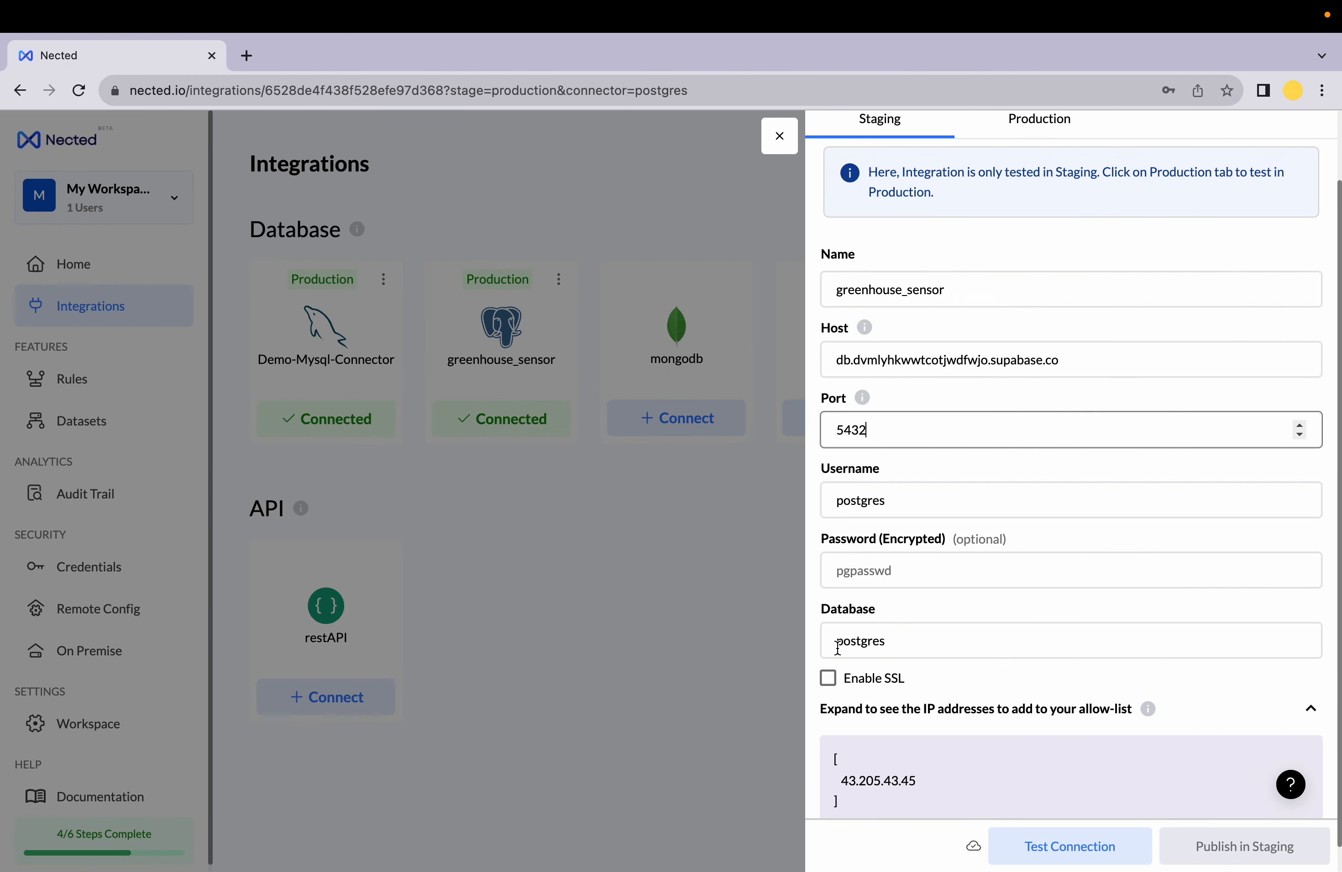
# Step: Review the integration's password field, connection test and Production settings, and close the integration
pyautogui.click(959, 566)
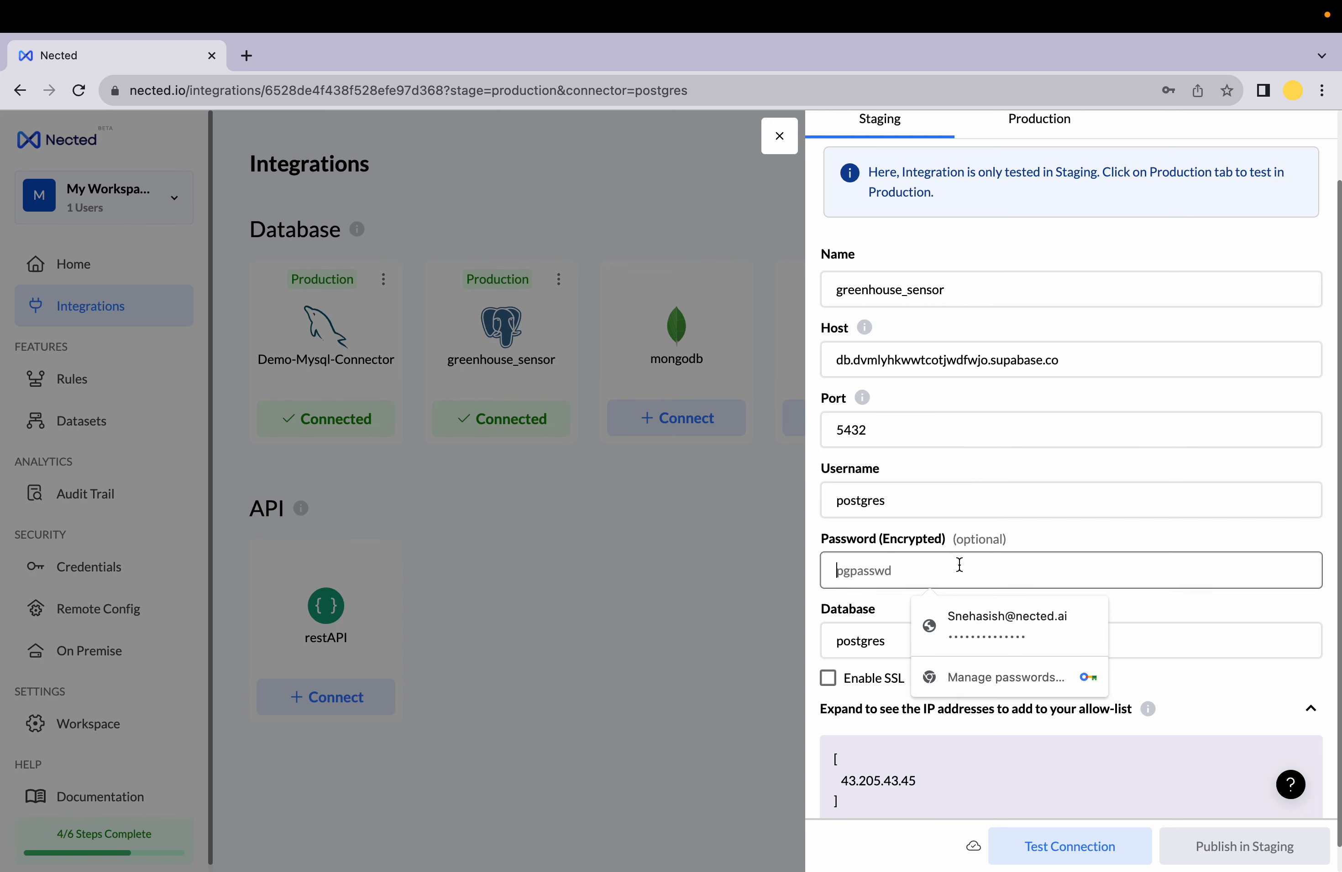
pyautogui.click(1035, 543)
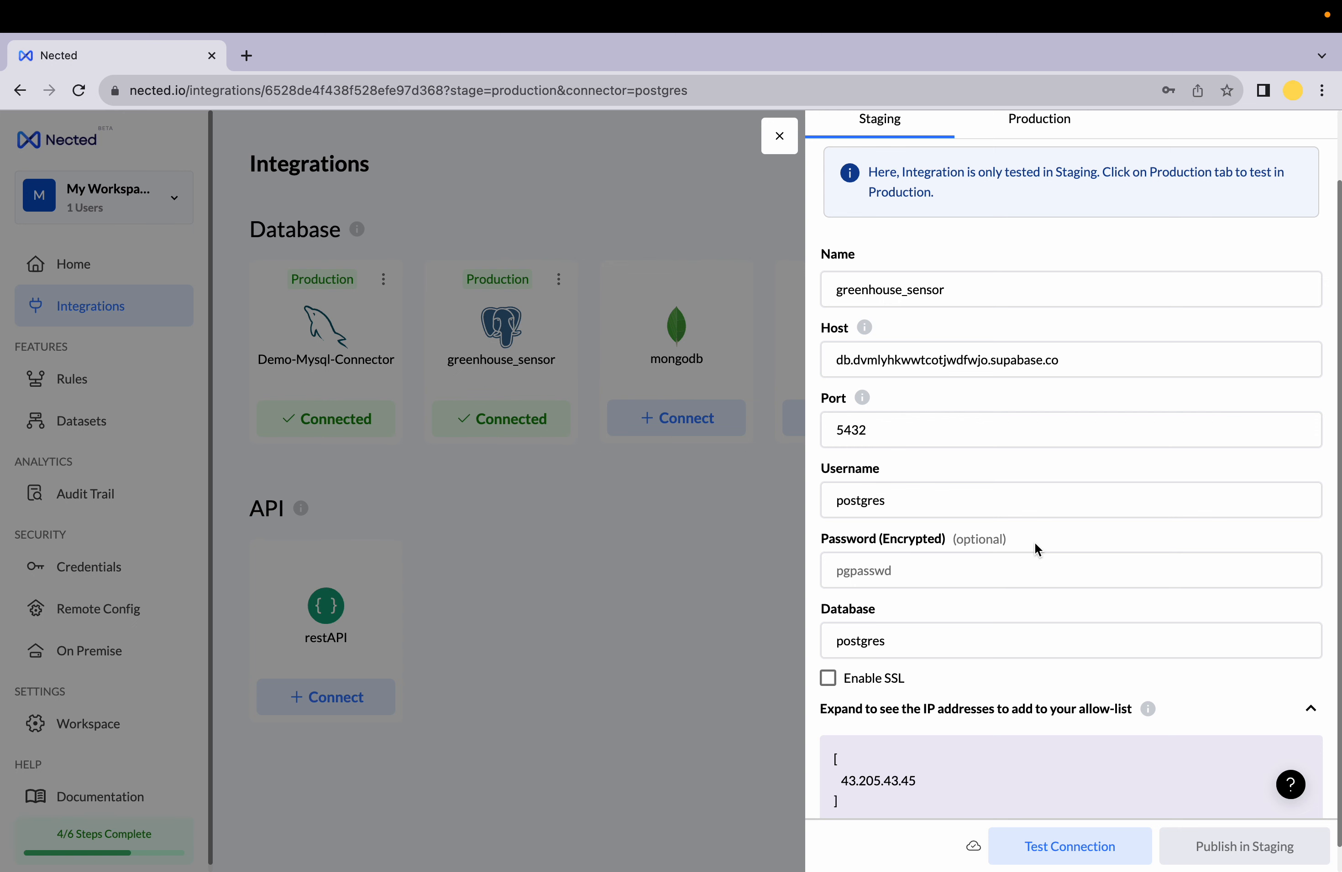
pyautogui.click(1088, 856)
pyautogui.click(1039, 122)
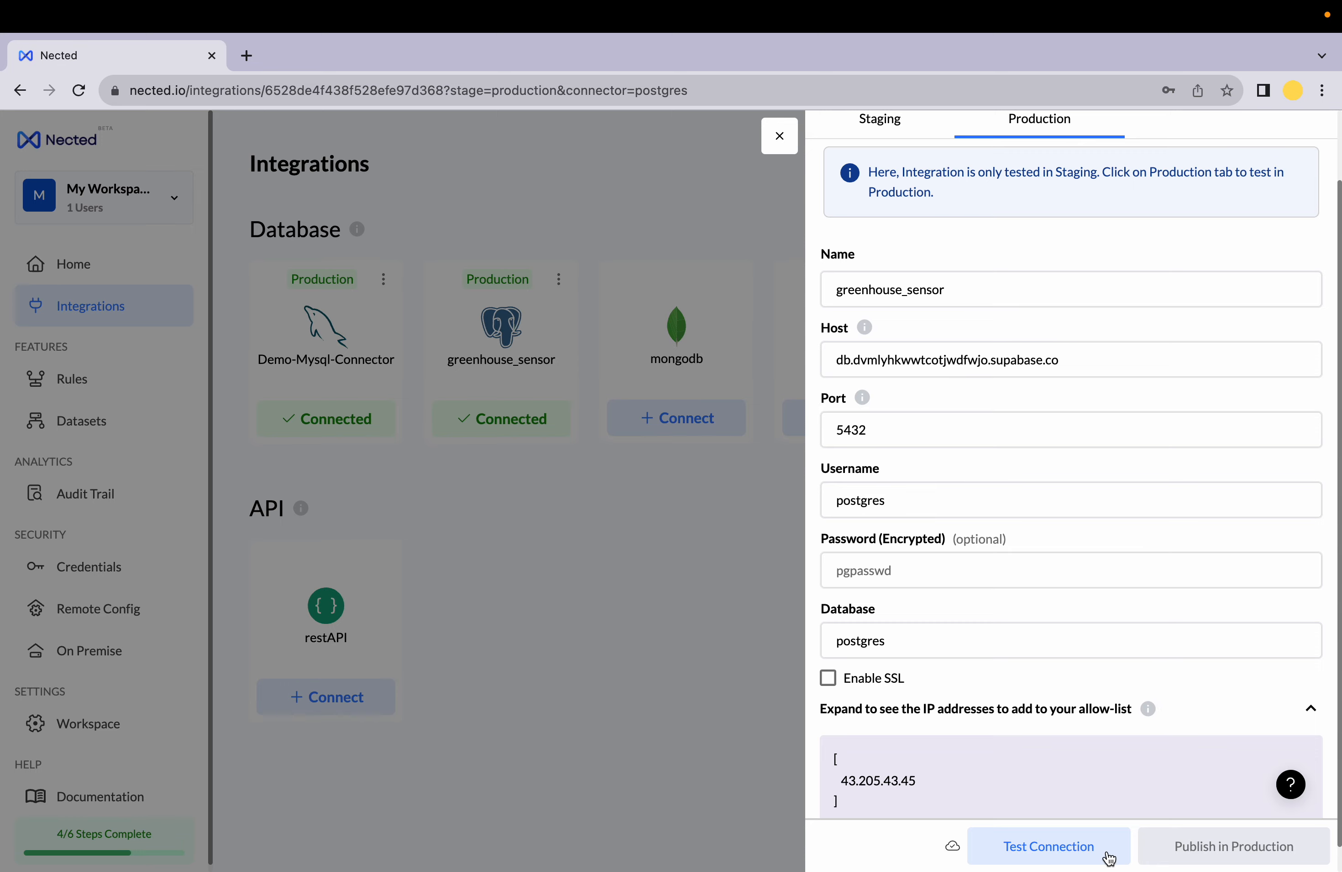
pyautogui.click(776, 141)
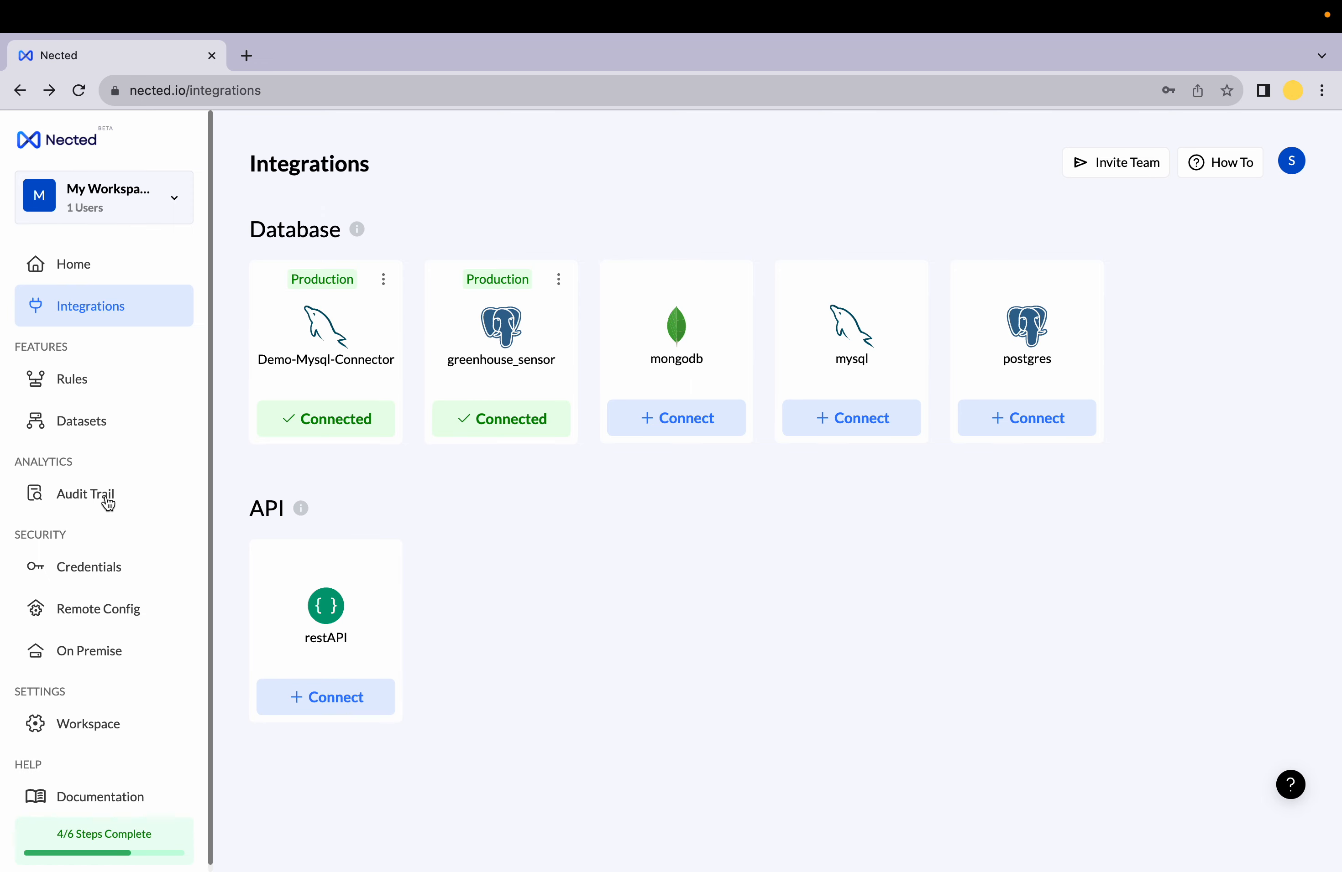
# Step: Open the datasets list, view the connectors offered for a new dataset and dismiss the choice
pyautogui.click(71, 426)
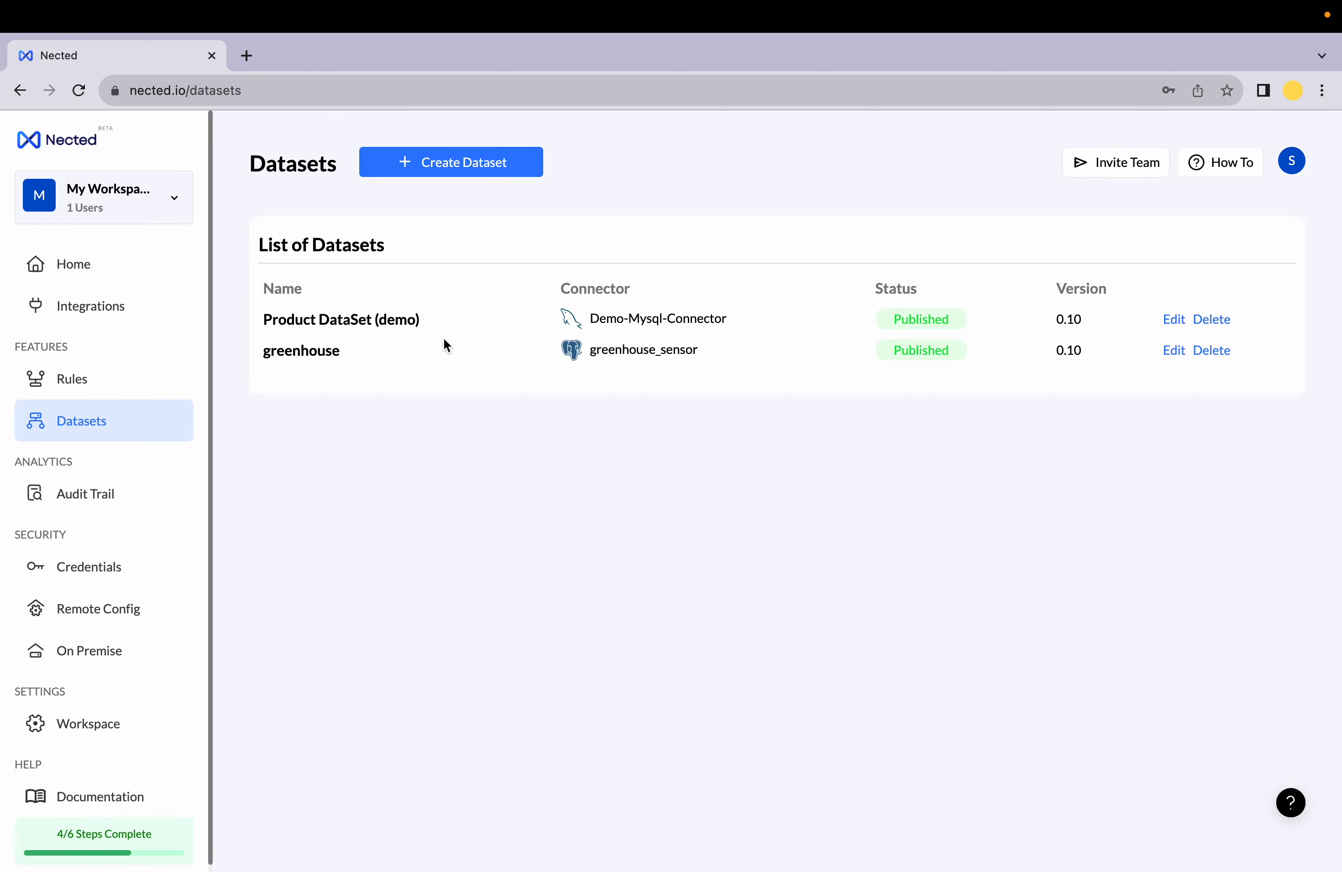
pyautogui.click(396, 173)
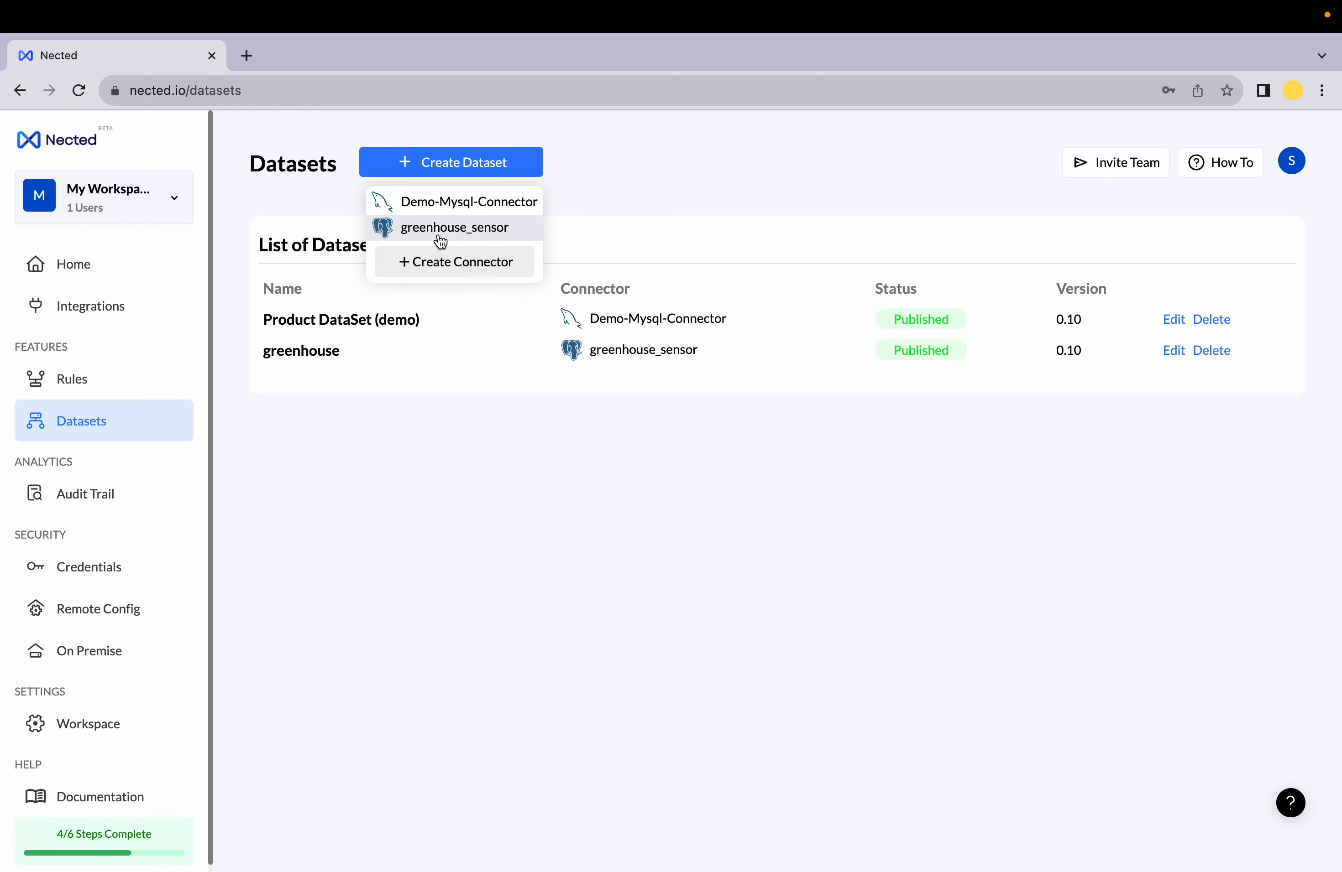
pyautogui.click(688, 223)
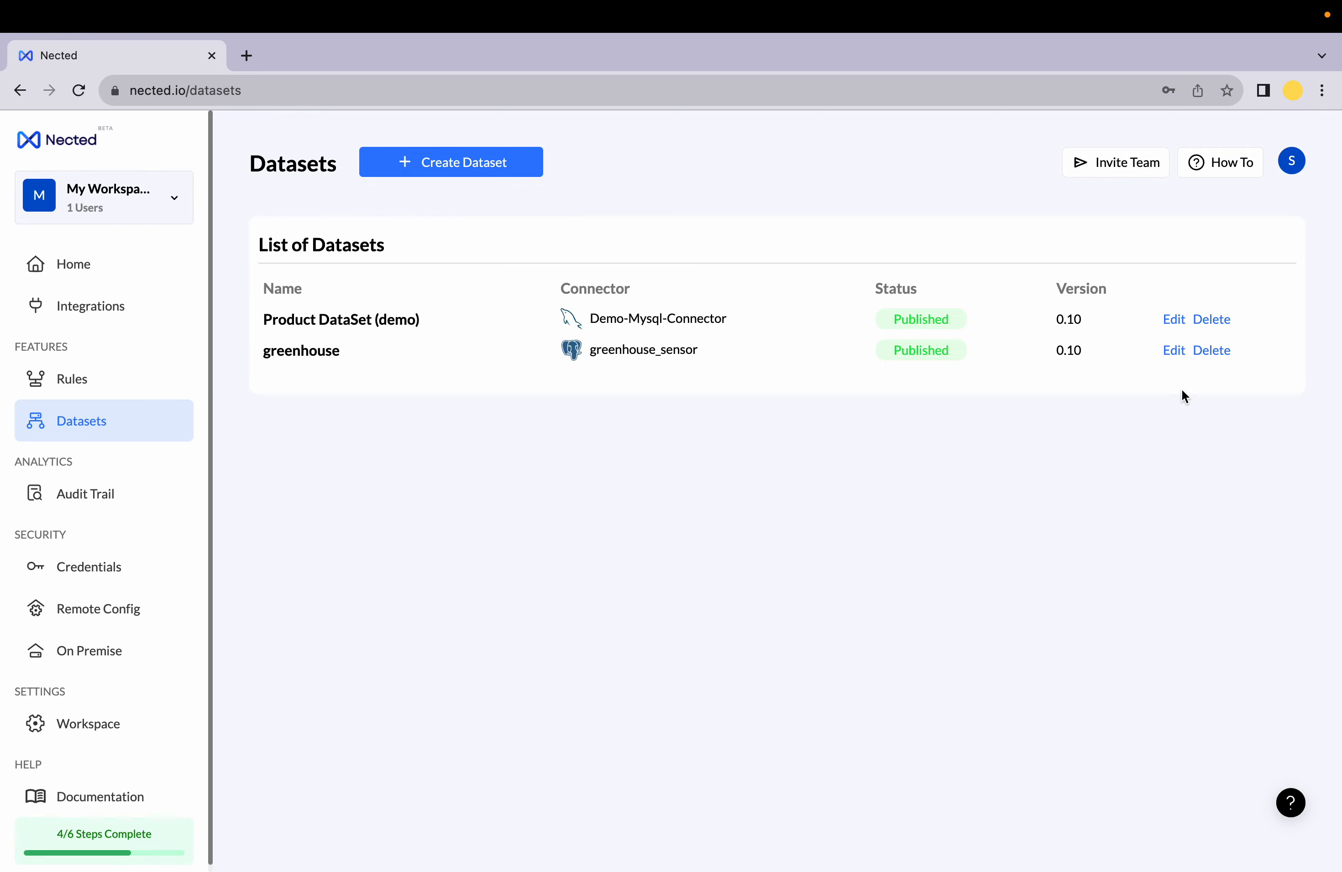
# Step: Open the greenhouse dataset for editing, execute its SELECT query, examine the output rows and close the dataset
pyautogui.click(1168, 350)
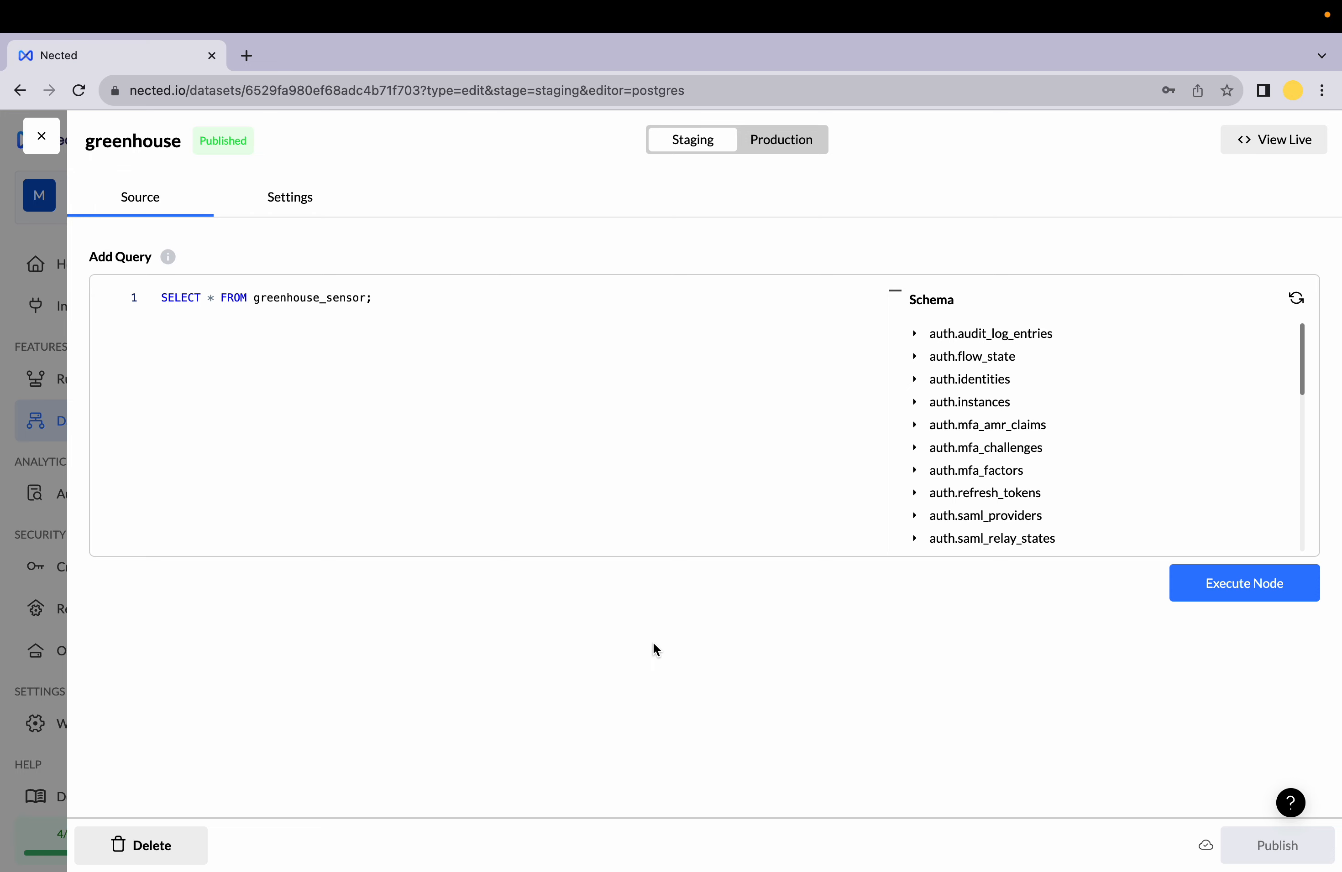
pyautogui.press('super+a')
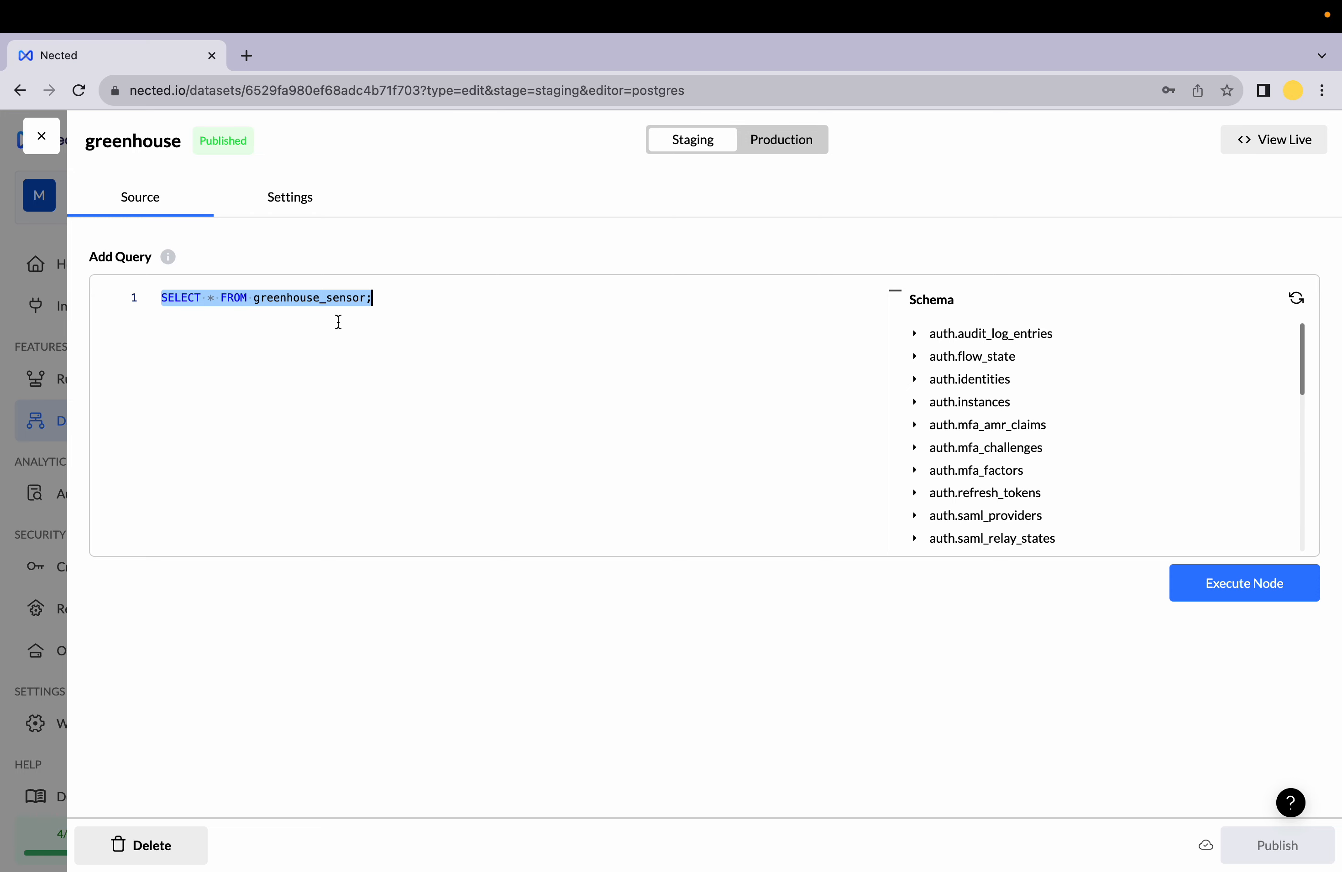
pyautogui.click(338, 322)
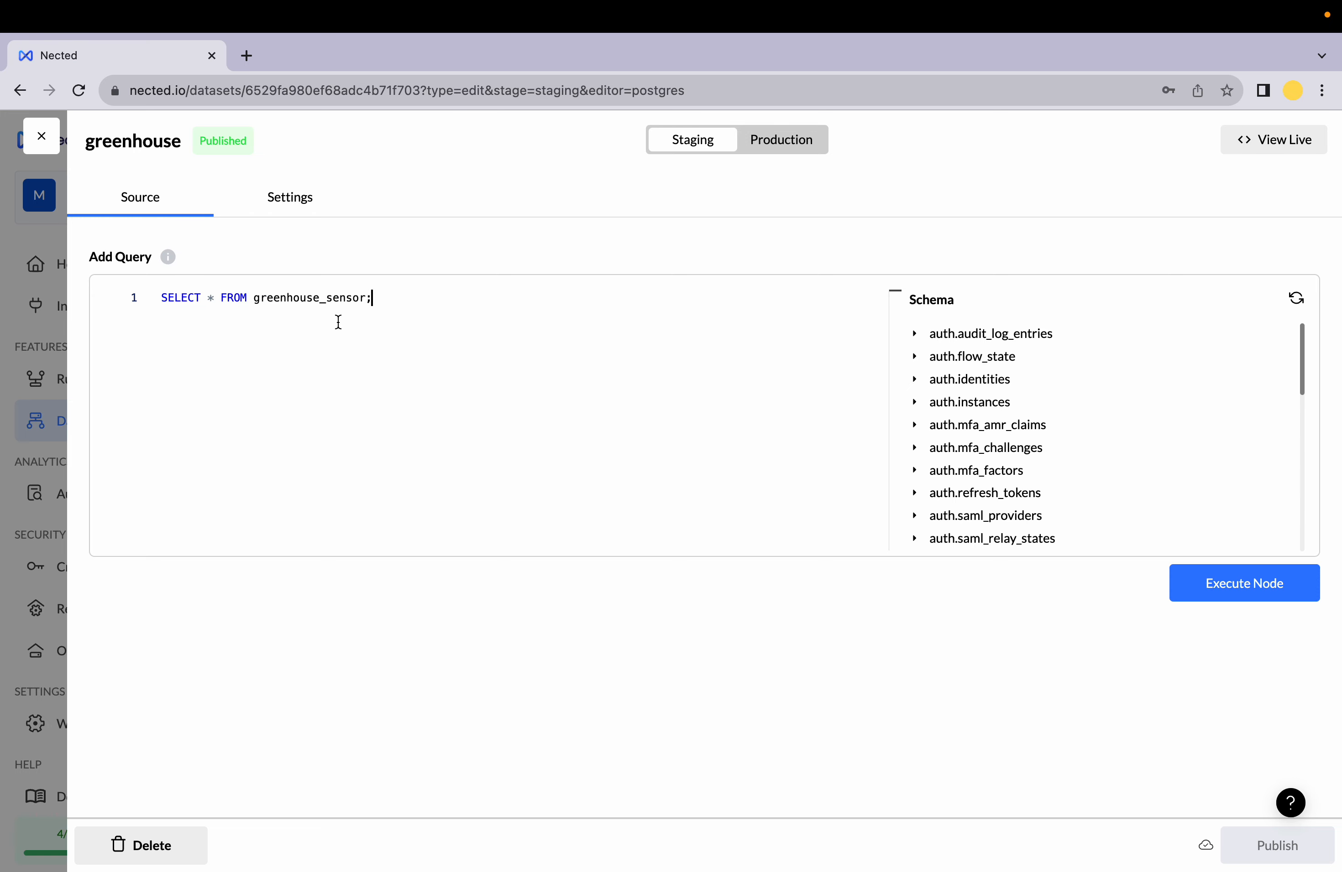
pyautogui.click(1255, 599)
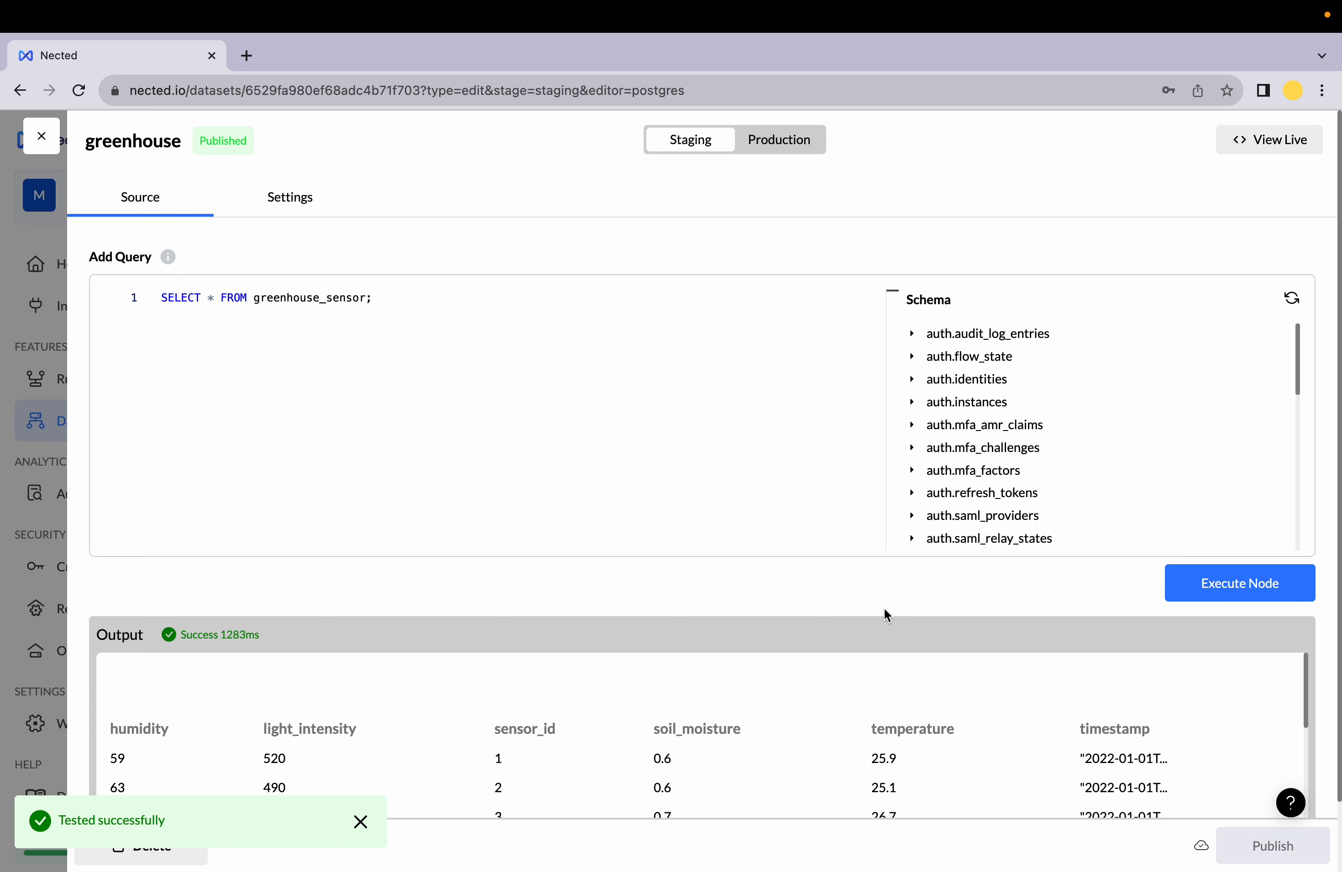
pyautogui.scroll(-2, 741, 684)
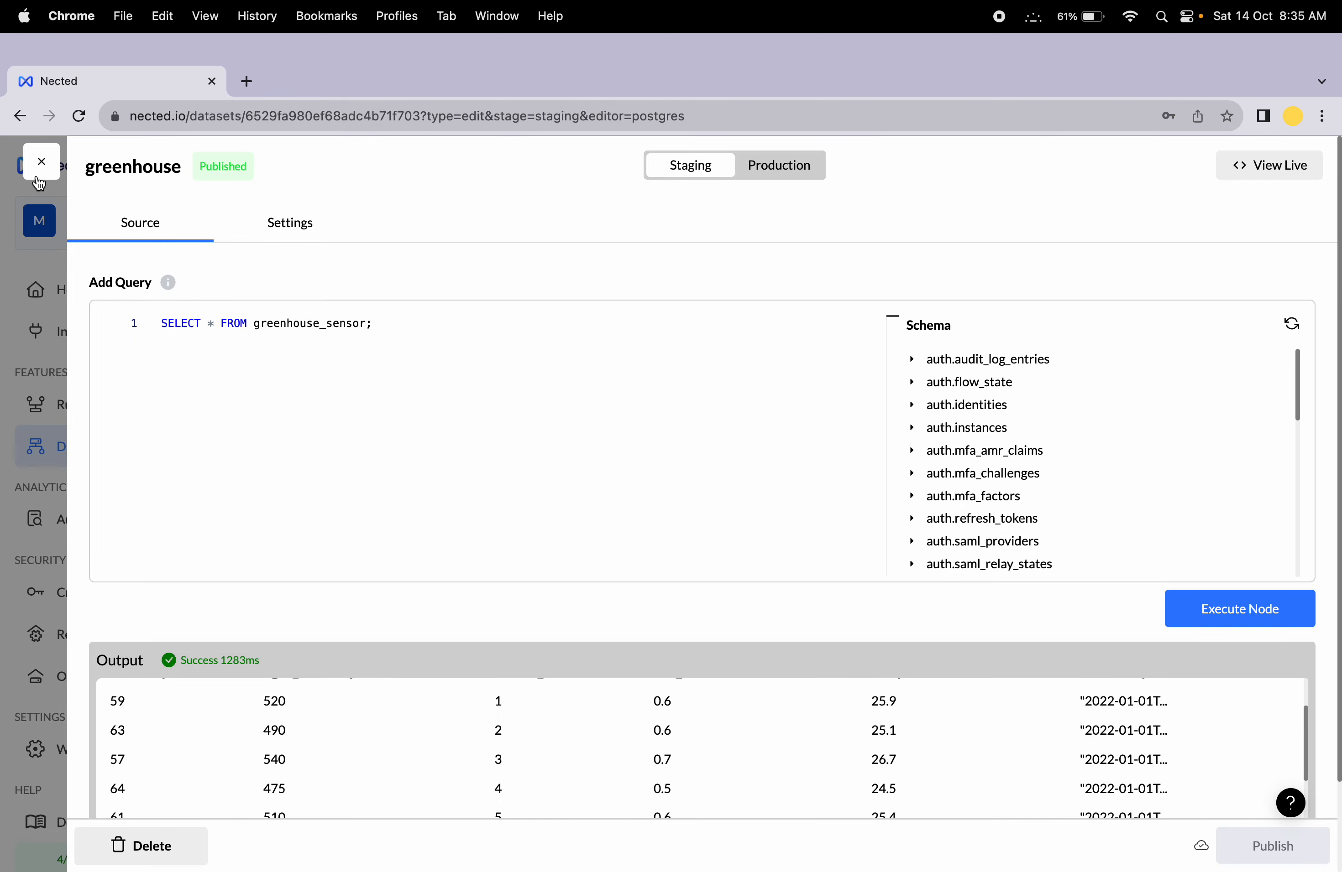
pyautogui.click(39, 180)
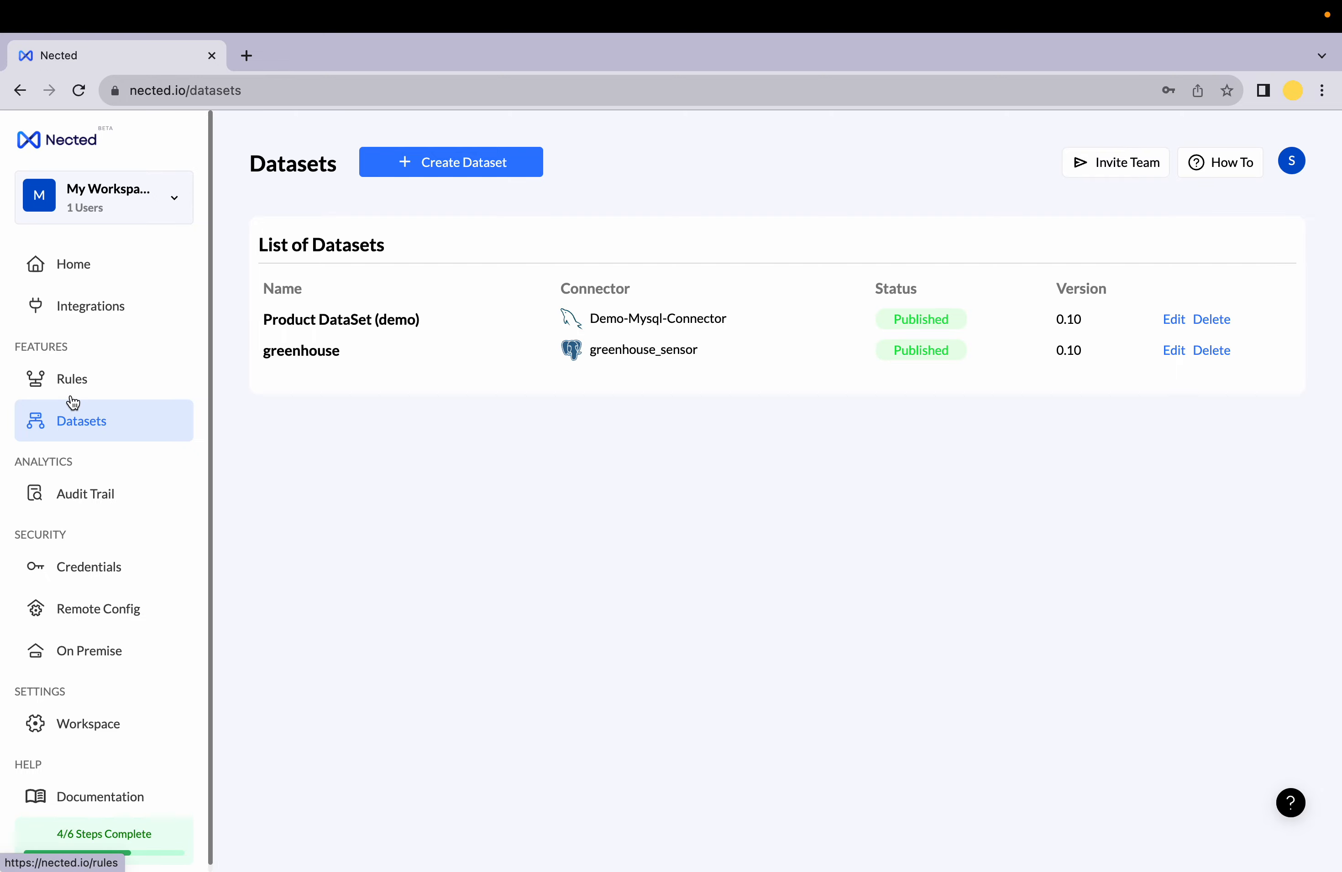
# Step: Create a new simple rule from the rules list and name it GreenHouse
pyautogui.click(62, 391)
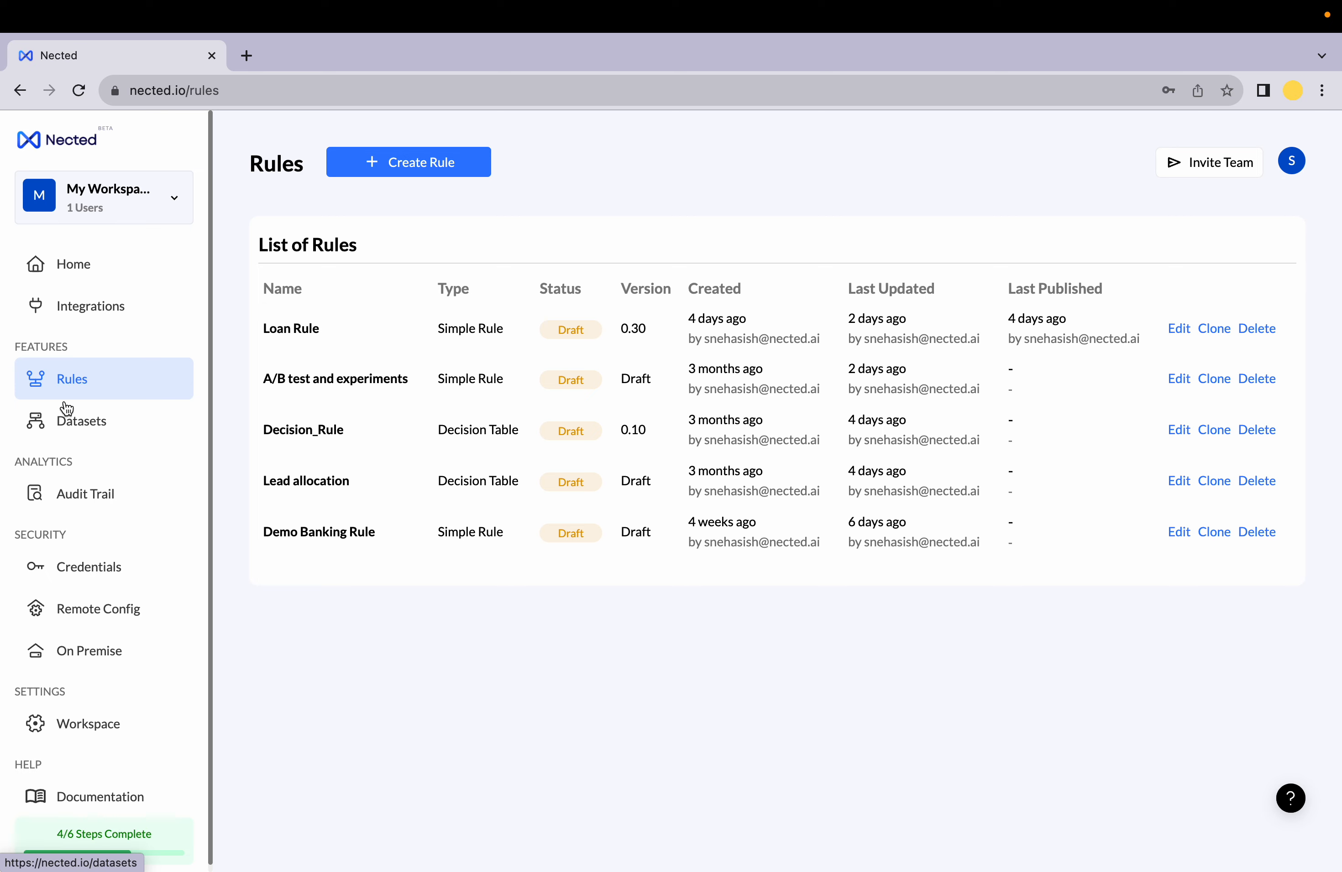
pyautogui.click(431, 170)
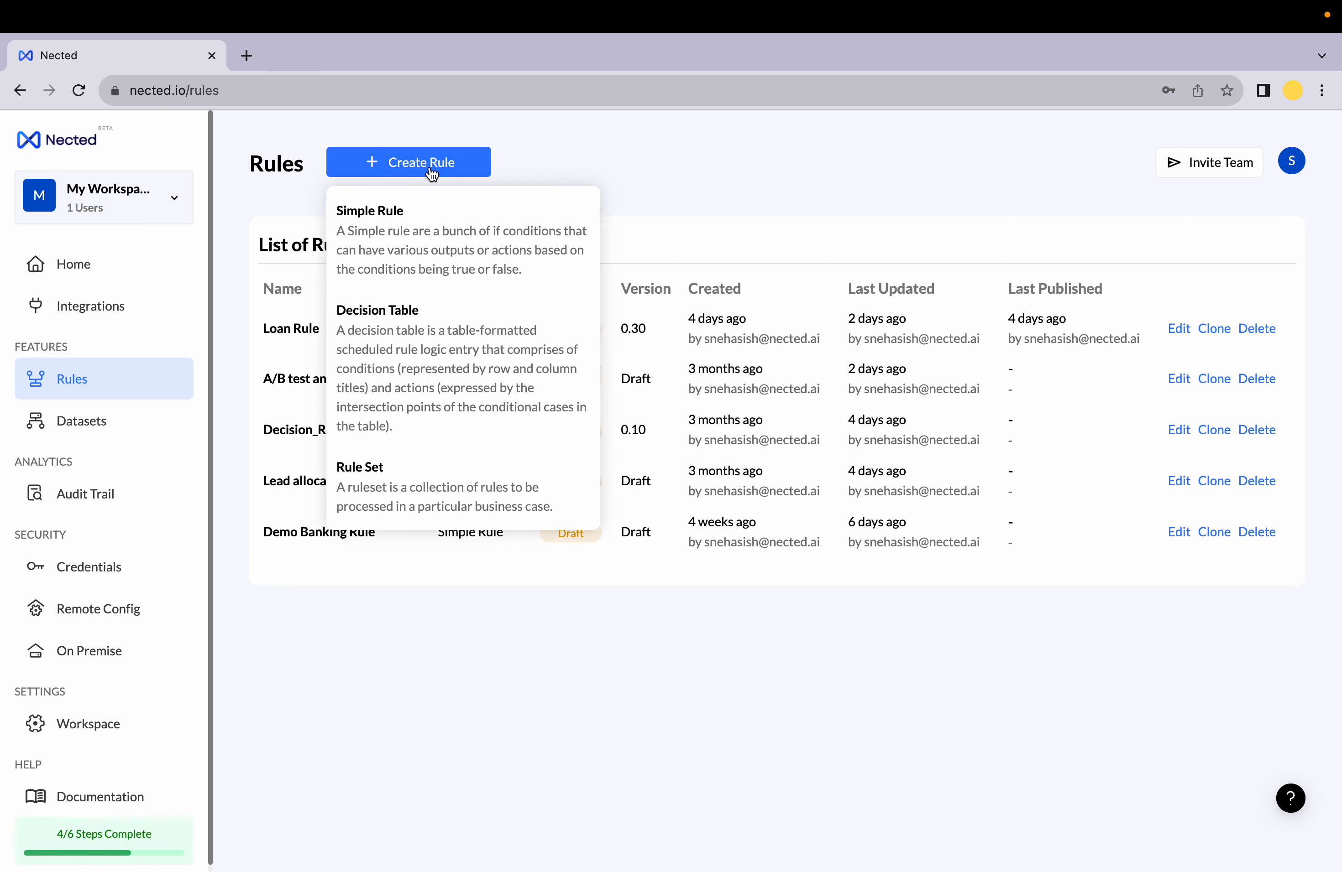
pyautogui.click(431, 245)
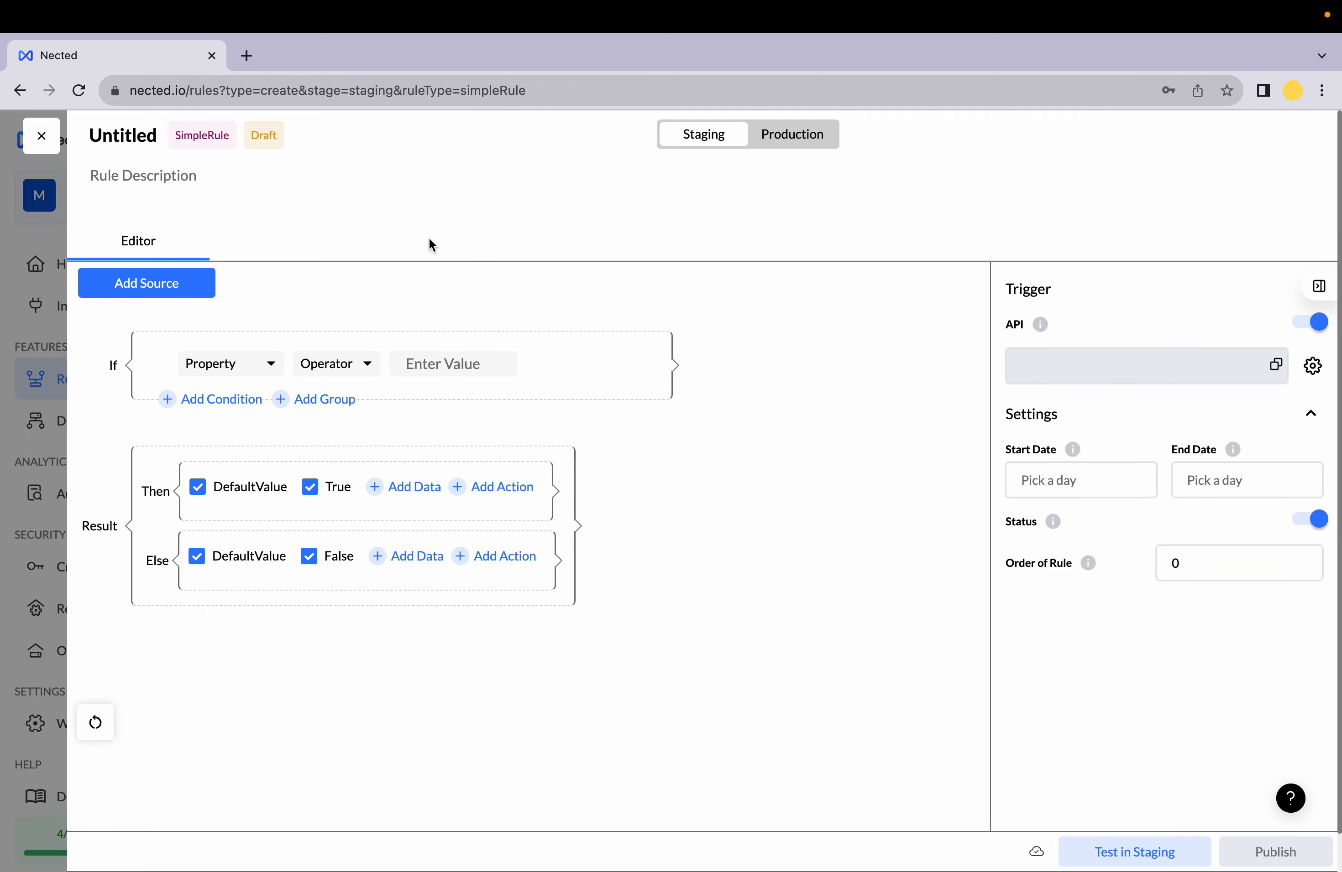
pyautogui.doubleClick(154, 136)
pyautogui.write('G')
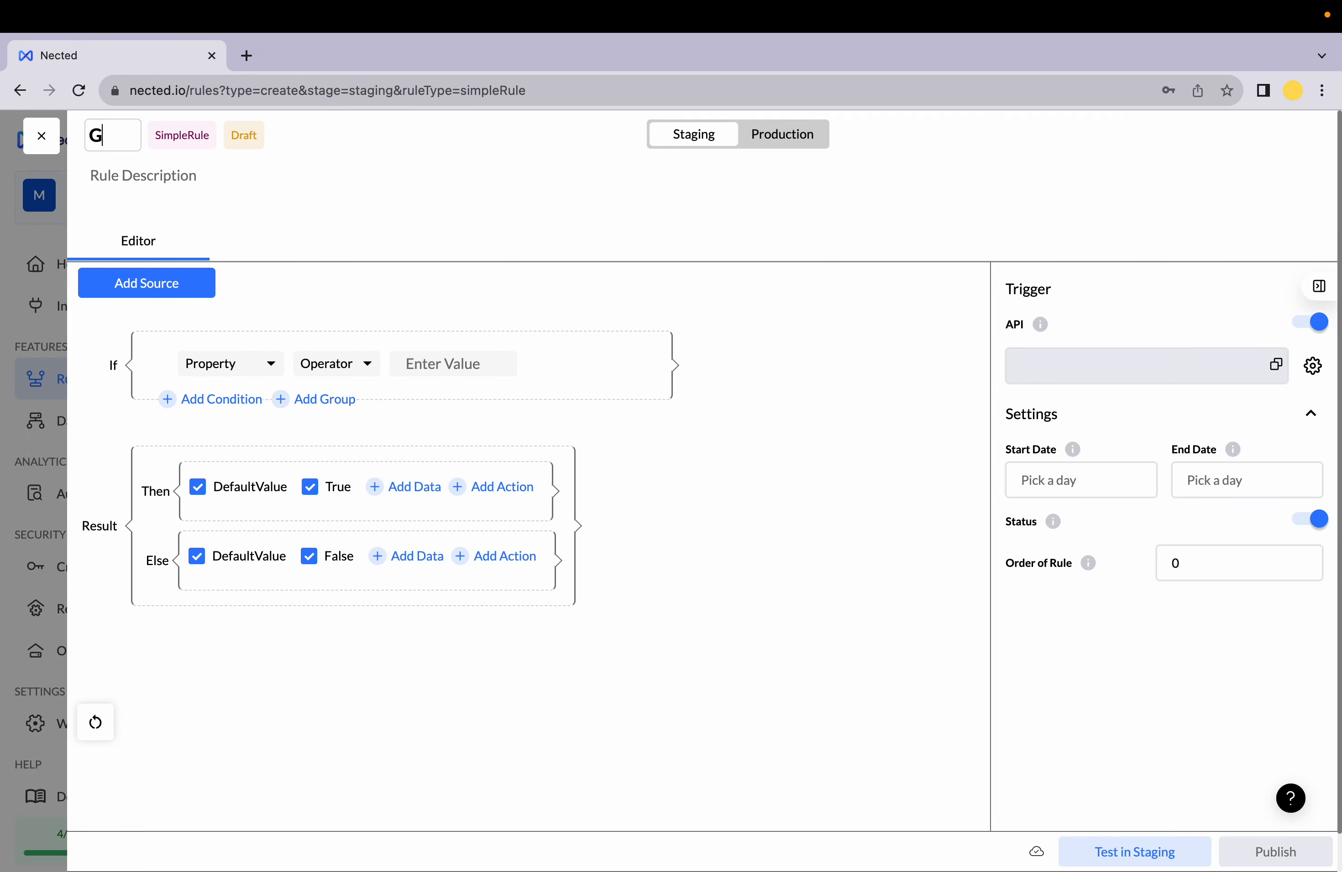
pyautogui.write('reen')
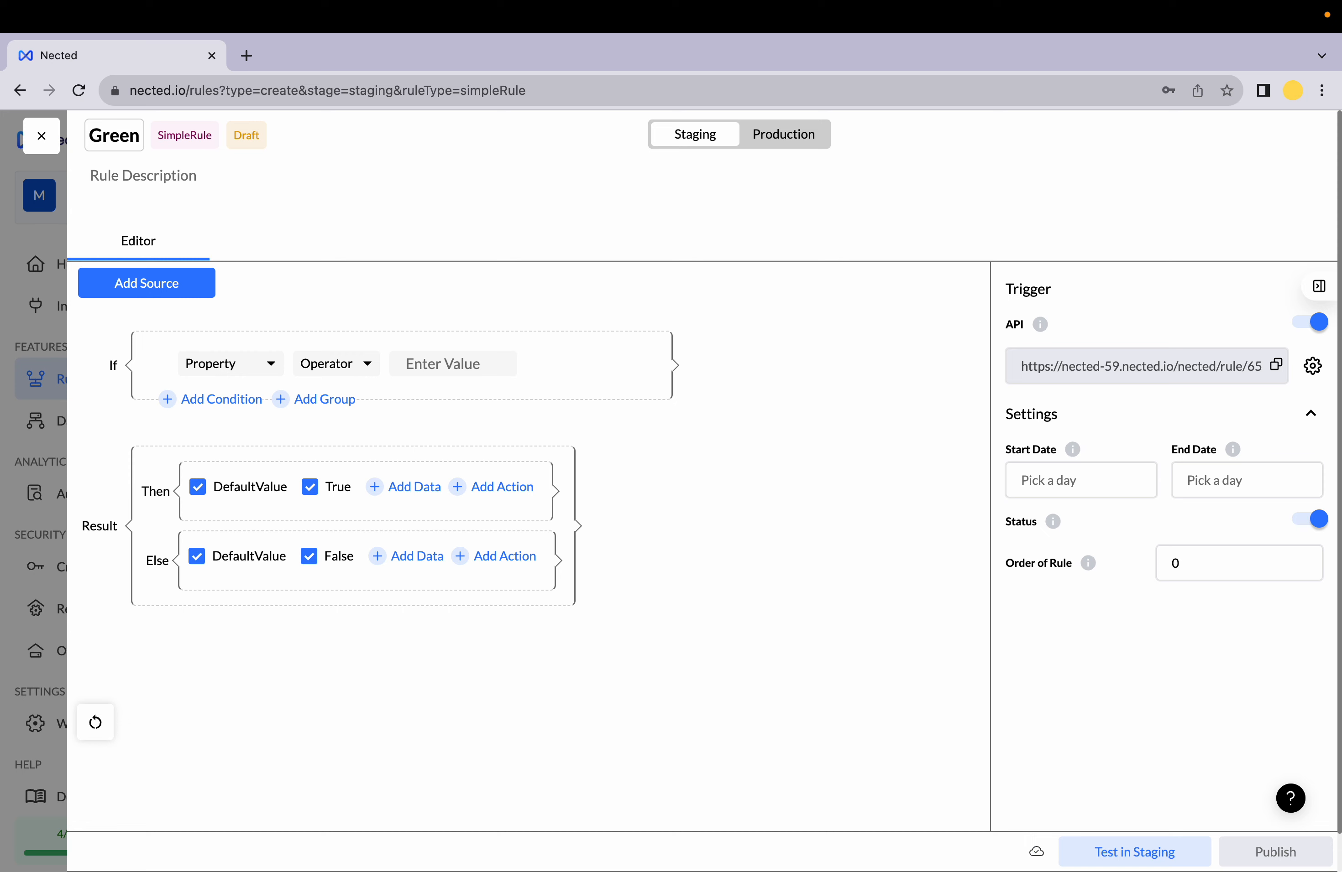
pyautogui.write('House')
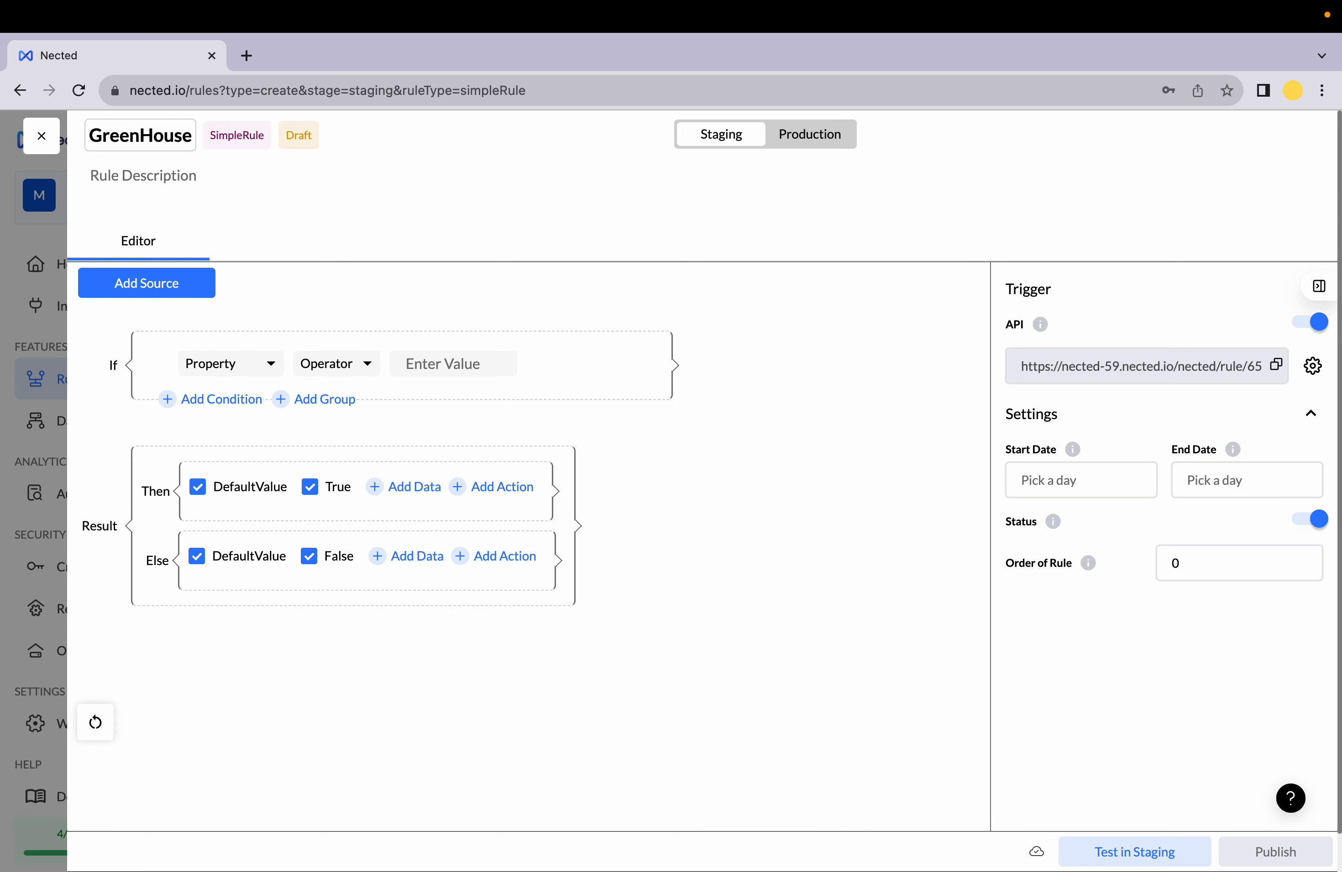
# Step: Set the rule's description to "Green house sensoring"
pyautogui.click(184, 167)
pyautogui.write('Gre')
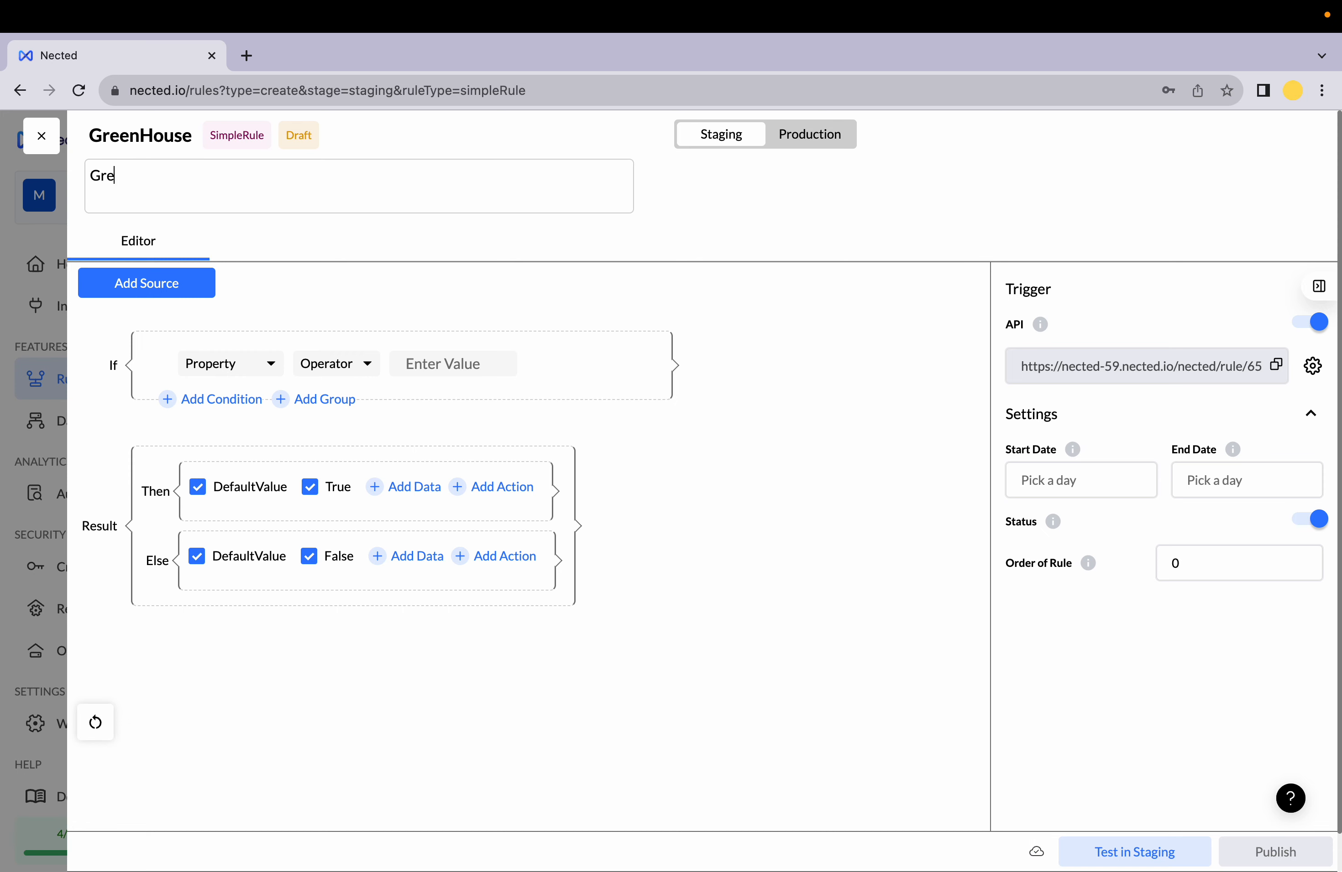
pyautogui.write('en house sensoring')
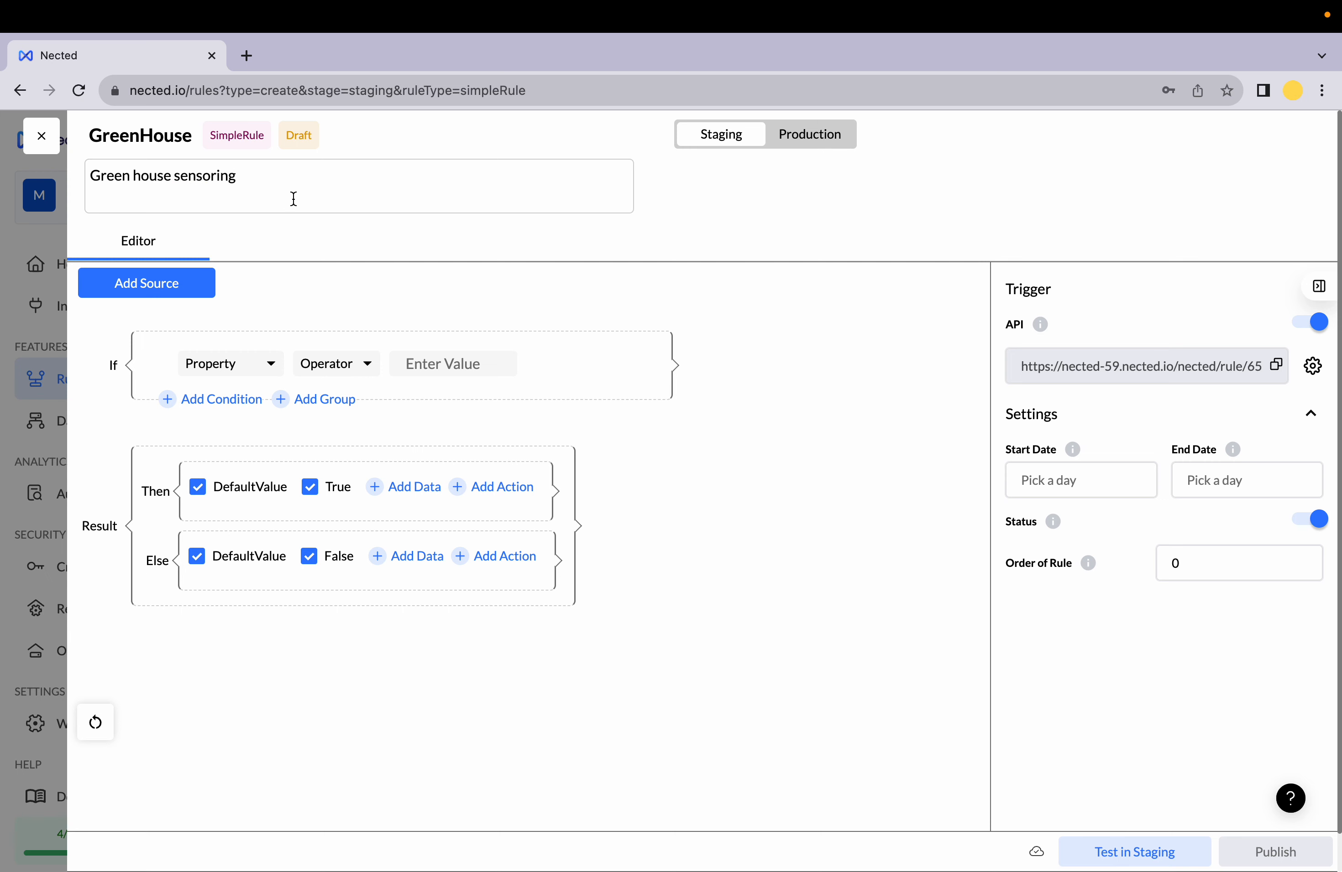
pyautogui.click(223, 182)
# Step: Add Input Attributes and the greenhouse dataset as the rule's sources, and close the input data form without adding fields
pyautogui.click(187, 298)
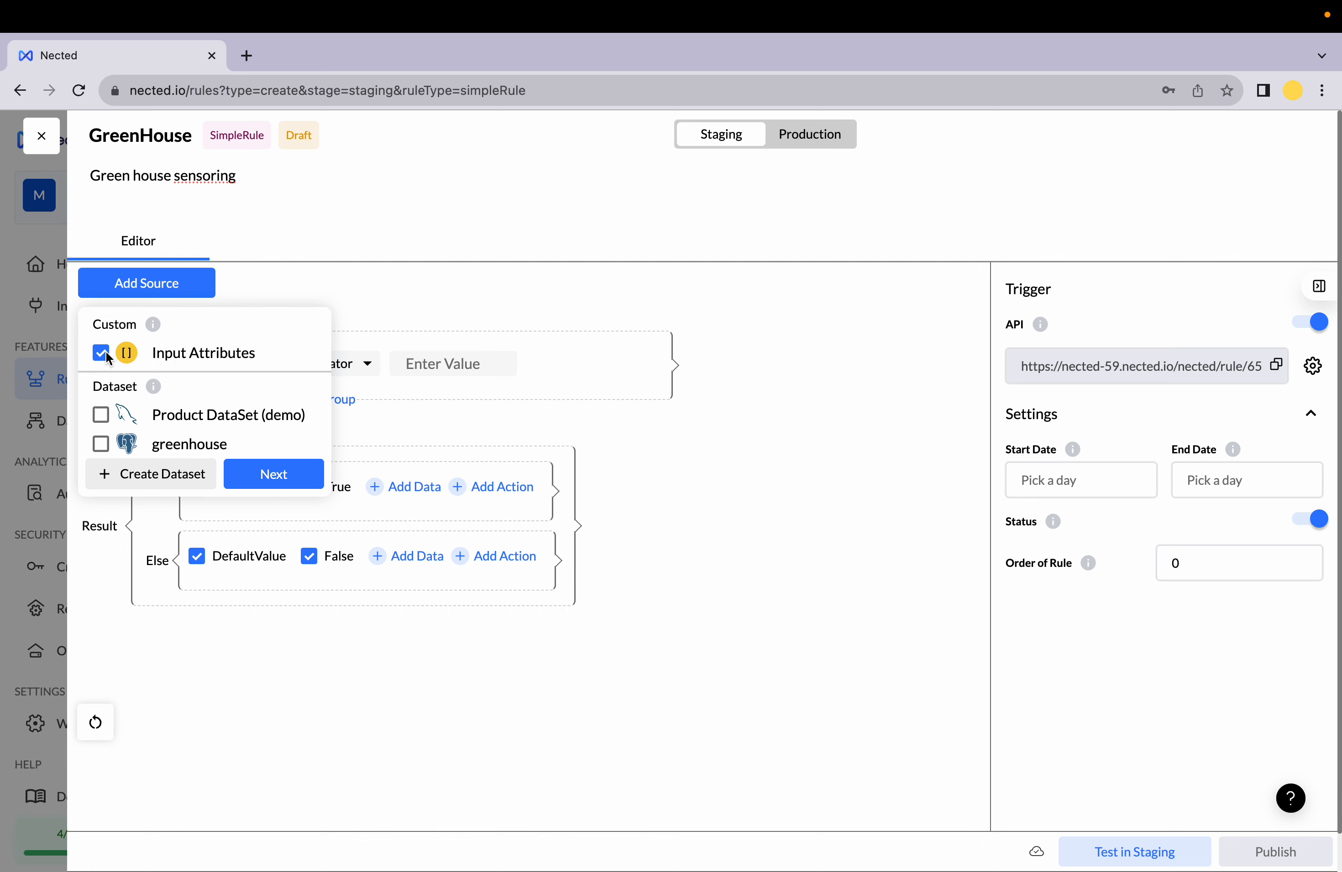
pyautogui.click(102, 445)
pyautogui.doubleClick(96, 355)
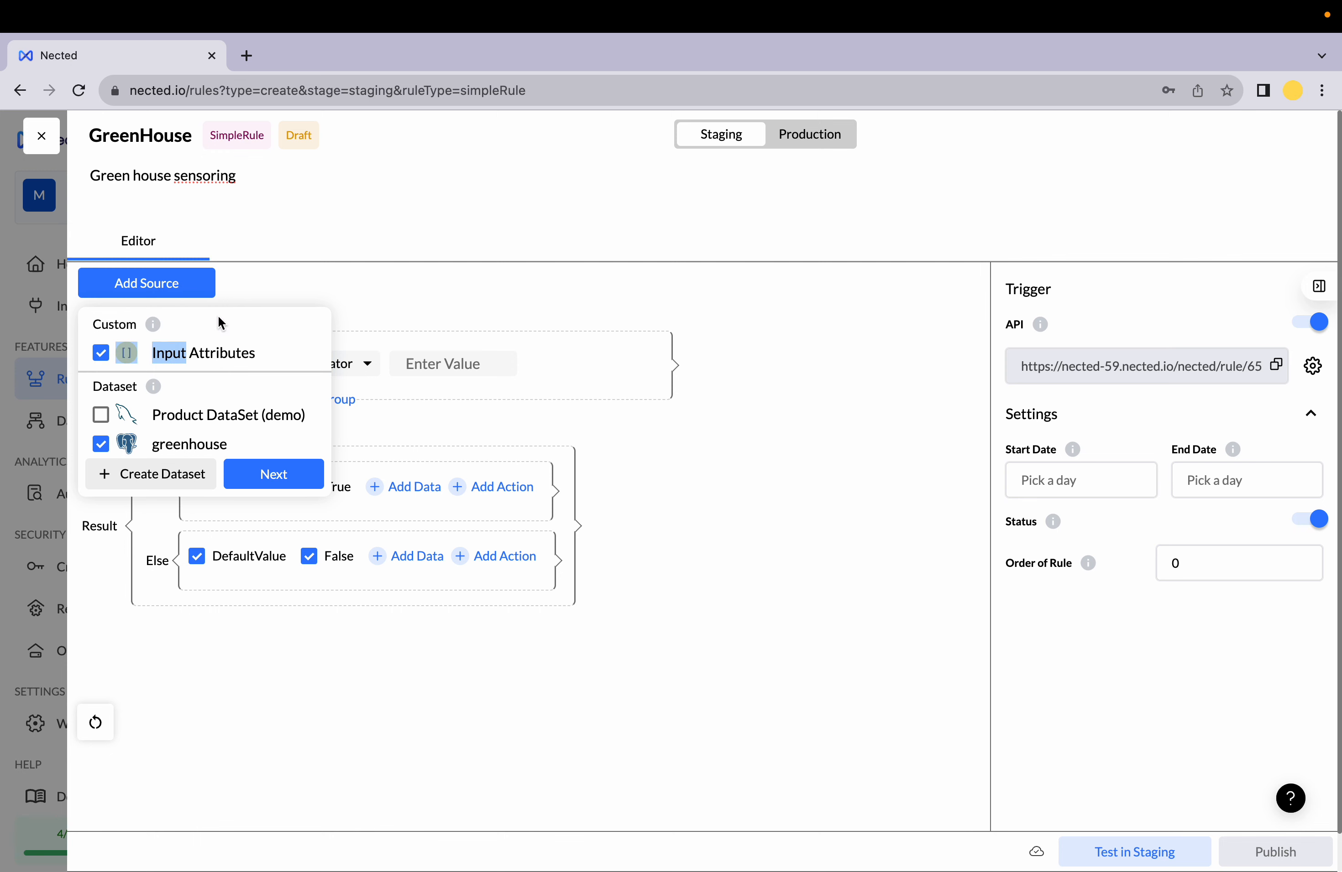
pyautogui.click(225, 325)
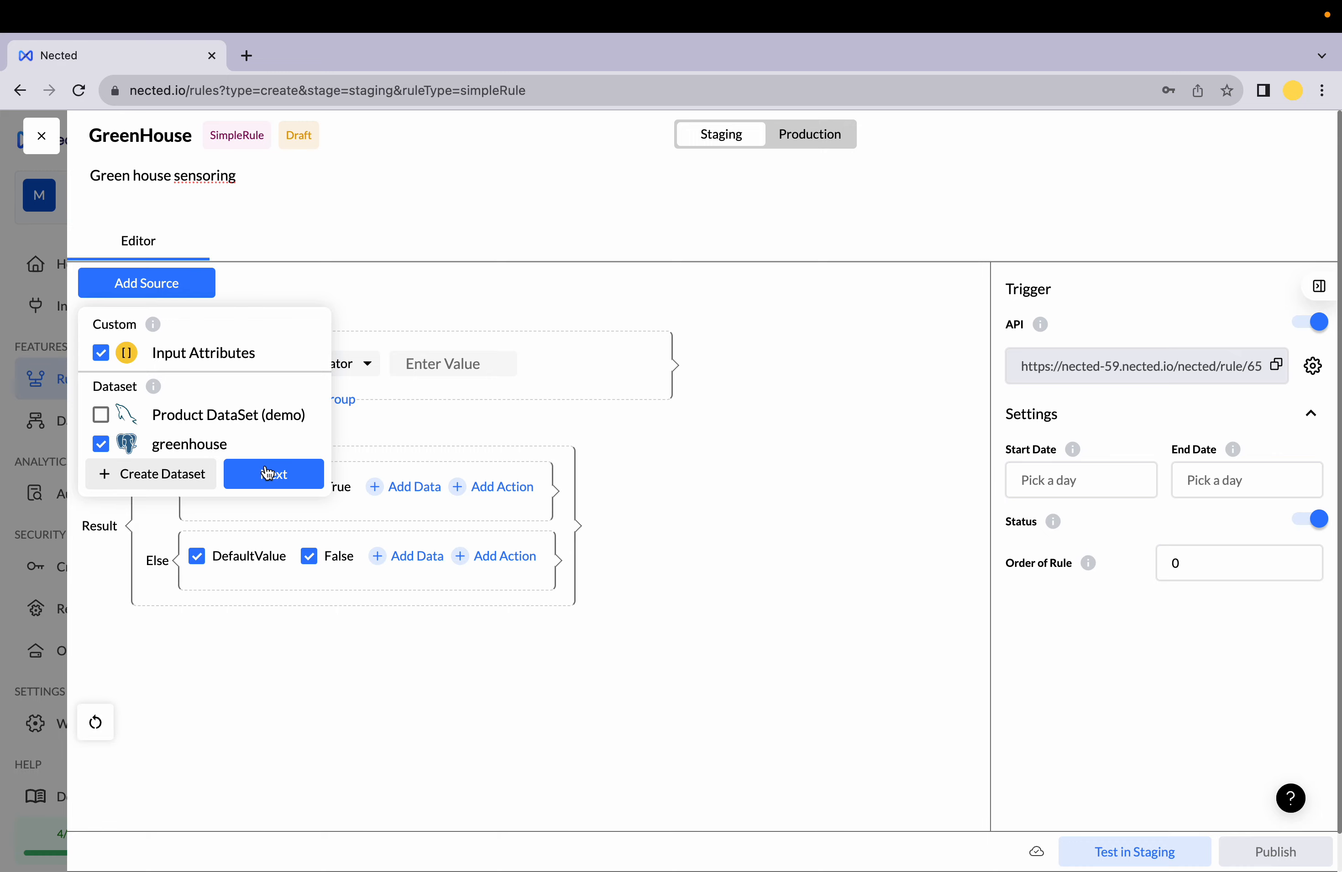
pyautogui.click(306, 475)
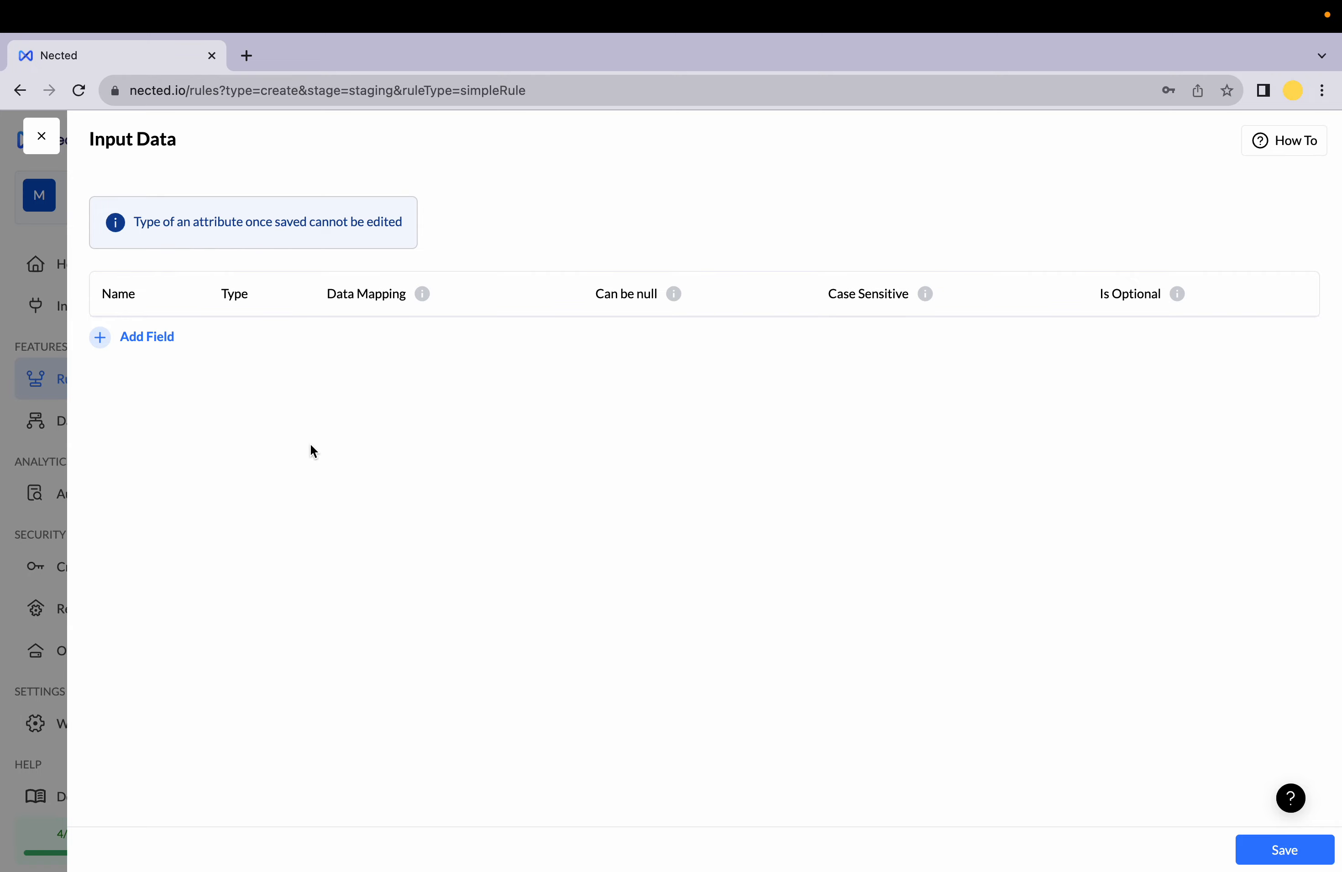
pyautogui.click(56, 151)
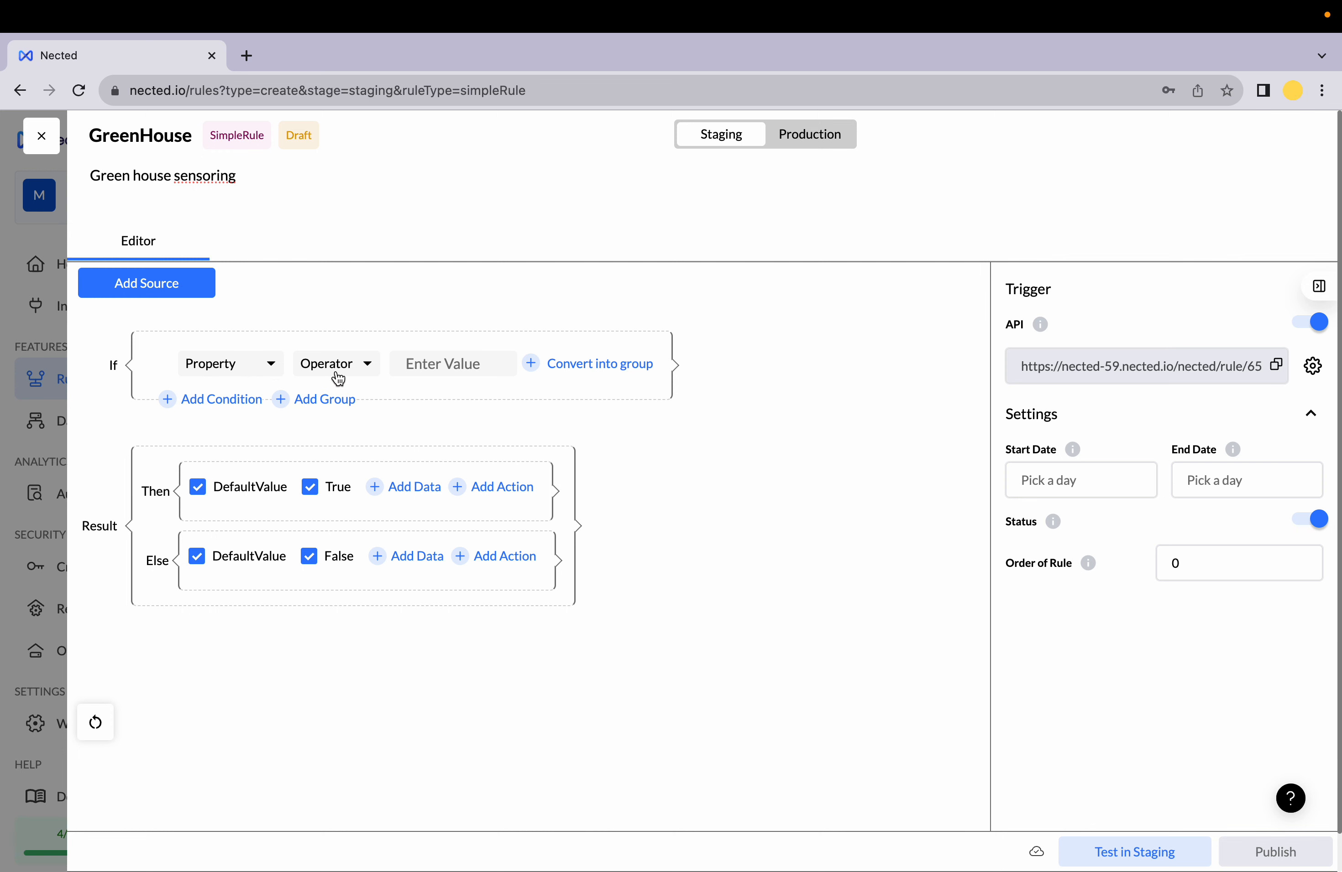
# Step: Set the If condition's property to humidity from the greenhouse dataset, and view the available operators and attributes
pyautogui.moveTo(525, 376)
pyautogui.click(260, 368)
pyautogui.click(260, 596)
pyautogui.click(363, 364)
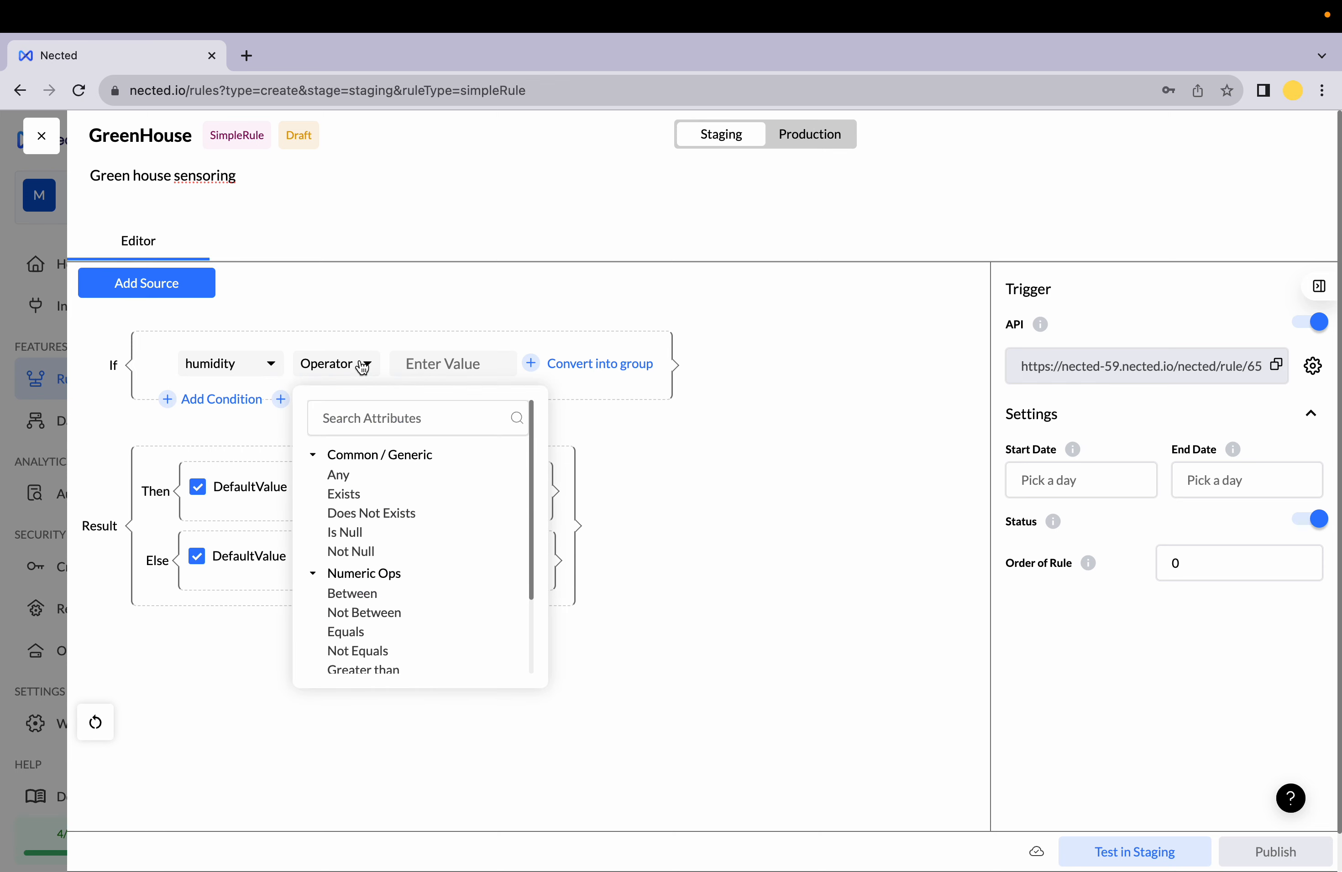
pyautogui.click(244, 365)
# Step: Switch to Supabase in Brave, open the Table Editor and highlight the greenhouse_sensor table name
pyautogui.moveTo(820, 833)
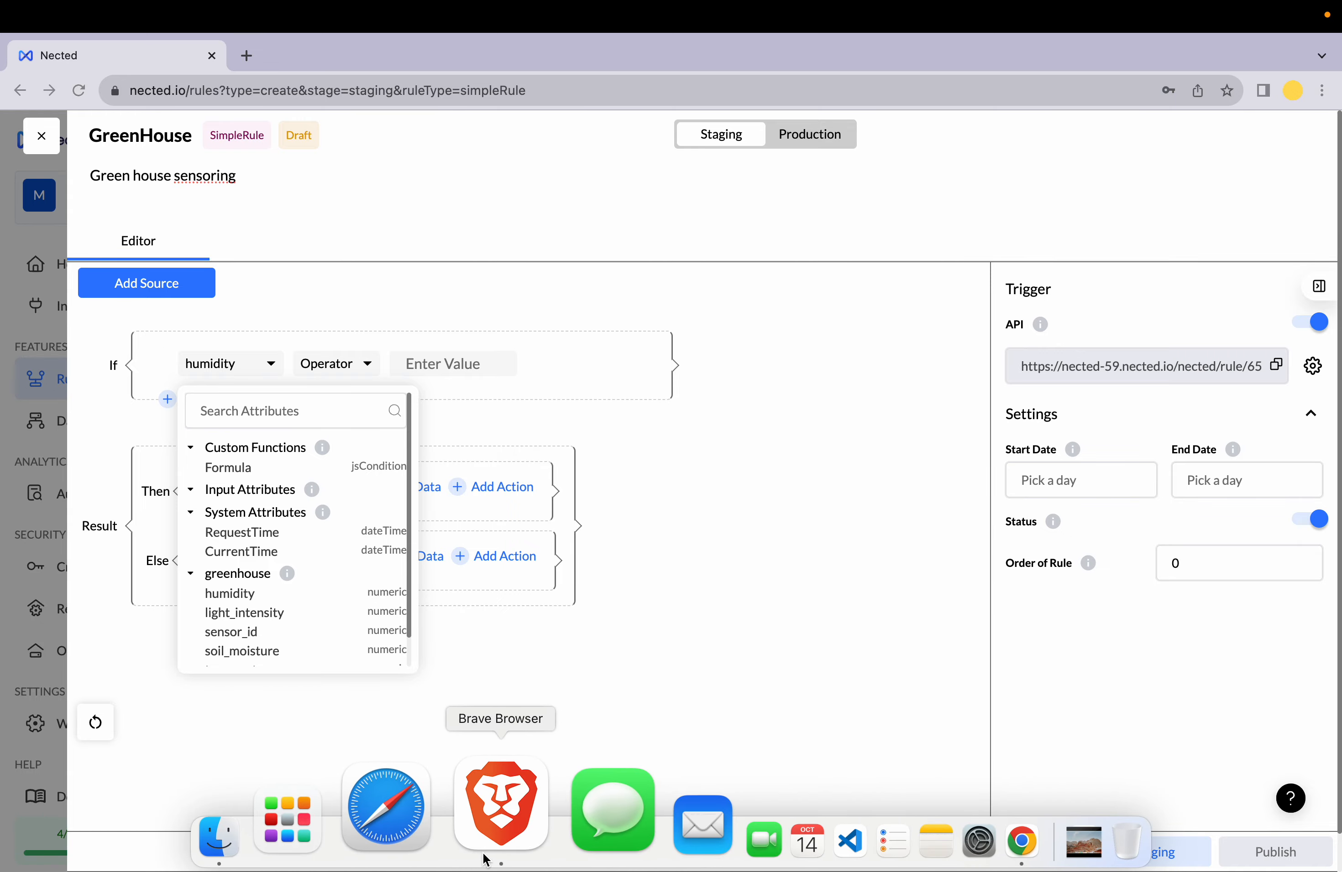
pyautogui.click(485, 859)
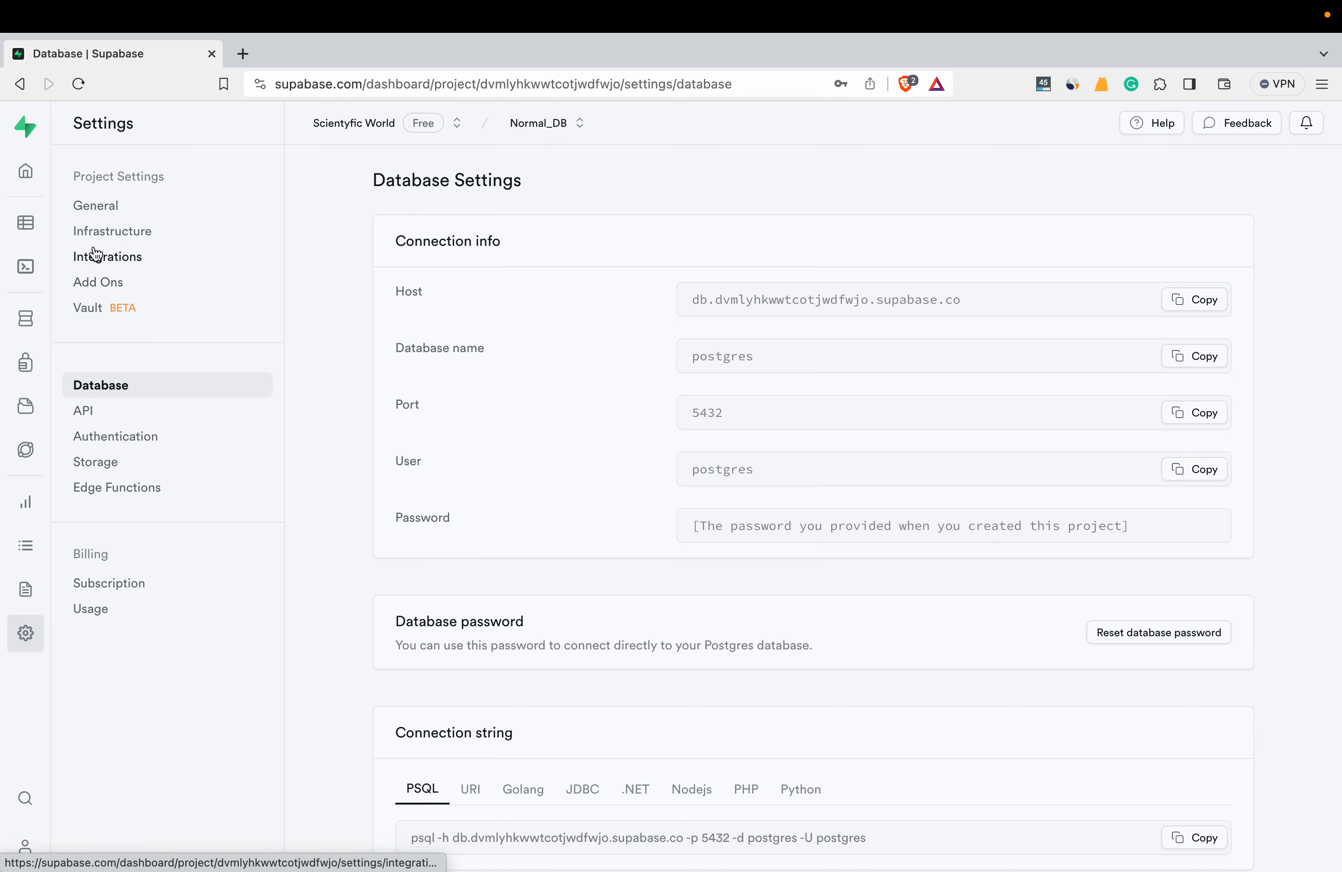
pyautogui.click(26, 223)
pyautogui.doubleClick(157, 322)
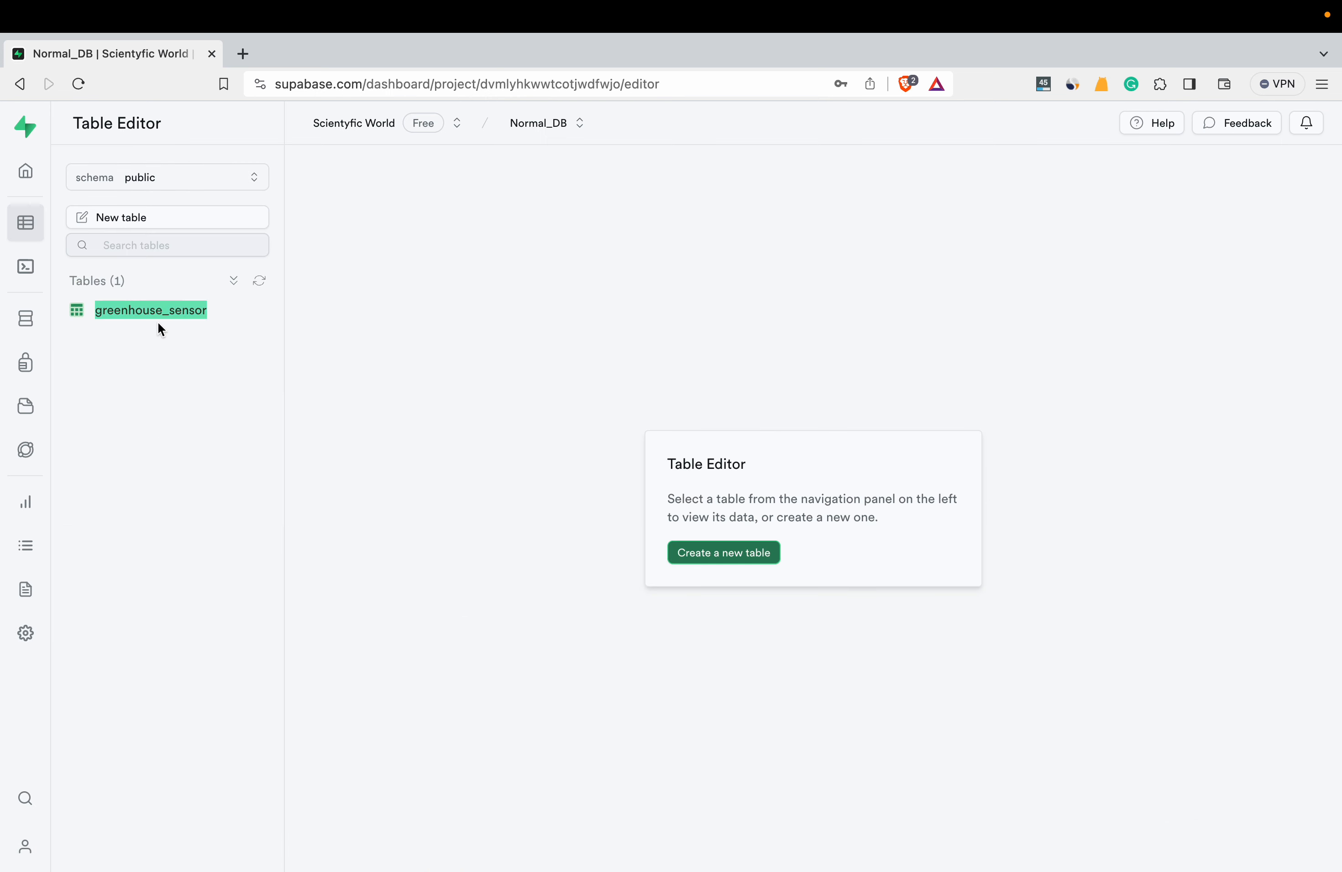
# Step: Open the greenhouse_sensor table to view its sensor records, and switch back to Nected in Chrome
pyautogui.click(134, 342)
pyautogui.click(114, 310)
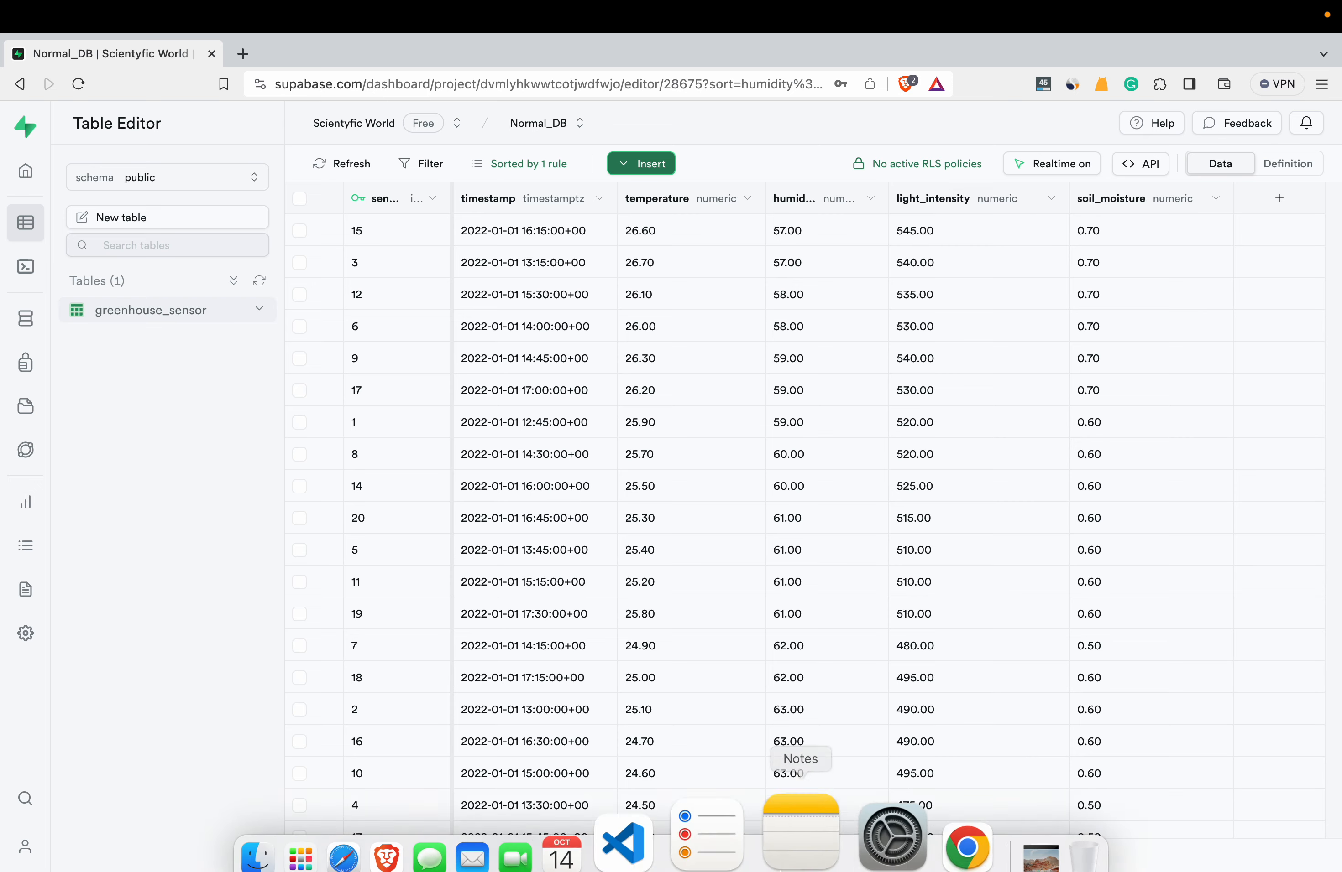
pyautogui.click(876, 847)
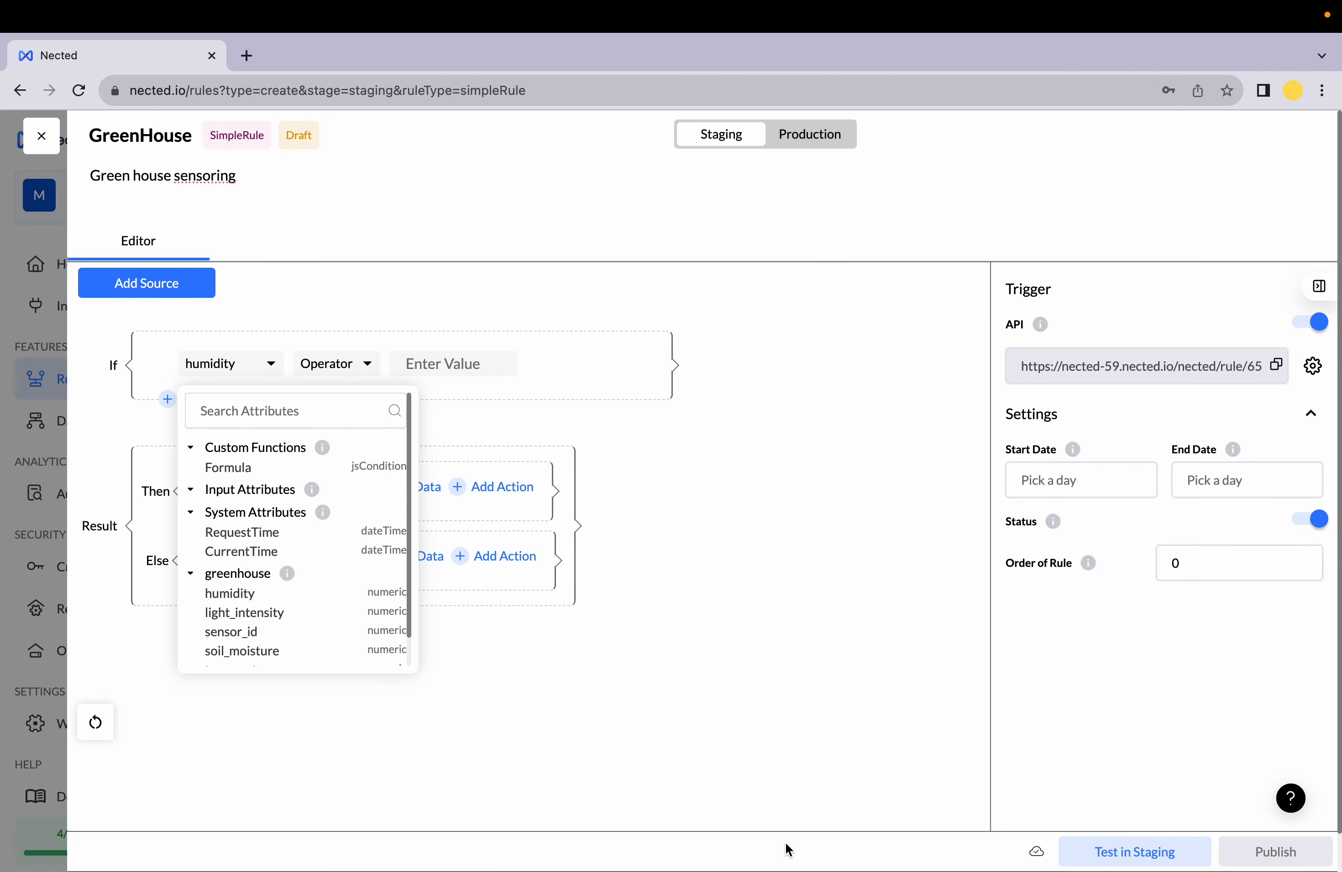
# Step: Set the humidity condition's operator to Between from the numeric operators
pyautogui.click(339, 375)
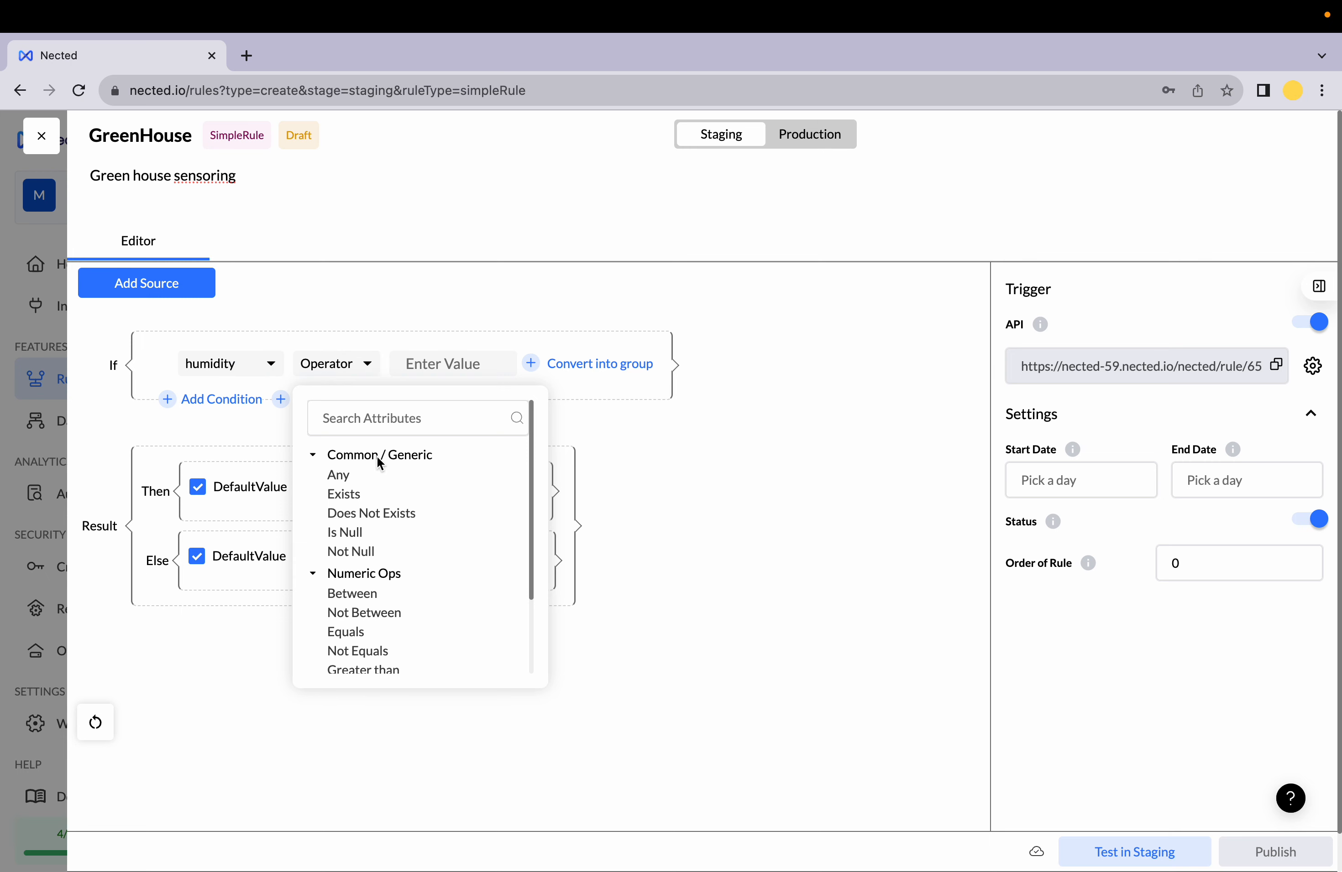
pyautogui.scroll(-2, 381, 617)
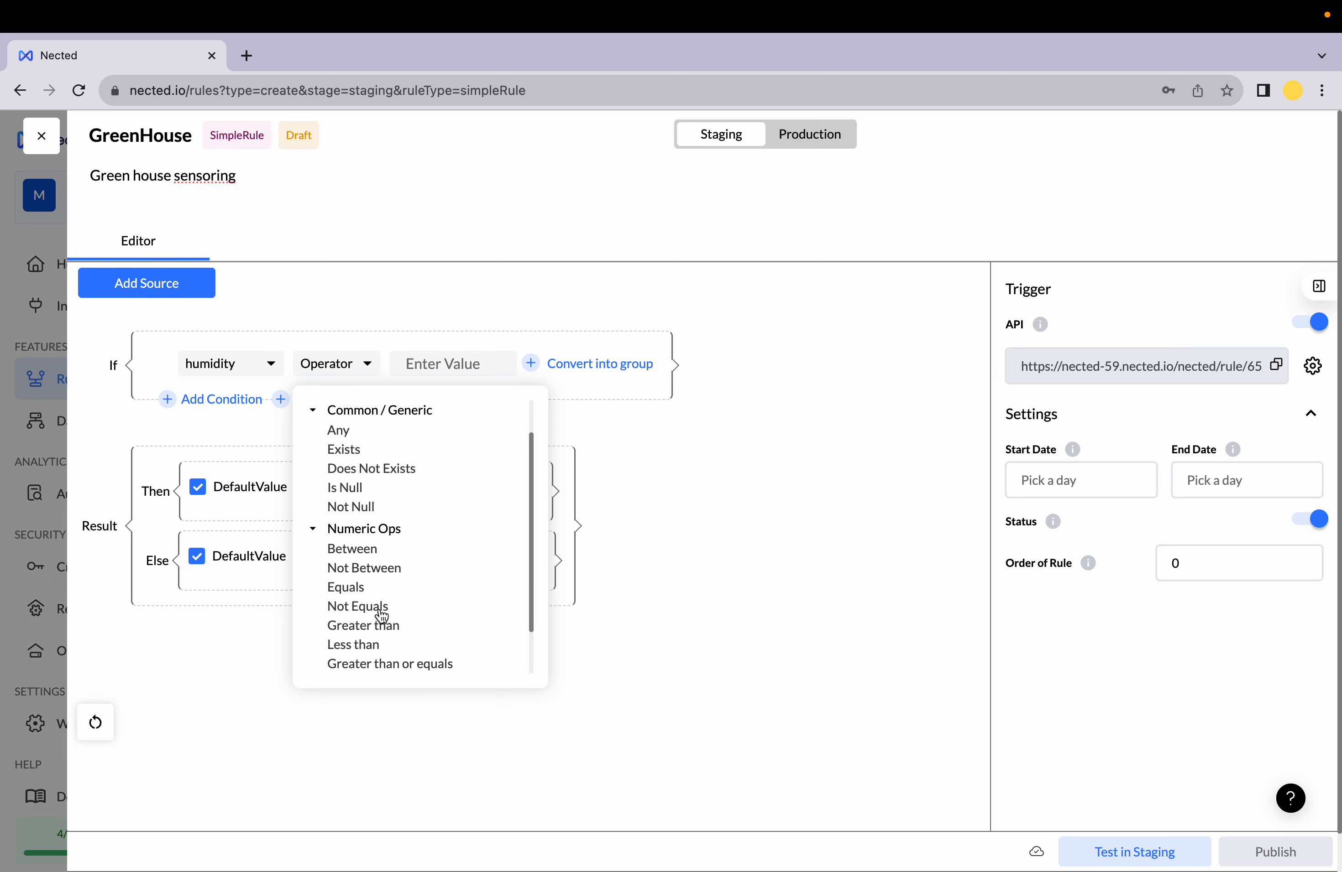
pyautogui.click(336, 549)
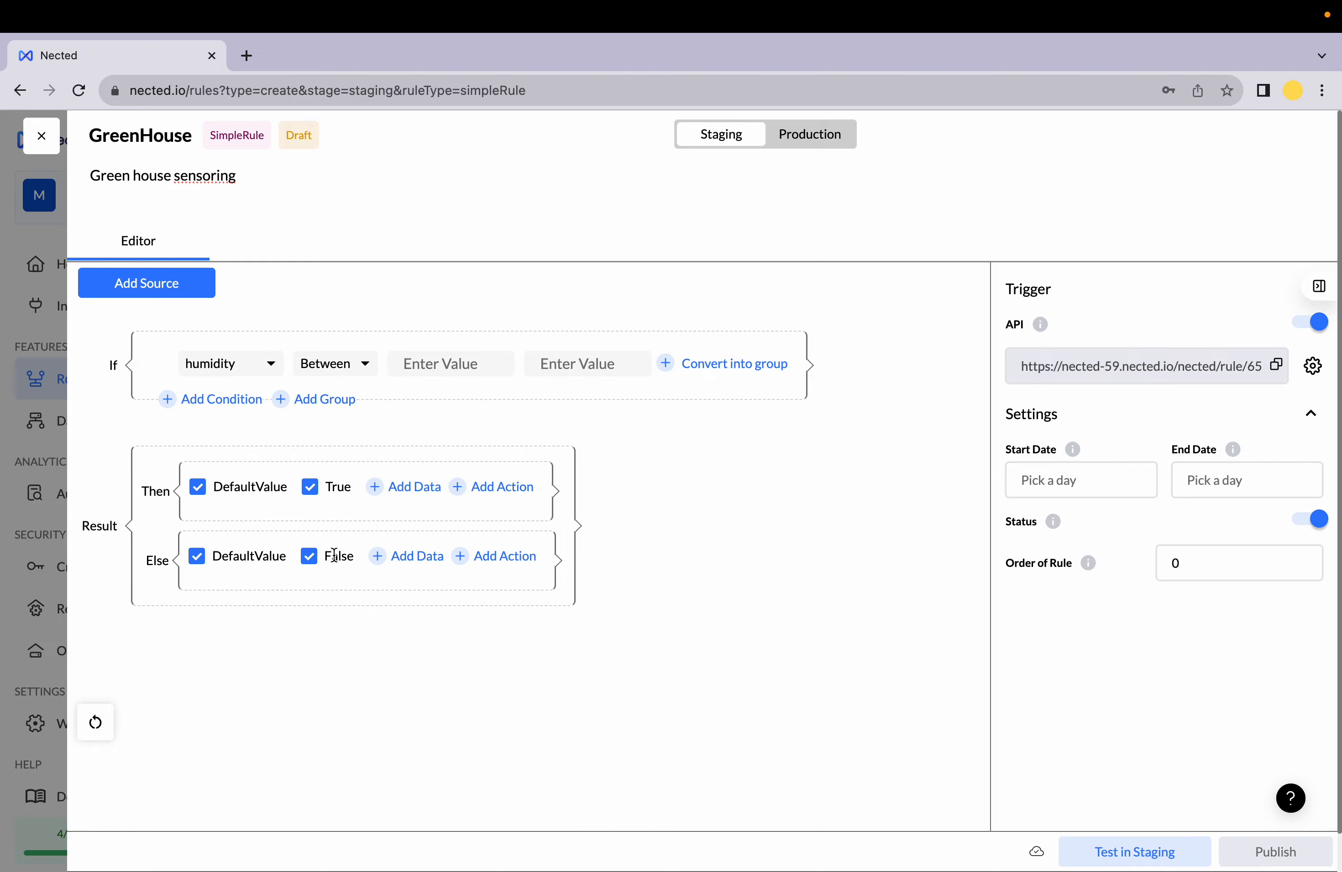
# Step: Switch to Supabase in Brave and examine the greenhouse_sensor table's sort rule and its humidity values
pyautogui.moveTo(615, 867)
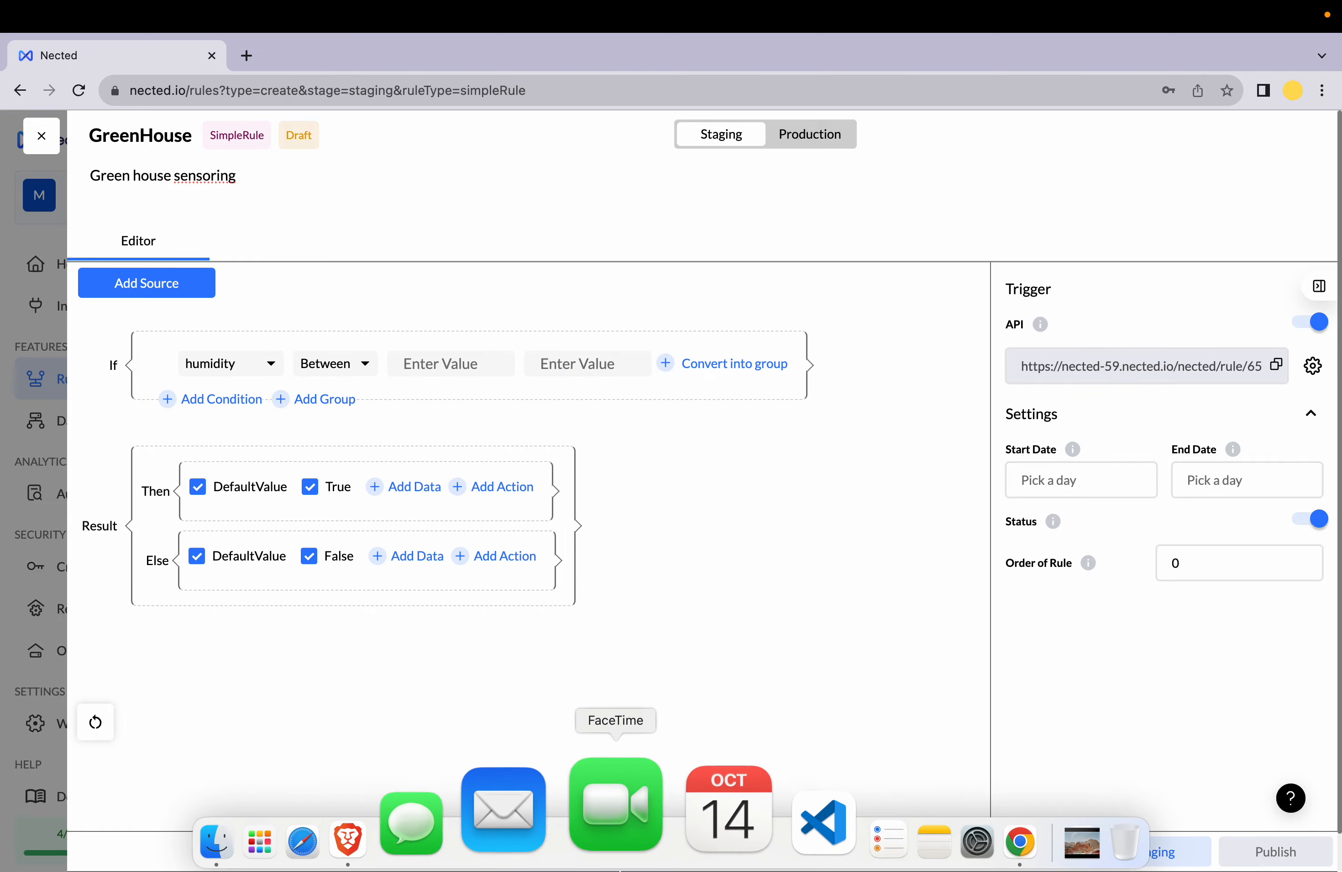
pyautogui.click(492, 835)
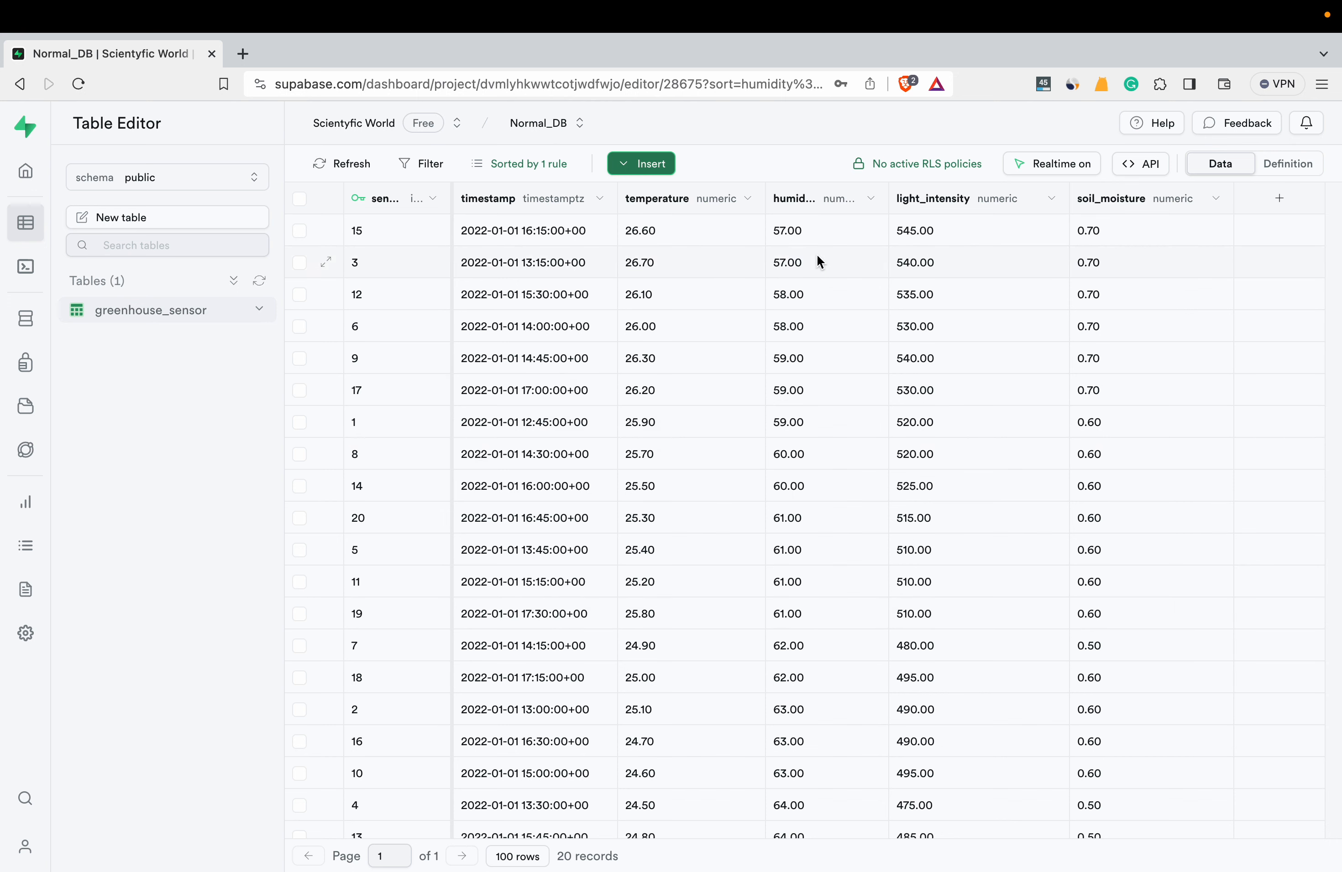
pyautogui.click(547, 174)
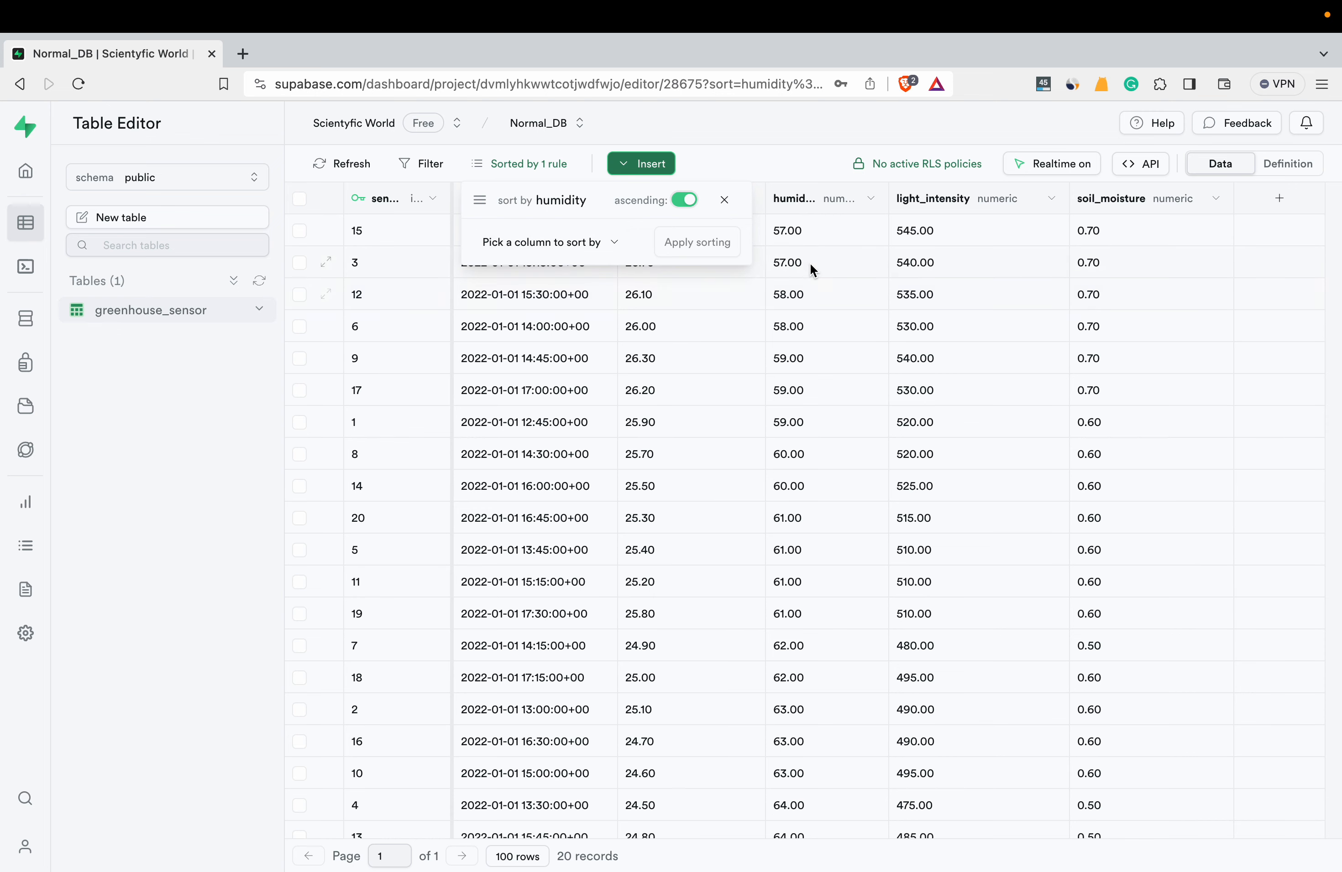
pyautogui.click(795, 240)
pyautogui.scroll(-1, 794, 240)
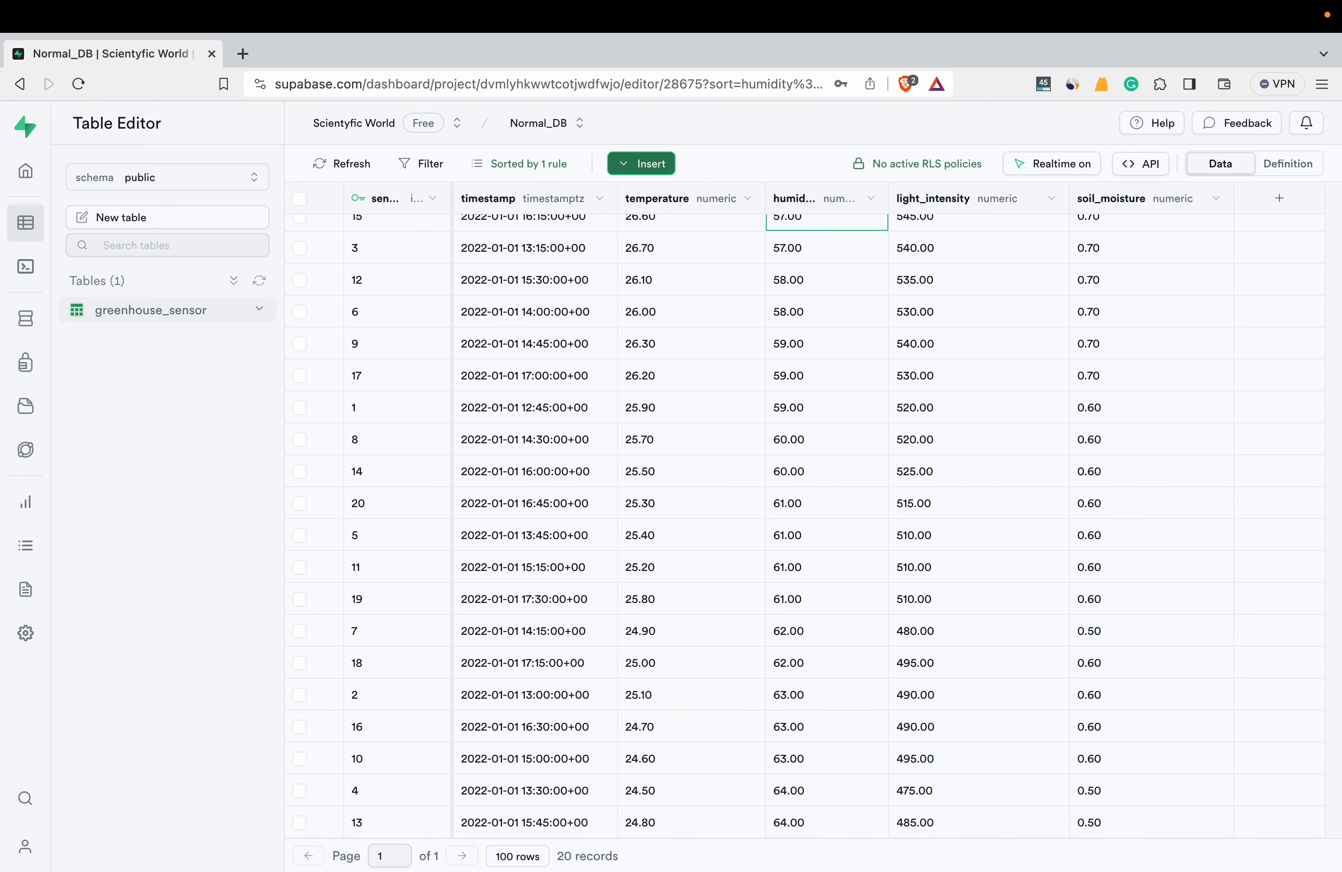
# Step: Switch to Nected in Chrome and set the humidity condition's range from 57 to 63
pyautogui.moveTo(850, 861)
pyautogui.click(892, 839)
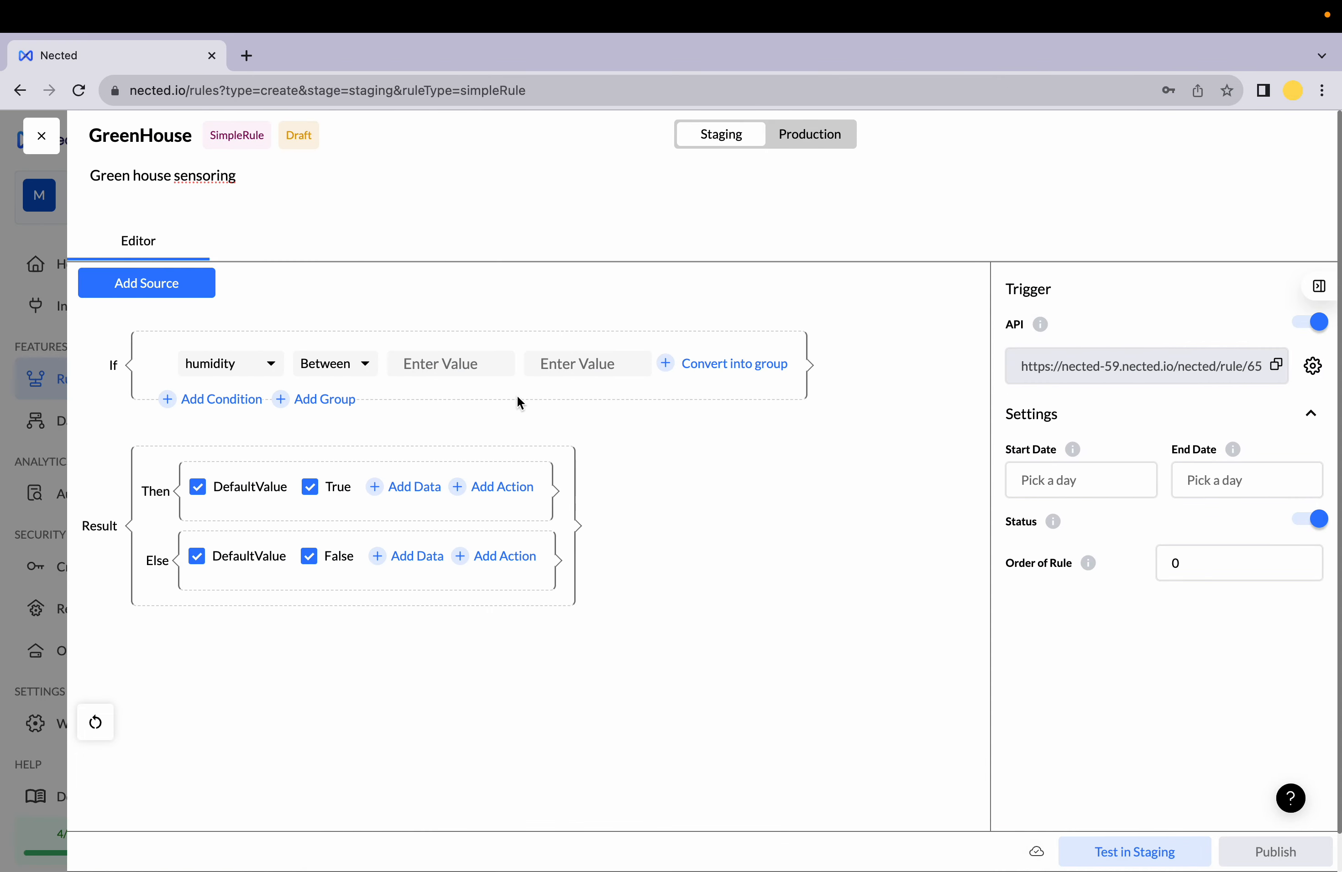
pyautogui.click(465, 363)
pyautogui.write('57')
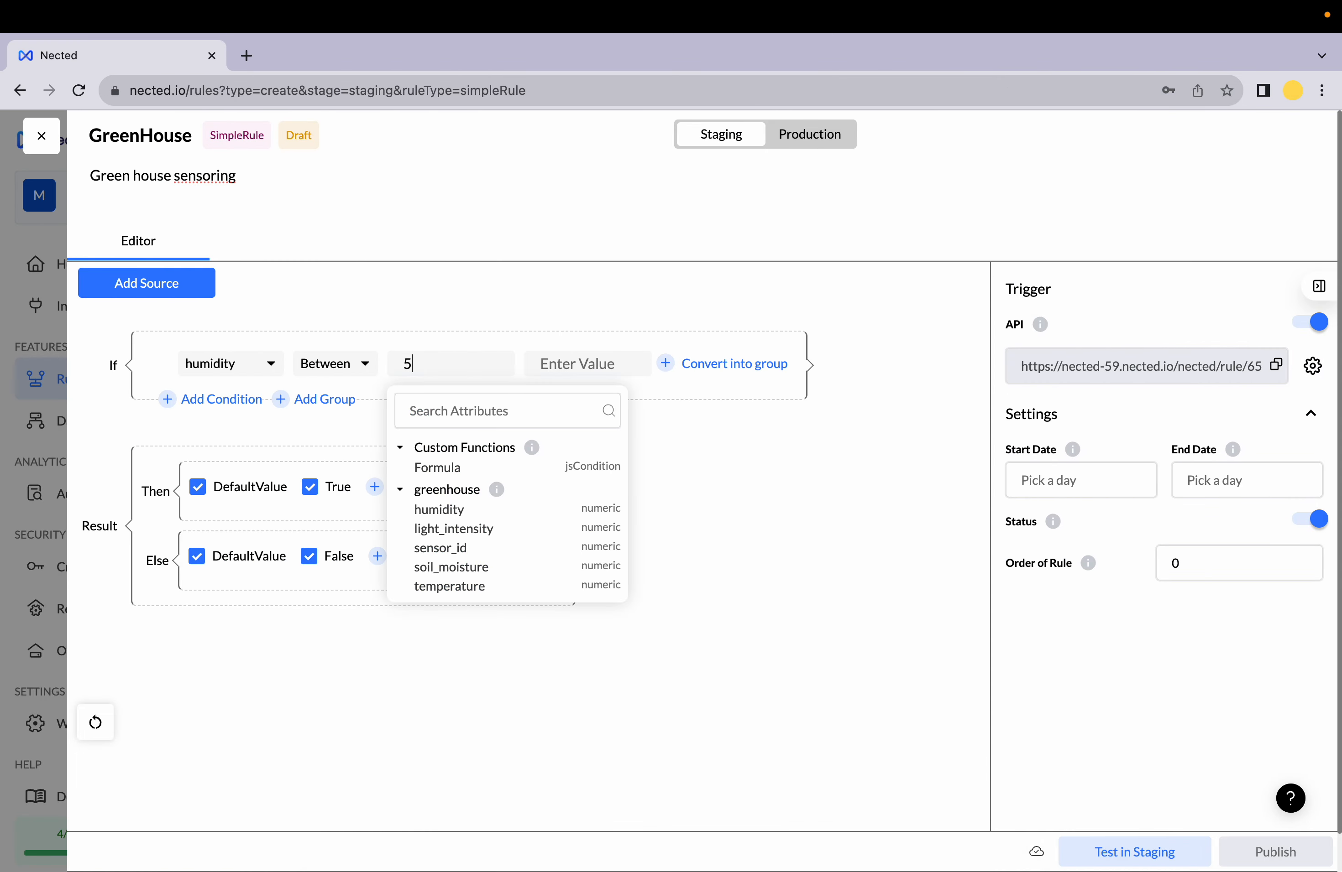
pyautogui.click(620, 369)
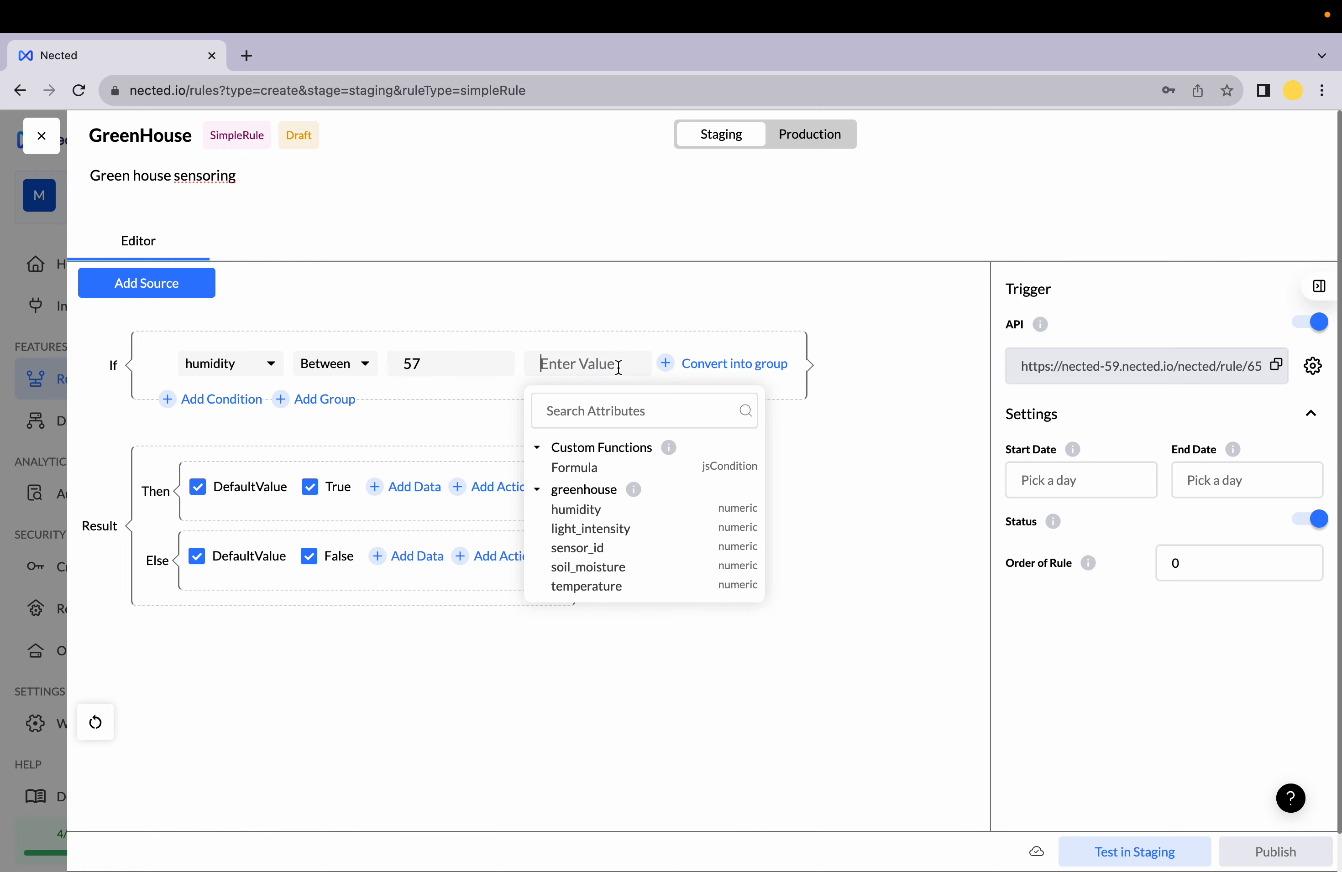
pyautogui.write('63')
pyautogui.click(682, 344)
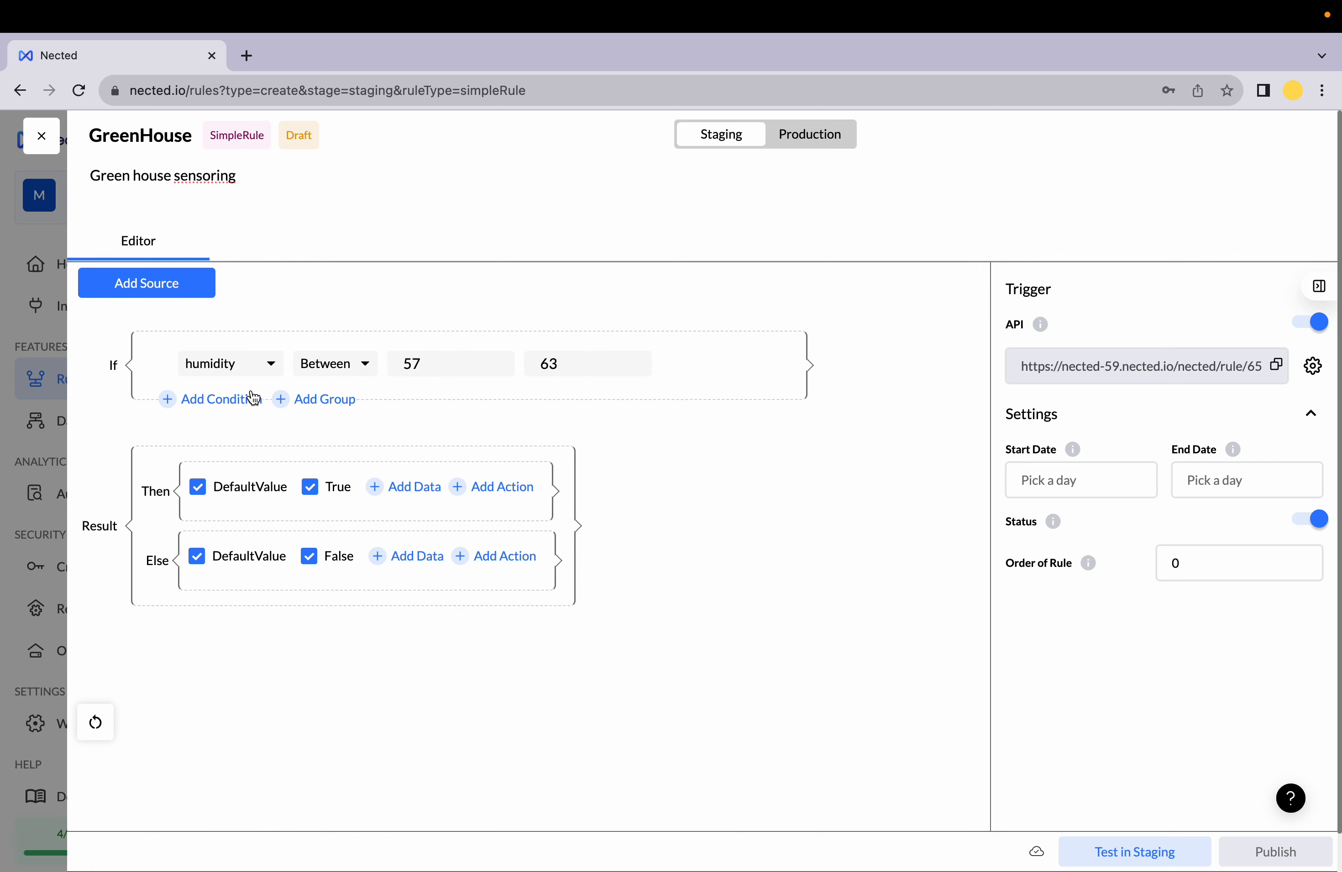
# Step: Add an And condition on temperature from the greenhouse dataset with the Between operator, leaving its range values empty
pyautogui.click(176, 411)
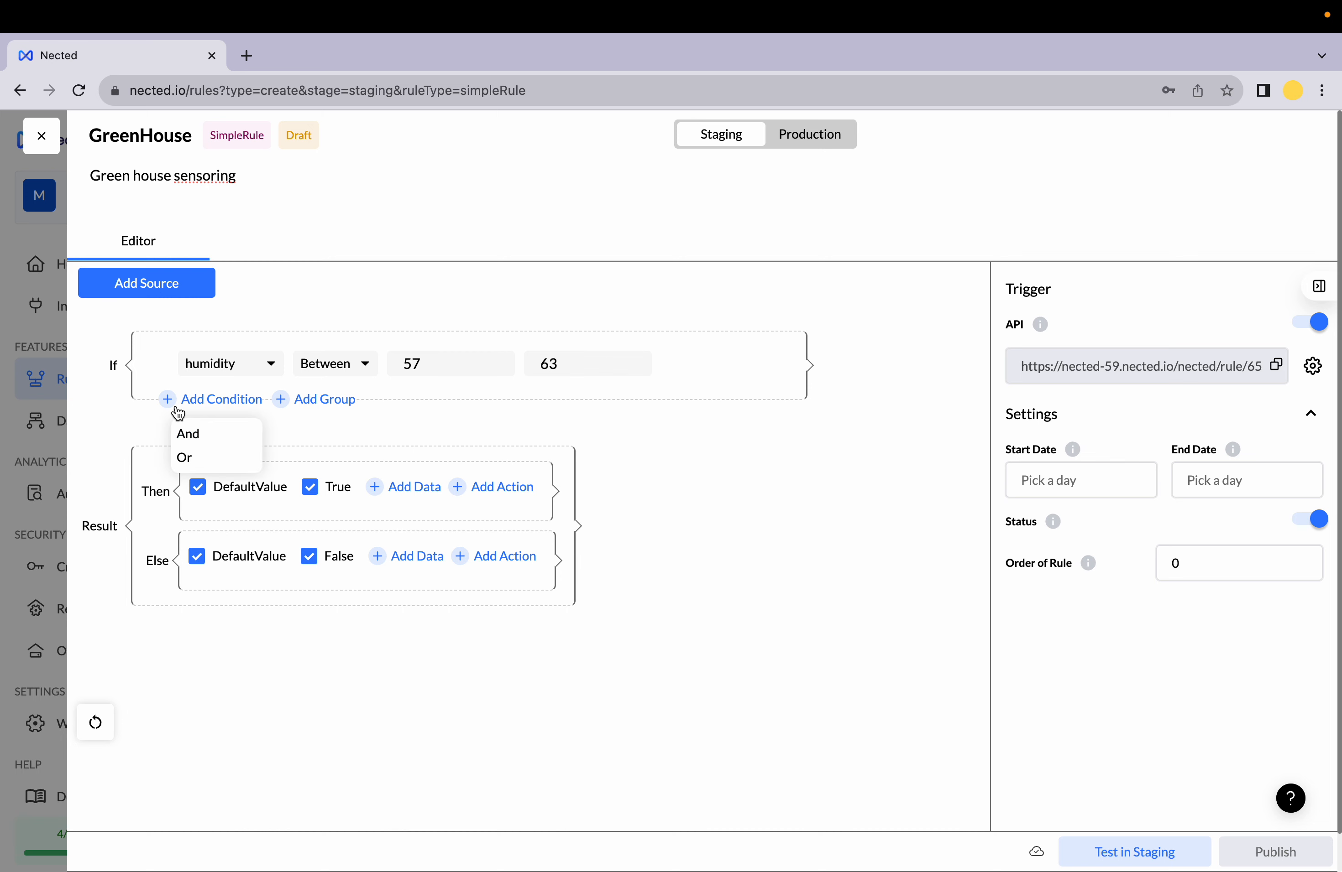
pyautogui.click(190, 447)
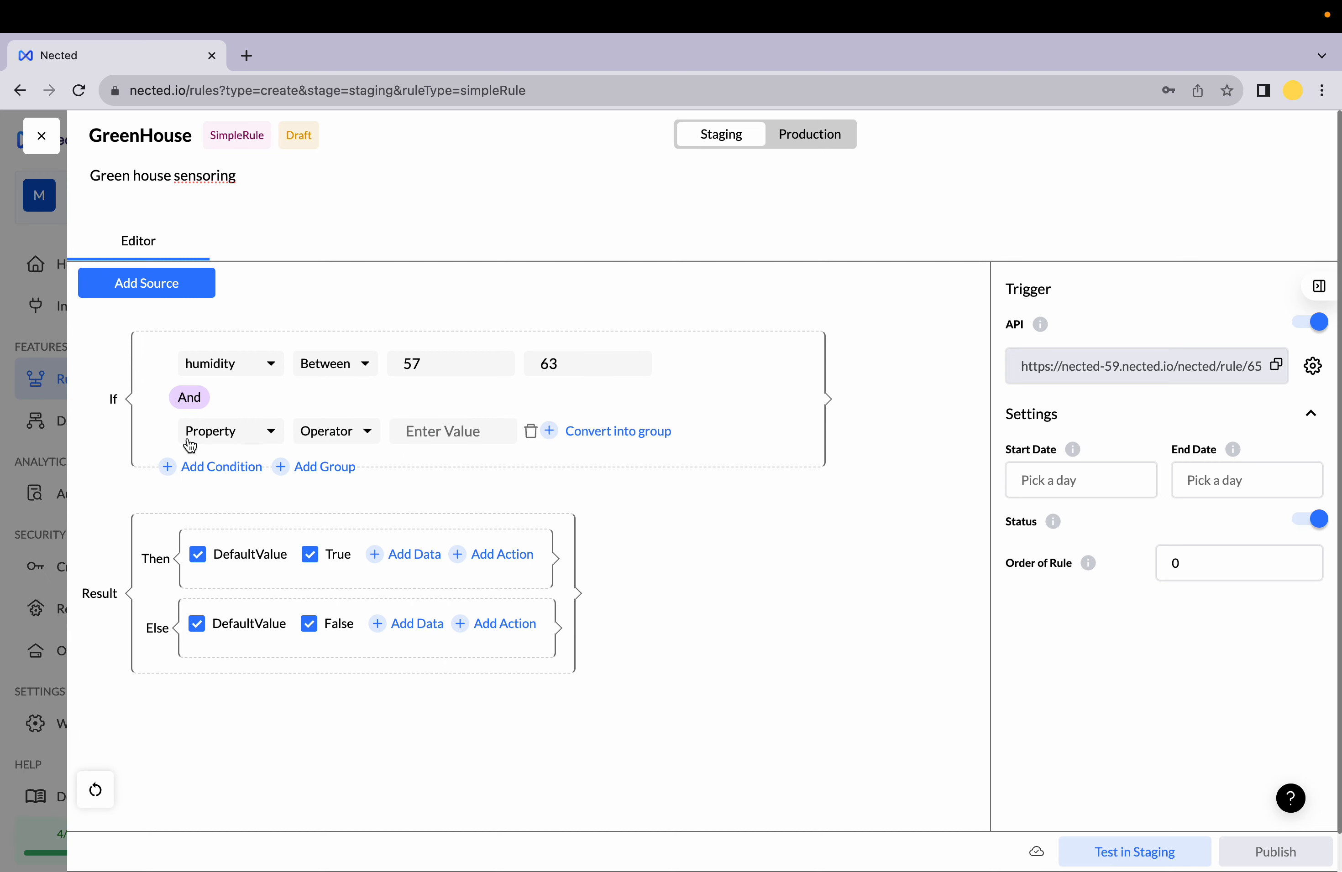
pyautogui.click(220, 446)
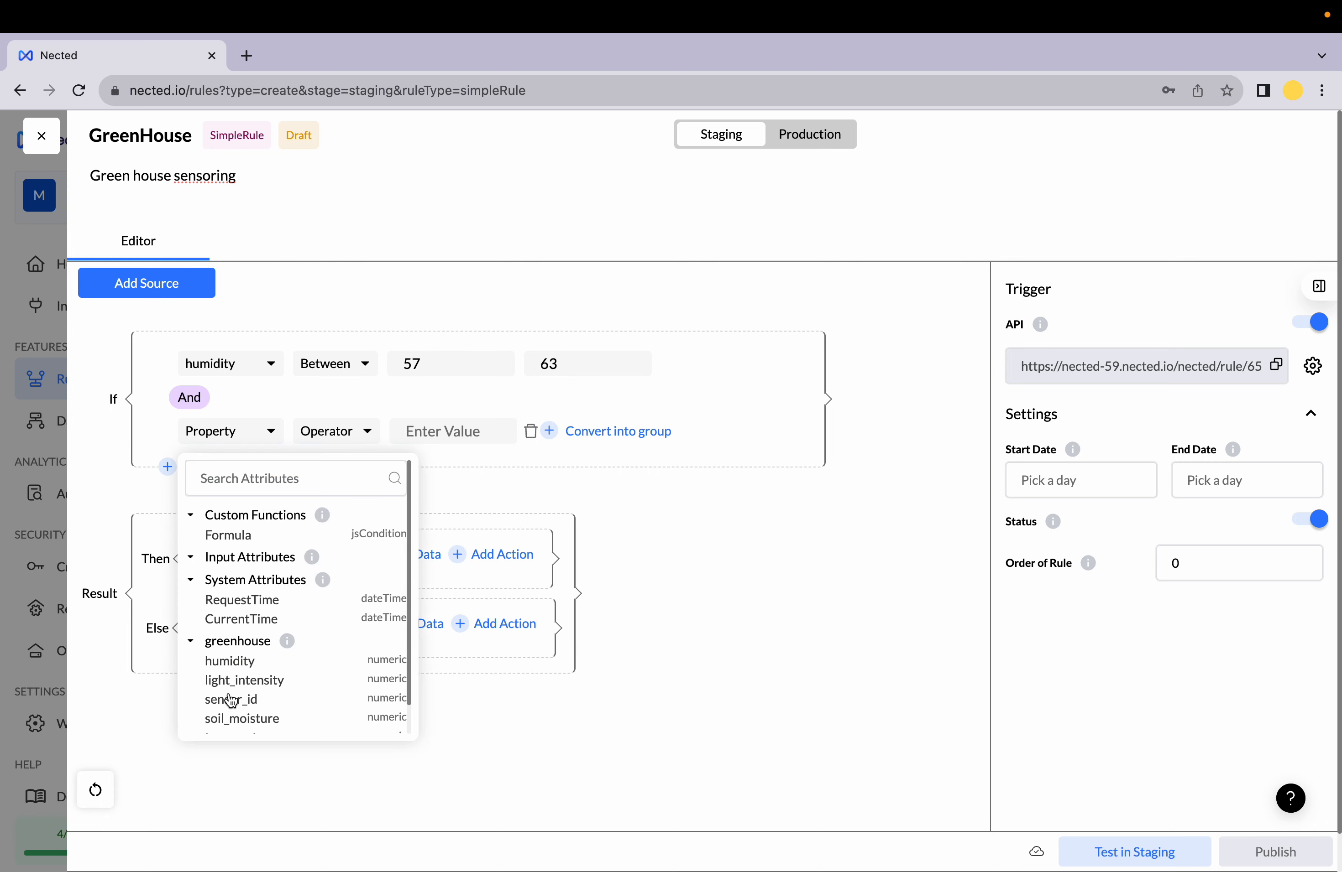
pyautogui.scroll(-2, 232, 720)
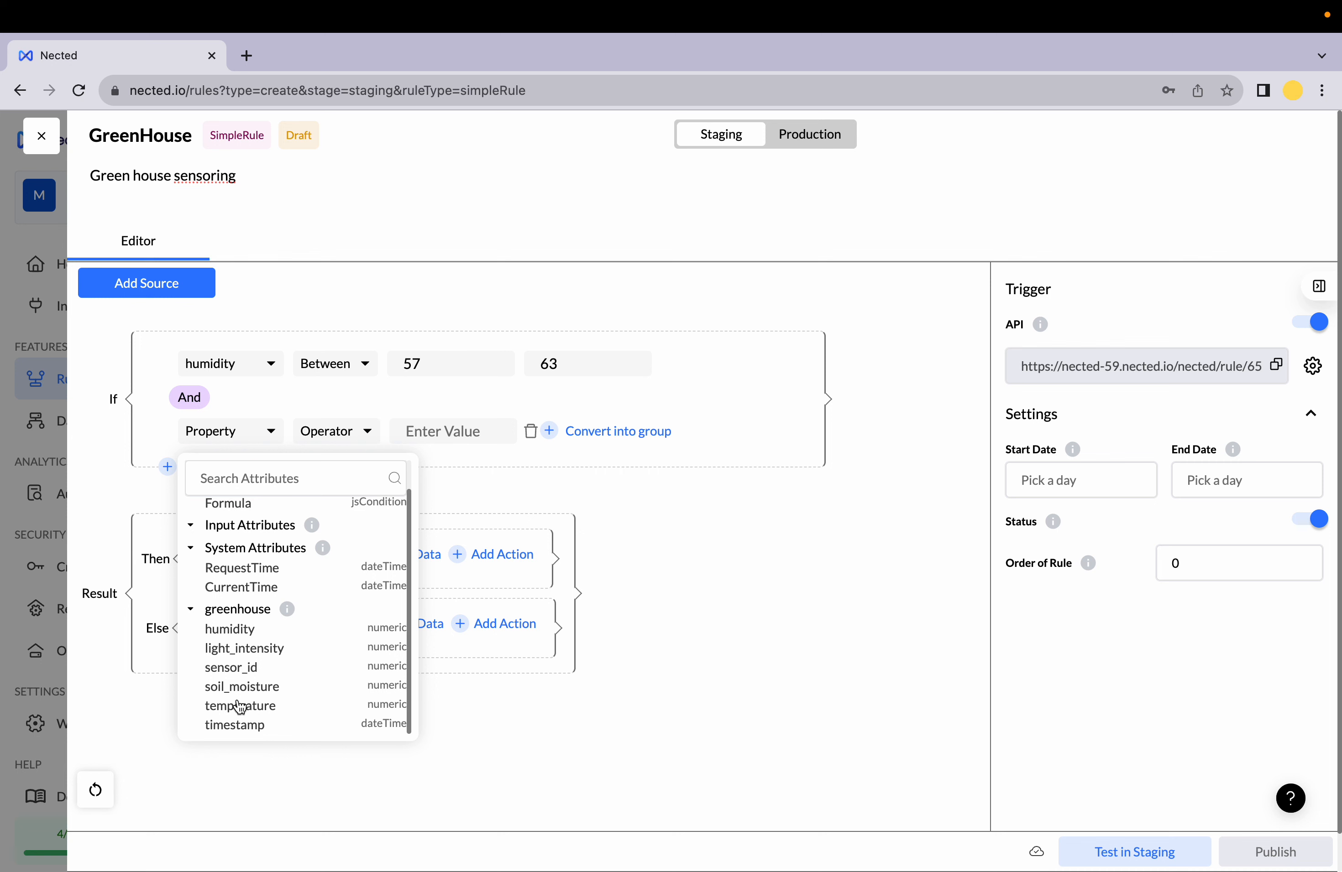
pyautogui.click(243, 709)
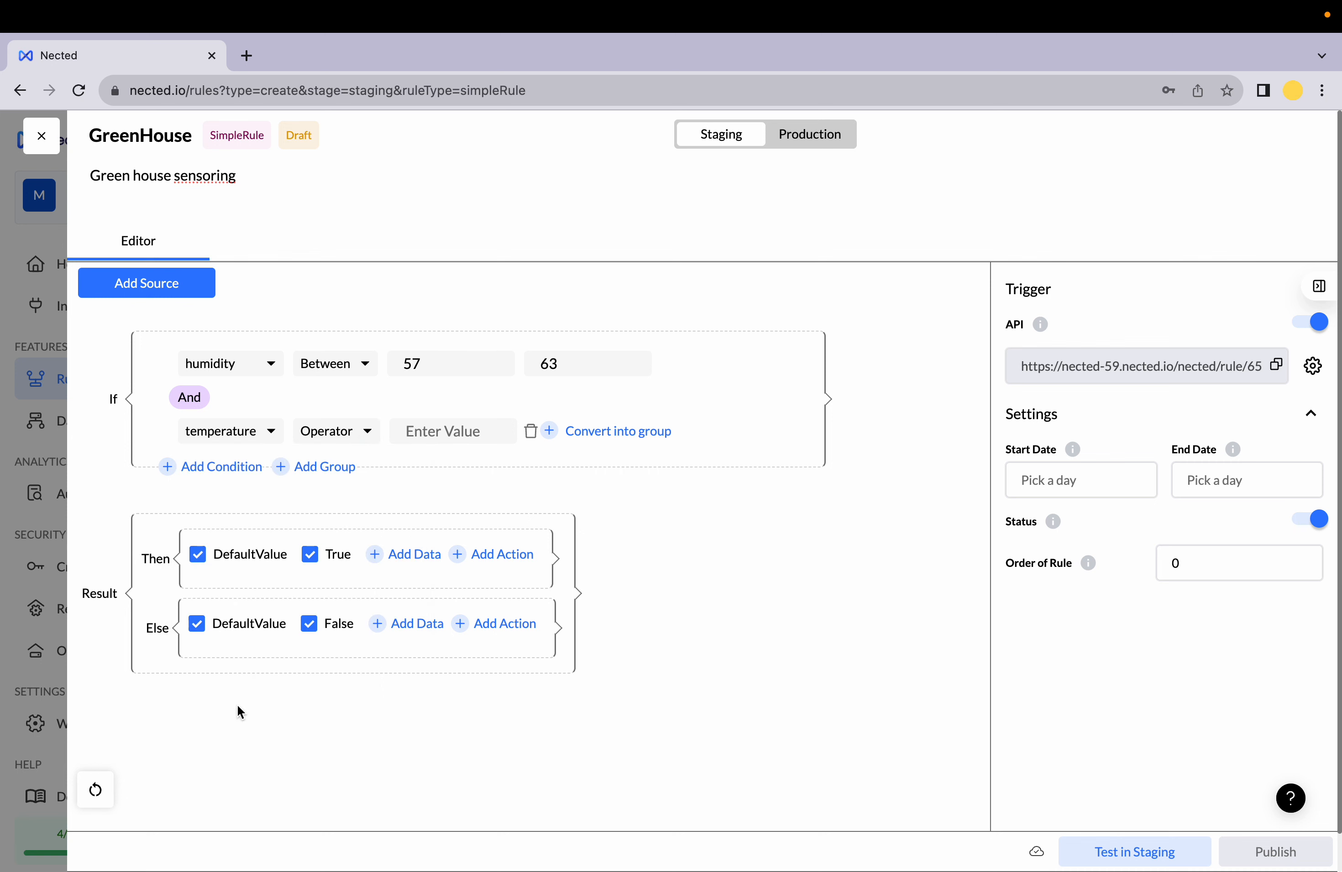
pyautogui.click(329, 434)
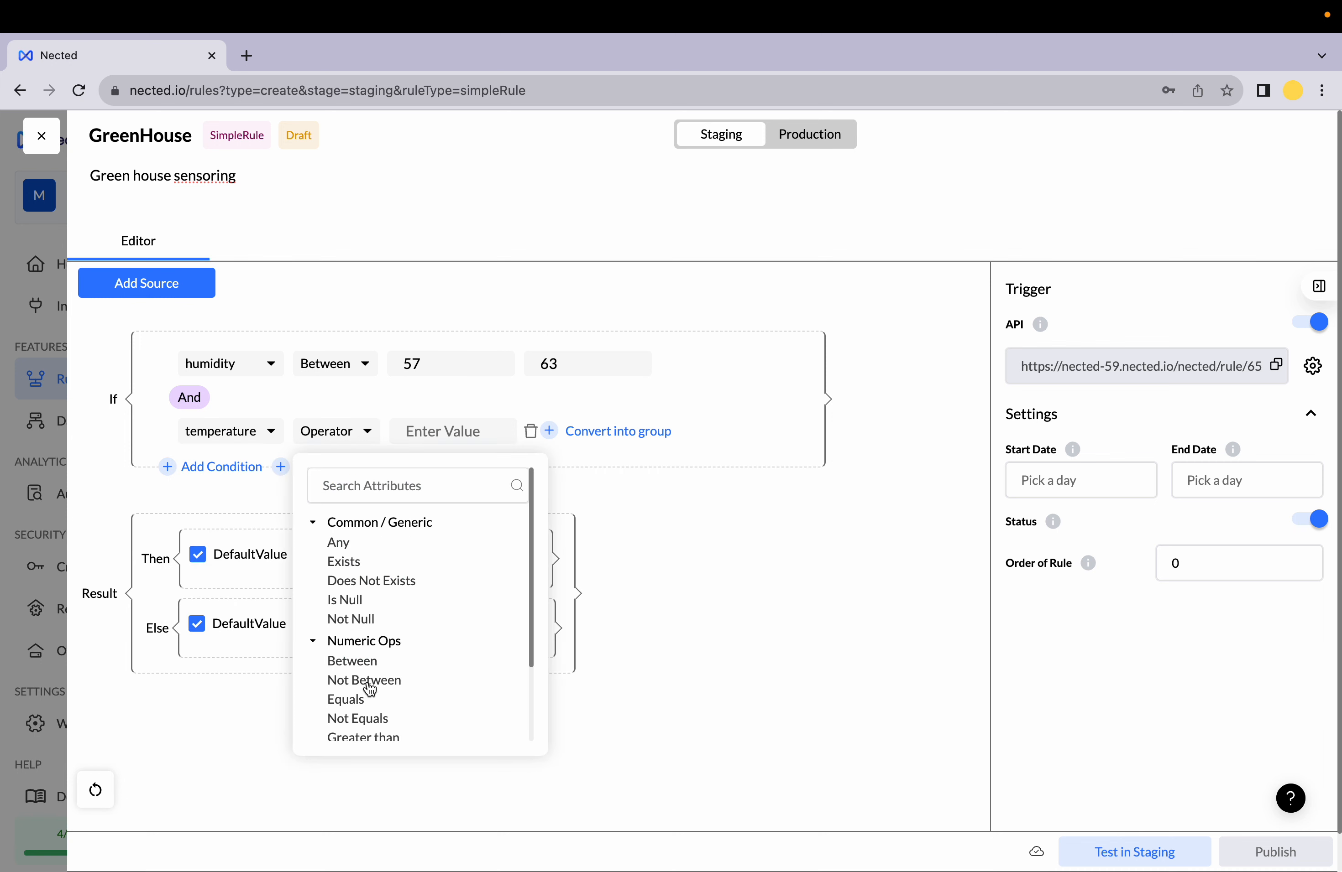
pyautogui.click(344, 669)
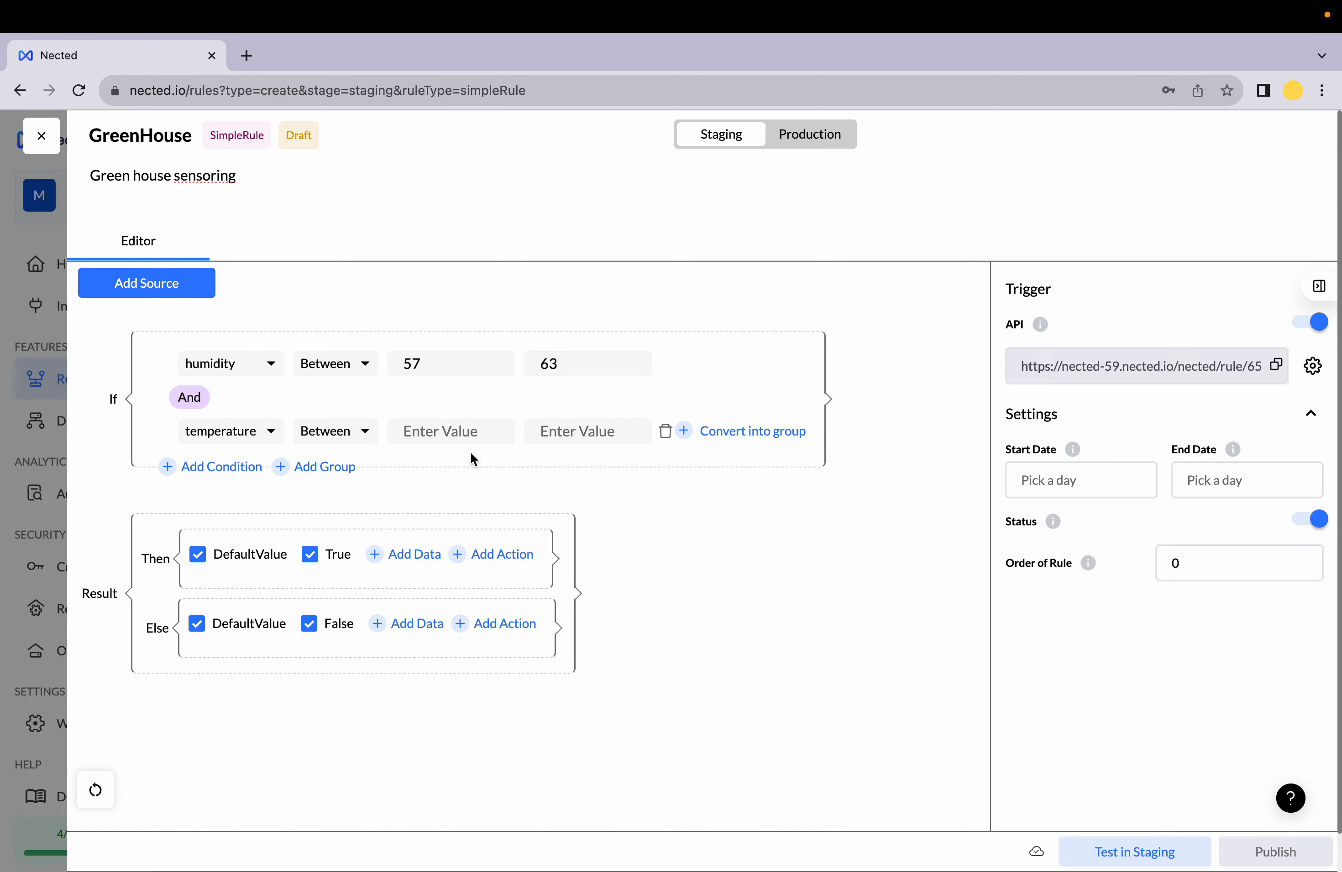
pyautogui.click(456, 433)
pyautogui.click(778, 689)
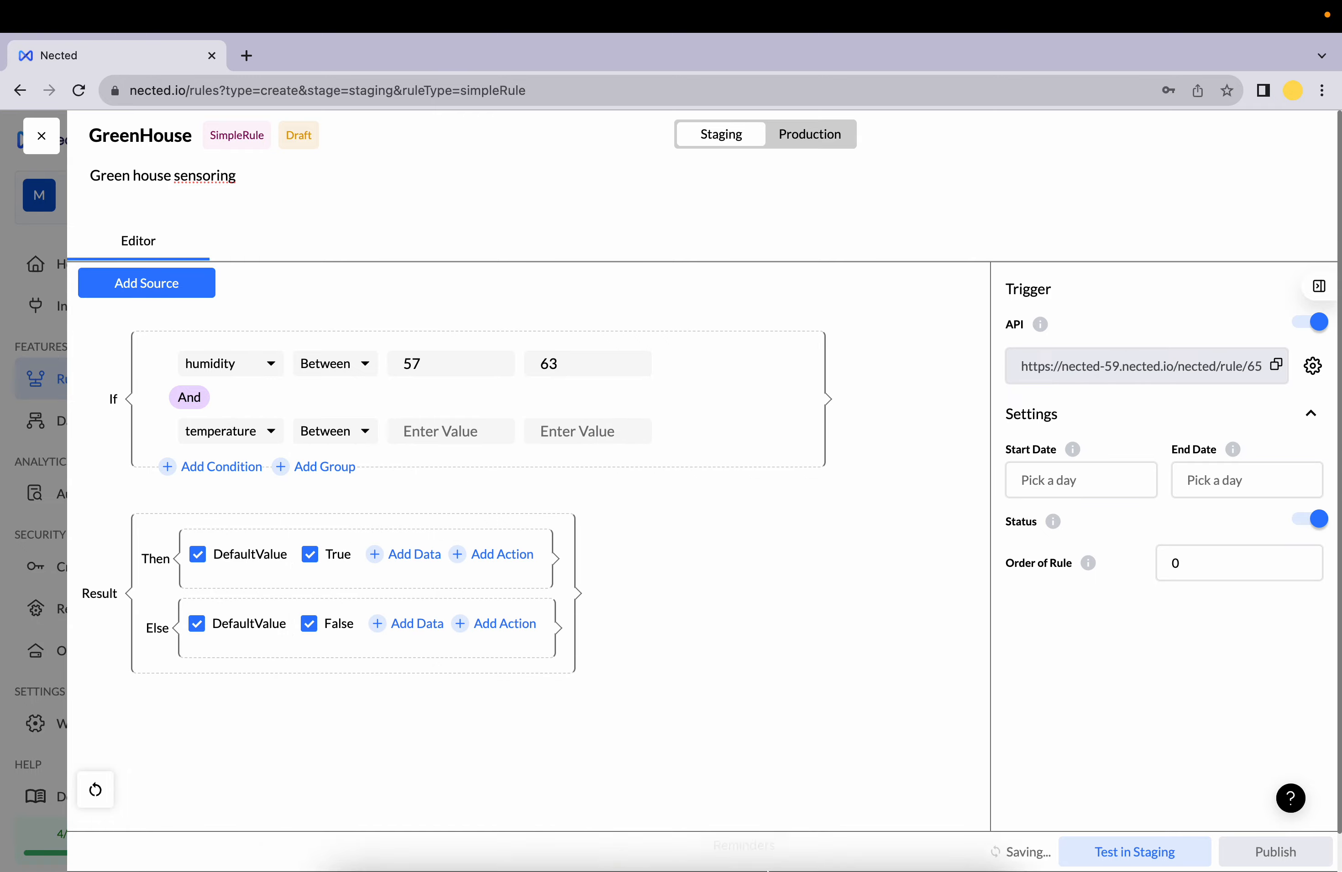
# Step: Switch to Supabase in Brave and replace the greenhouse_sensor table's humidity sort with an ascending sort by temperature
pyautogui.click(510, 818)
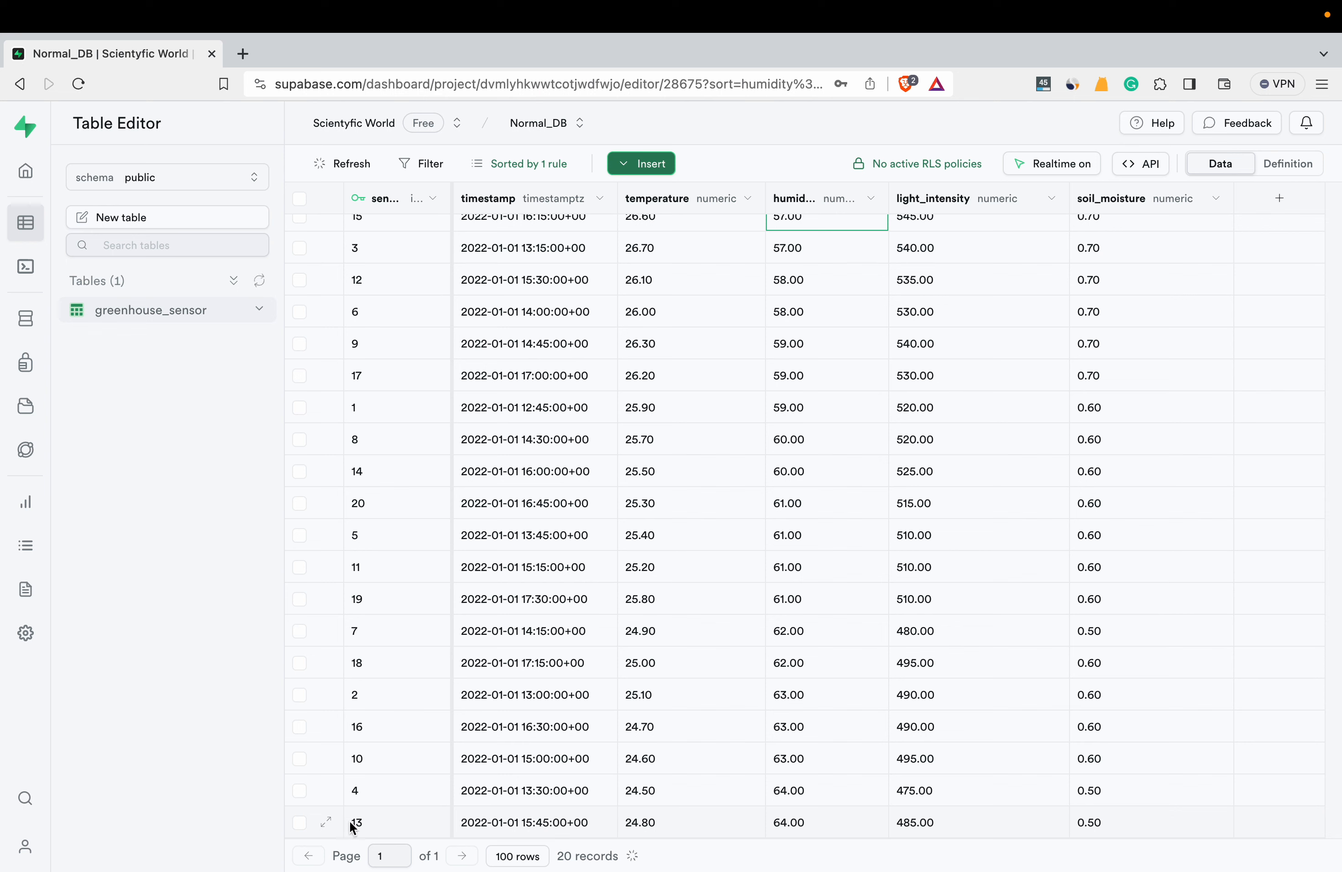
pyautogui.click(527, 164)
pyautogui.click(724, 200)
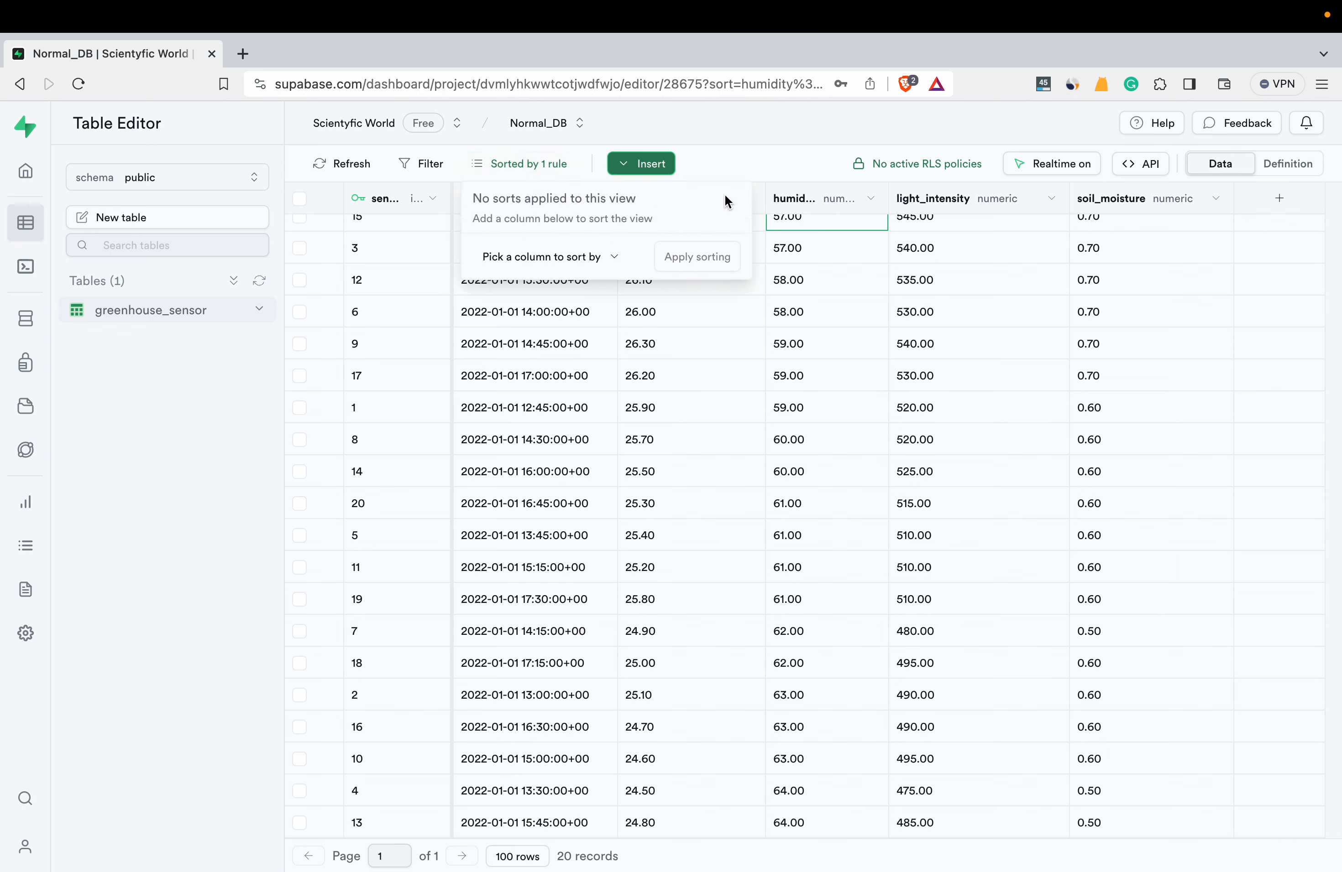
pyautogui.click(565, 258)
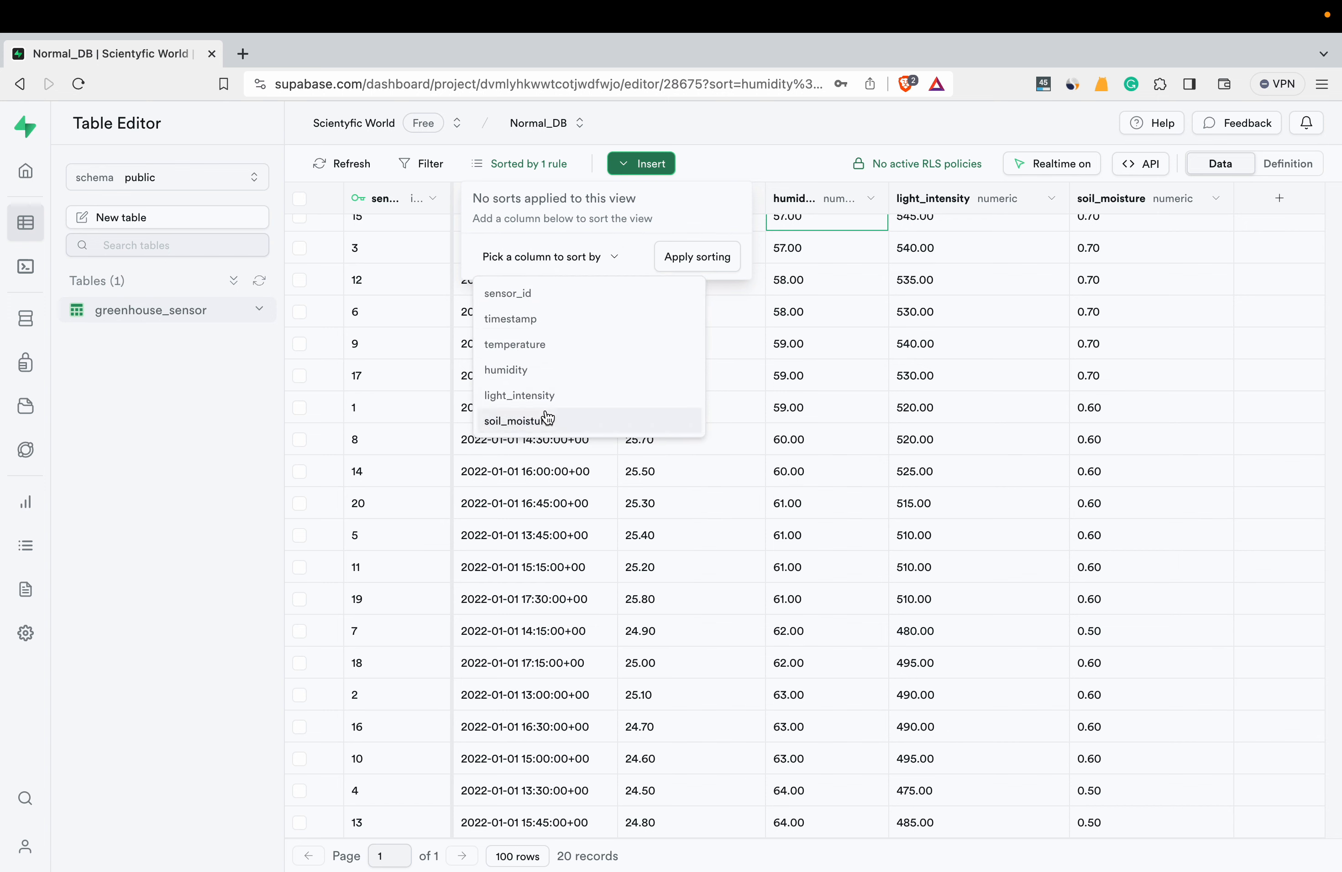
pyautogui.click(501, 344)
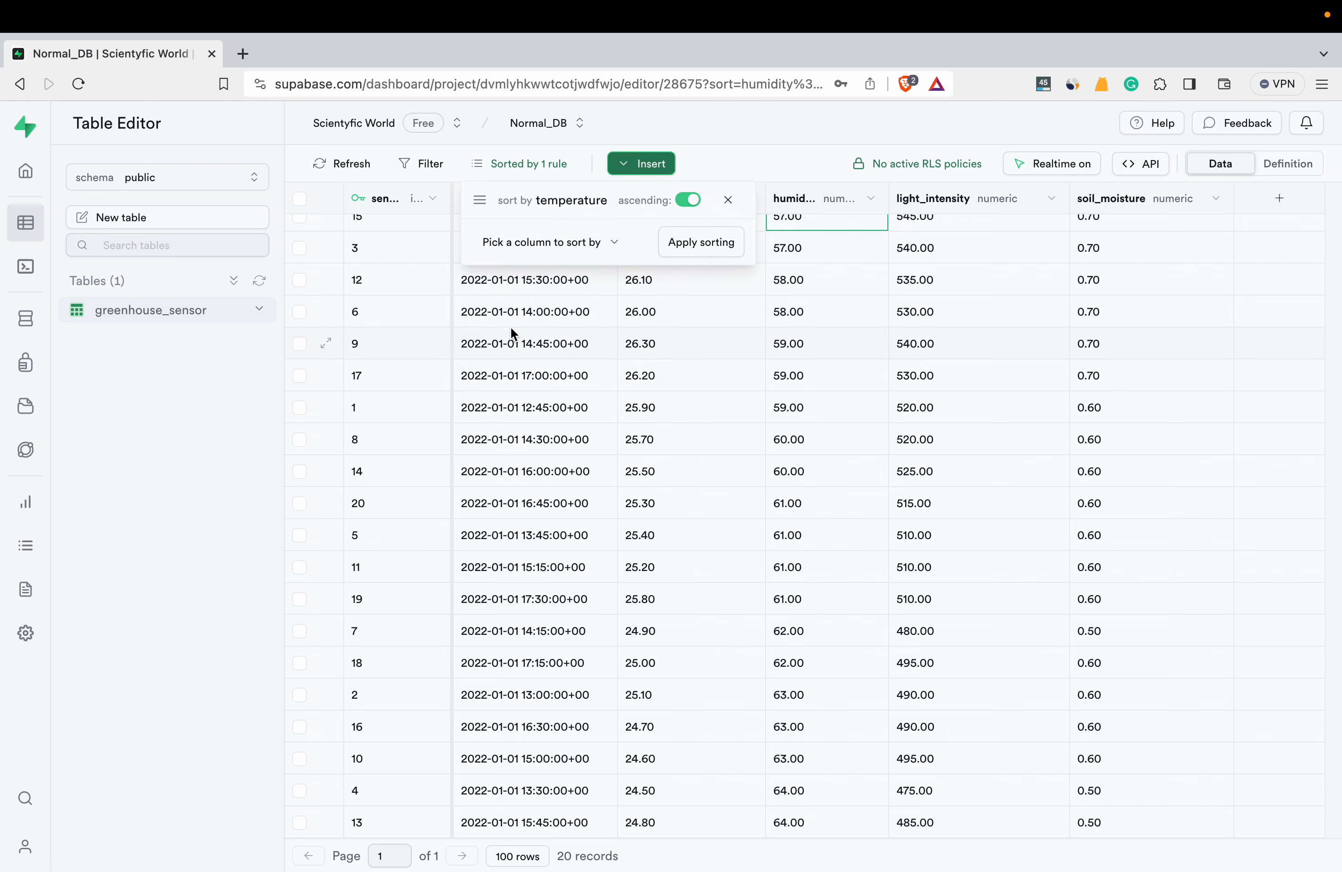
pyautogui.click(694, 246)
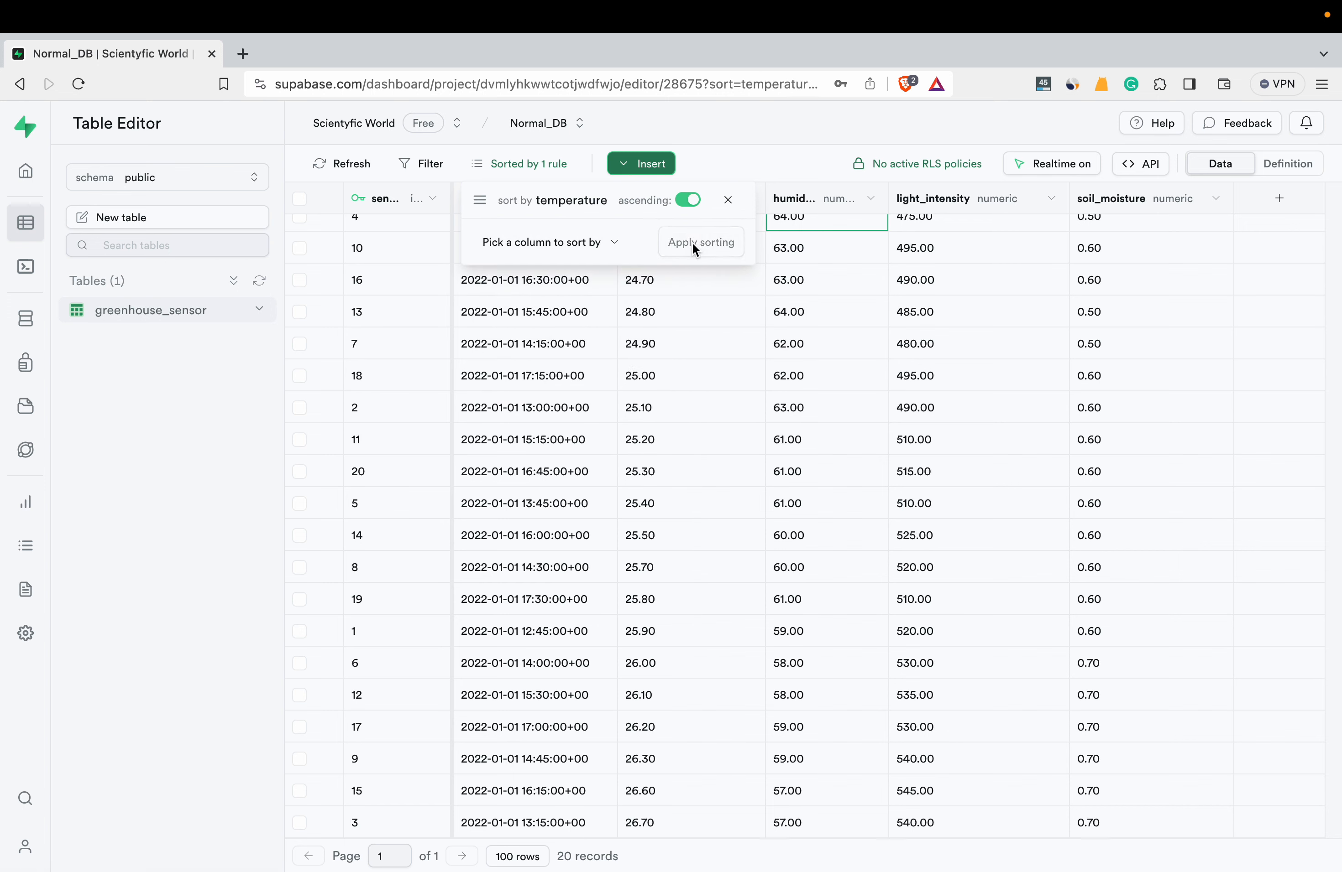
pyautogui.click(727, 199)
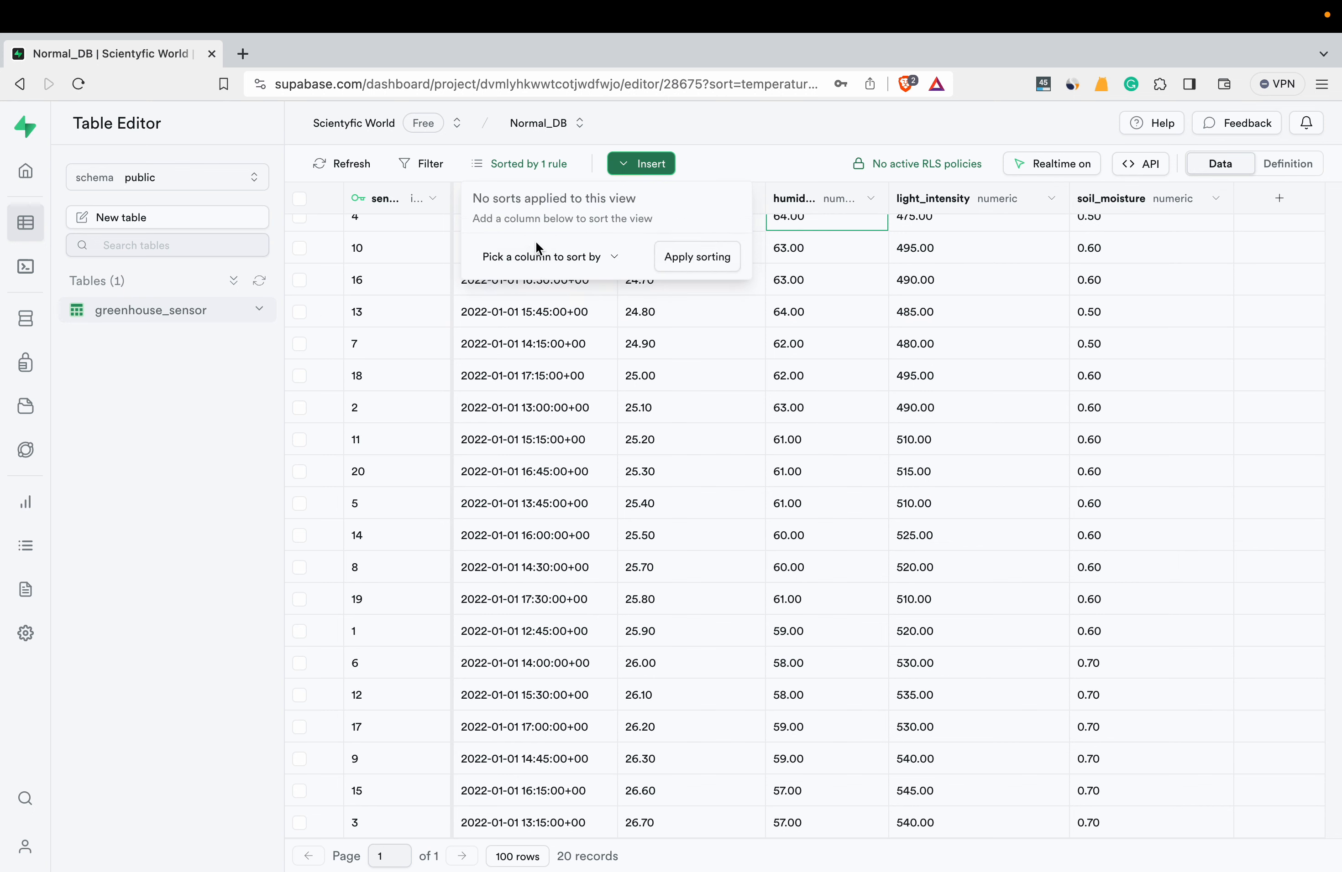
pyautogui.click(536, 262)
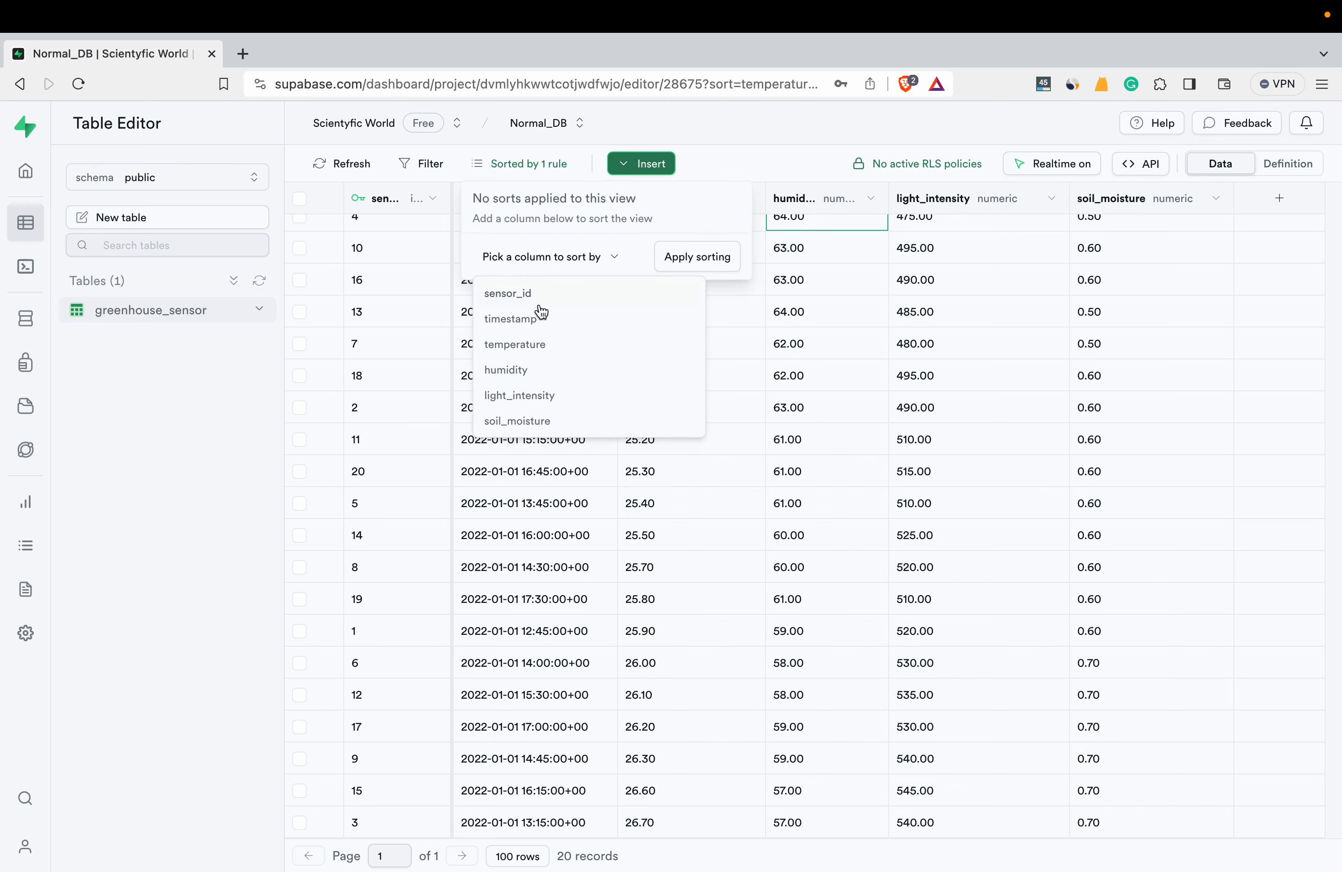
pyautogui.click(537, 344)
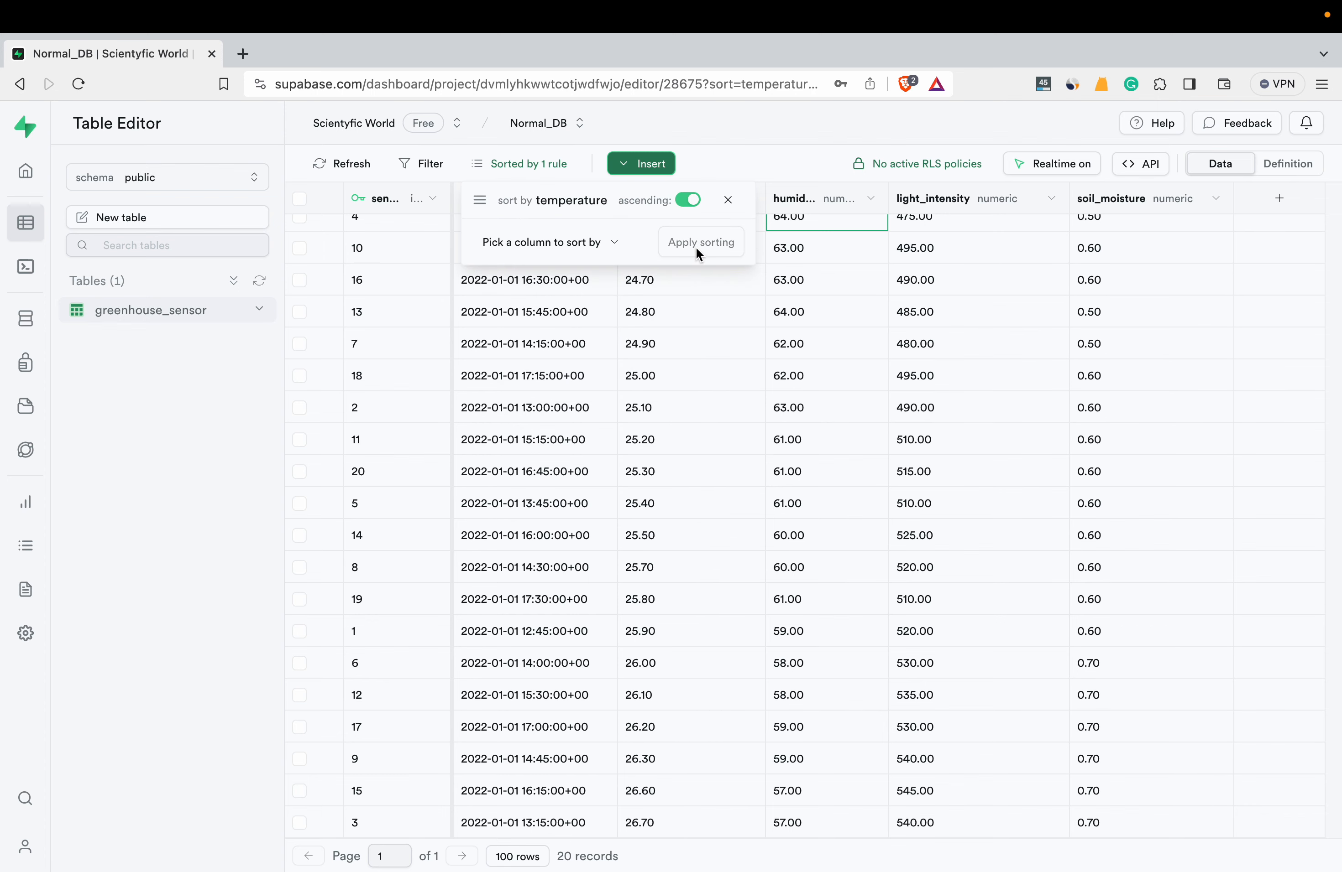
# Step: Close the sort options and look through the temperature column's values in the sorted table
pyautogui.click(711, 334)
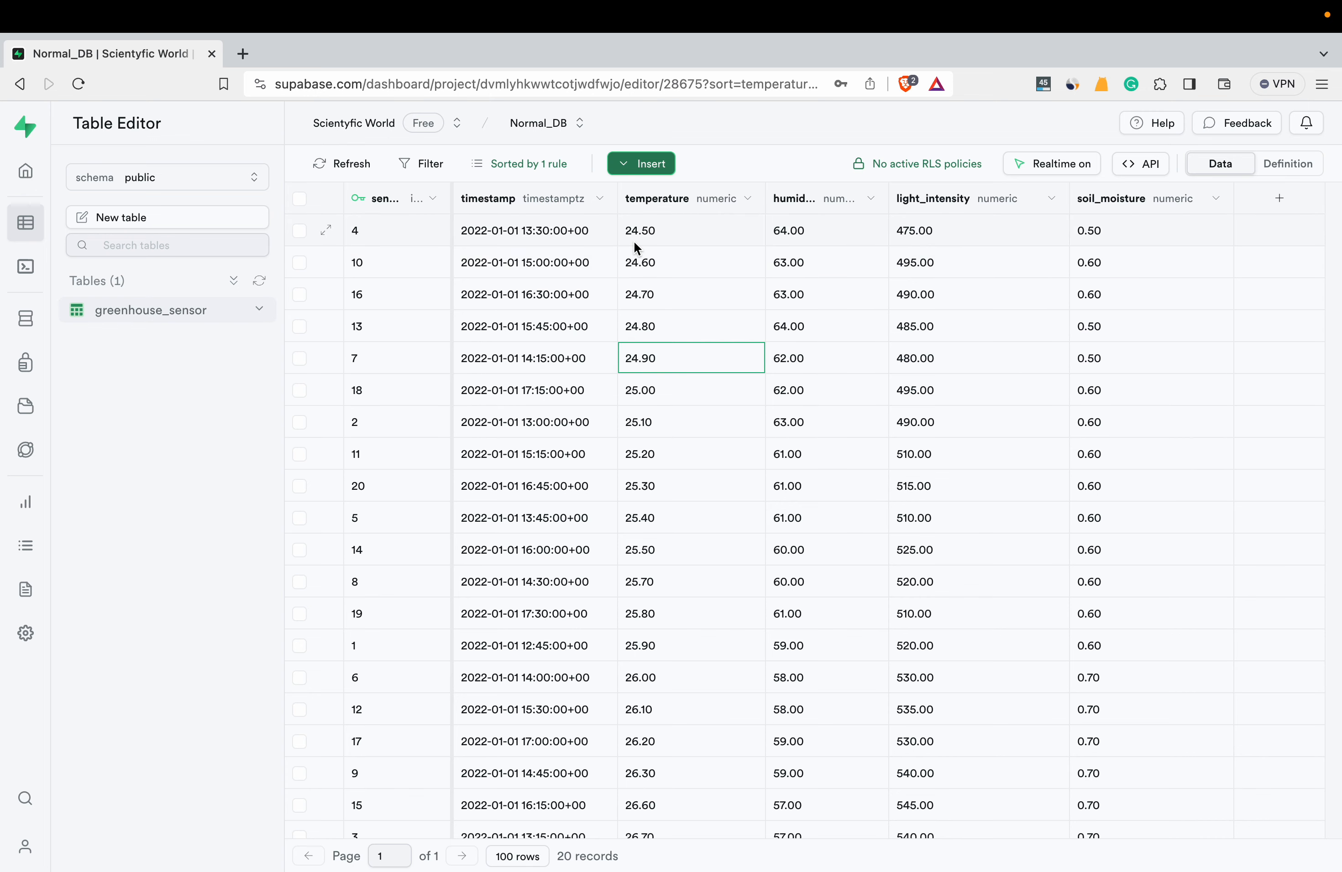
pyautogui.scroll(-1, 649, 472)
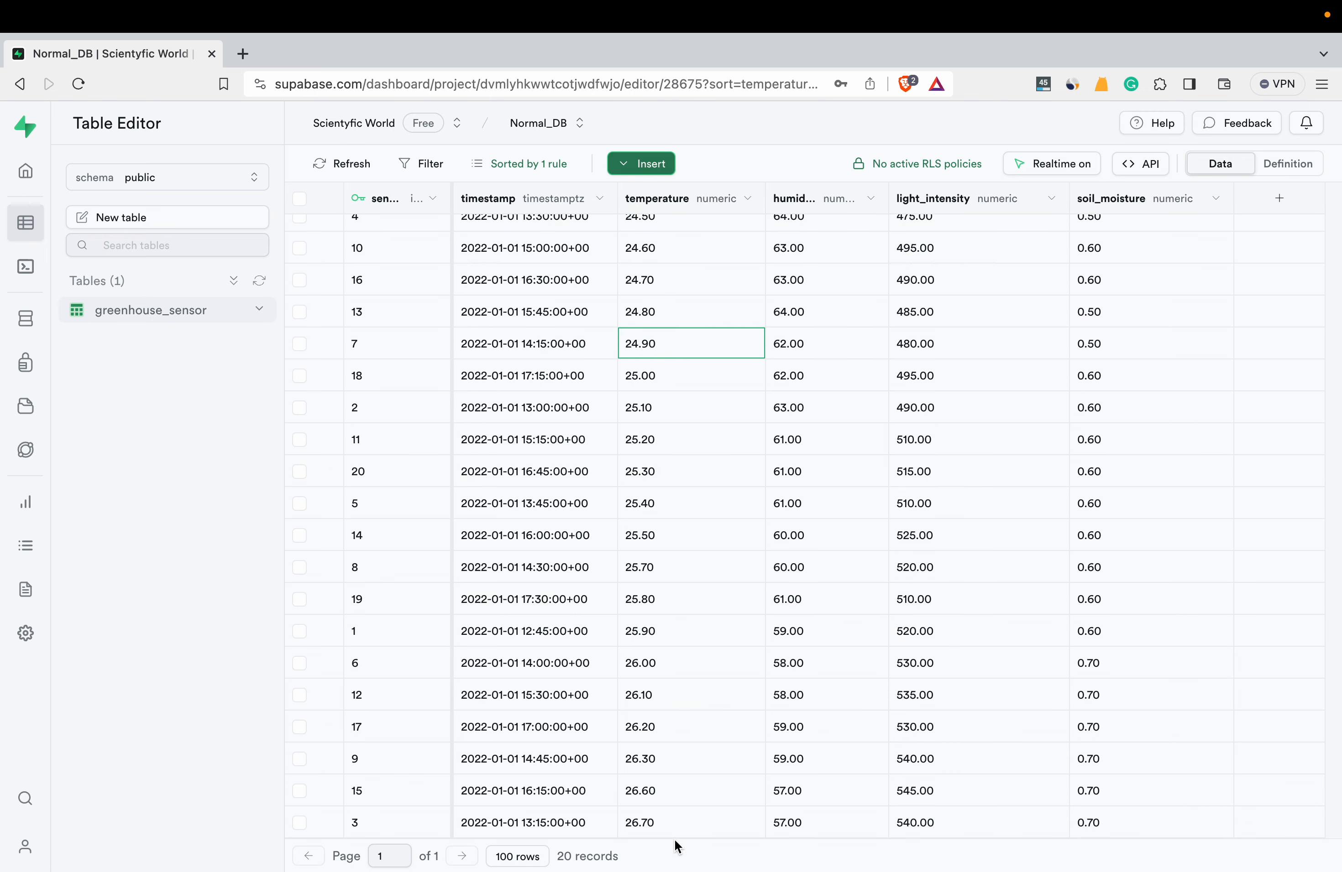
# Step: Switch to Nected in Chrome and set the temperature condition's range from 25 to 26
pyautogui.moveTo(680, 869)
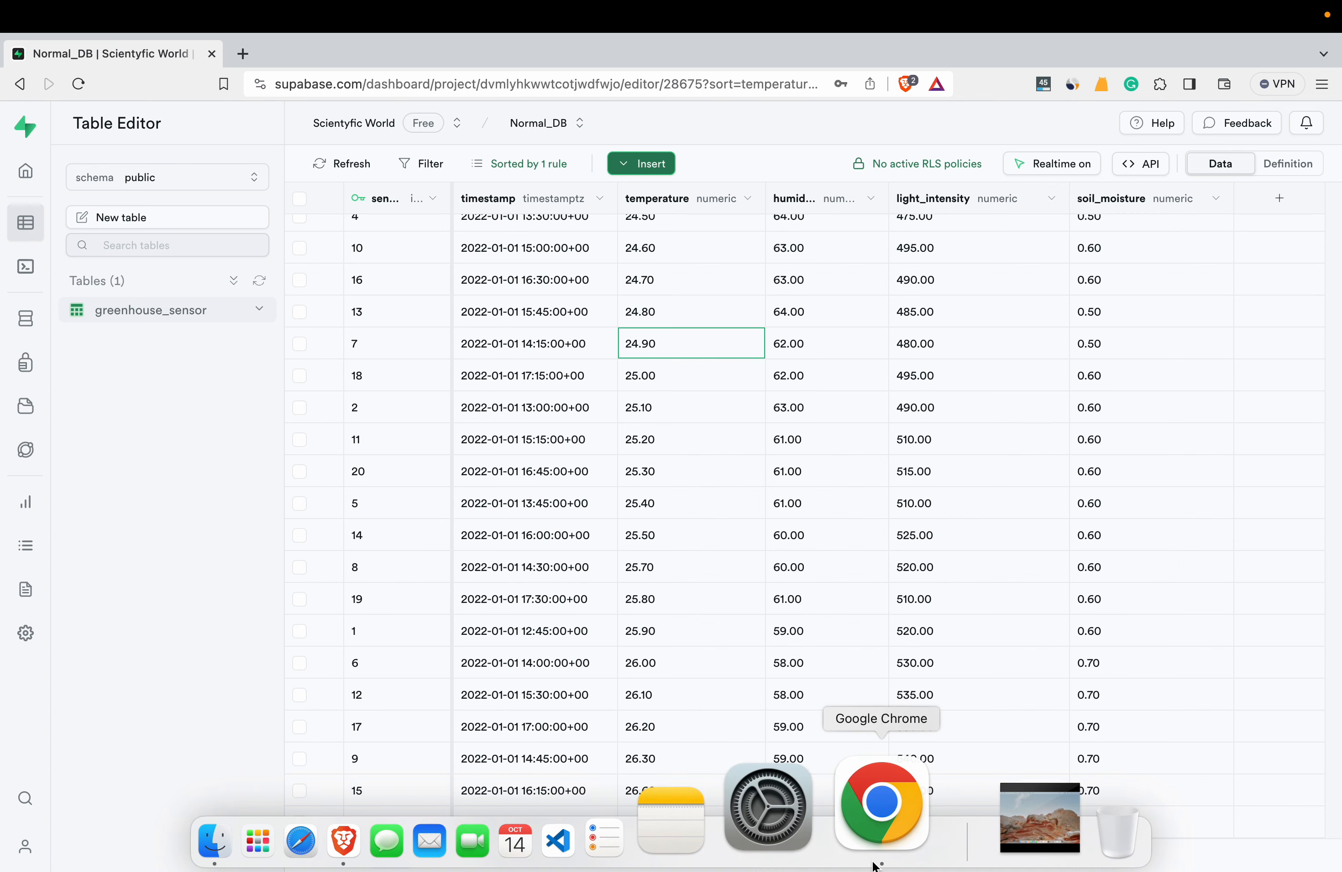
pyautogui.click(859, 867)
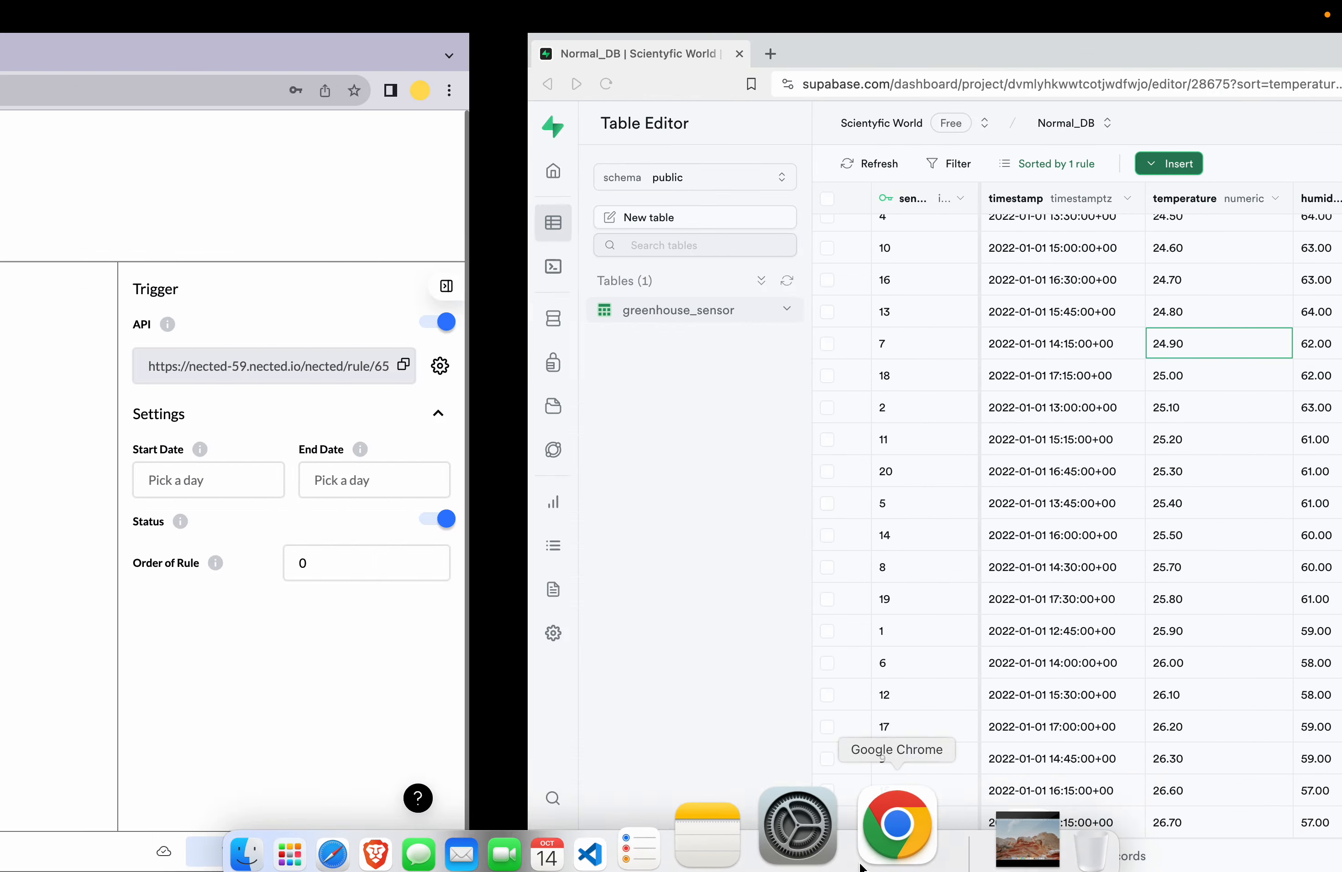
pyautogui.click(464, 437)
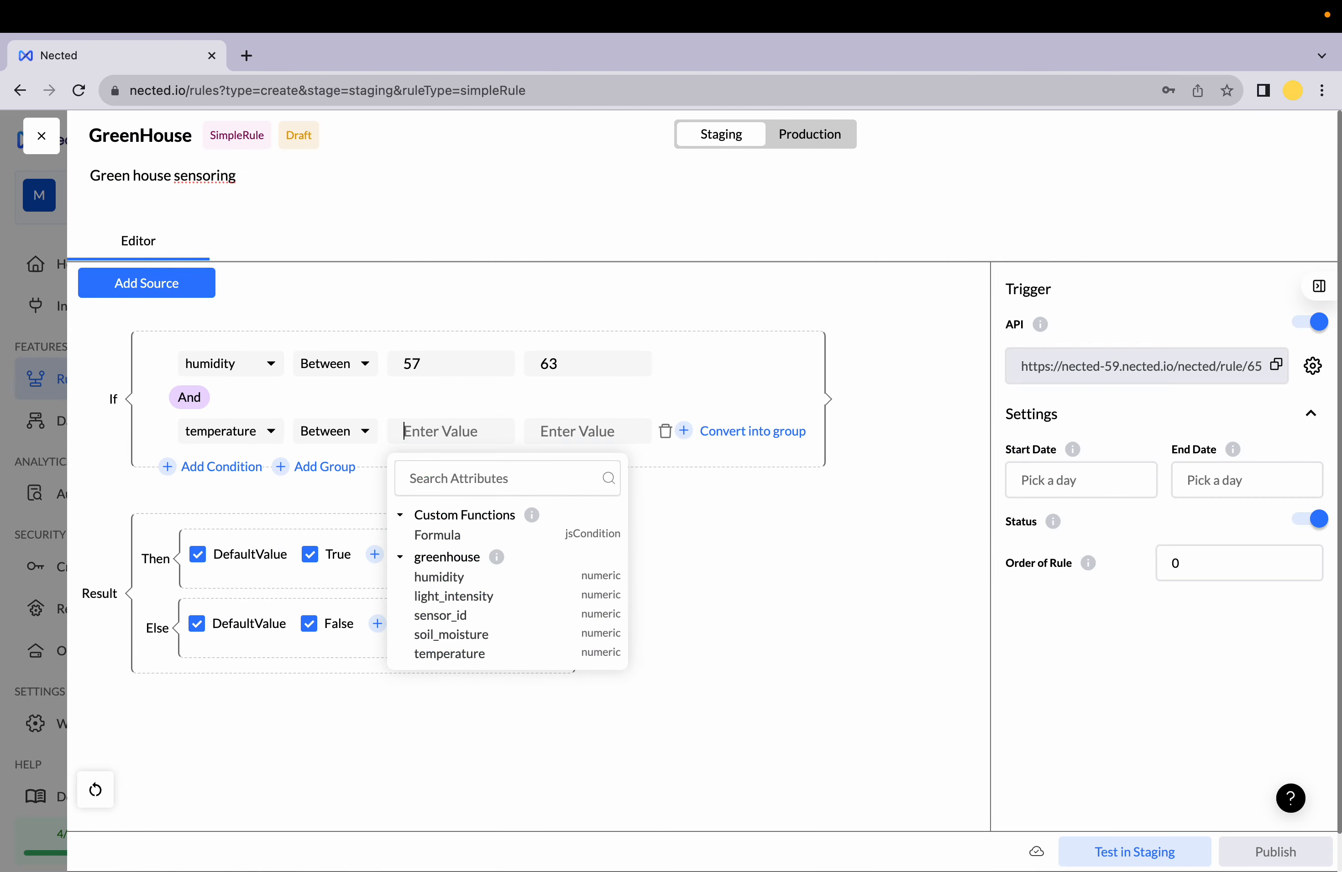
pyautogui.write('25')
pyautogui.click(611, 431)
pyautogui.write('26')
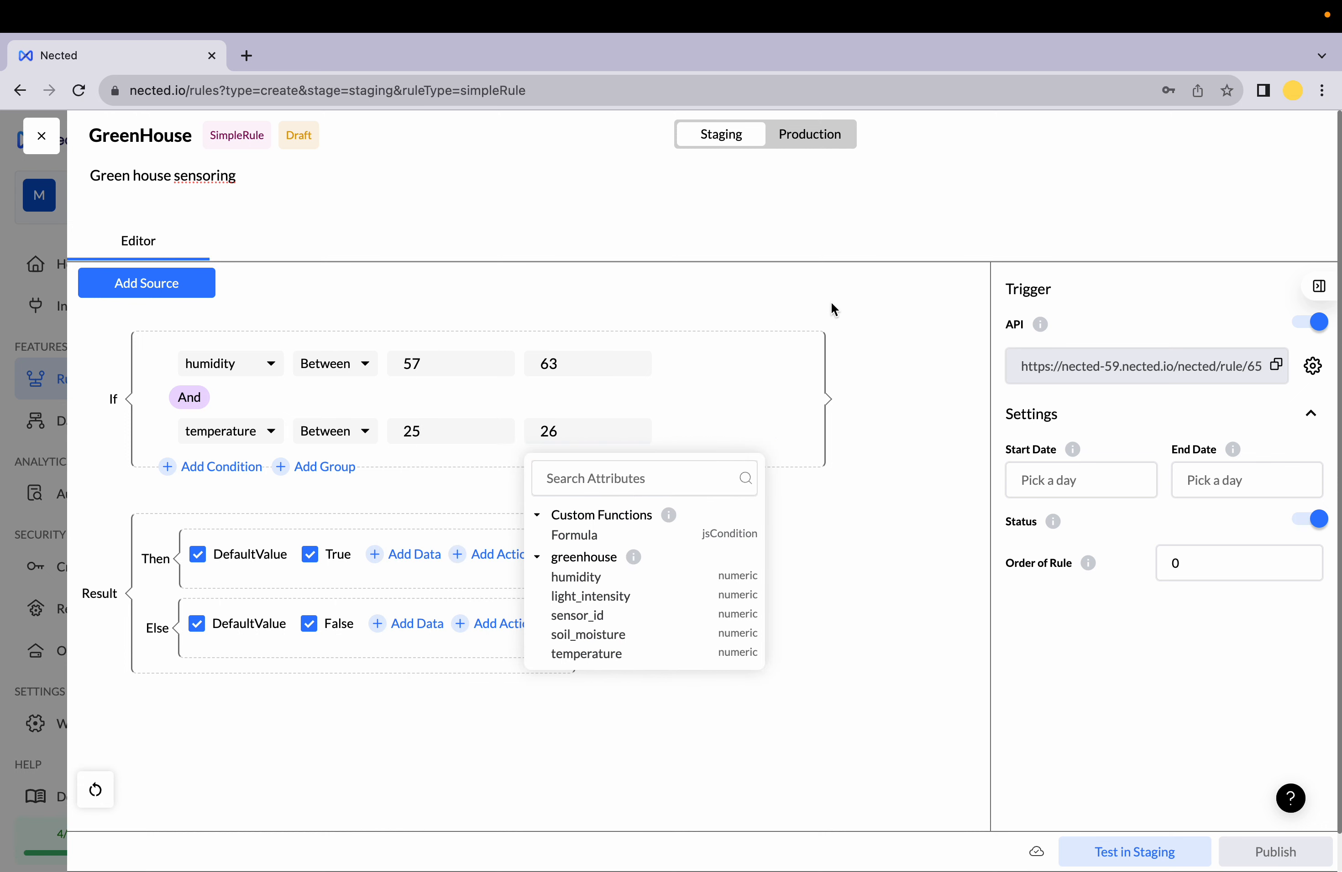
# Step: Add a String data output to the Then result with the value "Success in data"
pyautogui.click(895, 437)
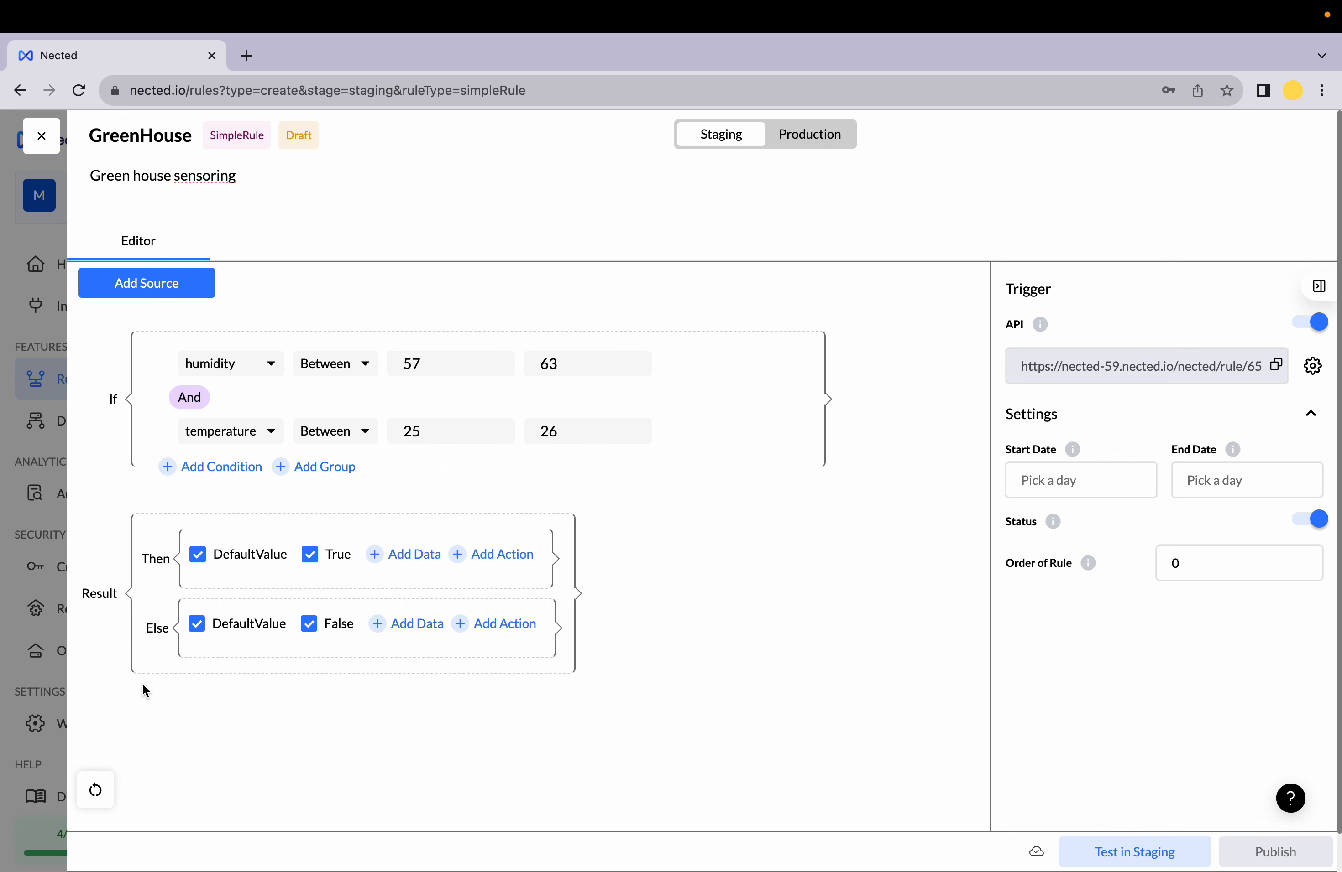
pyautogui.click(391, 556)
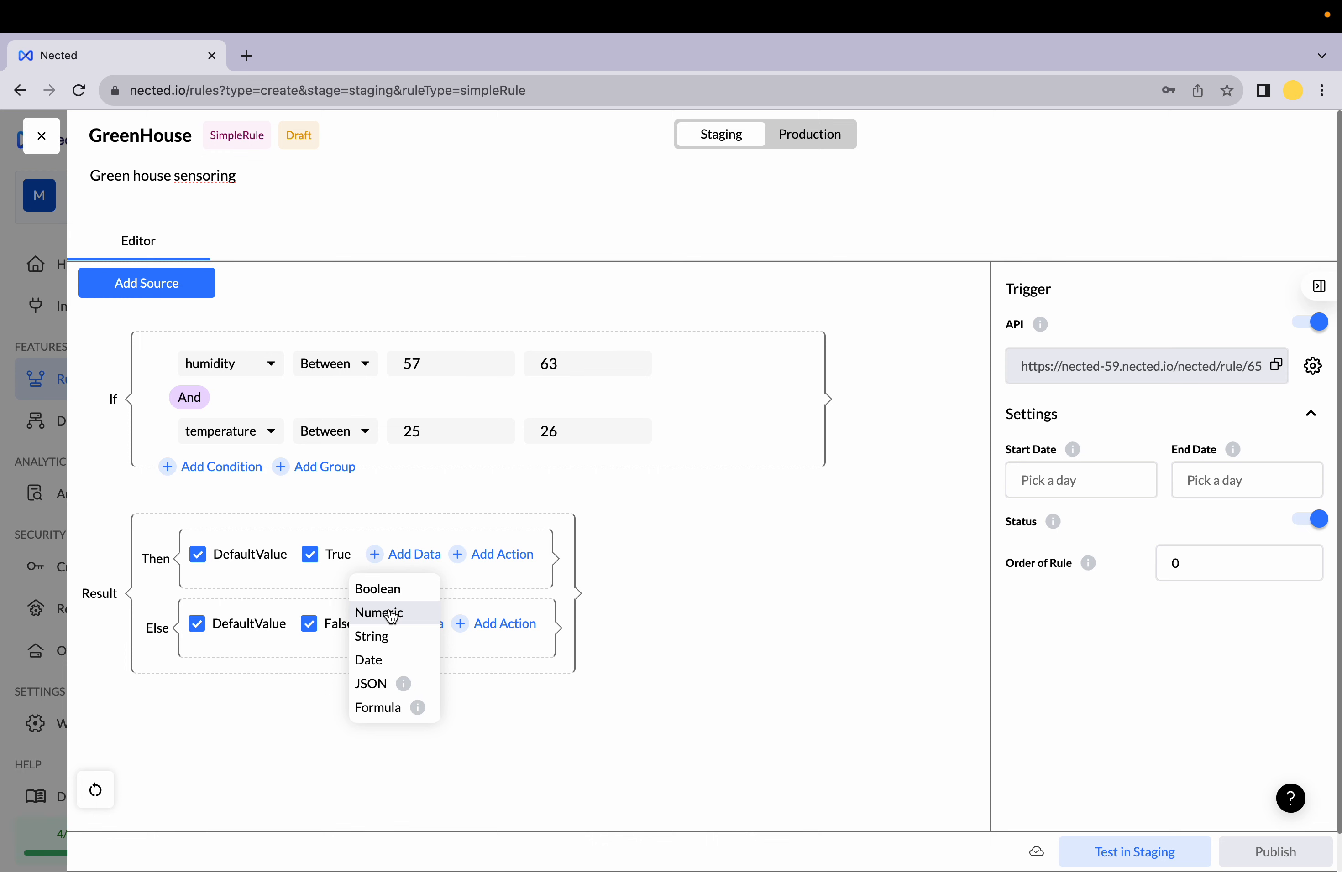
pyautogui.click(384, 635)
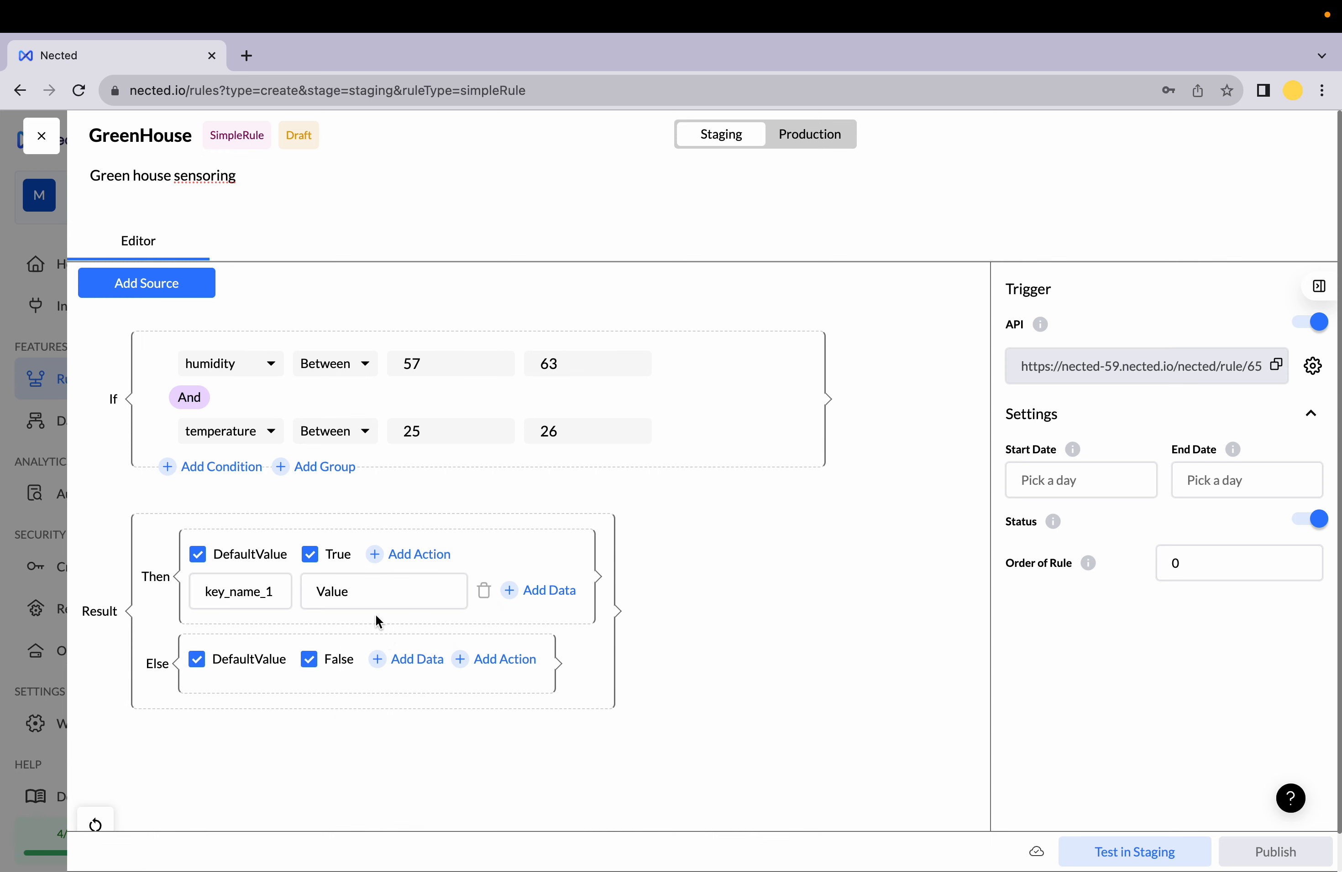
pyautogui.click(366, 597)
pyautogui.doubleClick(366, 598)
pyautogui.write('Sucess')
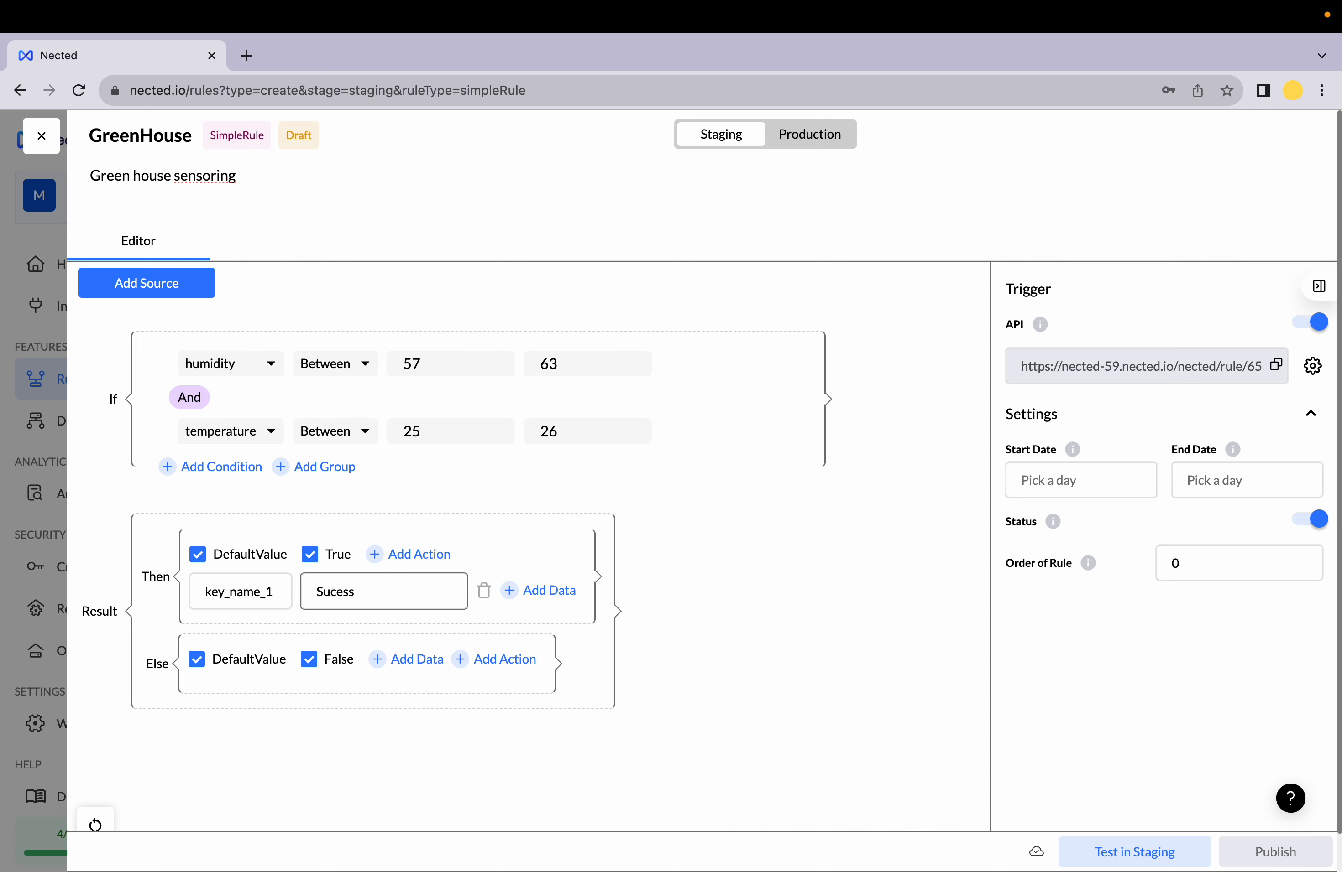
pyautogui.write(' in')
pyautogui.press('BackSpace')
pyautogui.press('BackSpace')
pyautogui.press('BackSpace')
pyautogui.press('BackSpace')
pyautogui.press('BackSpace')
pyautogui.press('BackSpace')
pyautogui.write('cess in t')
pyautogui.press('BackSpace')
pyautogui.write('data')
# Step: Add a String data output to the Else result with the value "failed in data"
pyautogui.click(375, 662)
pyautogui.click(362, 560)
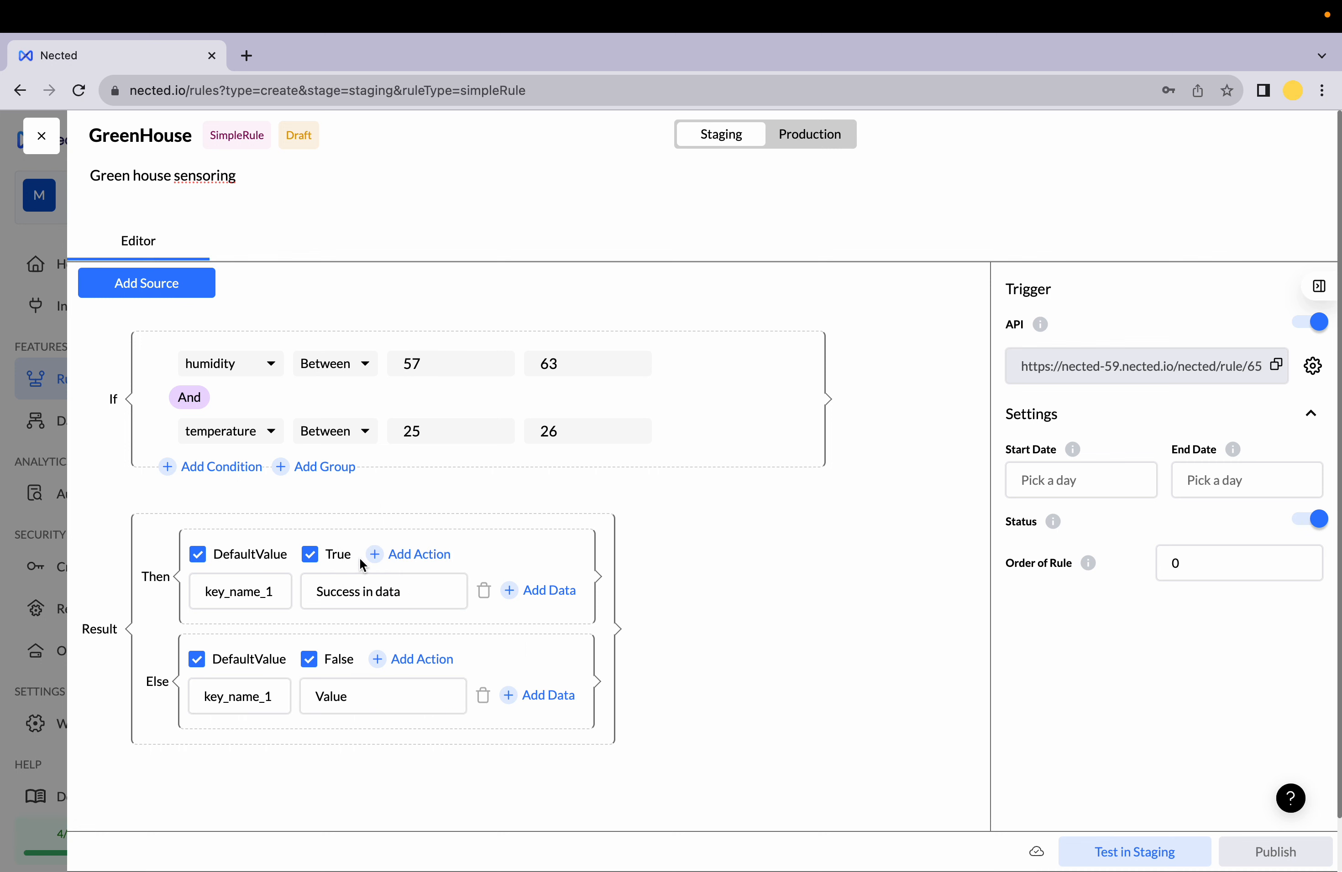
pyautogui.doubleClick(380, 696)
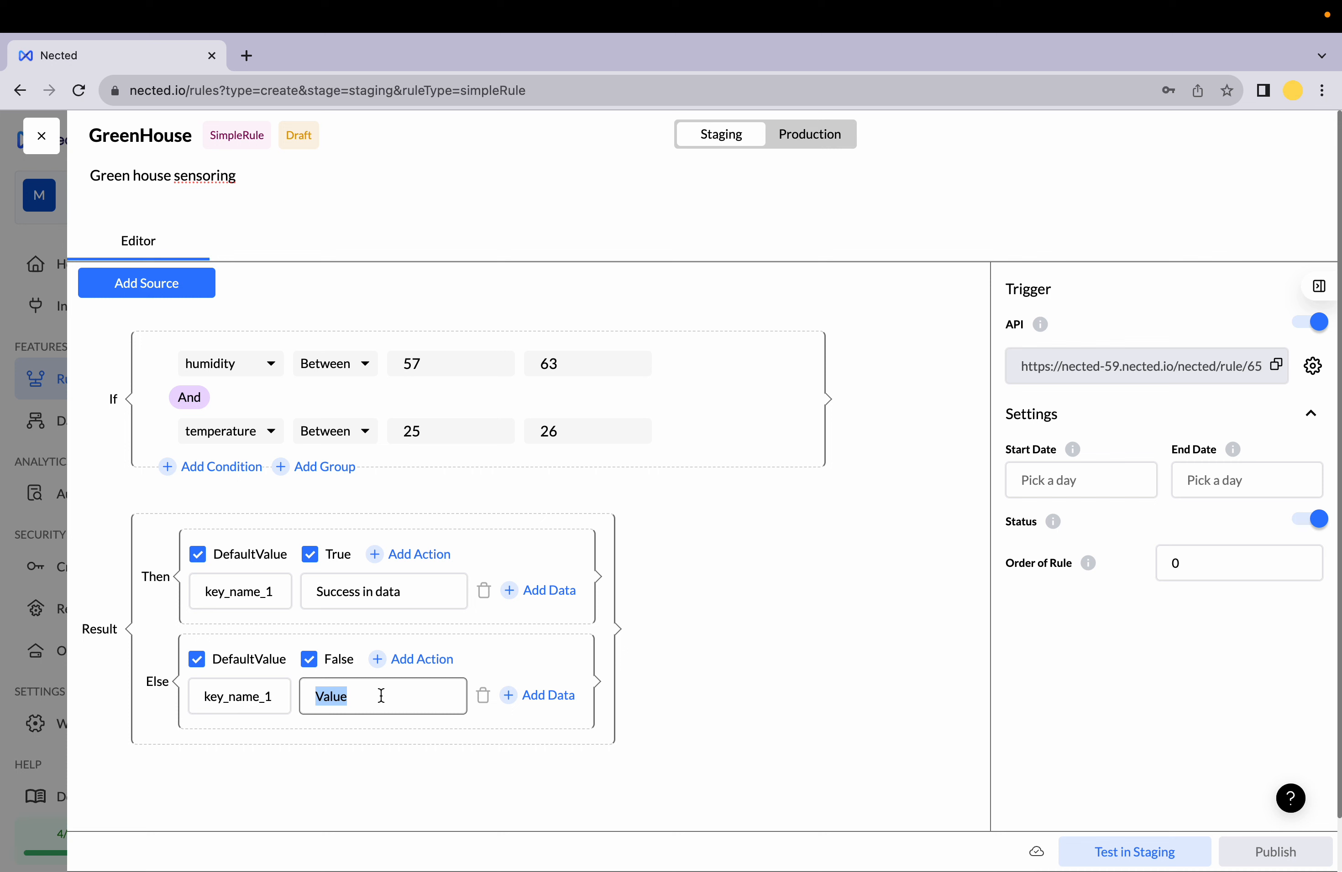
pyautogui.write('fal')
pyautogui.press('BackSpace')
pyautogui.write('iled in data')
pyautogui.click(965, 616)
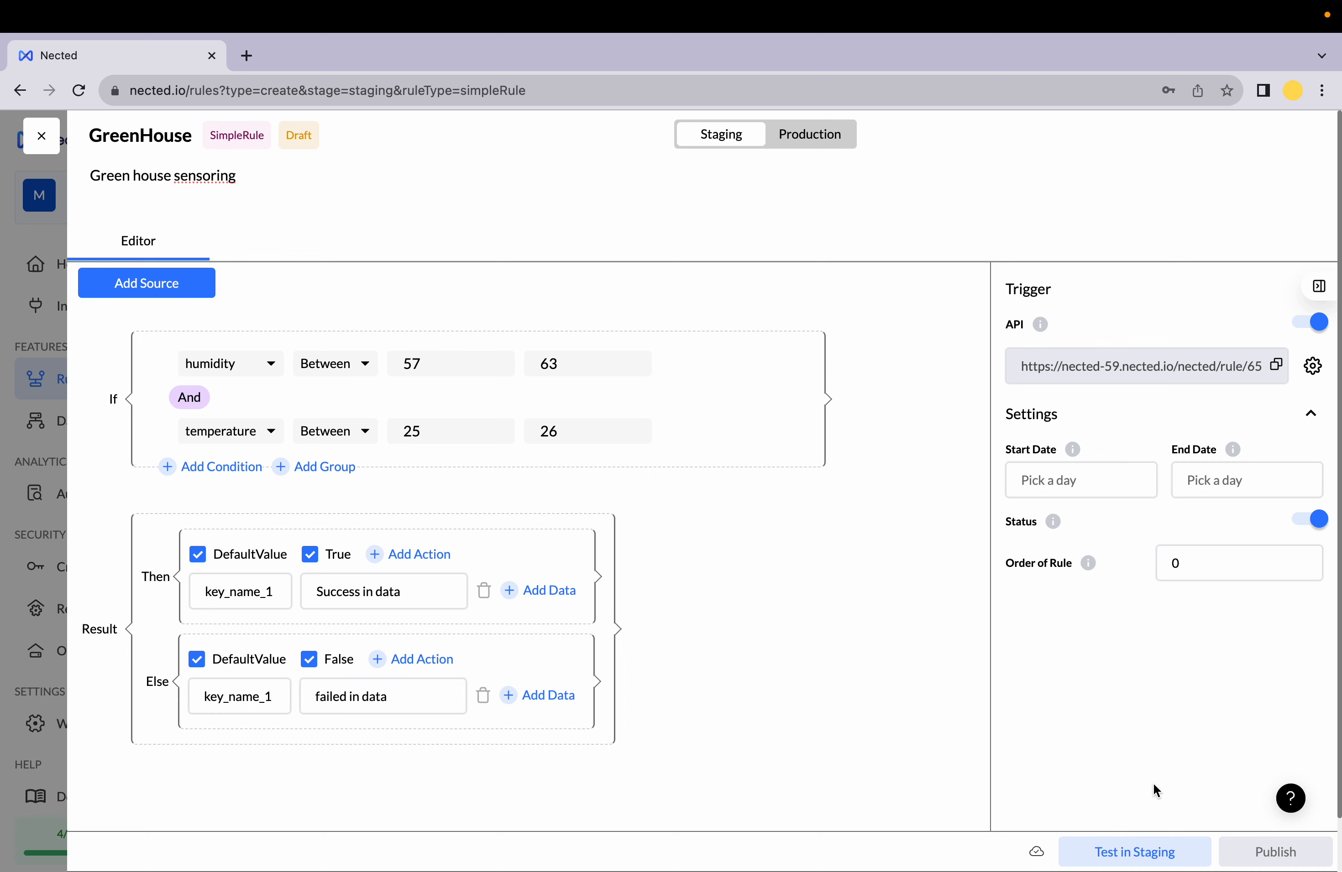
# Step: Add a temperature input attribute to the rule, with type greenhouse and data mapping temperature
pyautogui.click(1139, 866)
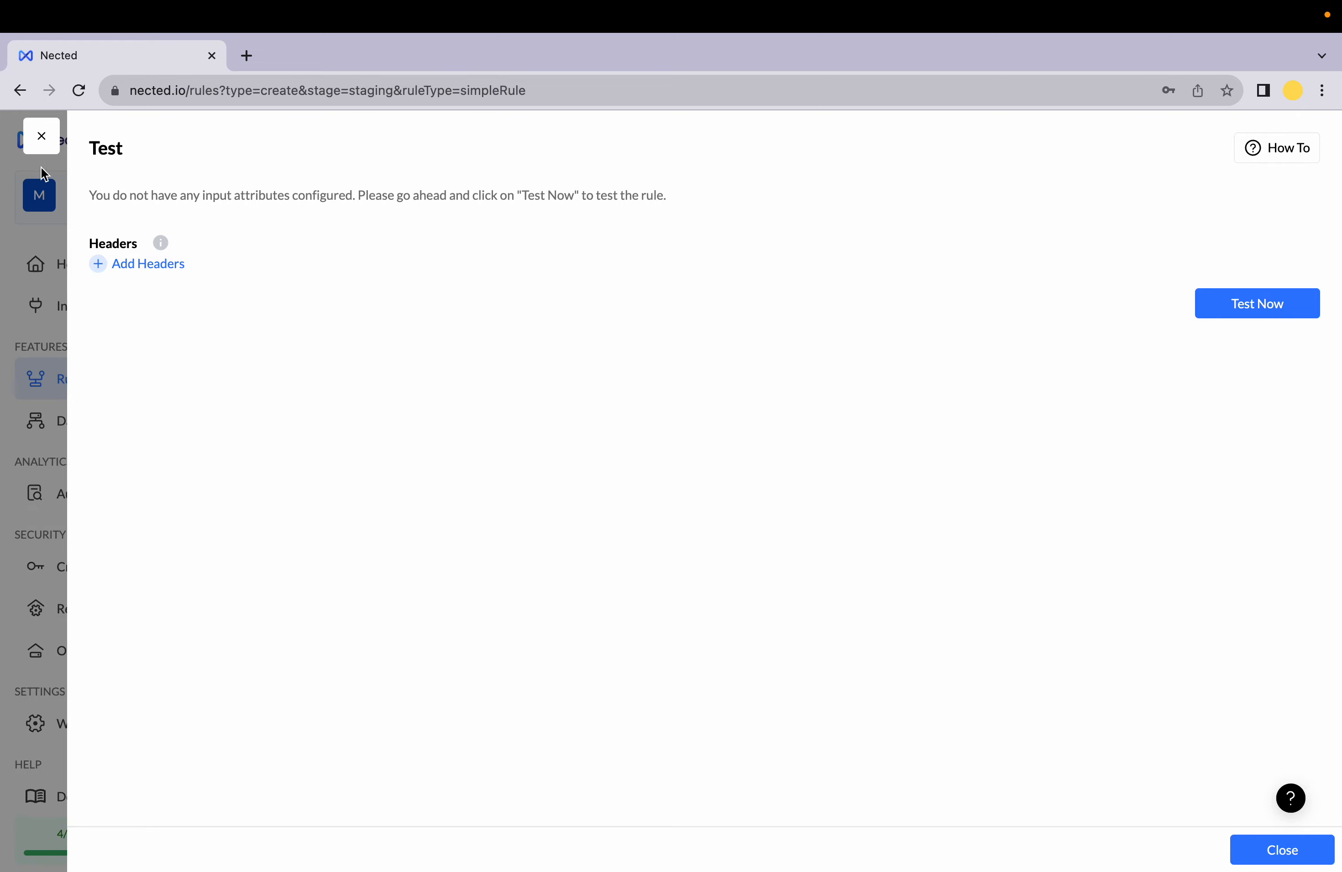
pyautogui.click(56, 149)
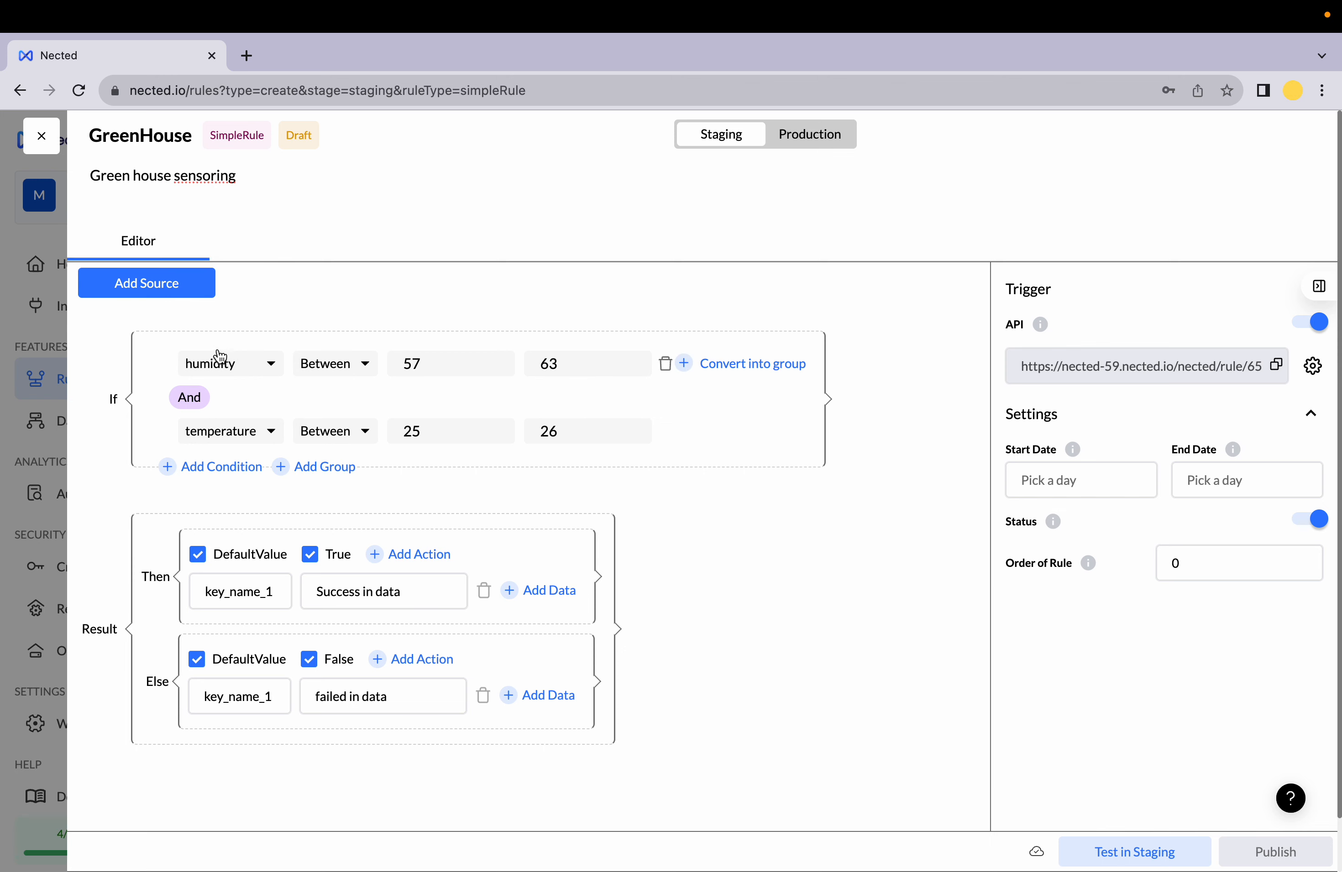
pyautogui.click(167, 292)
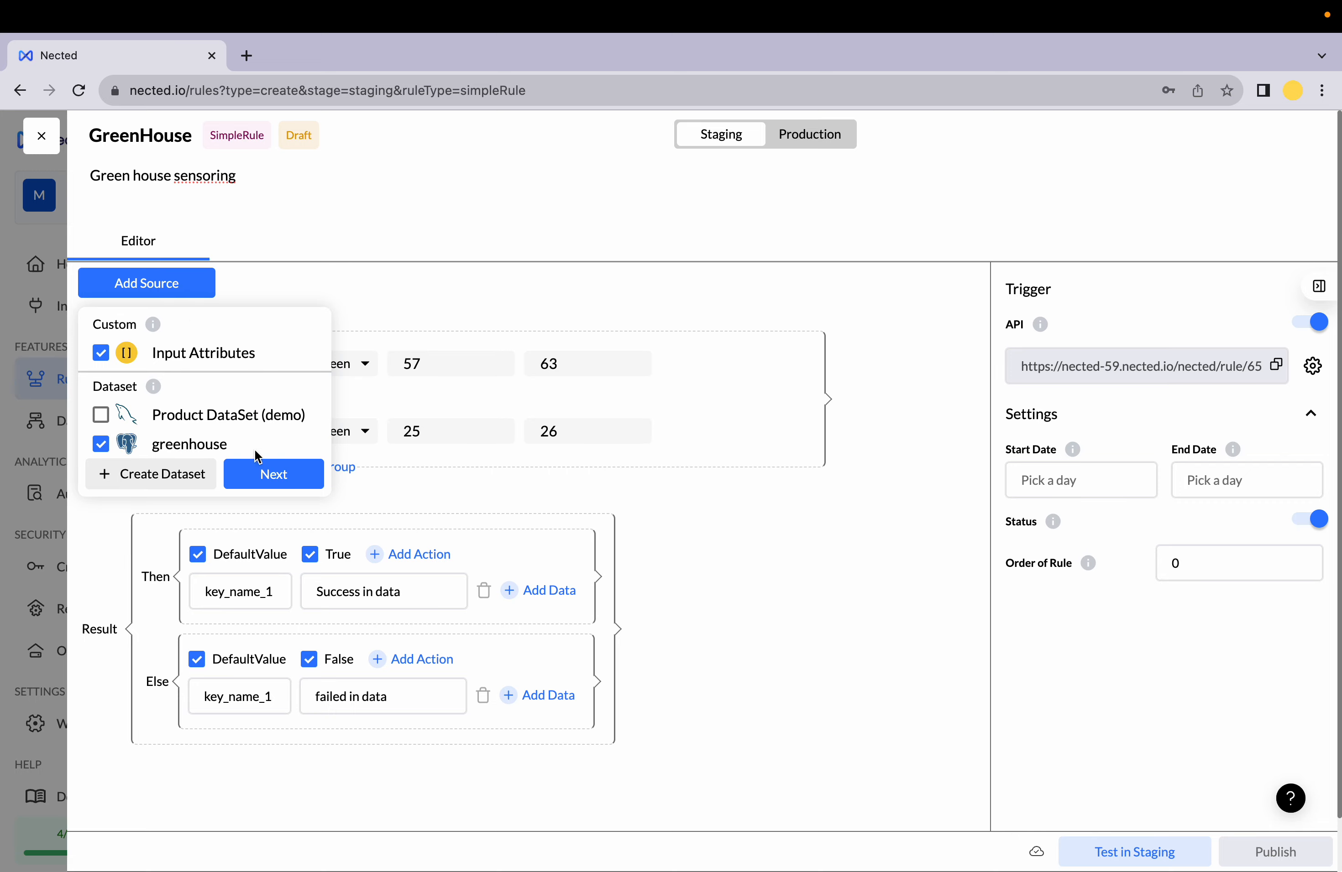
pyautogui.click(264, 471)
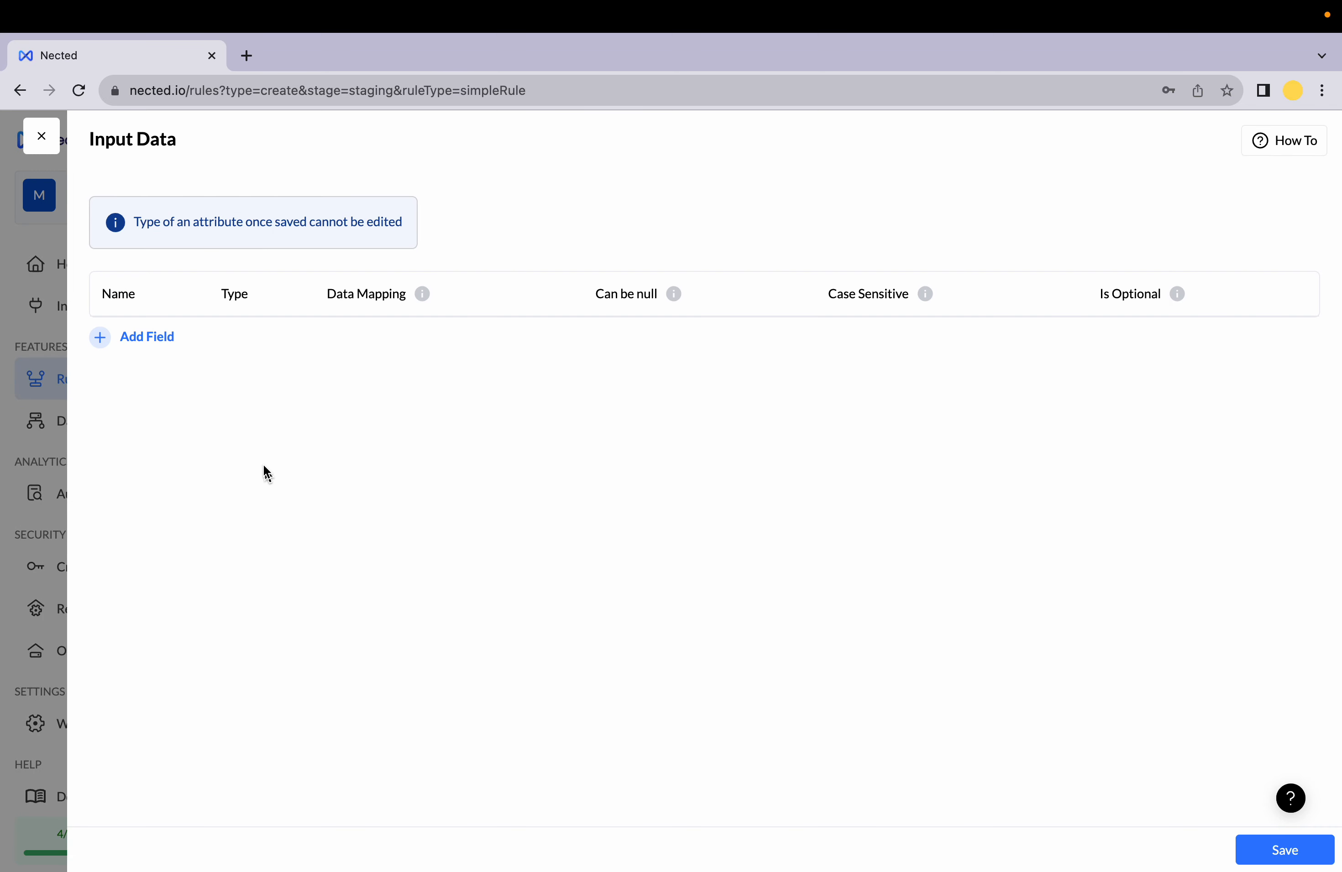
pyautogui.click(132, 336)
pyautogui.click(177, 343)
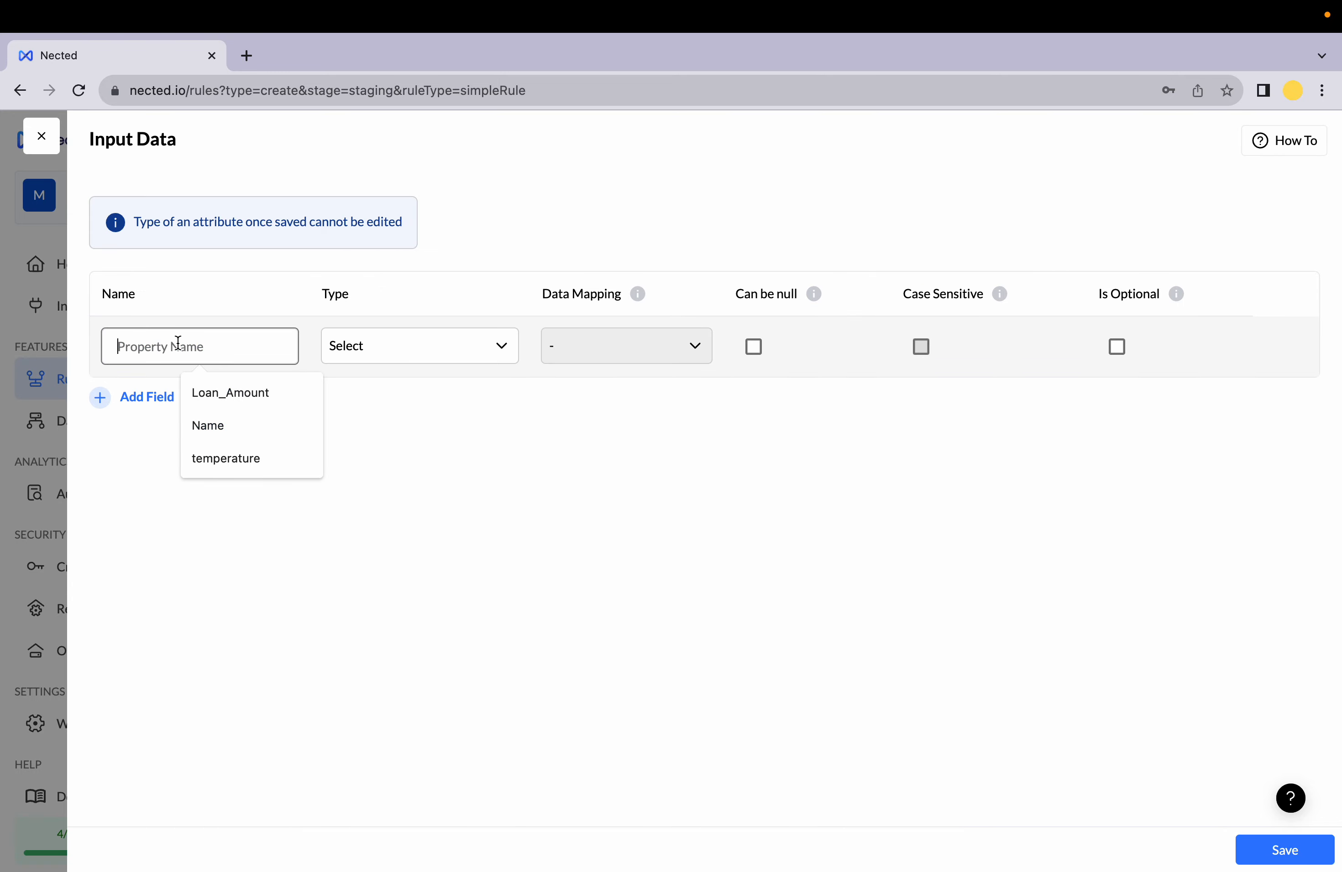
pyautogui.click(234, 453)
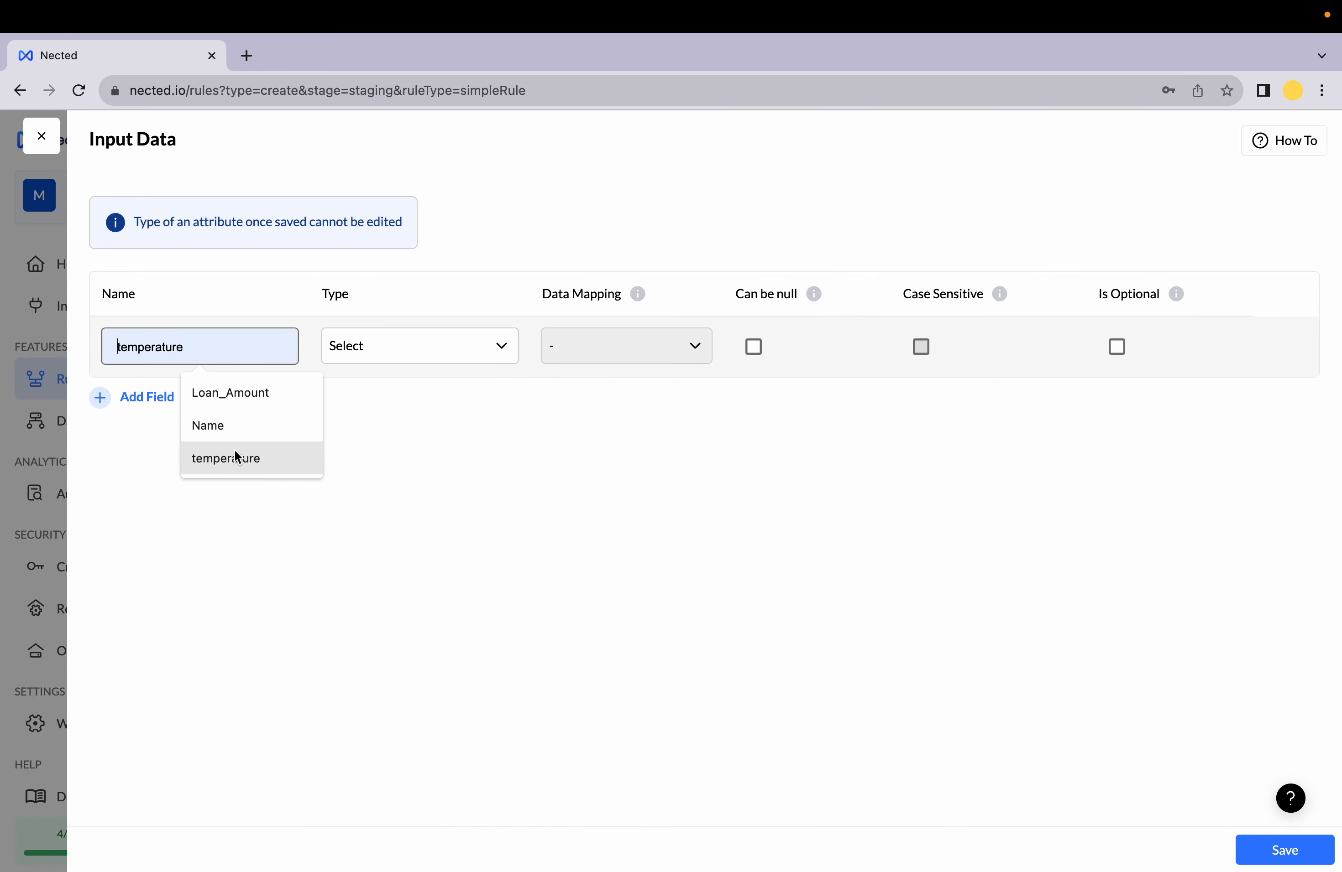
pyautogui.click(405, 357)
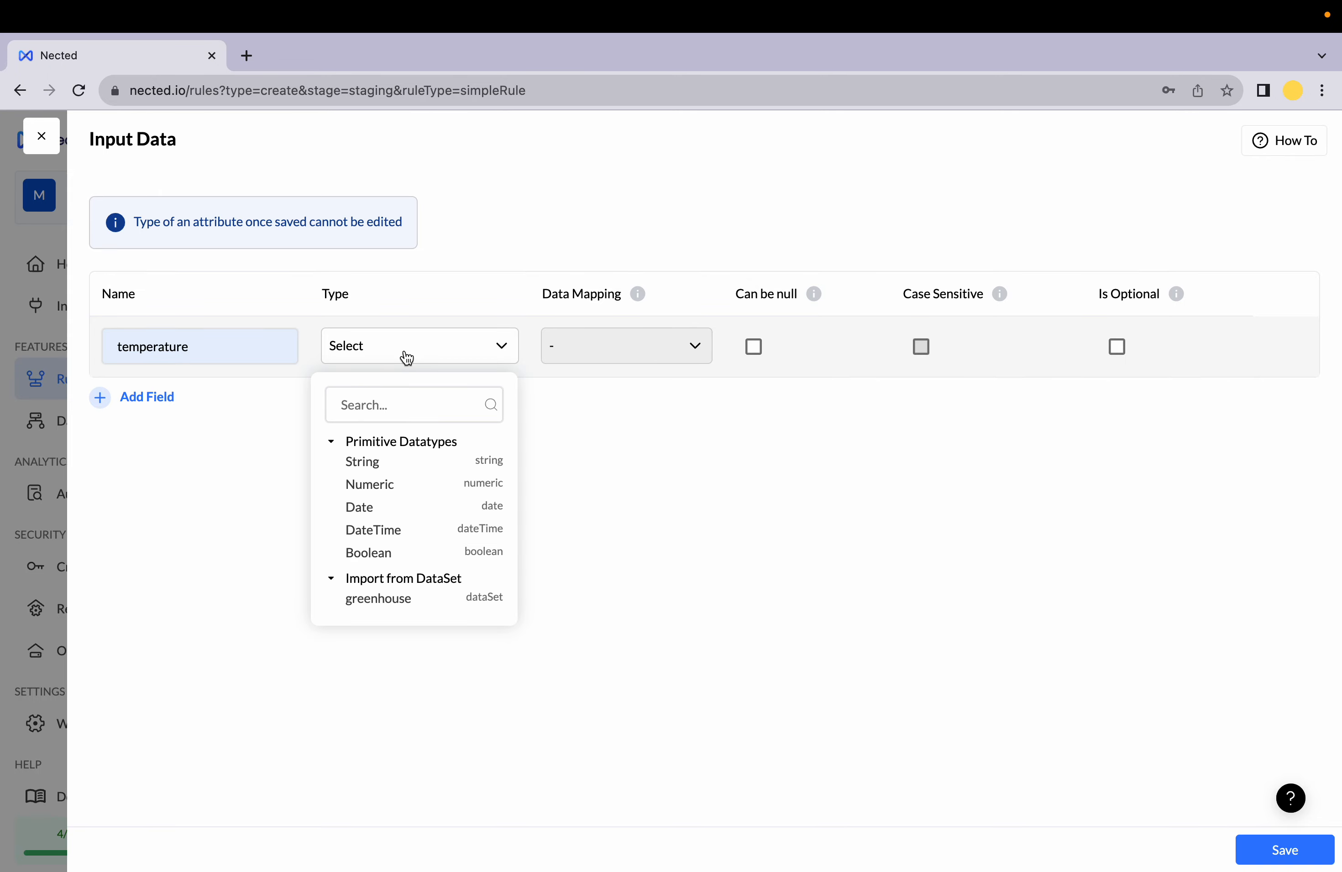
pyautogui.click(378, 600)
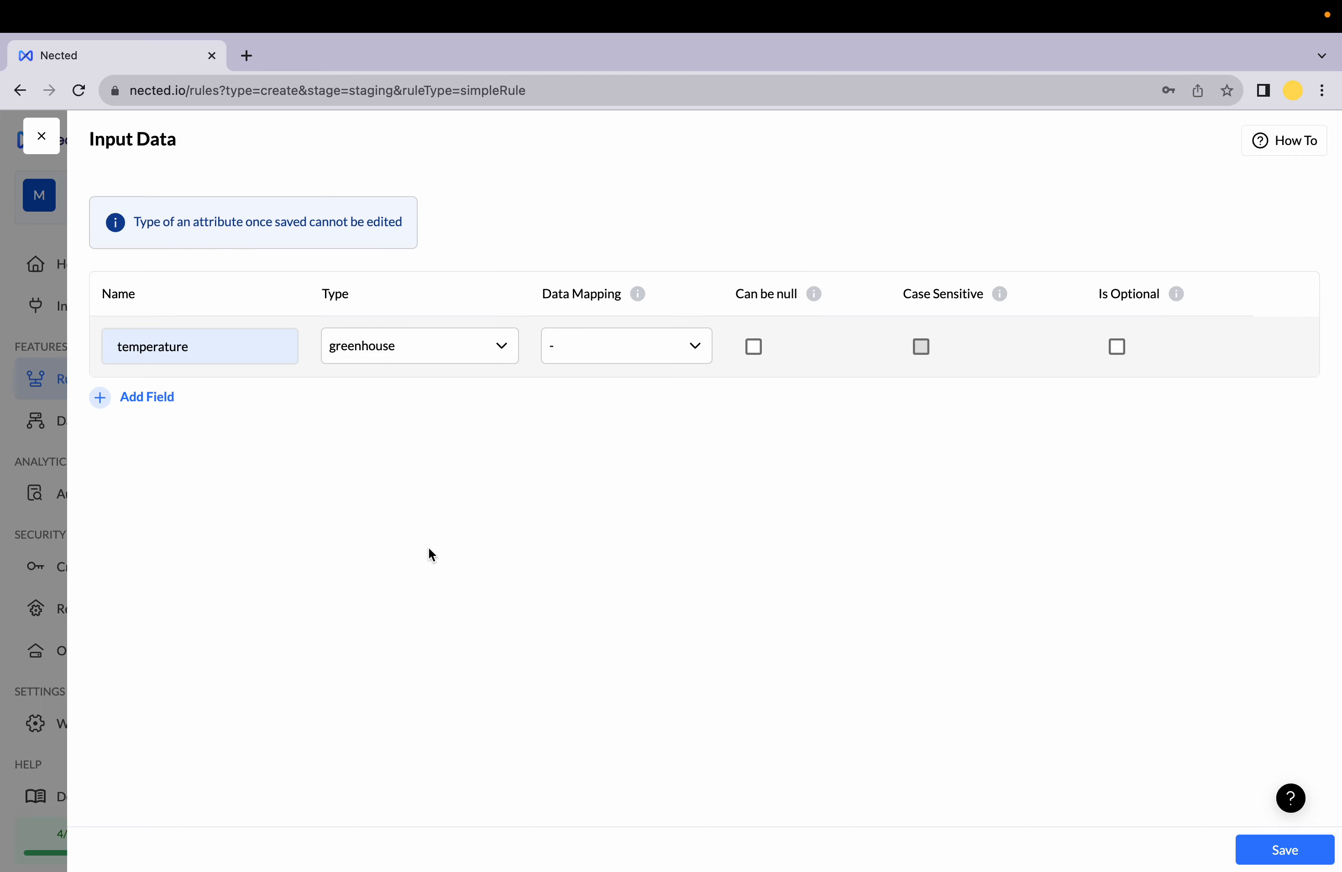
pyautogui.click(694, 343)
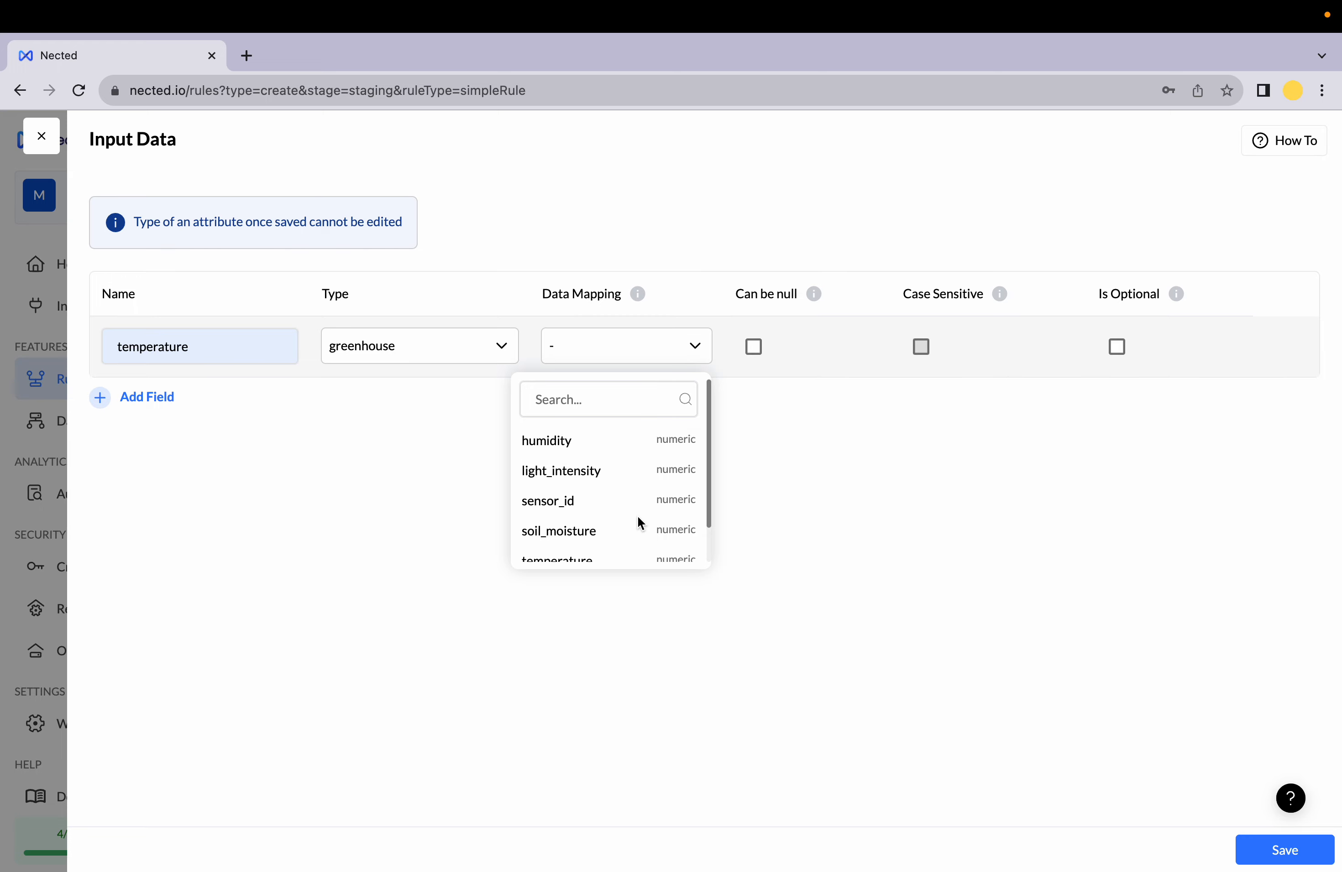
pyautogui.scroll(-2, 639, 518)
pyautogui.click(609, 519)
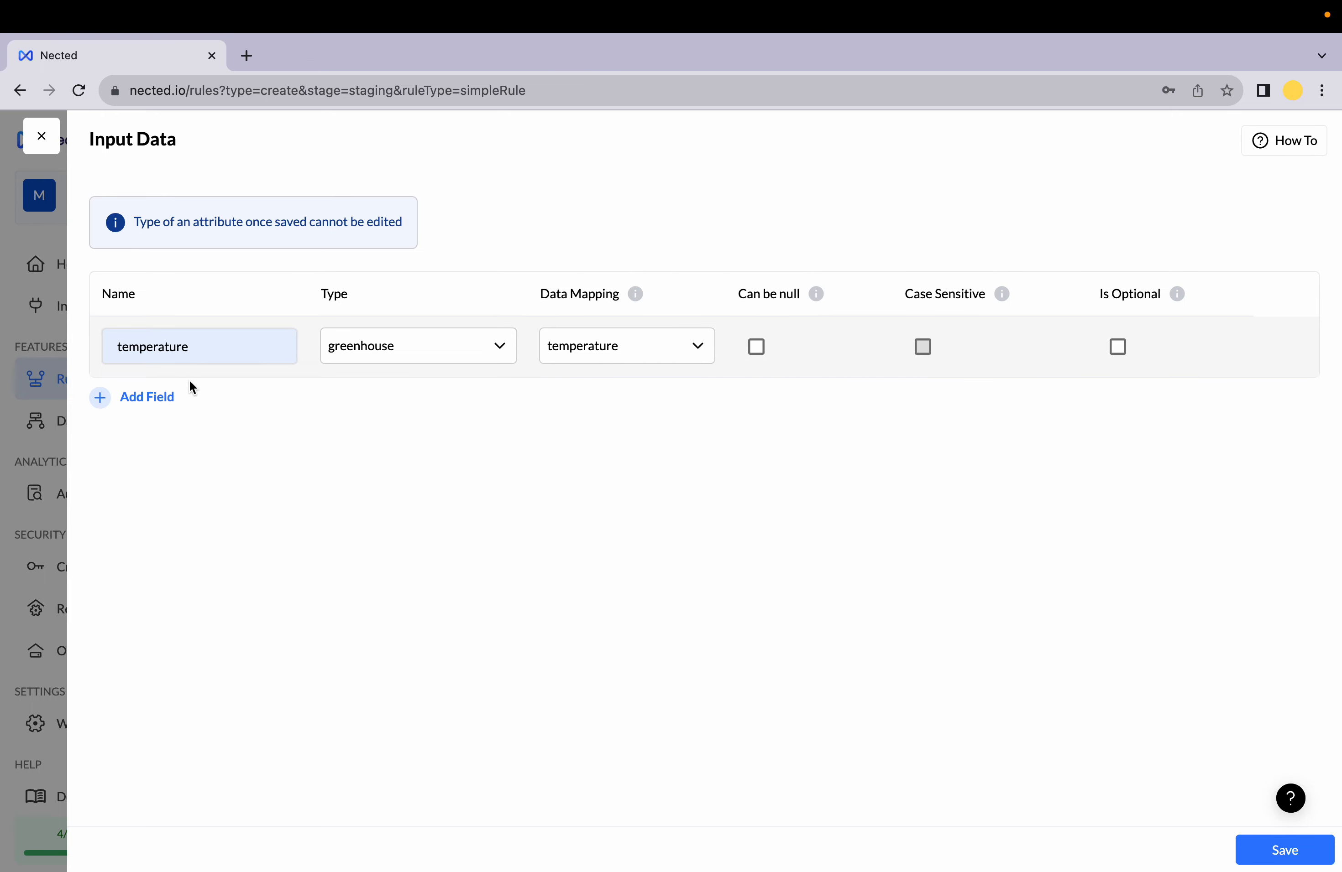
# Step: Add a humidity input attribute with type greenhouse and data mapping humidity, and save the input data
pyautogui.click(156, 397)
pyautogui.click(158, 399)
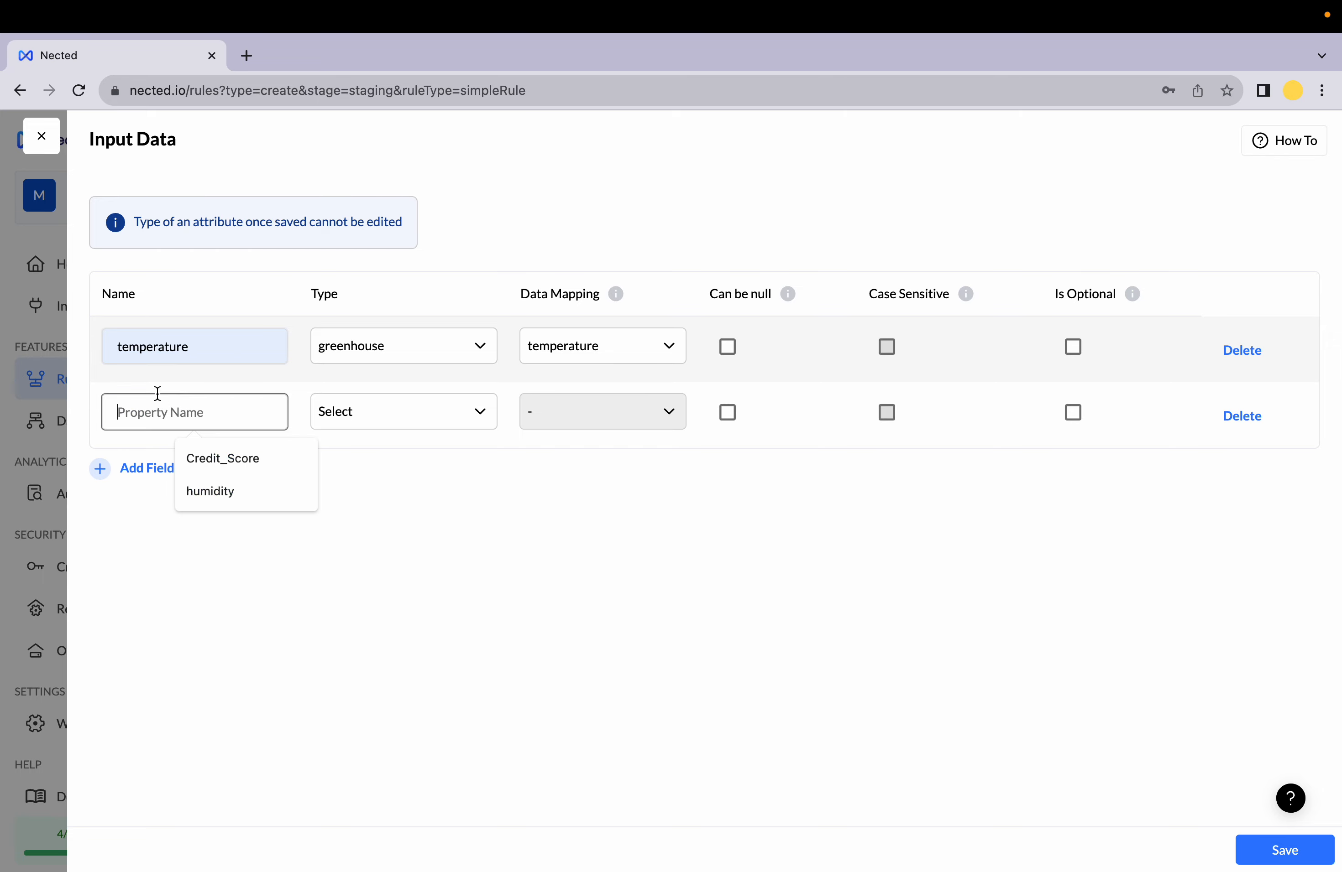
pyautogui.click(222, 490)
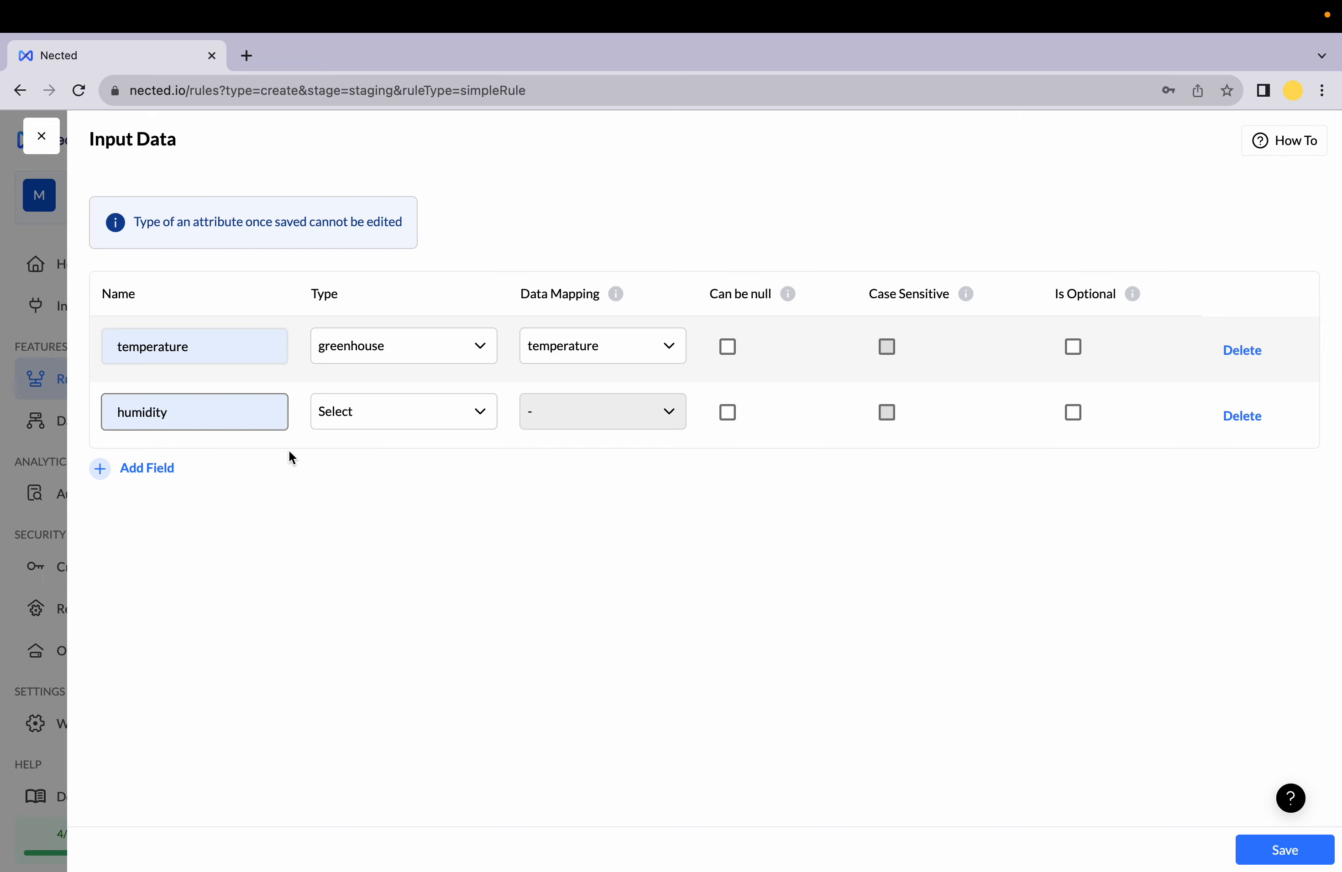
pyautogui.click(371, 424)
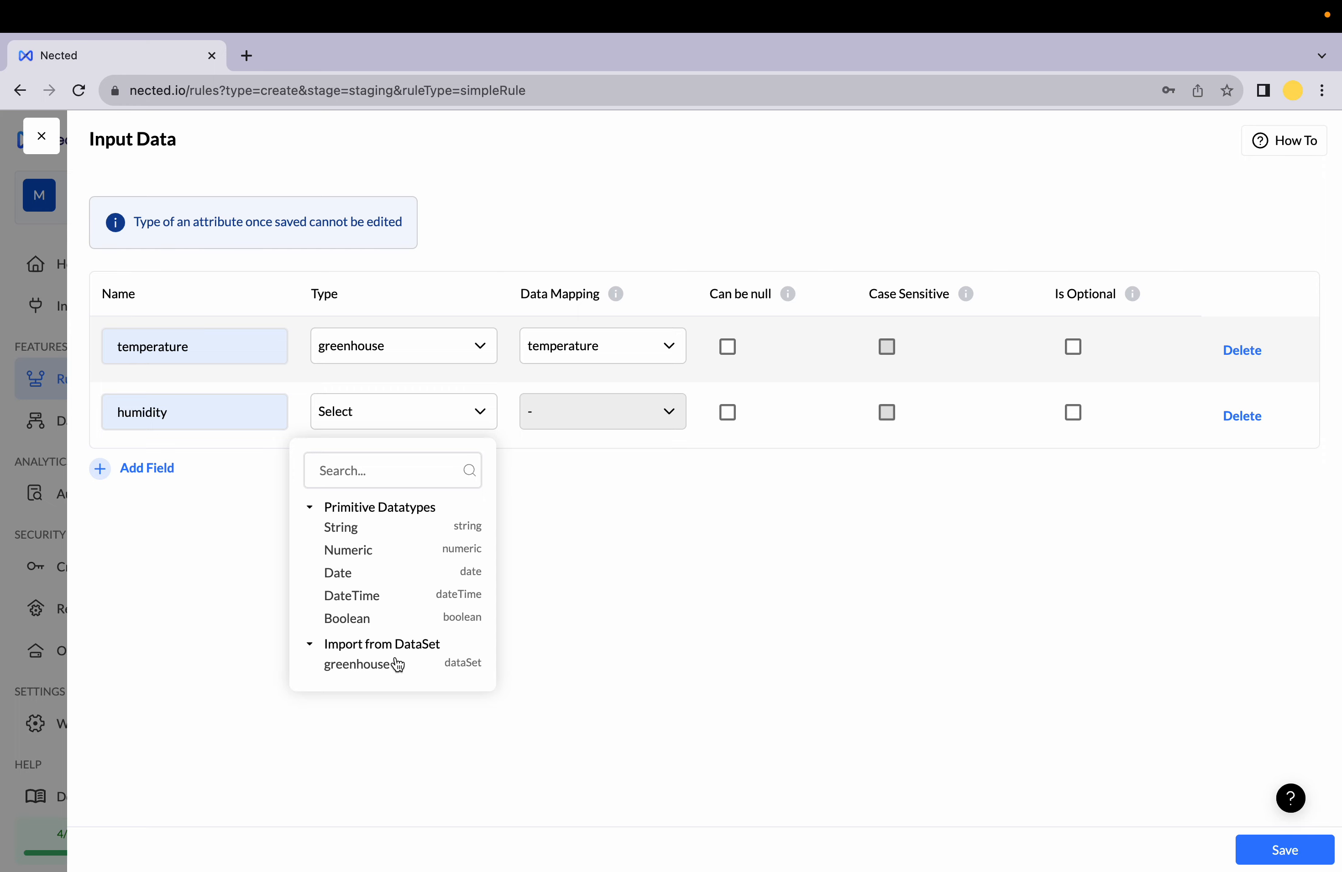
pyautogui.click(362, 664)
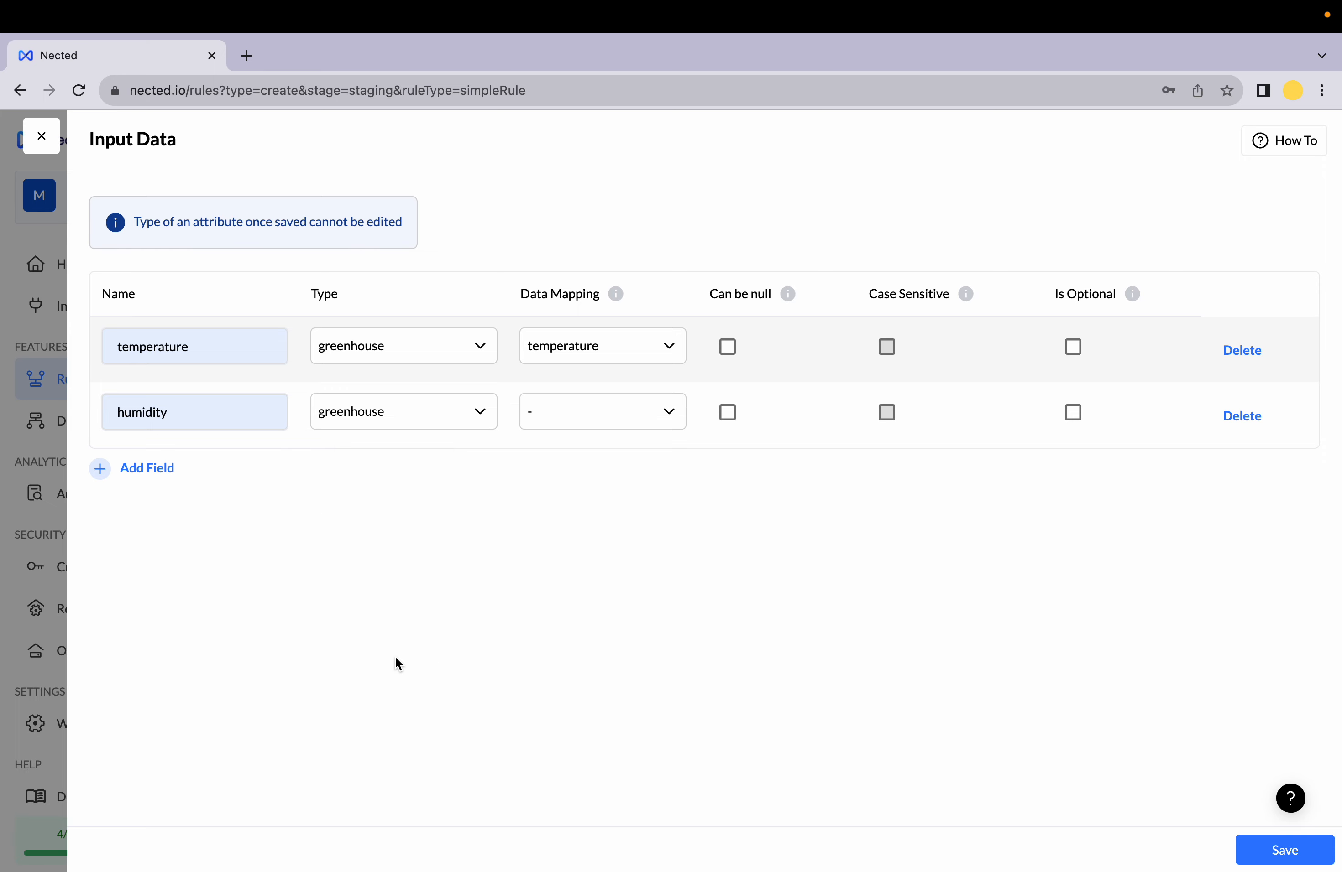
pyautogui.click(582, 429)
pyautogui.scroll(-1, 582, 567)
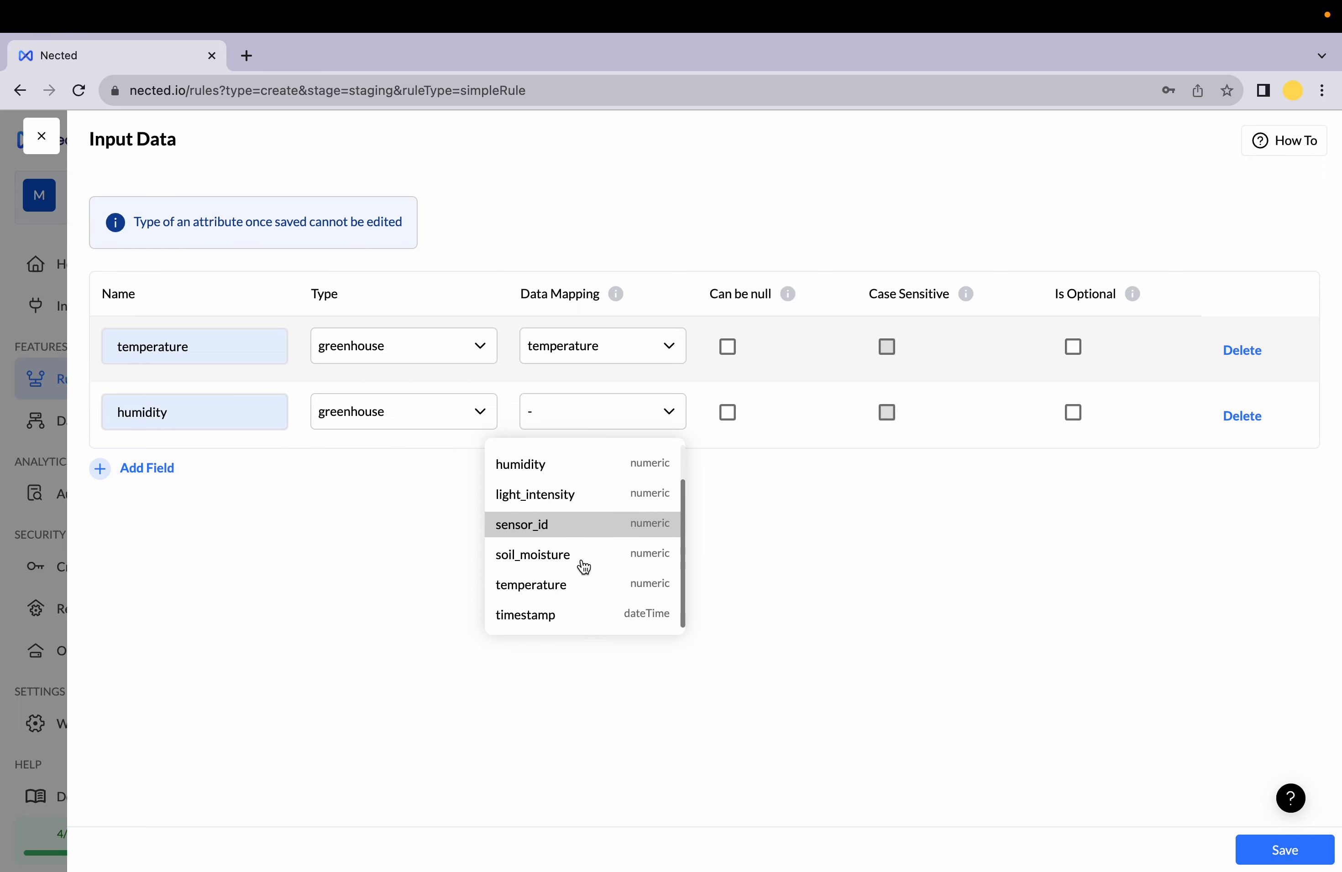
pyautogui.click(548, 470)
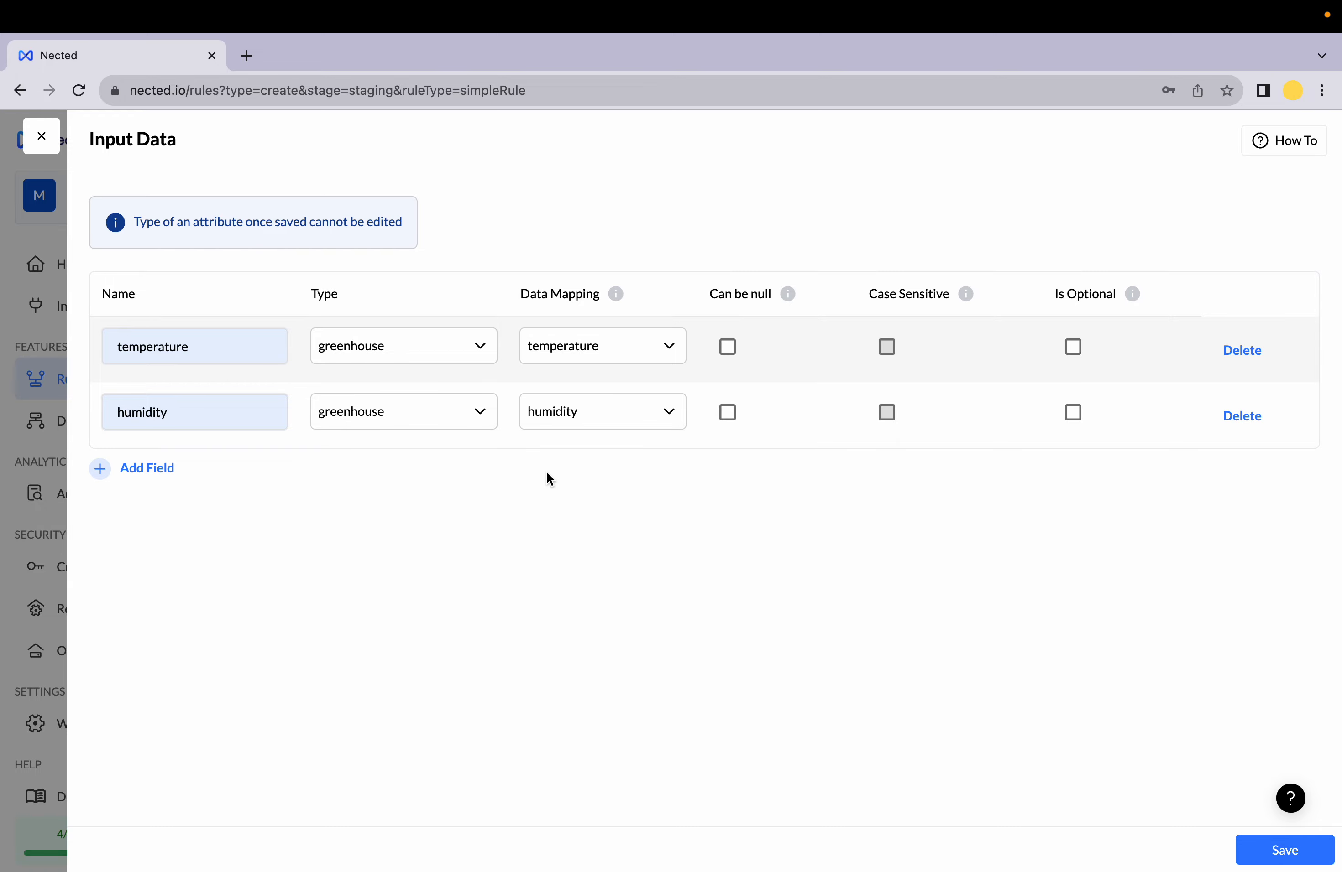
pyautogui.click(1256, 853)
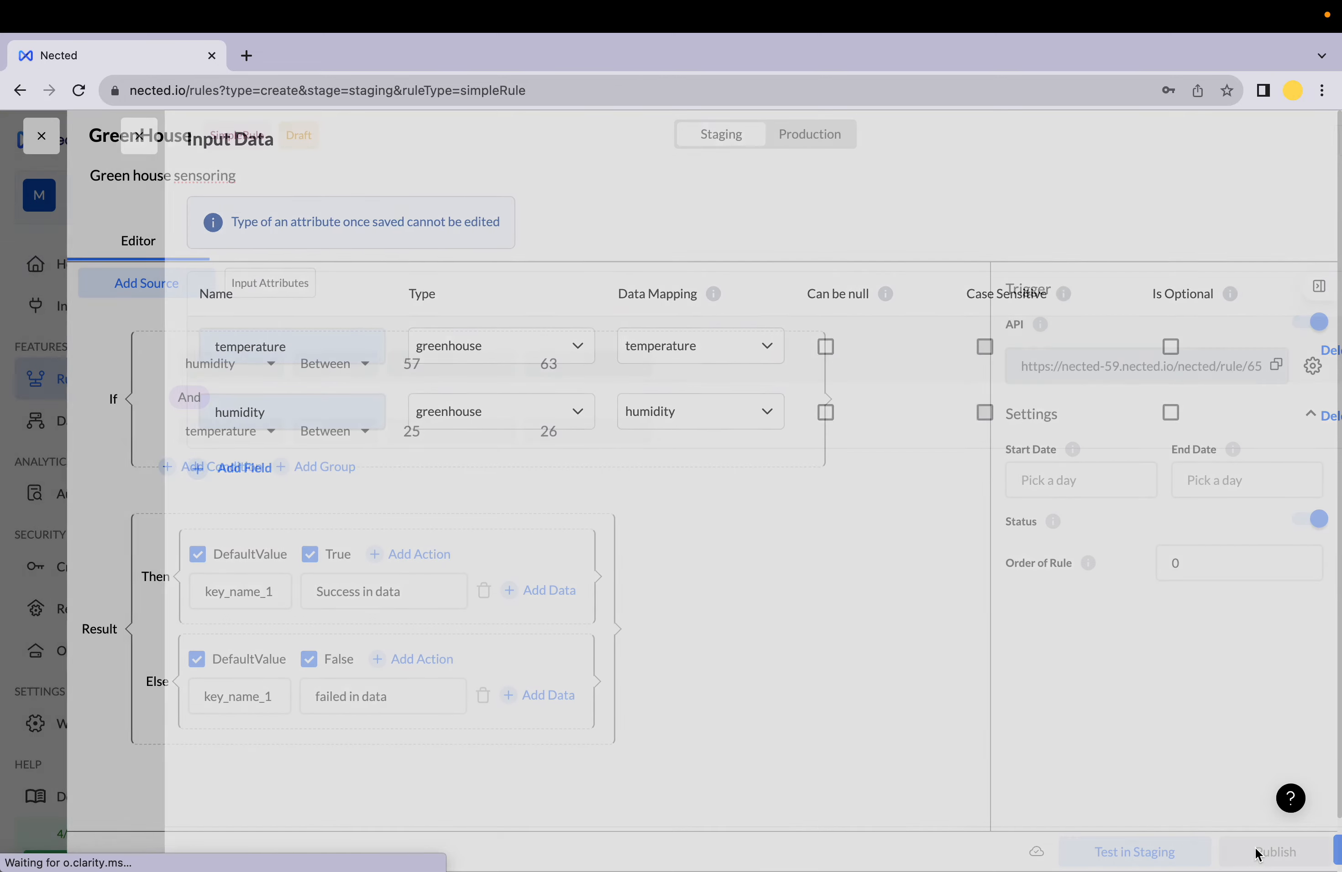
# Step: Look through the attributes offered for the humidity and temperature conditions
pyautogui.click(239, 363)
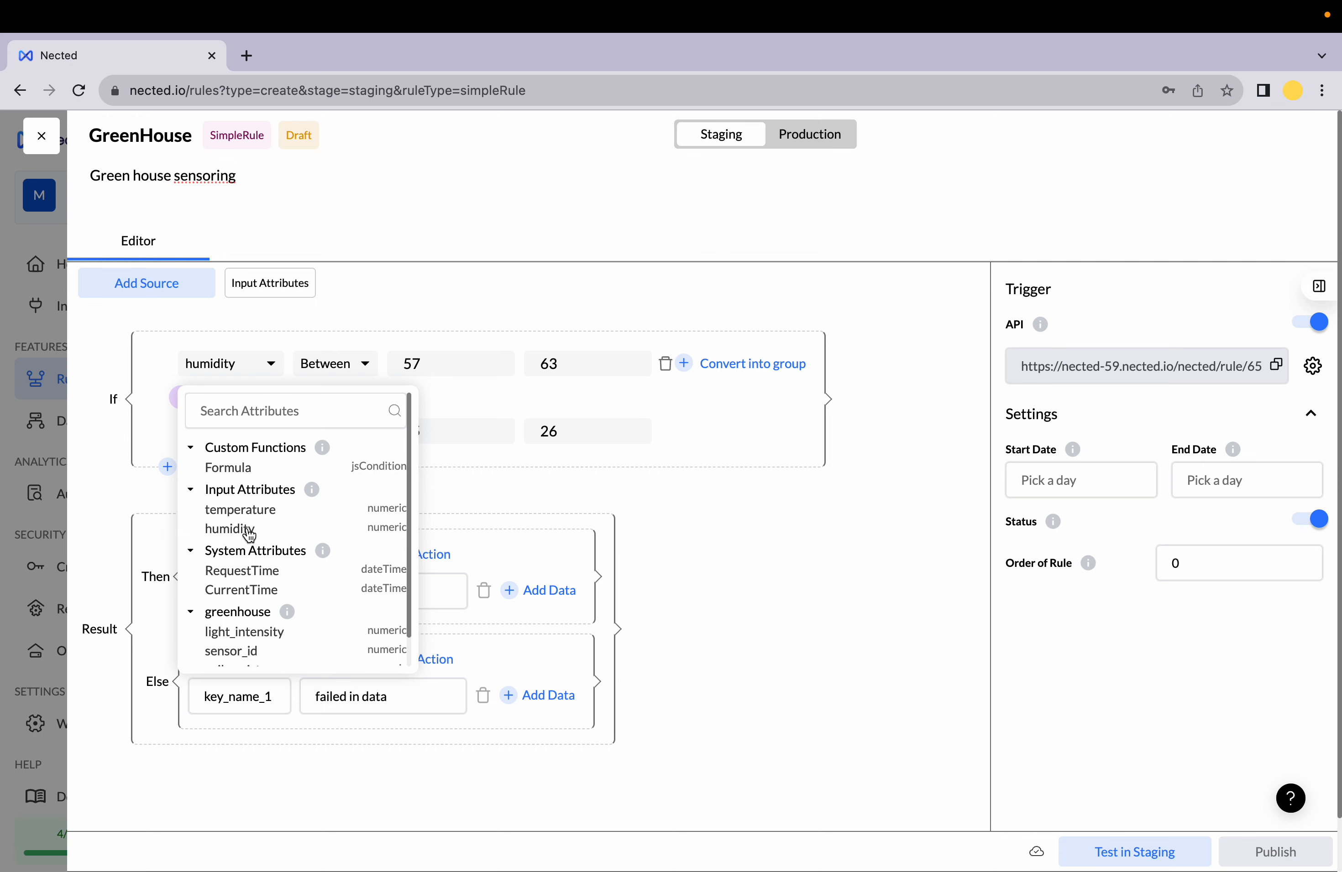
pyautogui.click(602, 488)
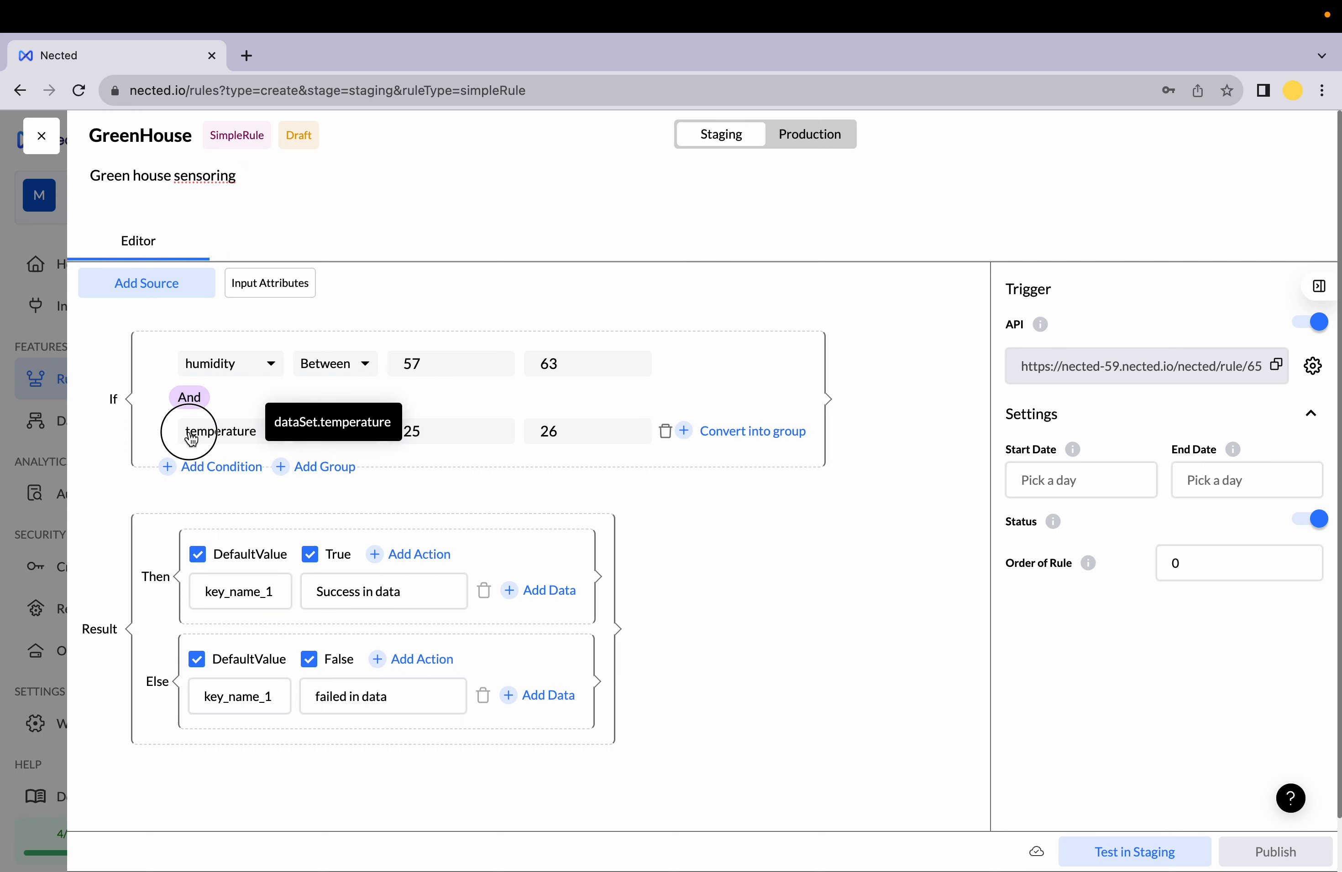
pyautogui.click(194, 439)
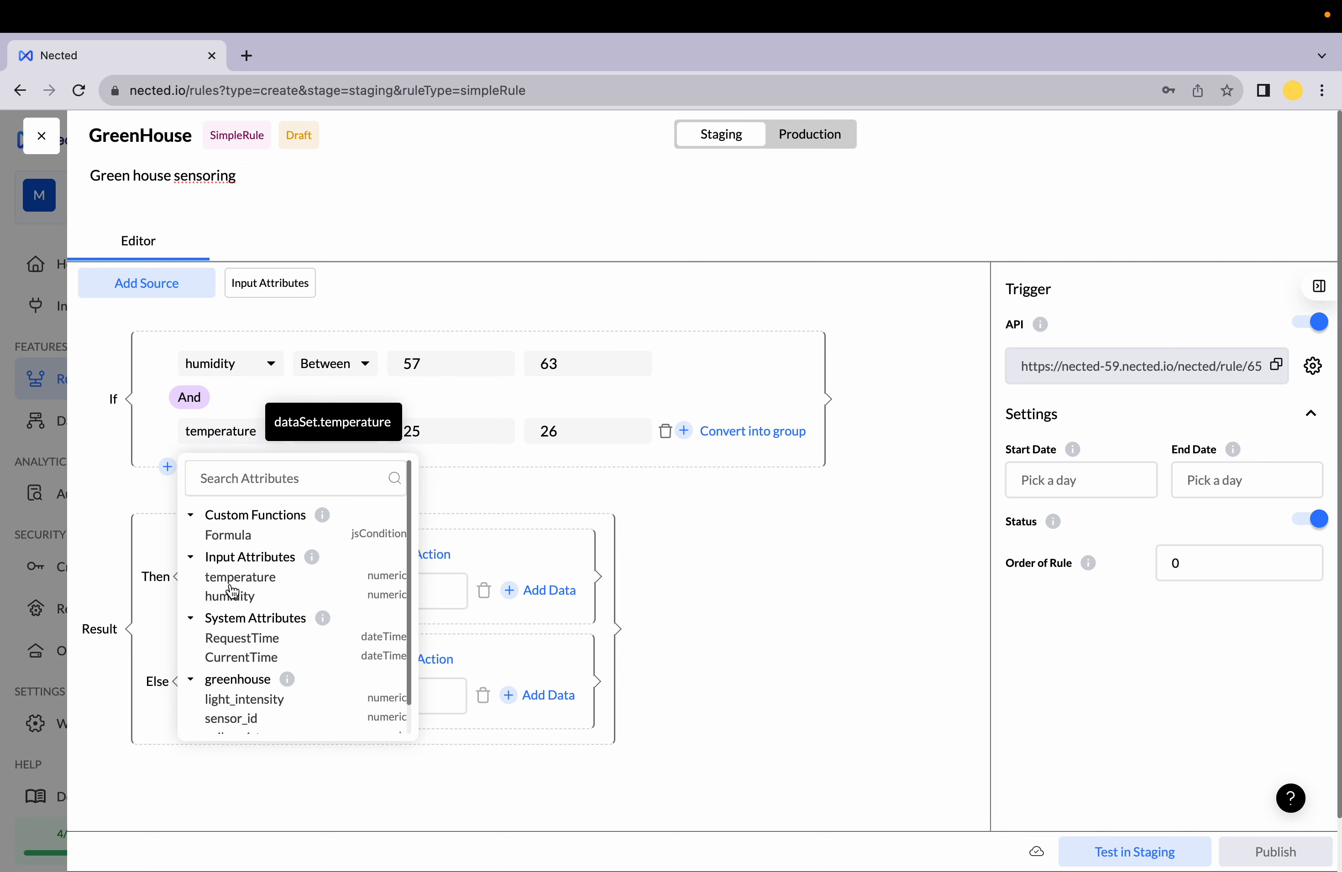
pyautogui.click(514, 502)
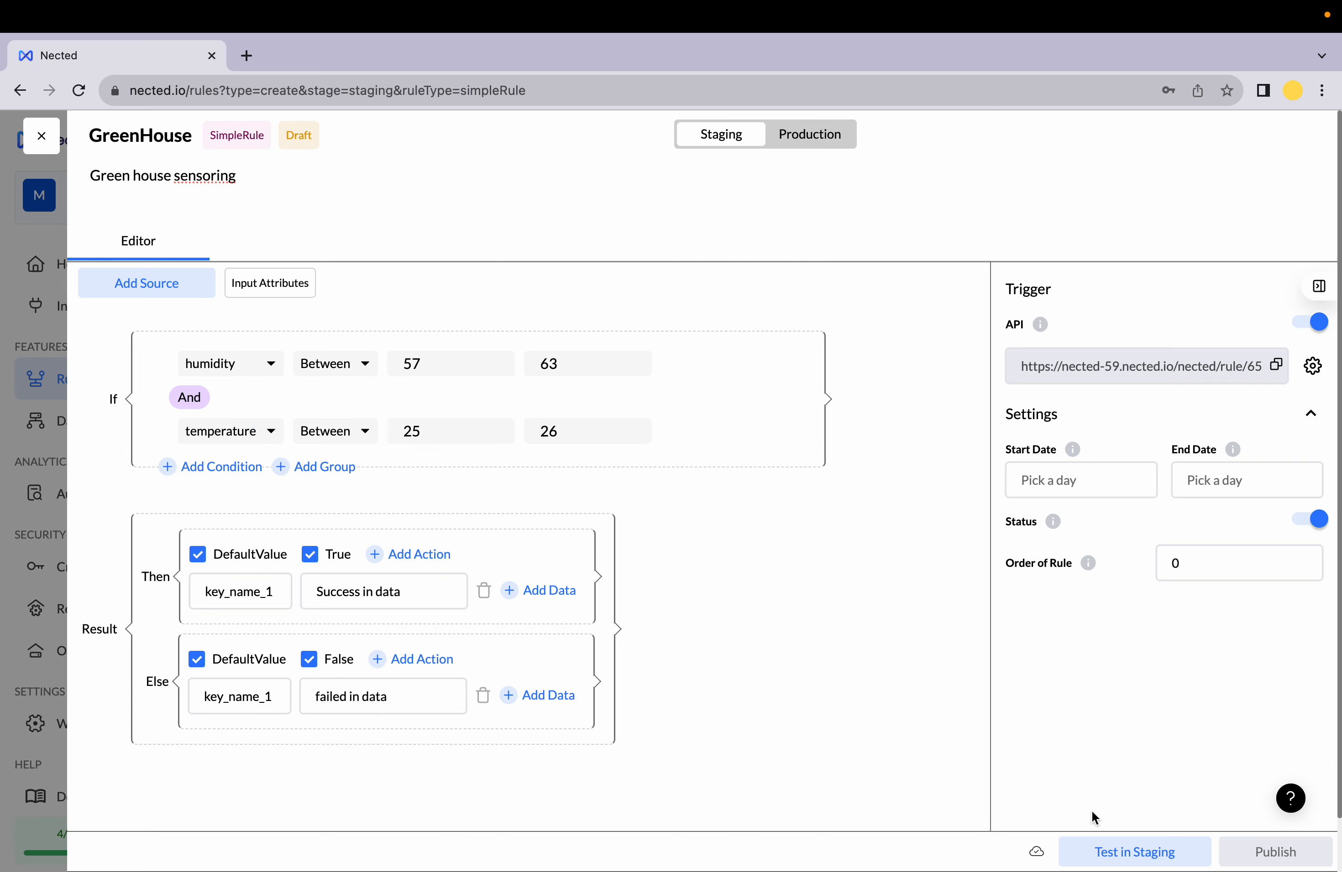
# Step: Test the rule in staging with temperature 25.2 and humidity 60, and highlight the key_name_1 value in the JSON output
pyautogui.click(1105, 855)
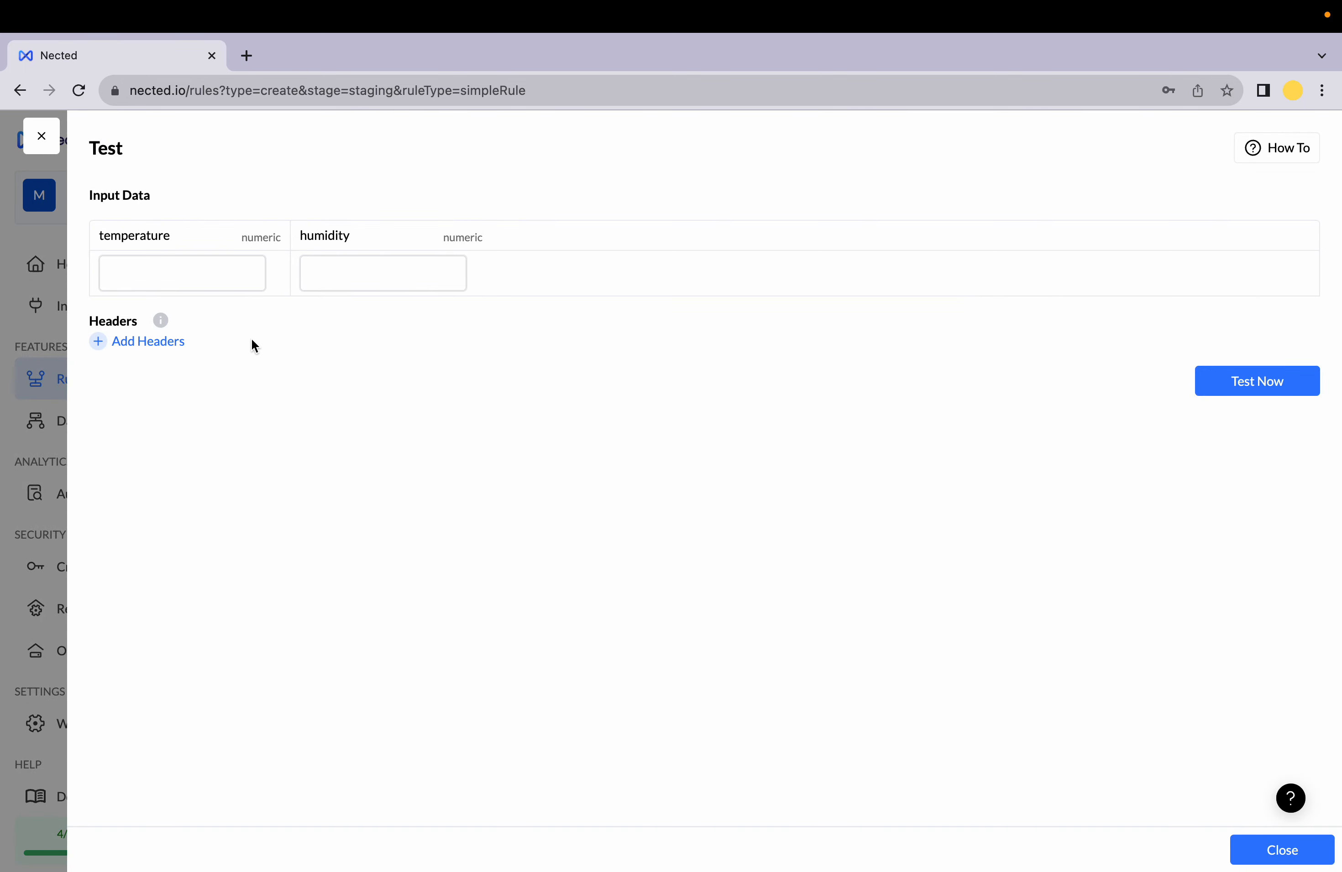
pyautogui.click(207, 282)
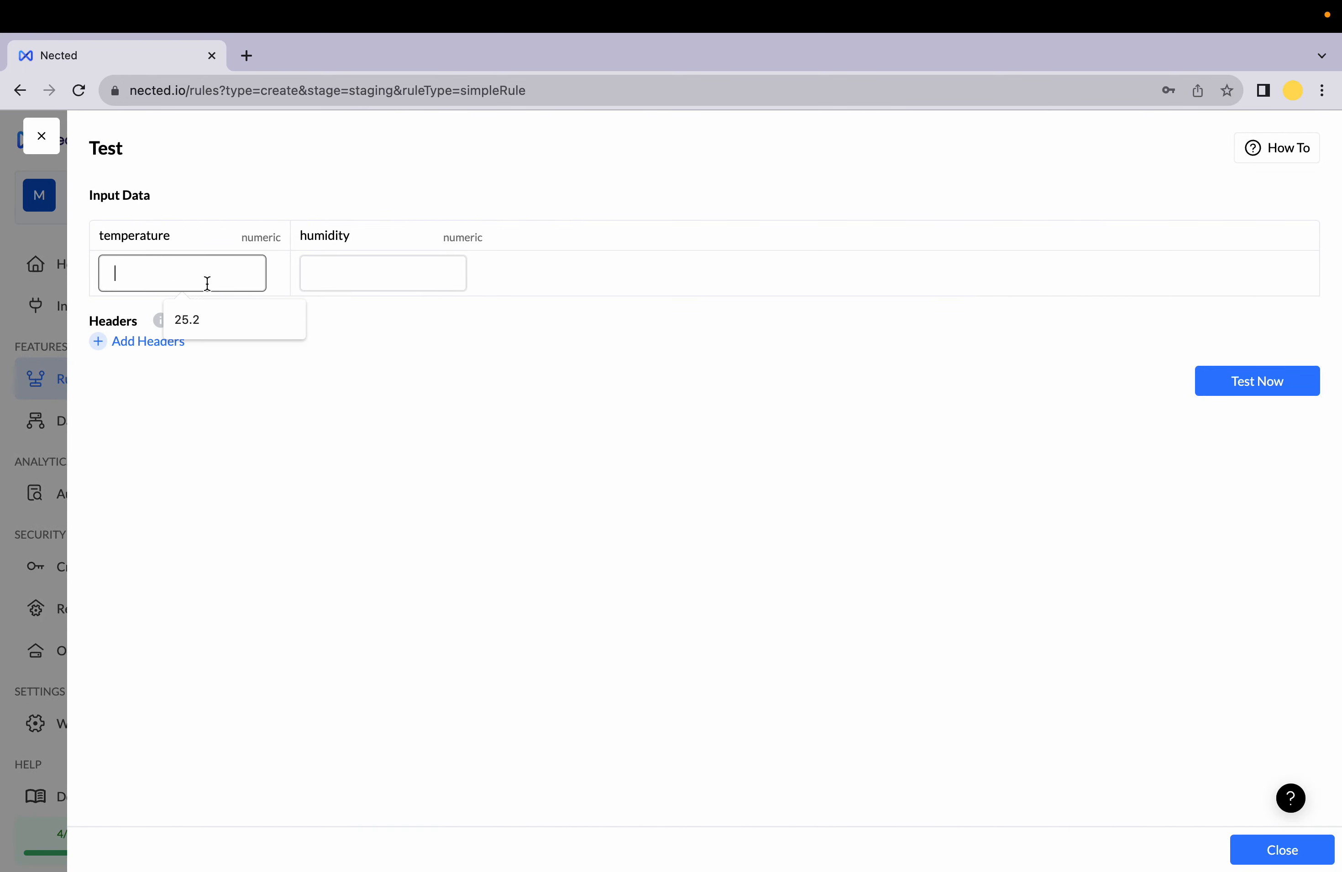
pyautogui.click(227, 310)
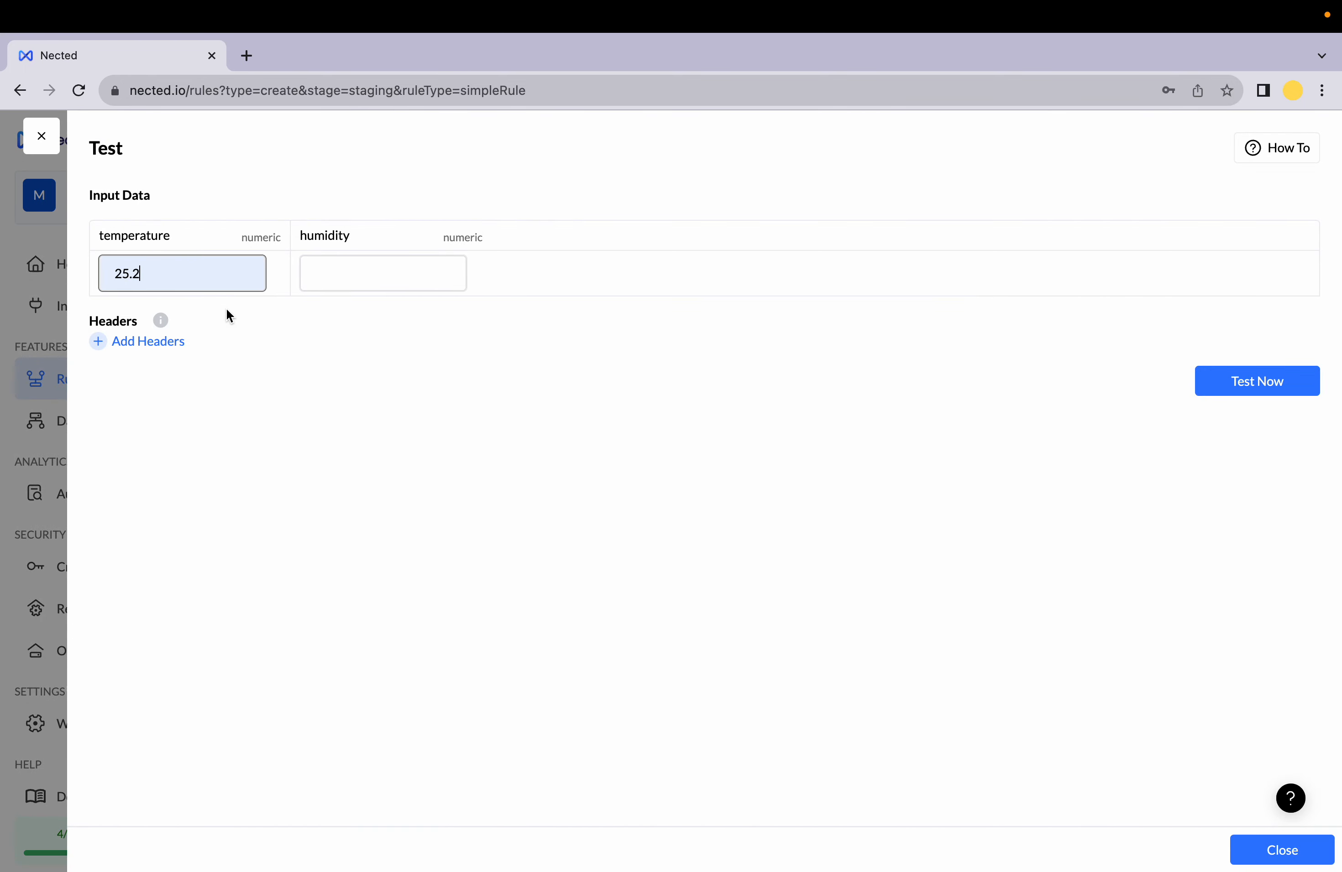
pyautogui.click(377, 269)
pyautogui.click(429, 314)
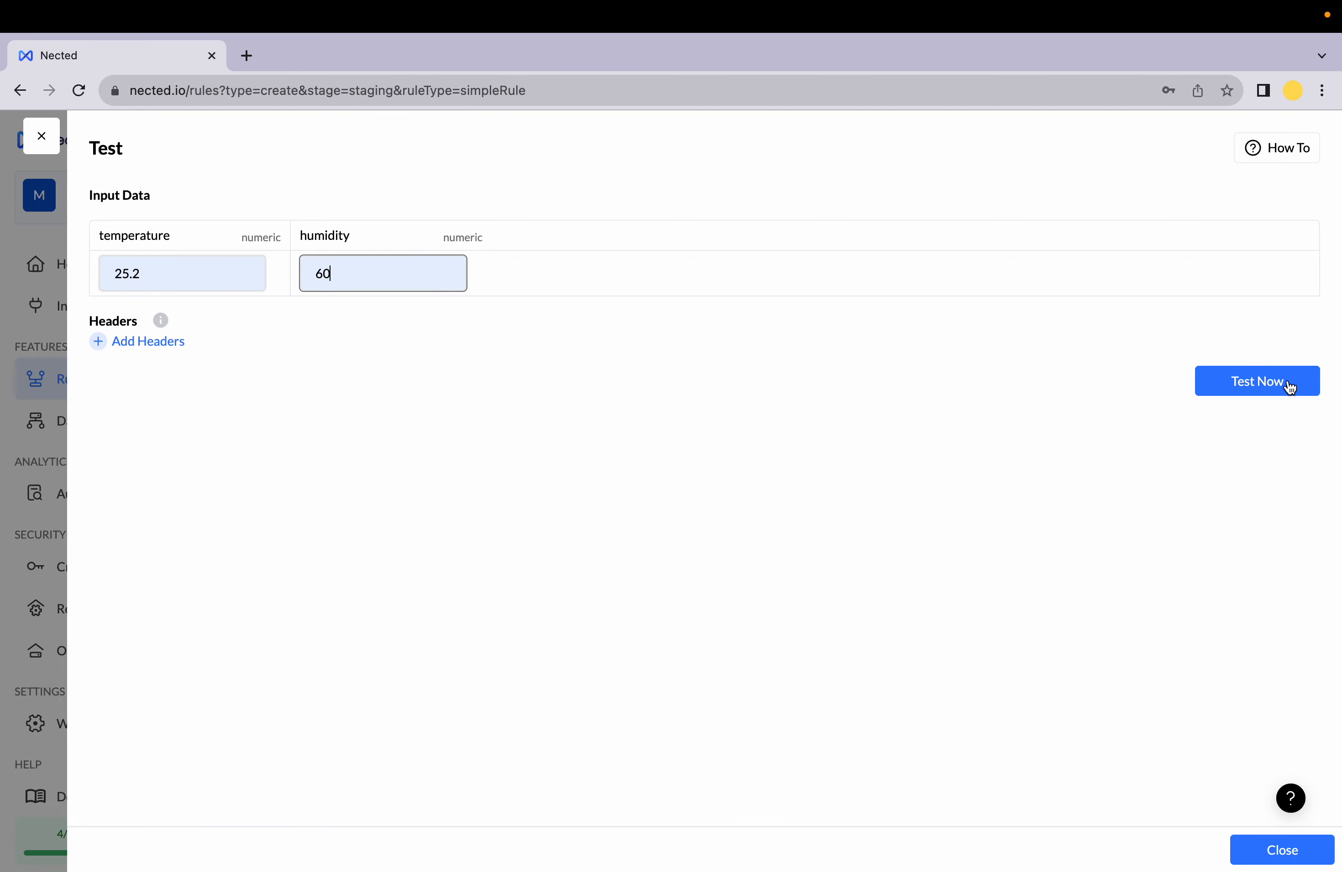
pyautogui.click(1257, 382)
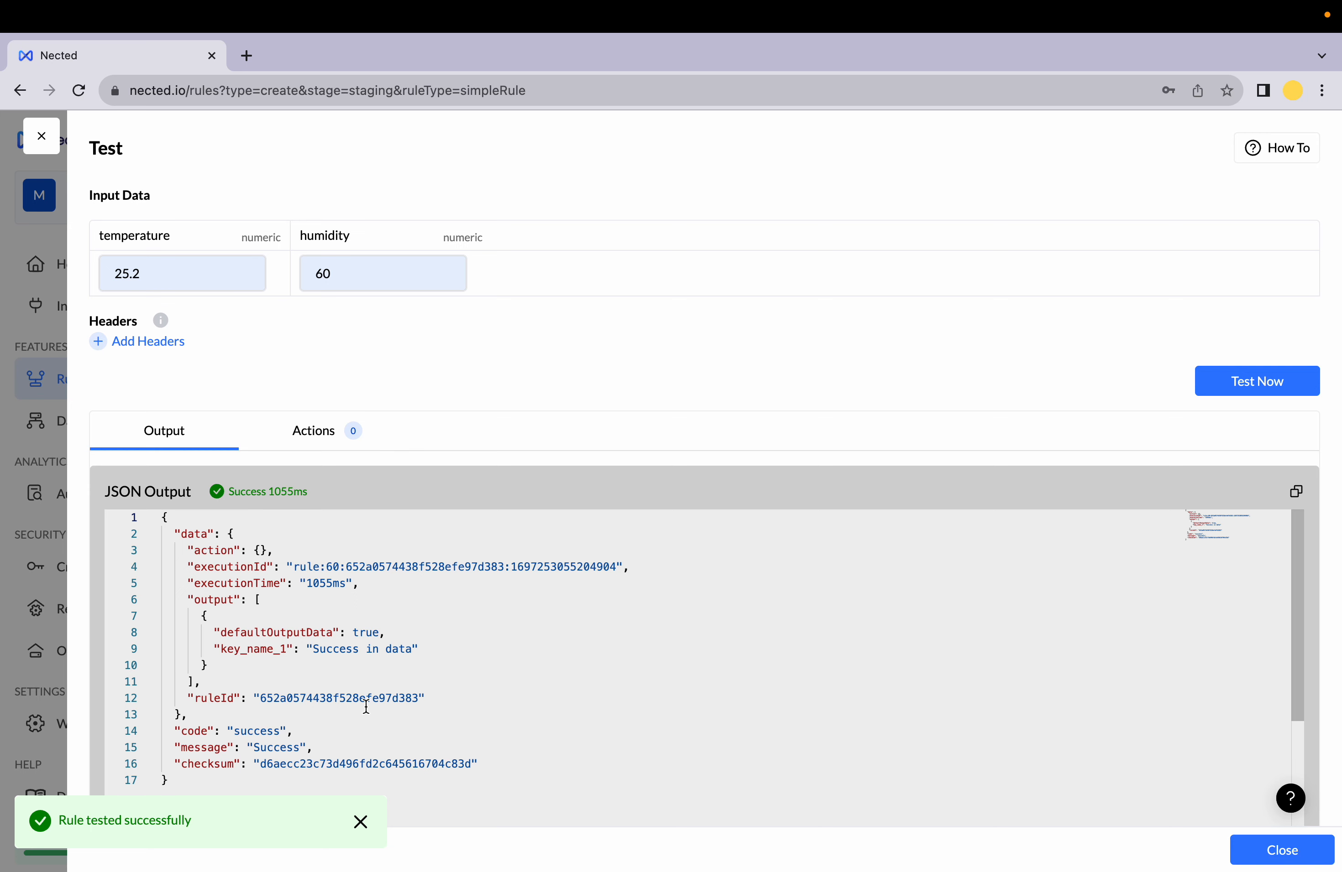
pyautogui.doubleClick(314, 652)
pyautogui.moveTo(314, 655); pyautogui.dragTo(420, 650)
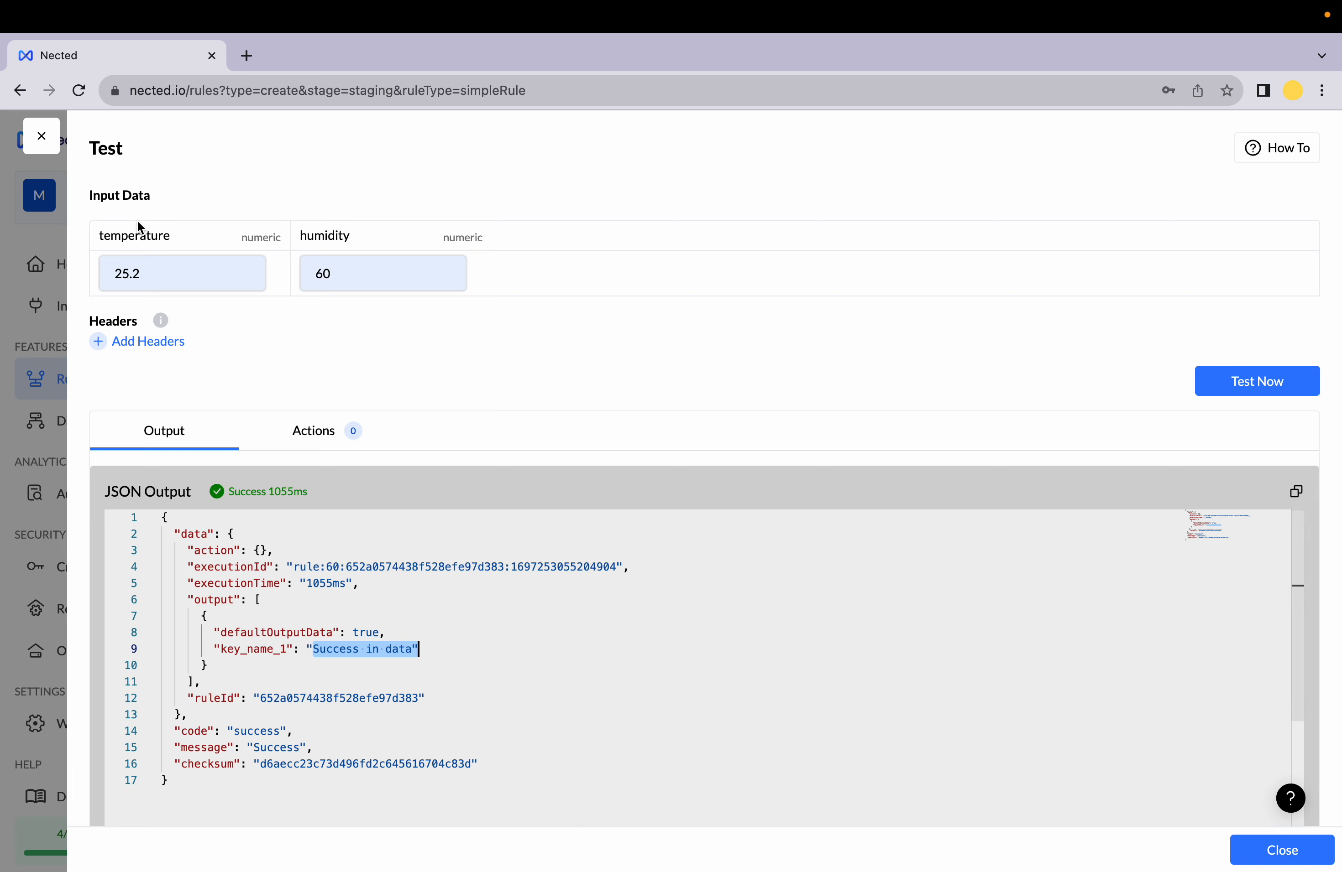
# Step: Rerun the staging test with temperature 24 and humidity 60
pyautogui.click(192, 279)
pyautogui.press('BackSpace')
pyautogui.press('BackSpace')
pyautogui.press('BackSpace')
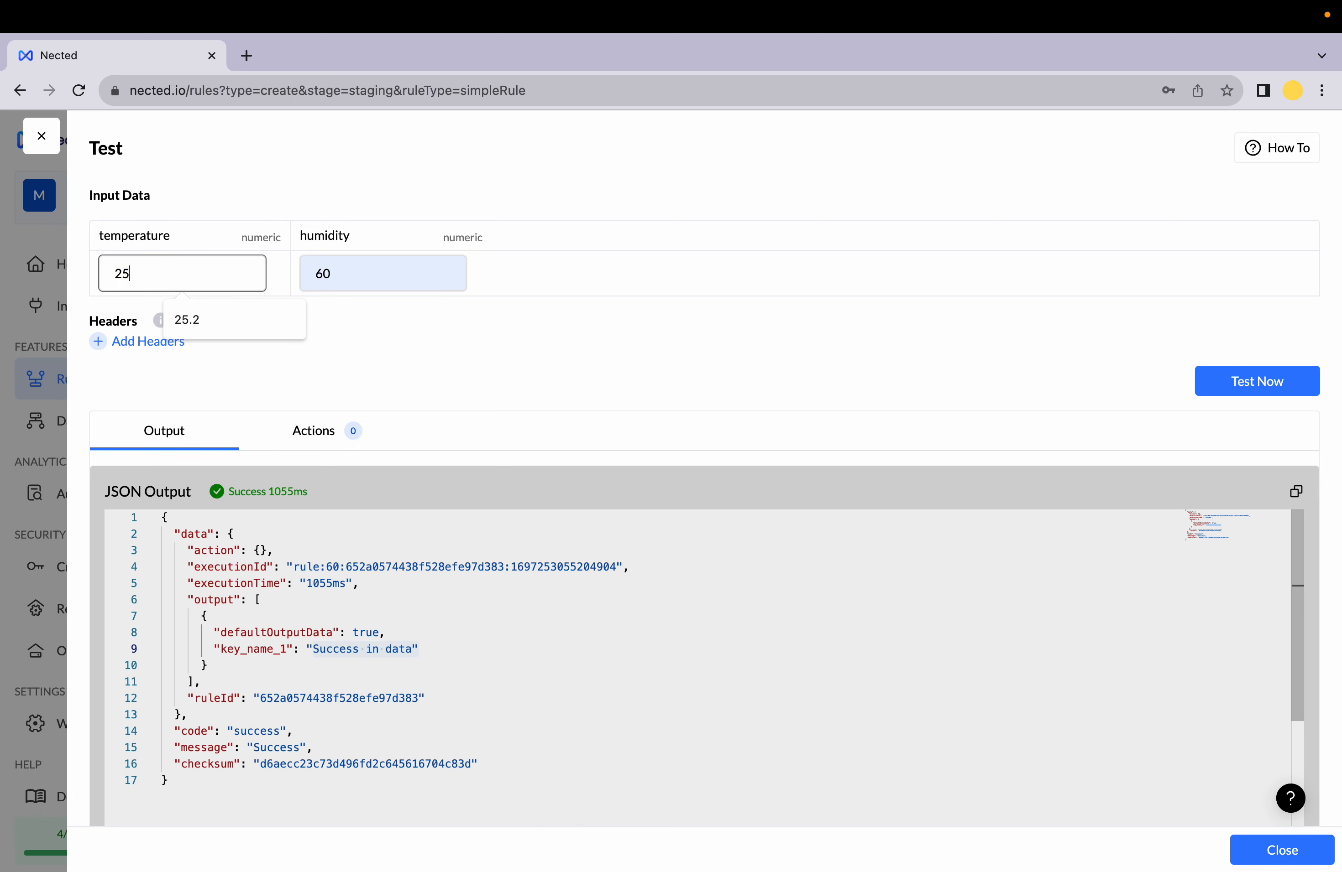
pyautogui.write('4')
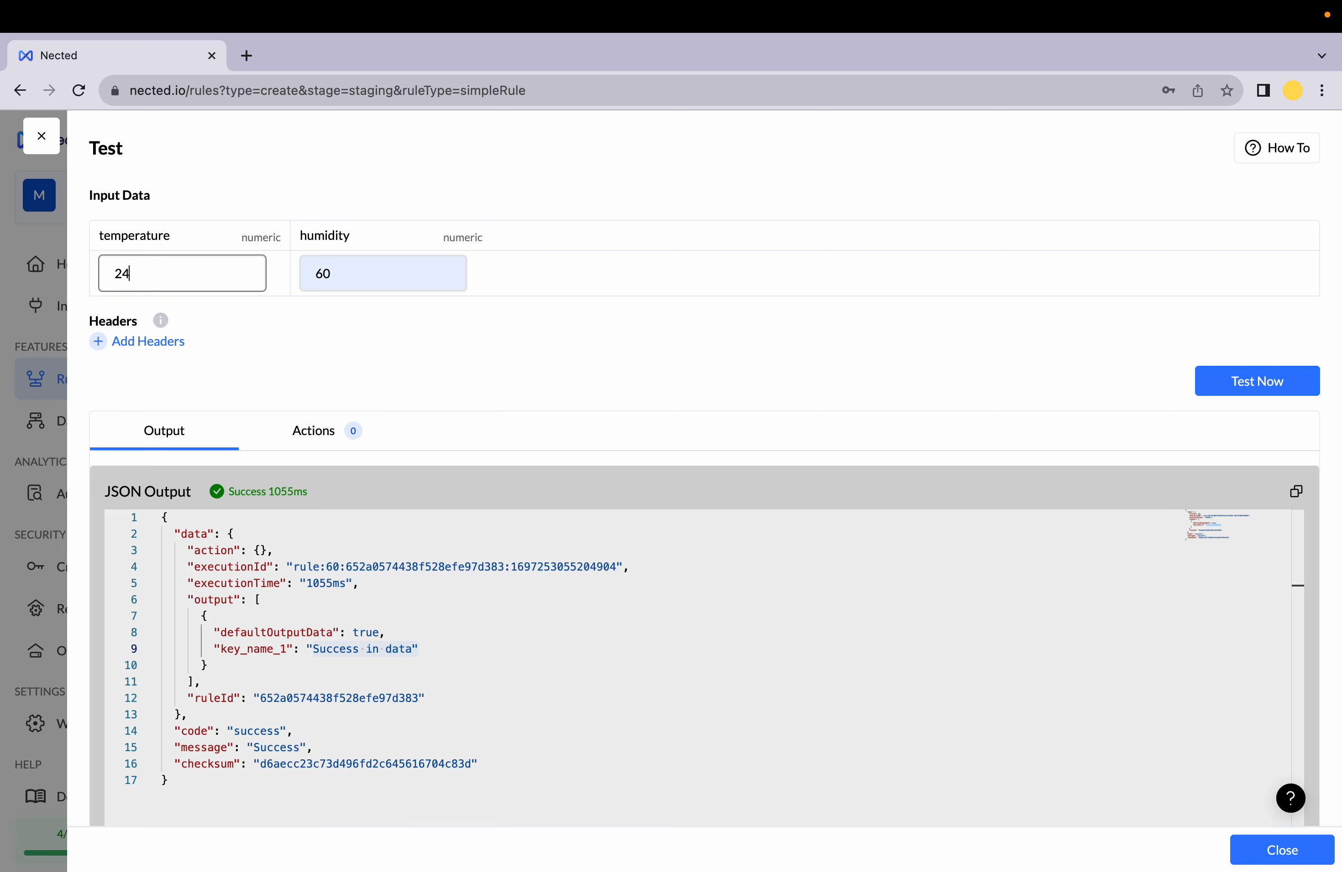
pyautogui.click(896, 318)
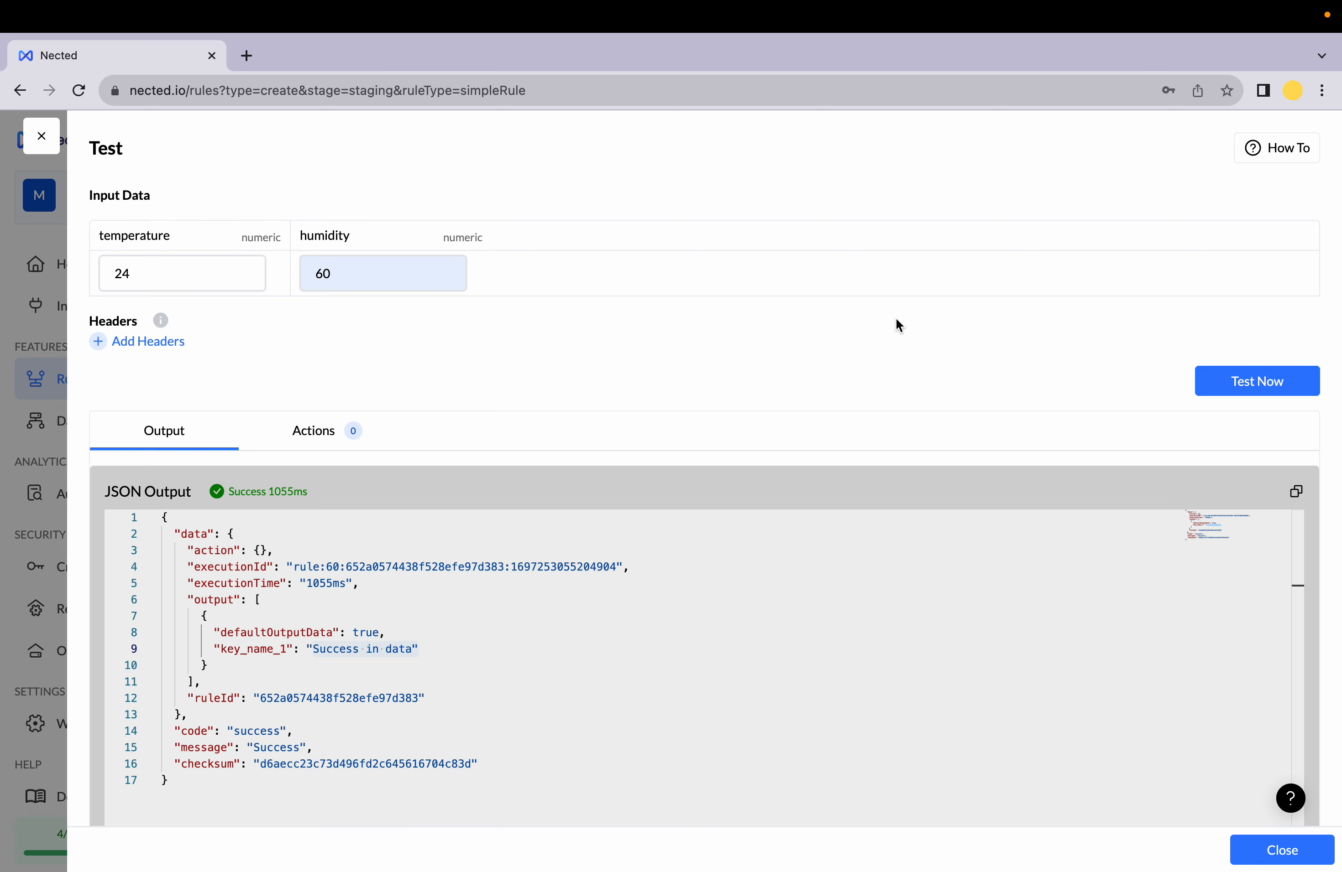
pyautogui.click(1267, 387)
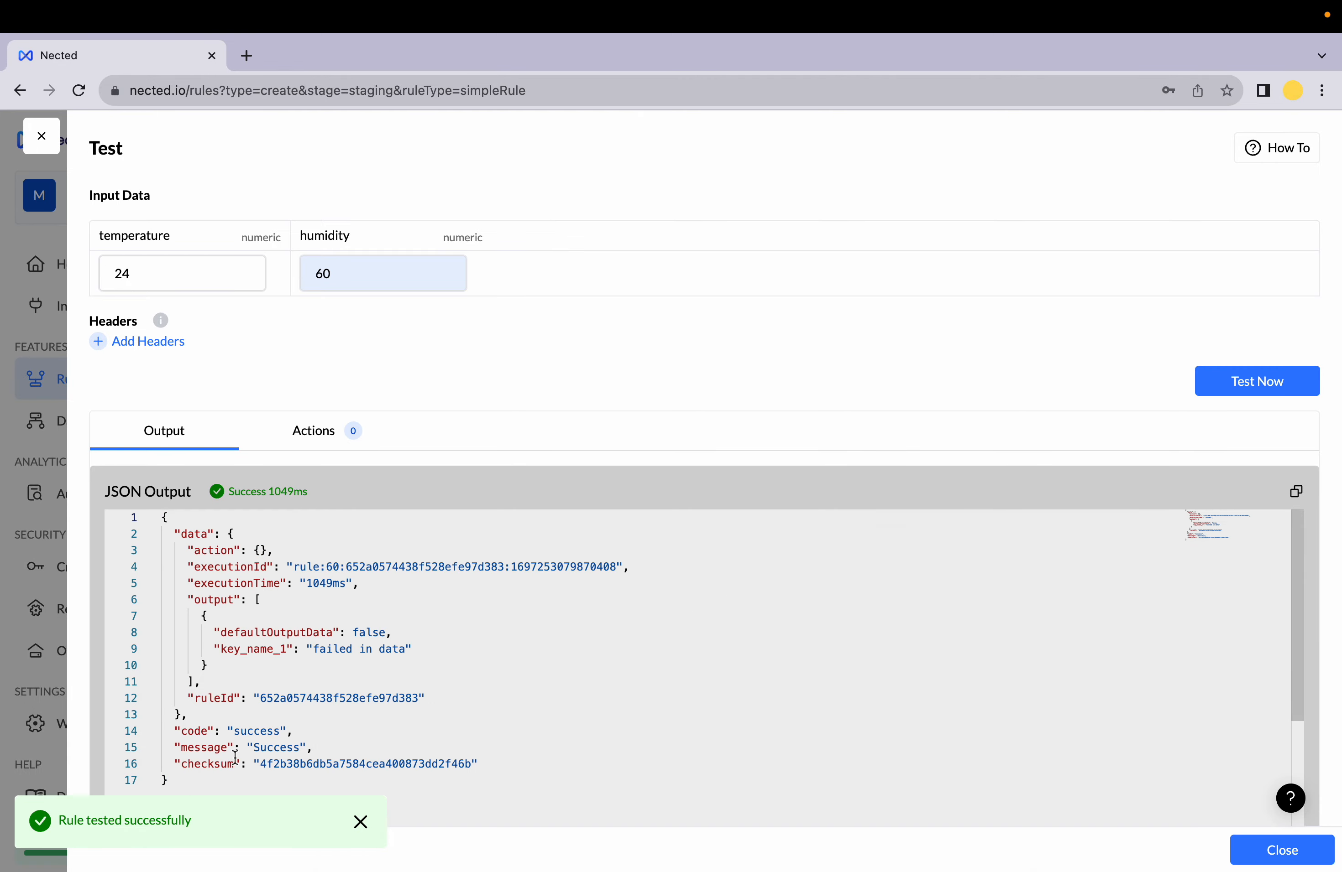
# Step: Inspect the key_name_1 value in the JSON output and the test's actions, and close the test
pyautogui.doubleClick(321, 650)
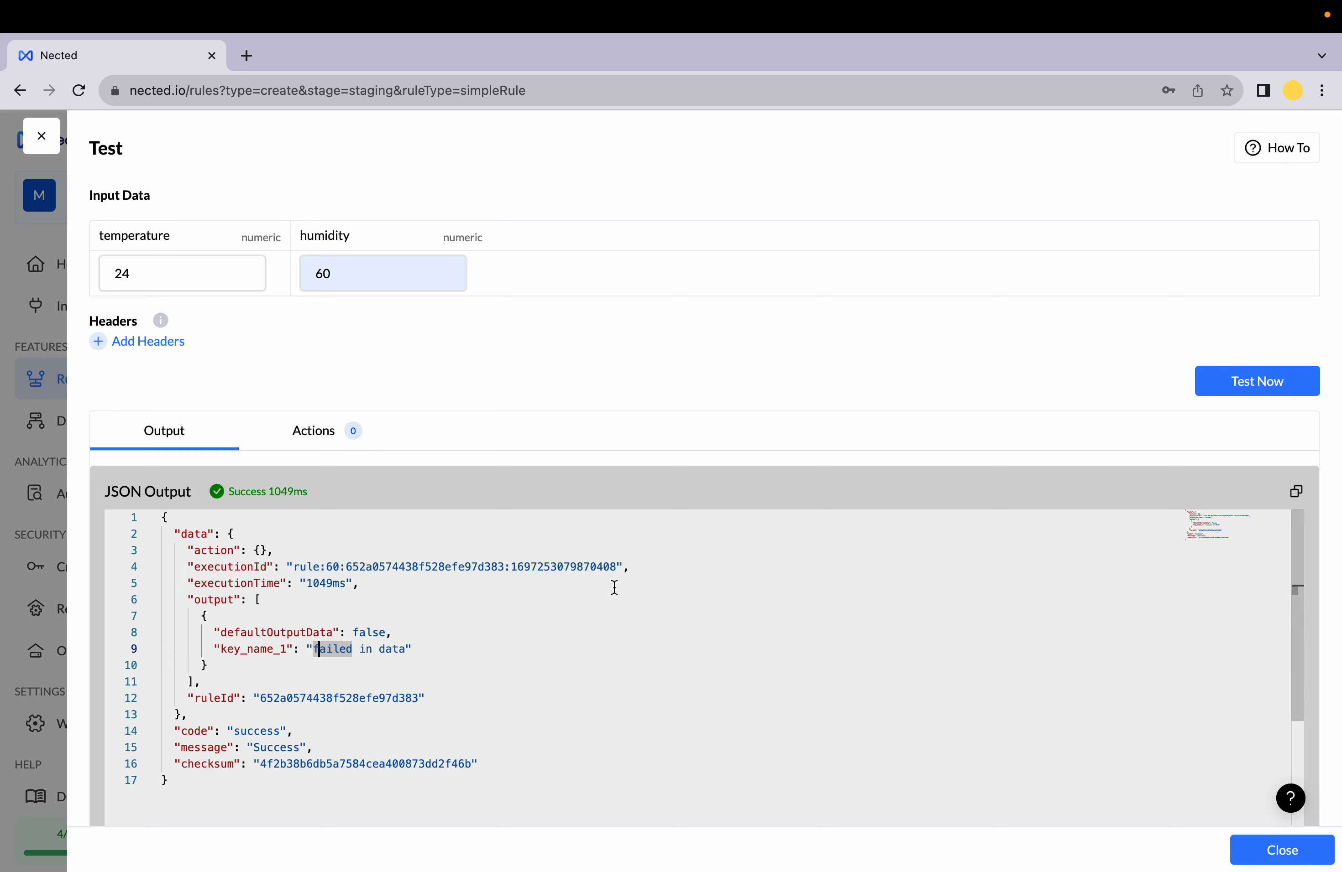
pyautogui.click(321, 437)
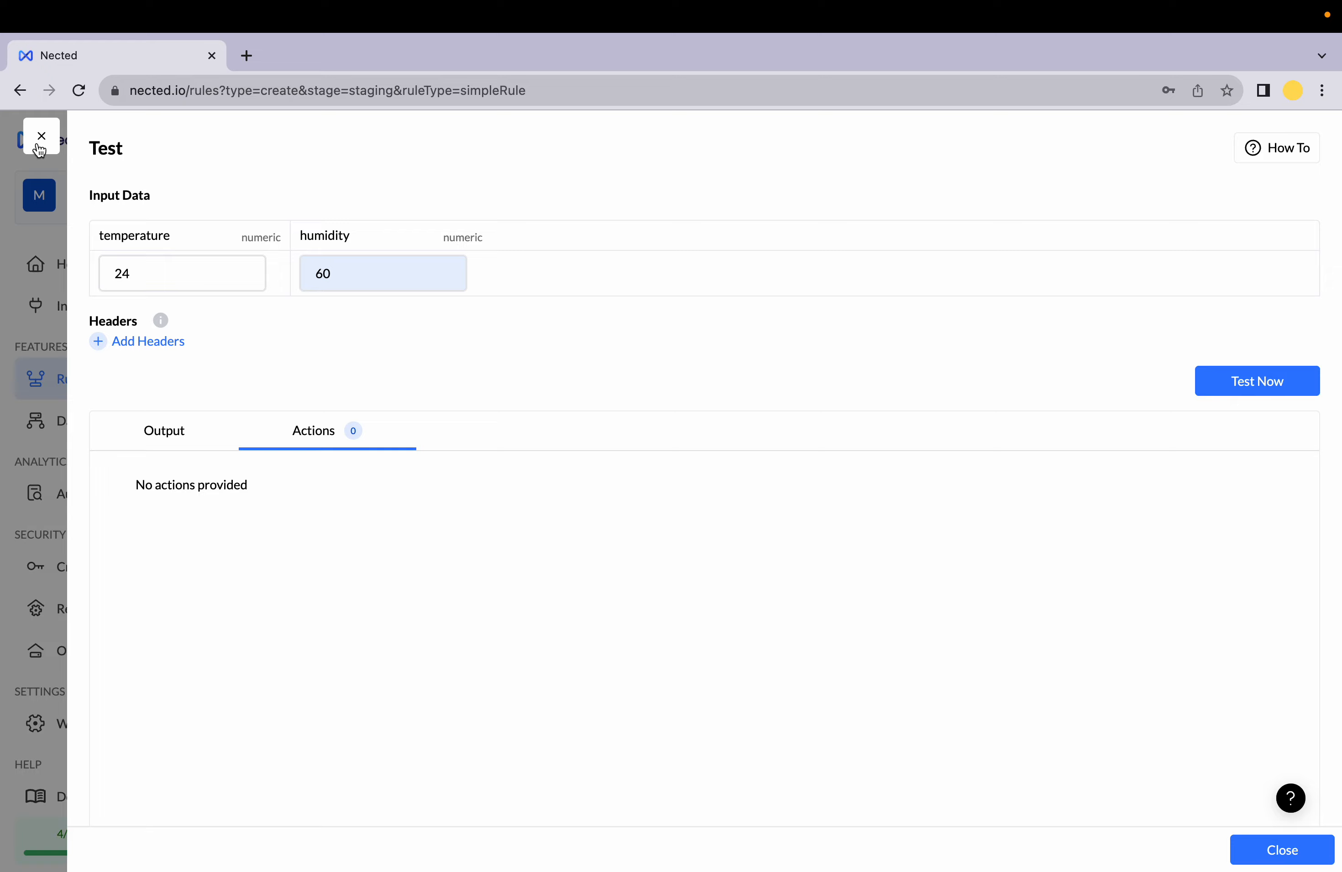
pyautogui.click(1262, 860)
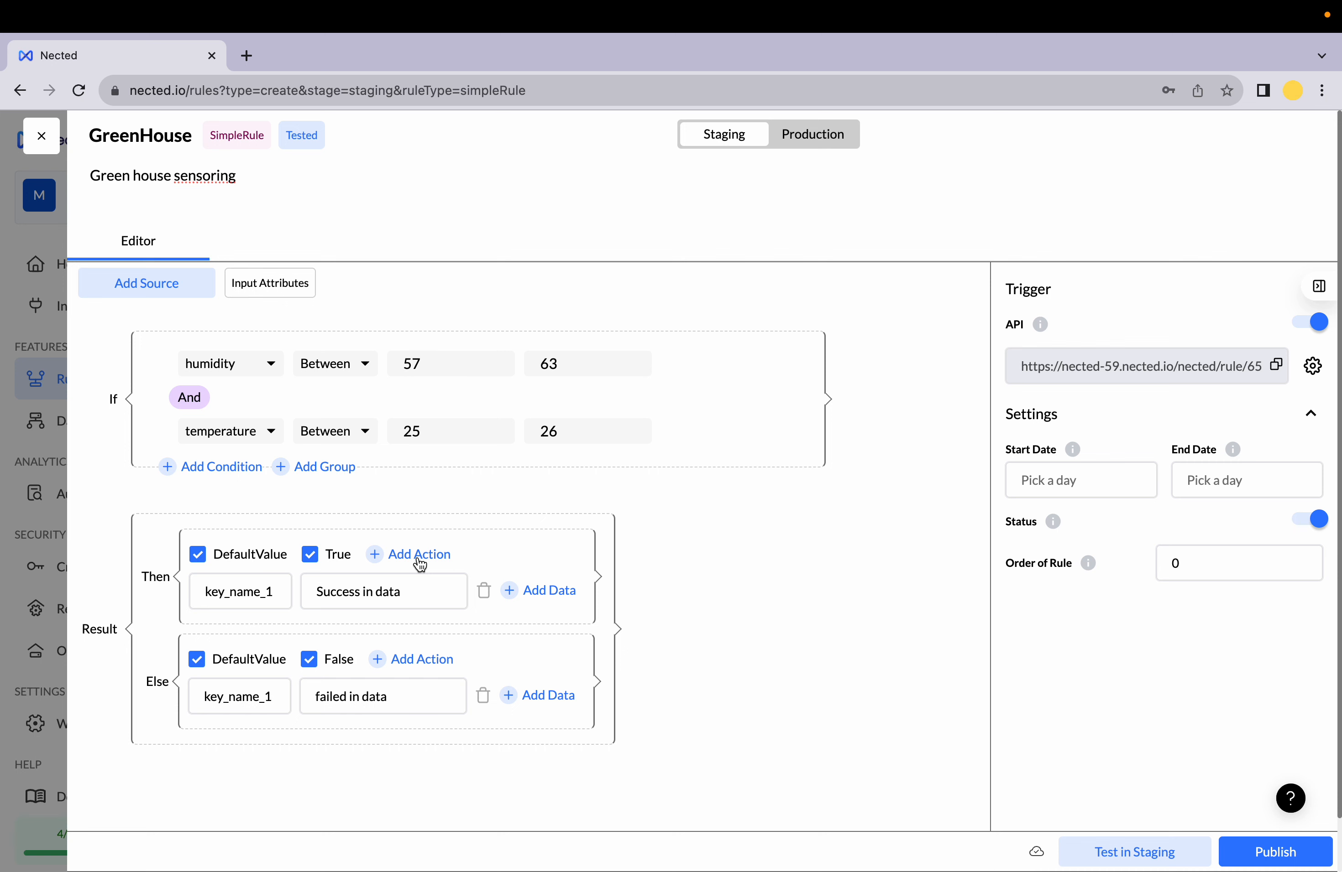
# Step: Try out a greenhouse_sensor action on the rule's Then result and remove it again
pyautogui.click(420, 565)
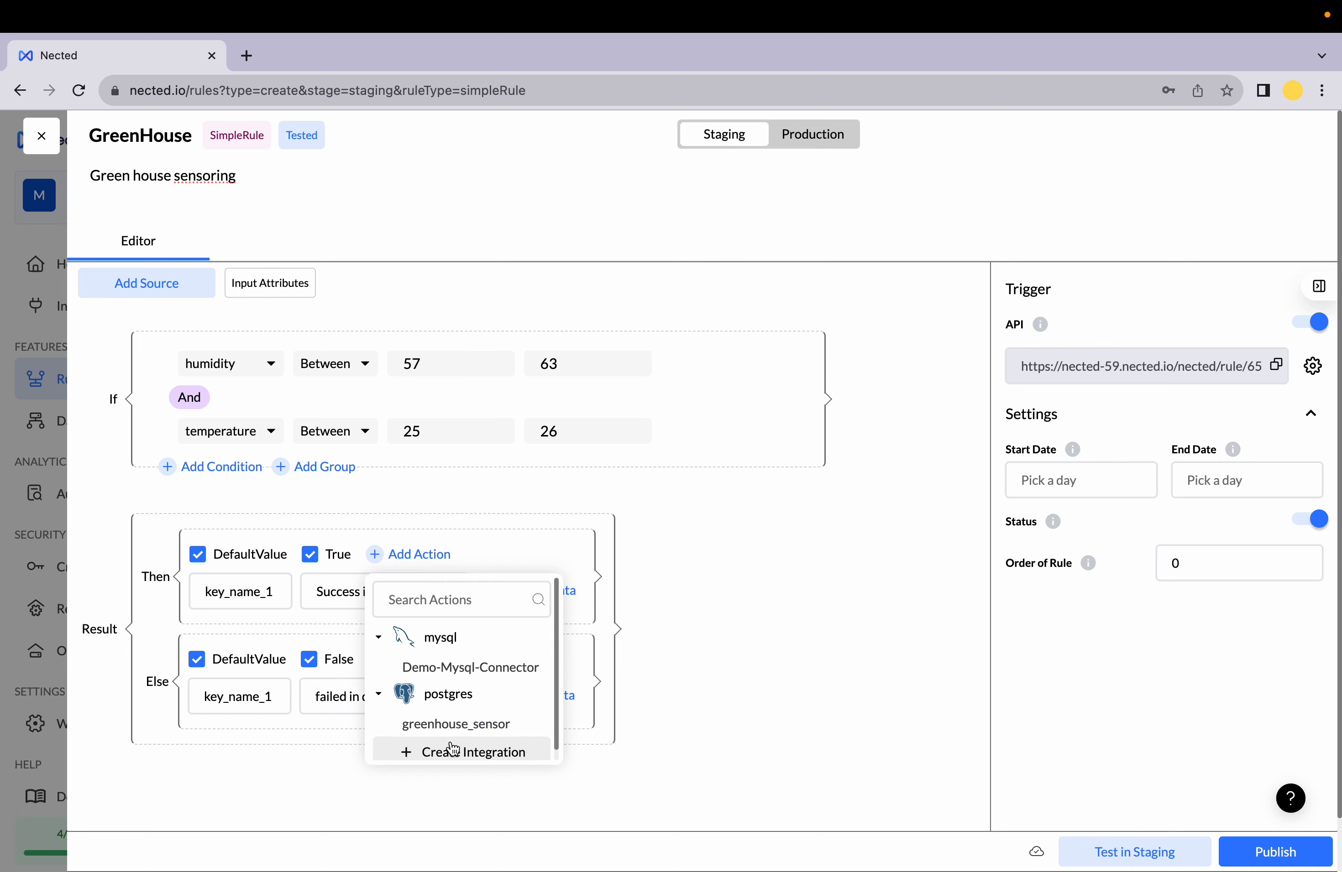
pyautogui.click(451, 725)
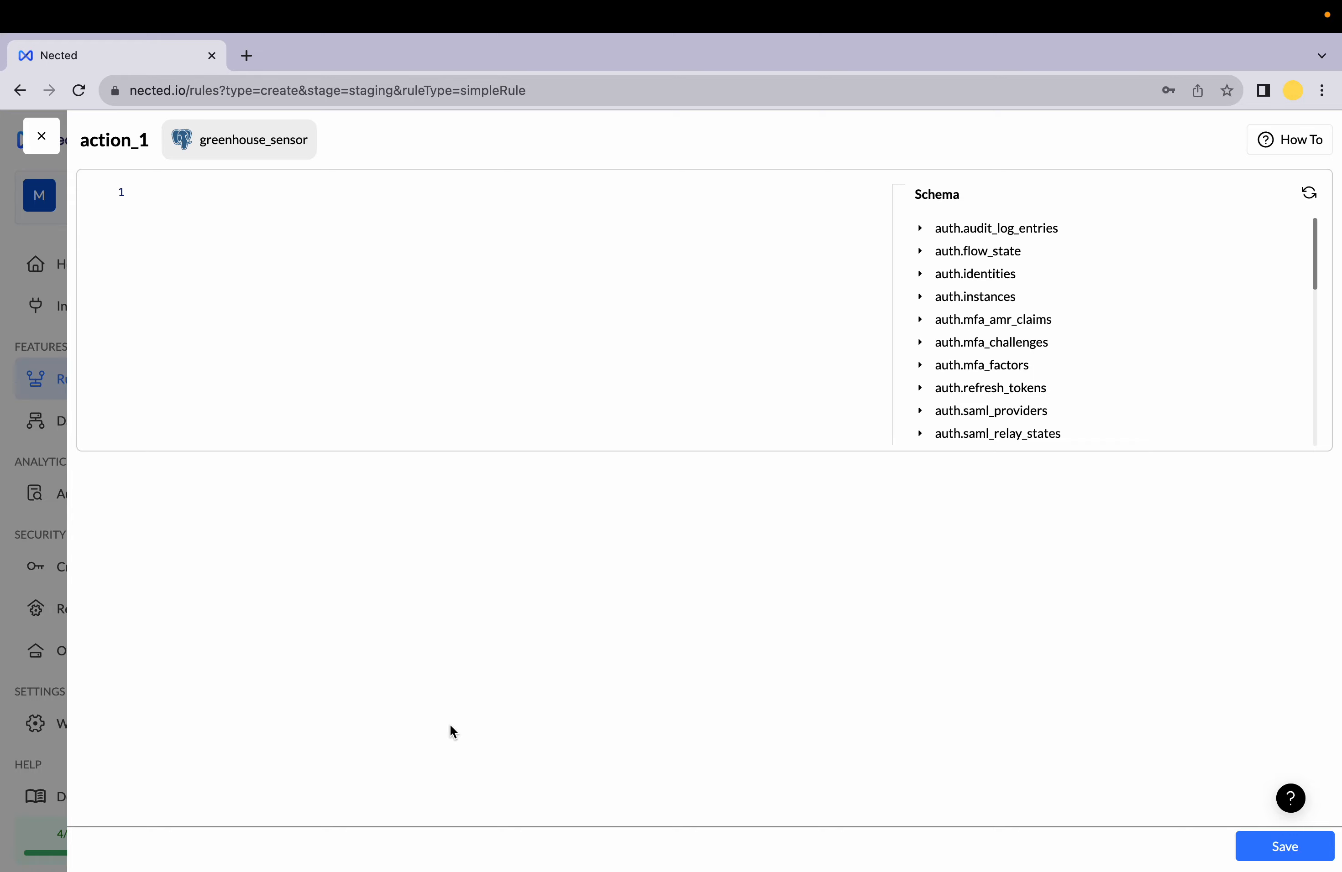
pyautogui.click(49, 134)
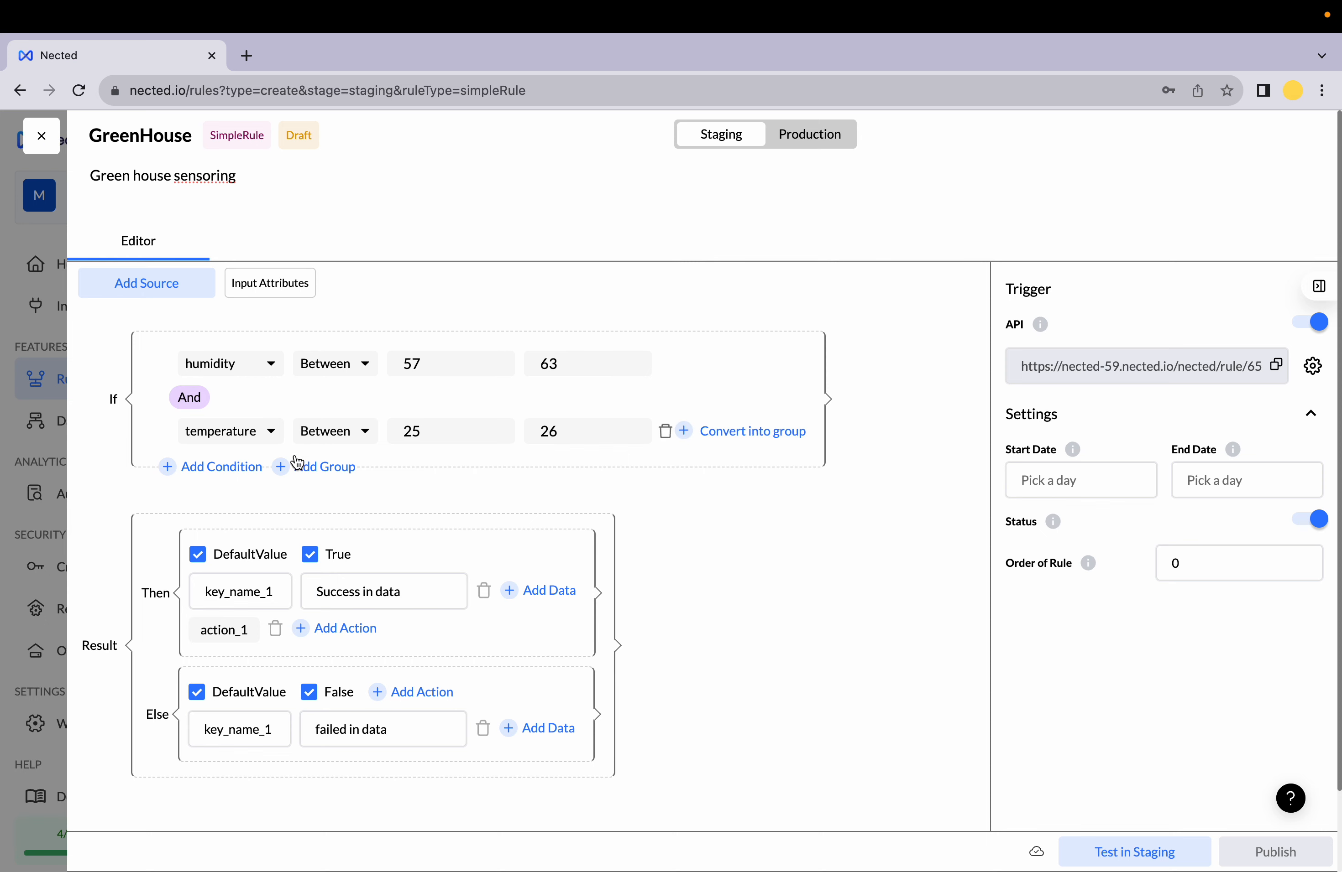
pyautogui.click(276, 632)
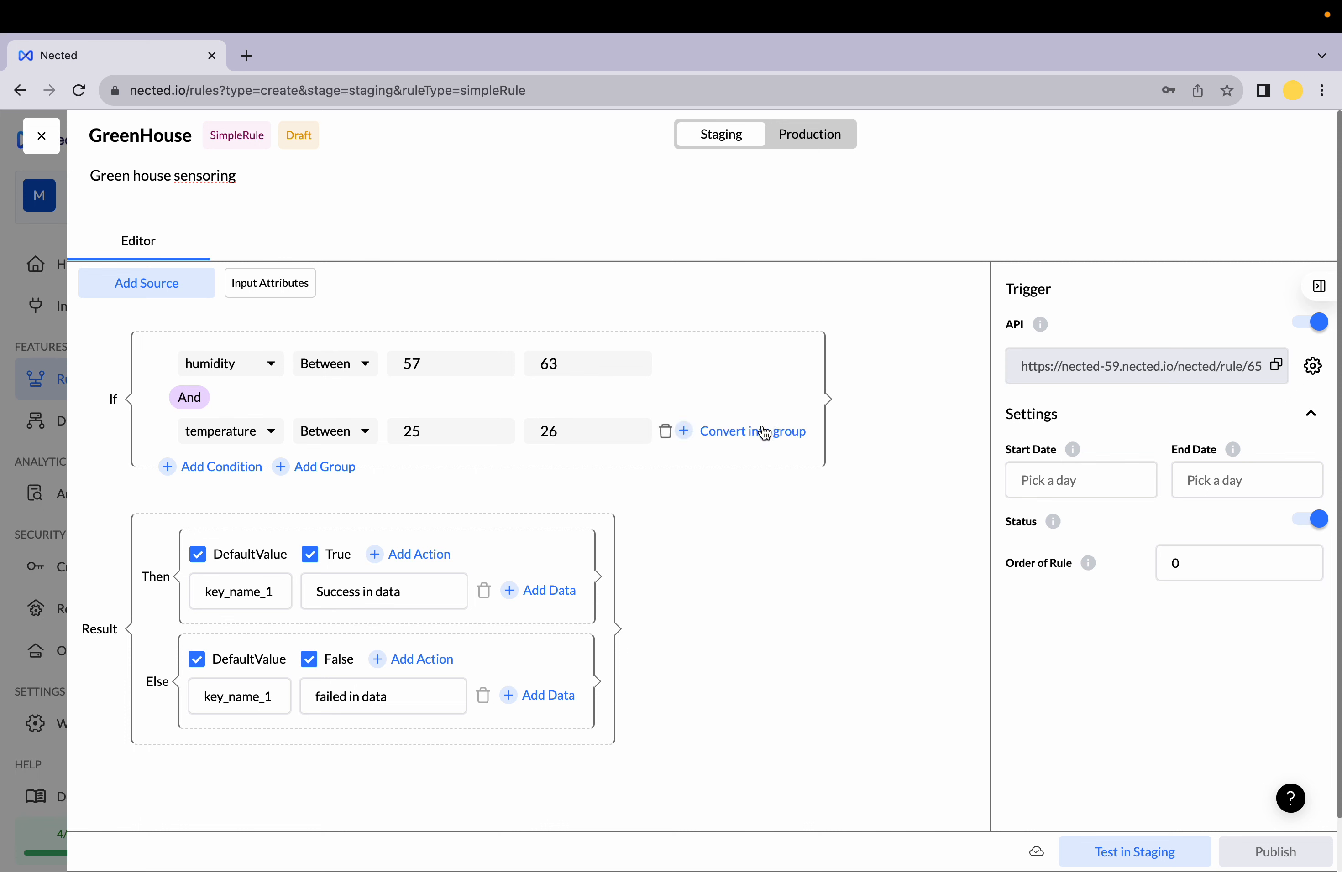
# Step: Convert the temperature condition into a group and add an empty Or condition inside it
pyautogui.click(765, 432)
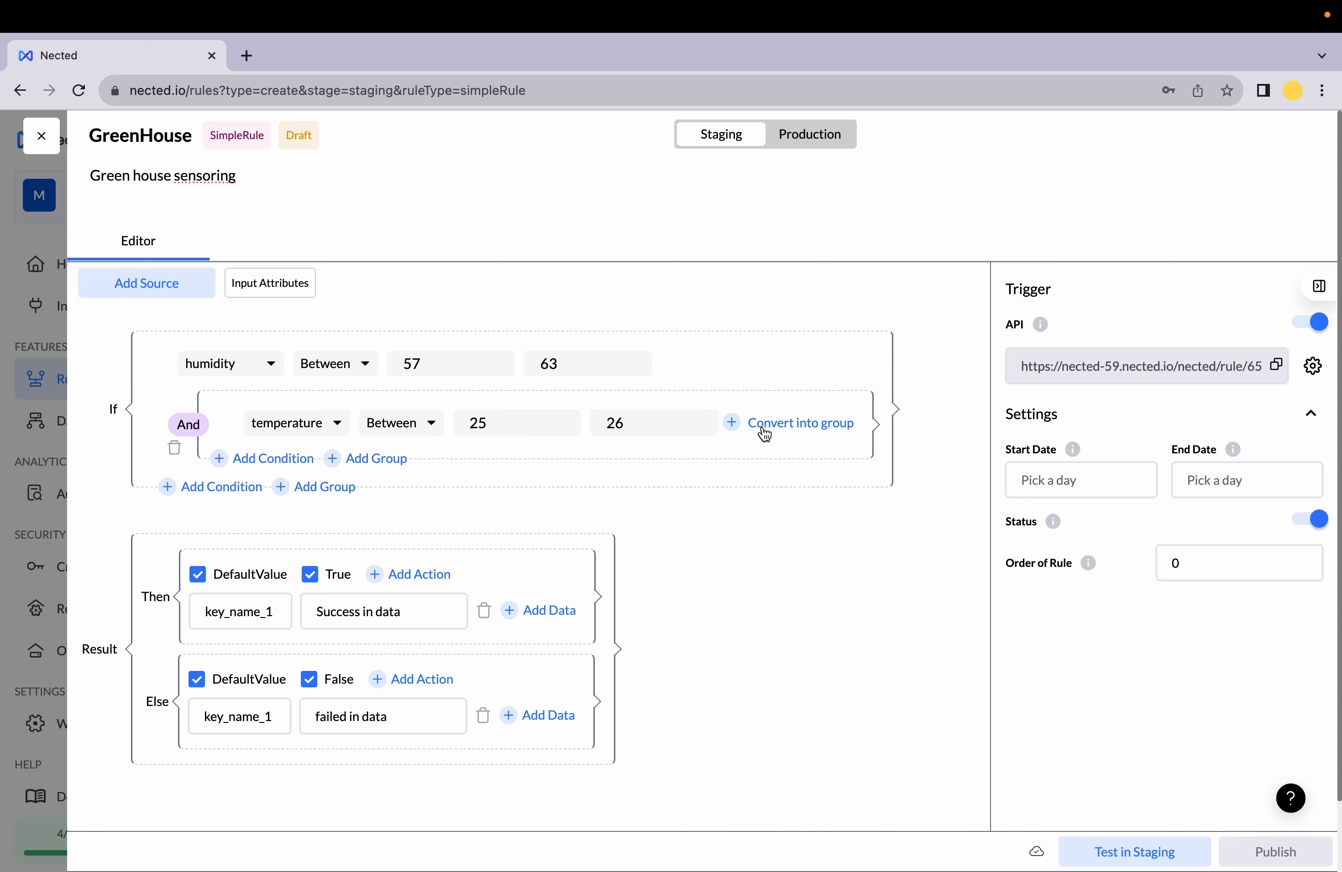
pyautogui.click(260, 463)
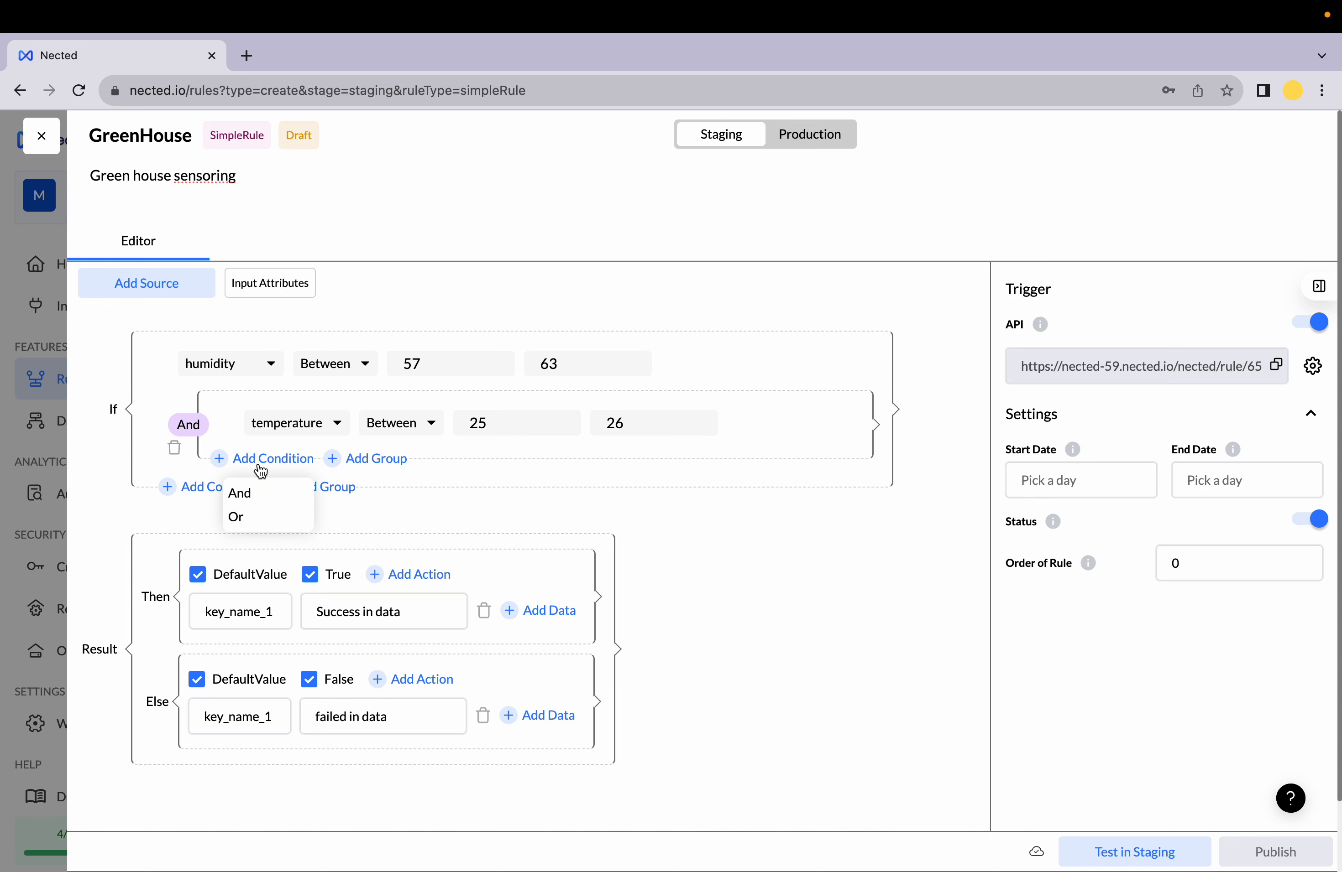
pyautogui.click(272, 518)
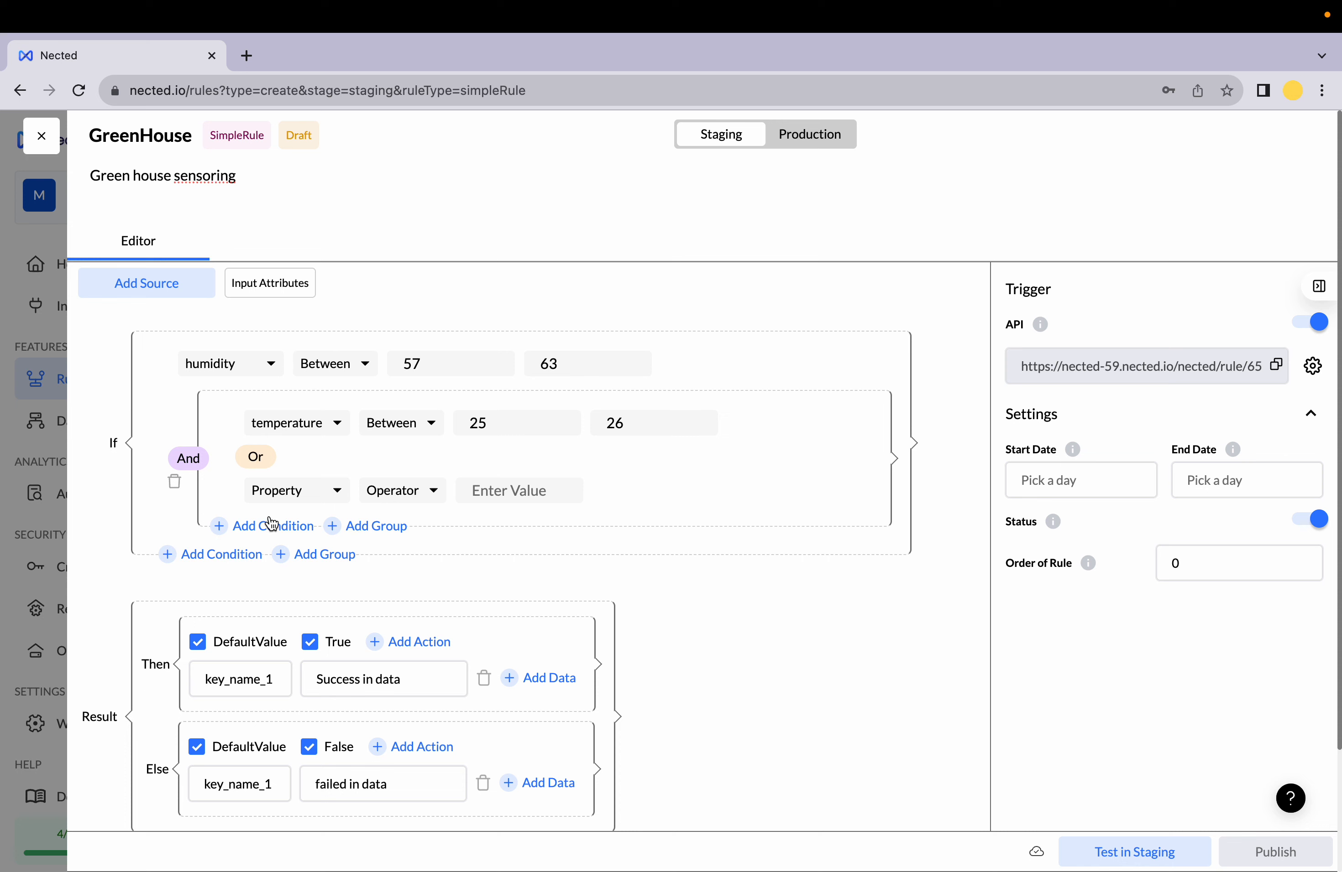
pyautogui.click(275, 492)
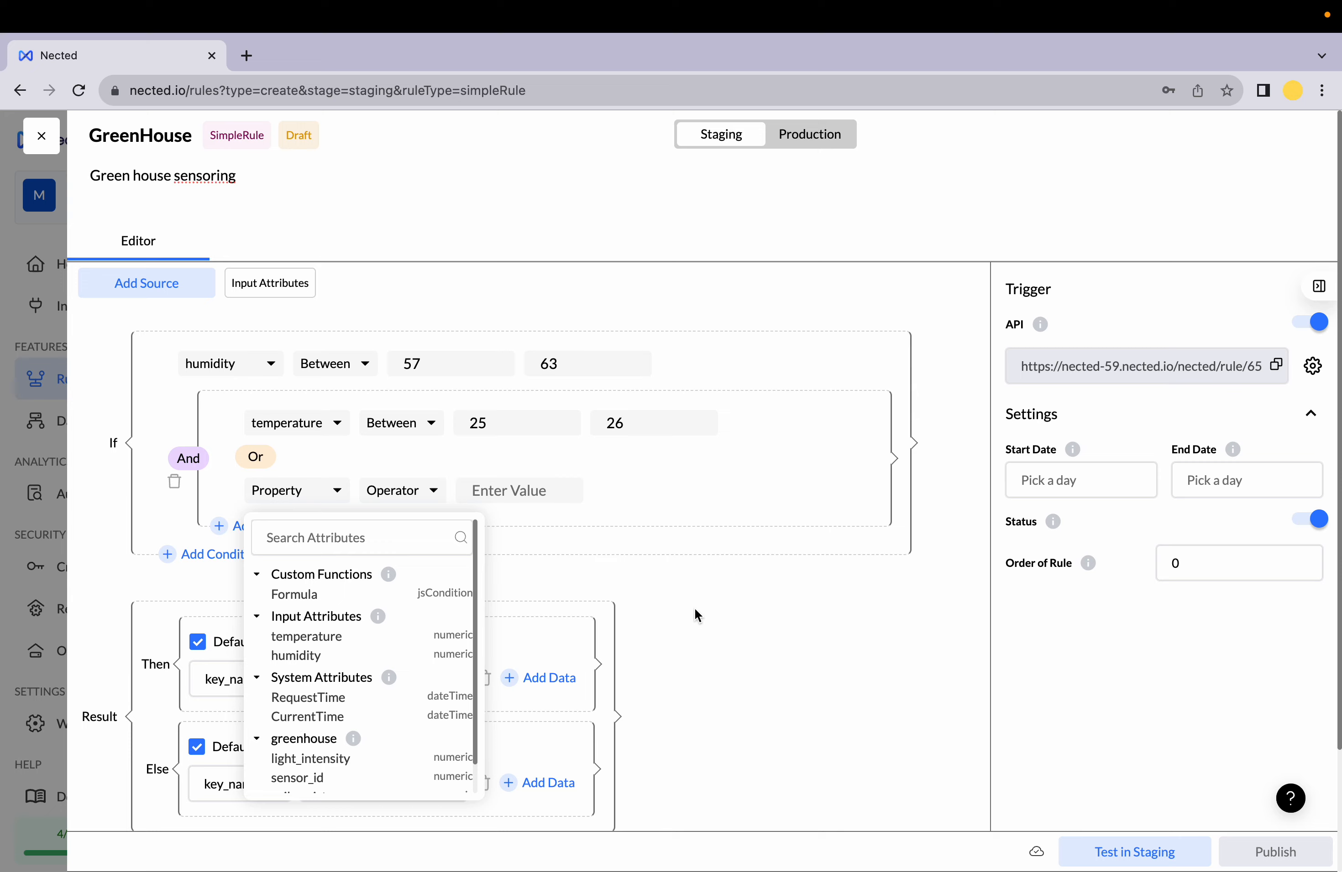
pyautogui.click(771, 599)
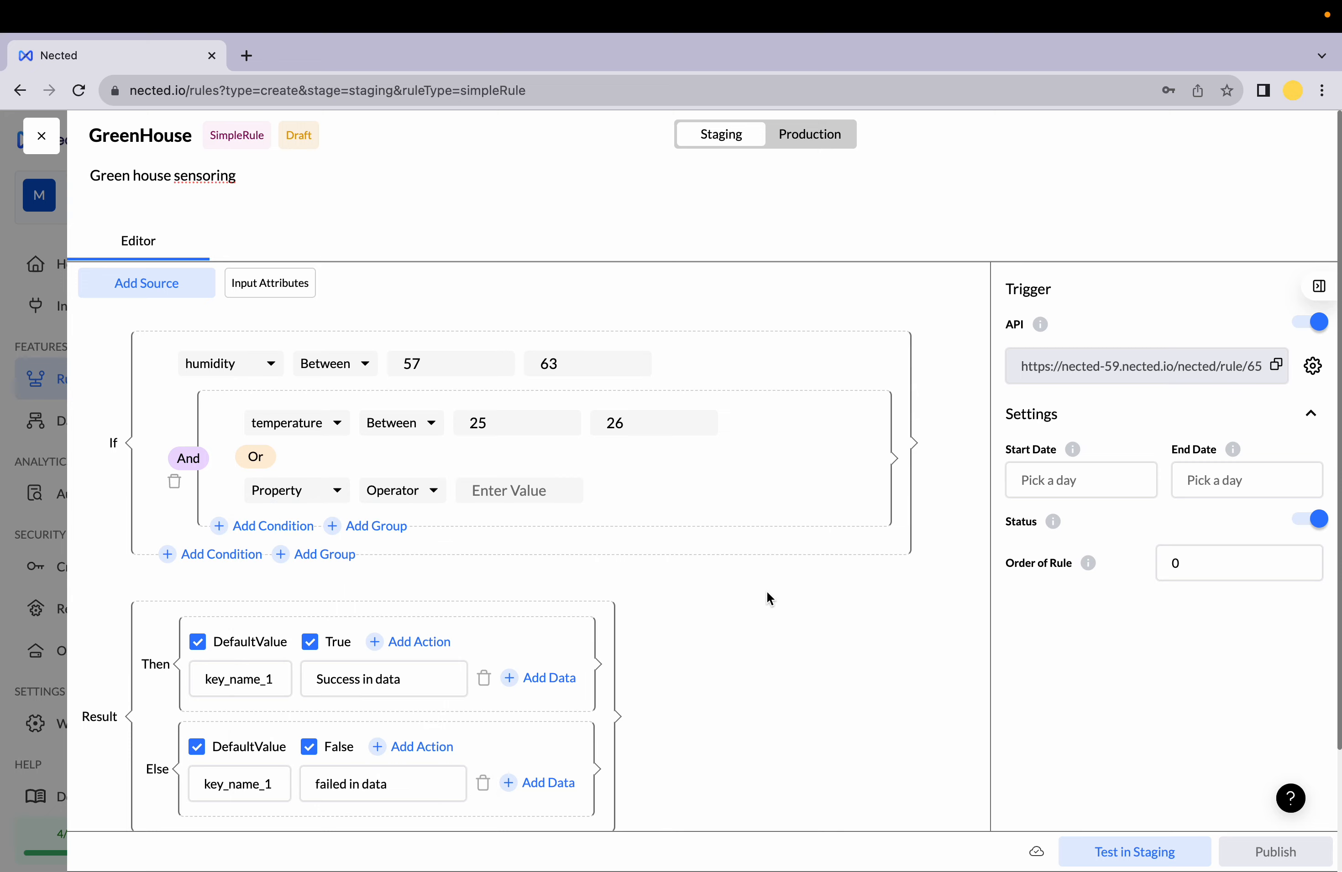
# Step: Add an input attribute named Soil with type greenhouse and data mapping soil_moisture, and save the input data
pyautogui.click(248, 287)
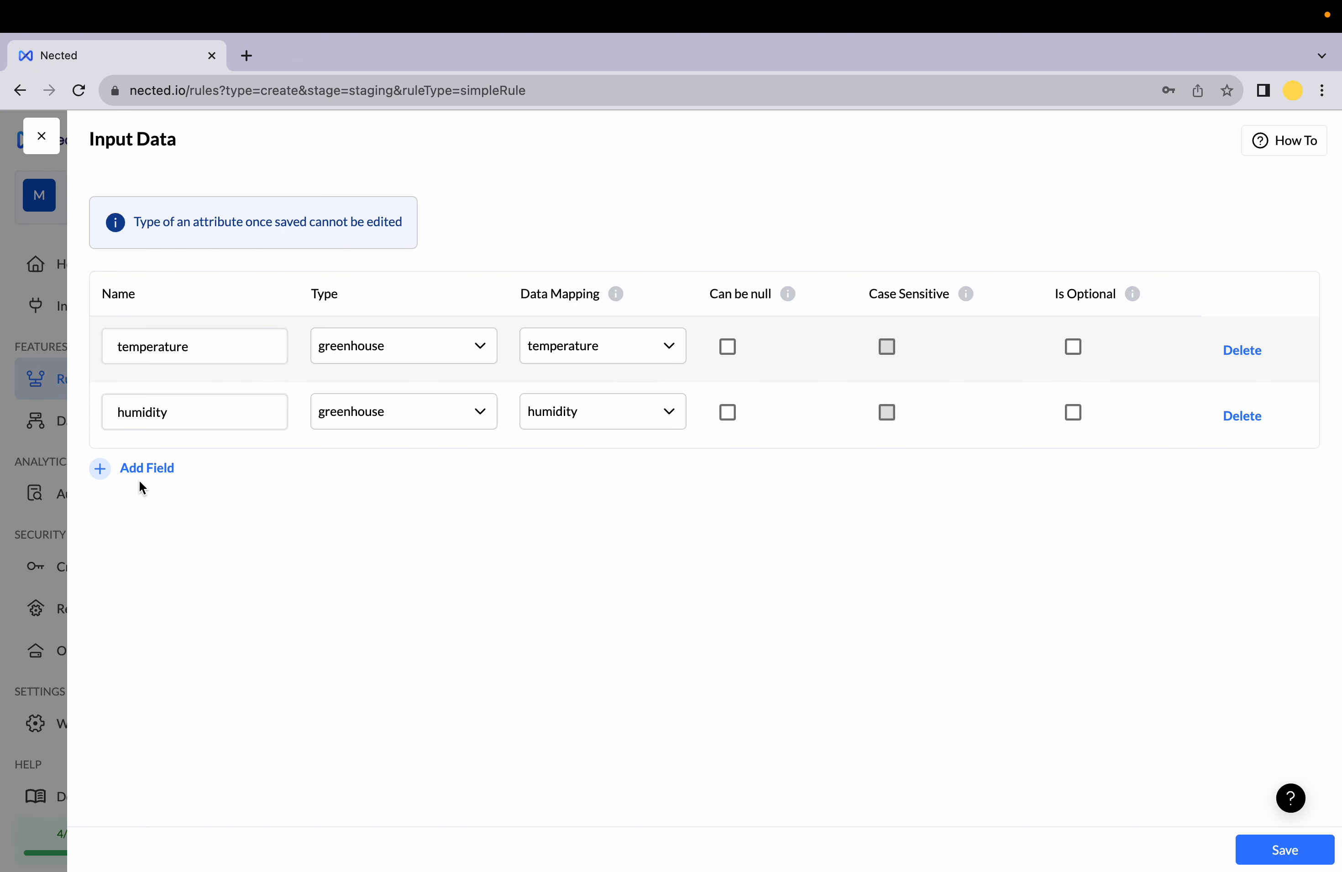
pyautogui.click(136, 481)
pyautogui.click(146, 479)
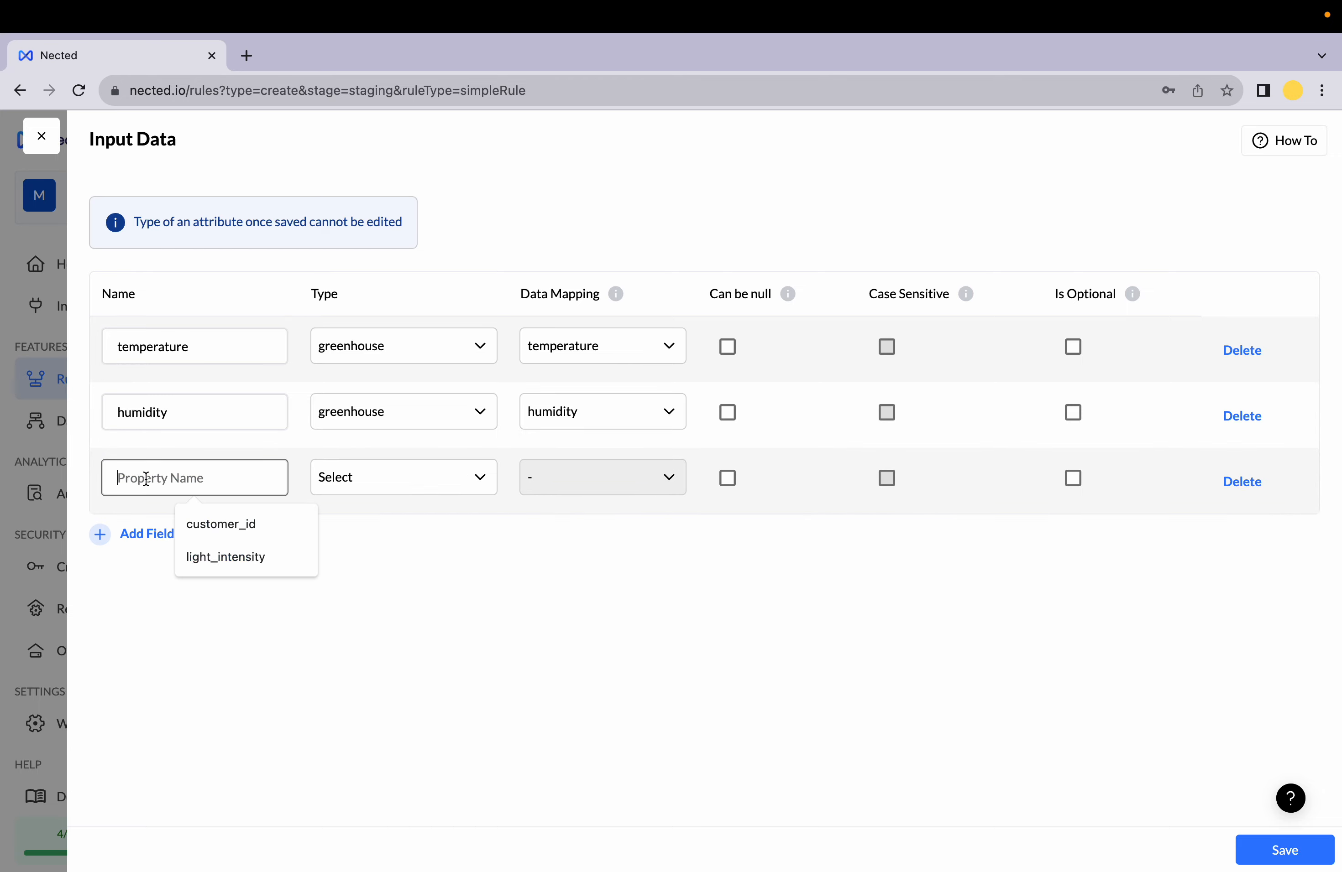
pyautogui.write('Soil')
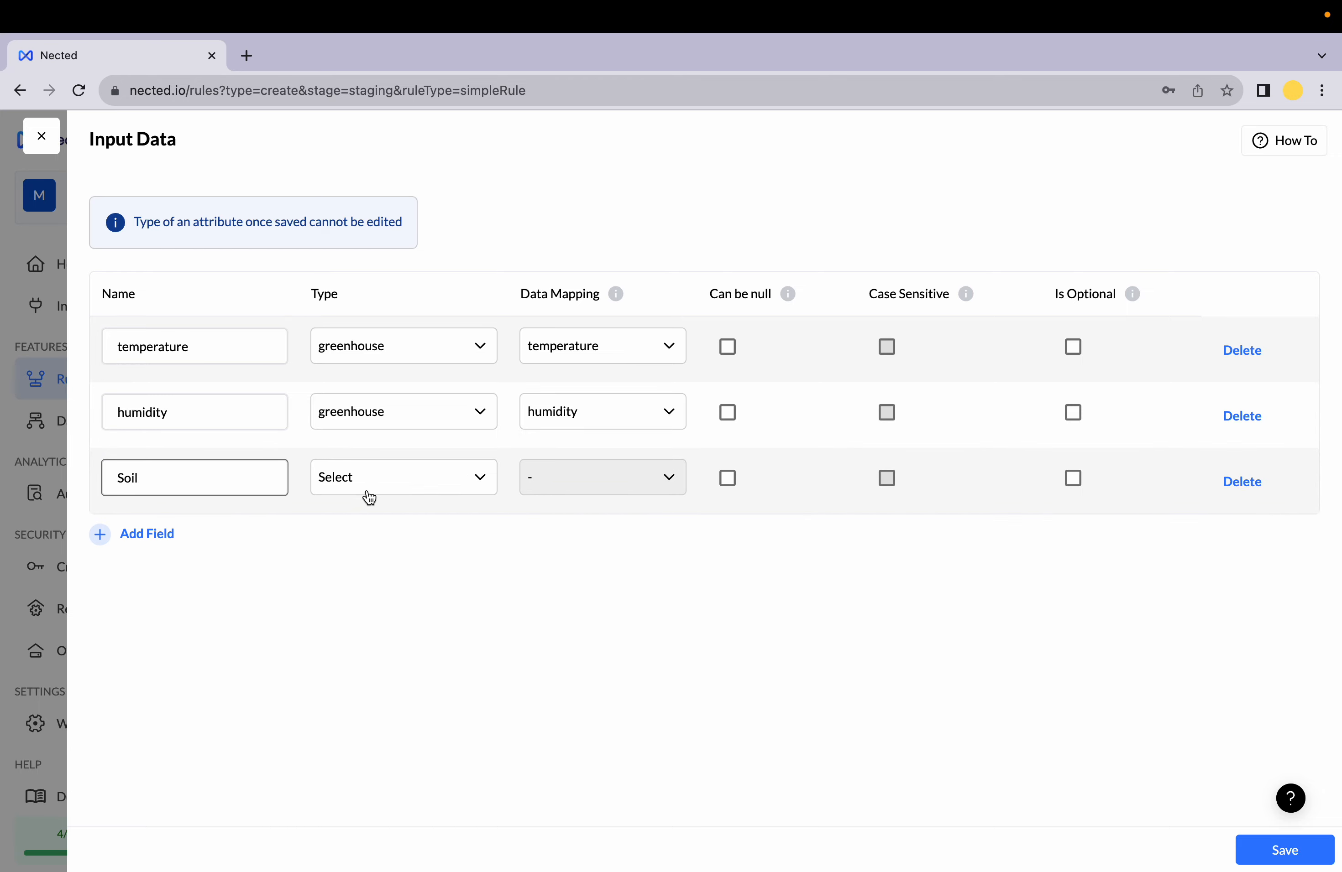
pyautogui.click(373, 488)
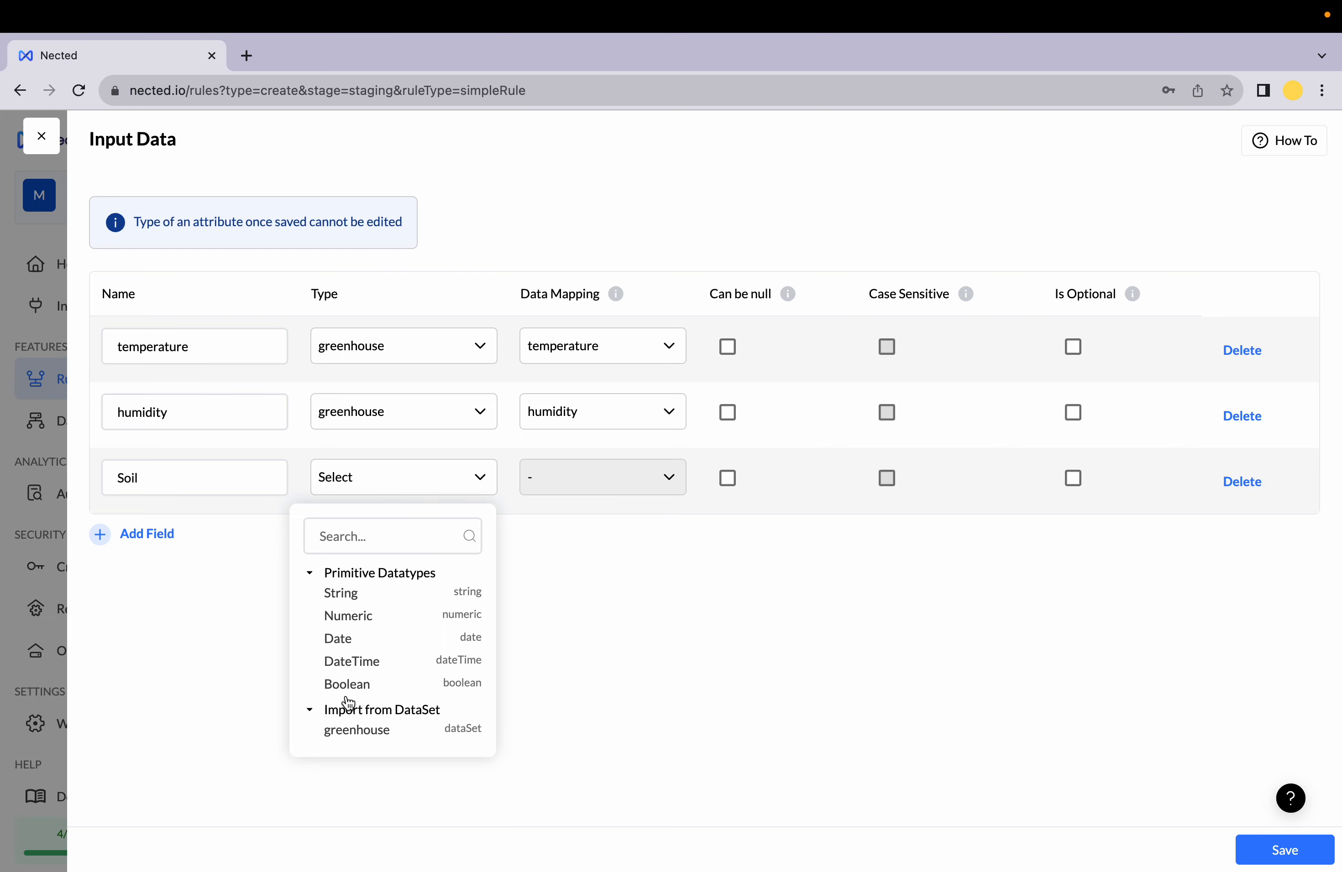
pyautogui.click(346, 730)
pyautogui.click(659, 485)
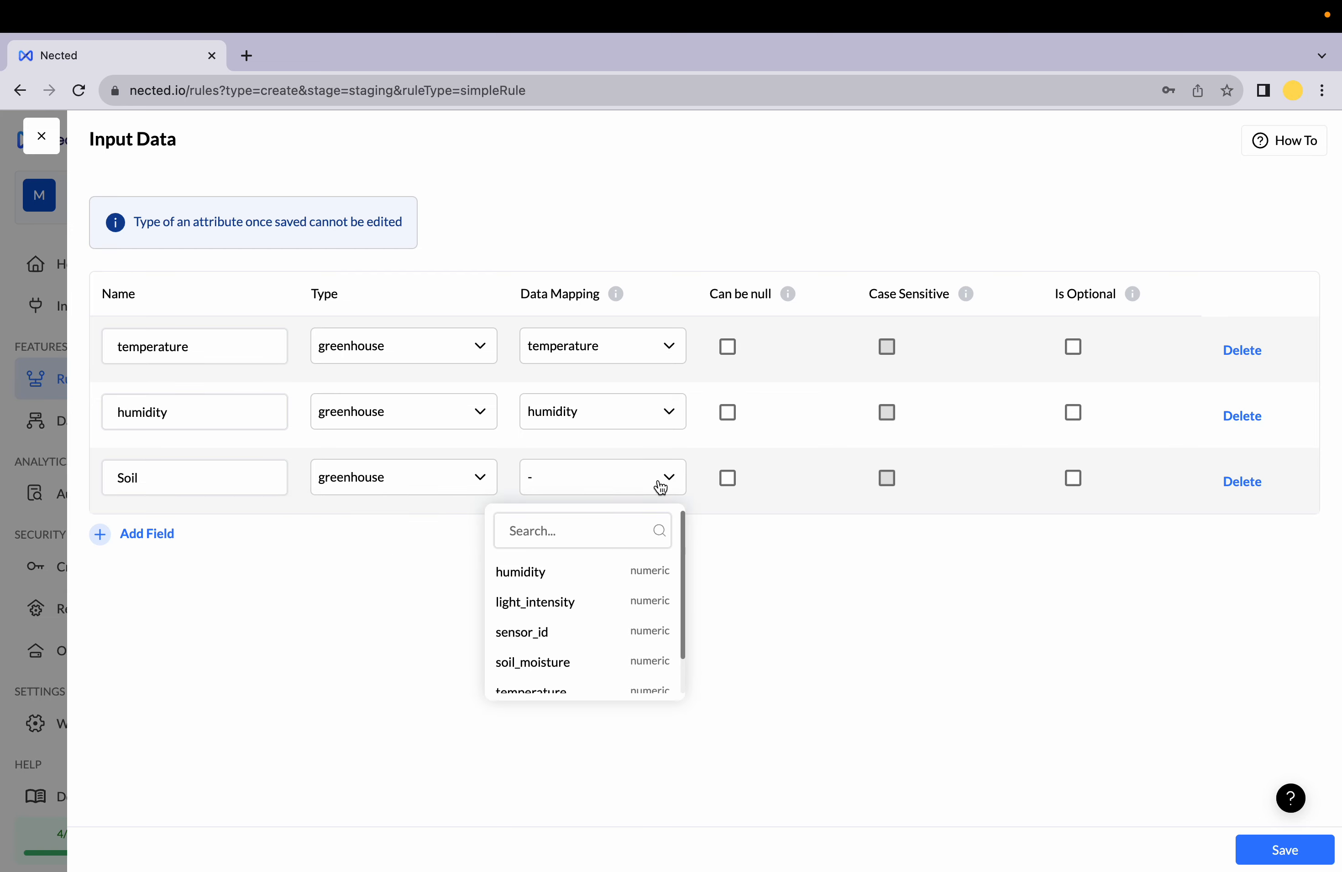
pyautogui.scroll(-1, 554, 645)
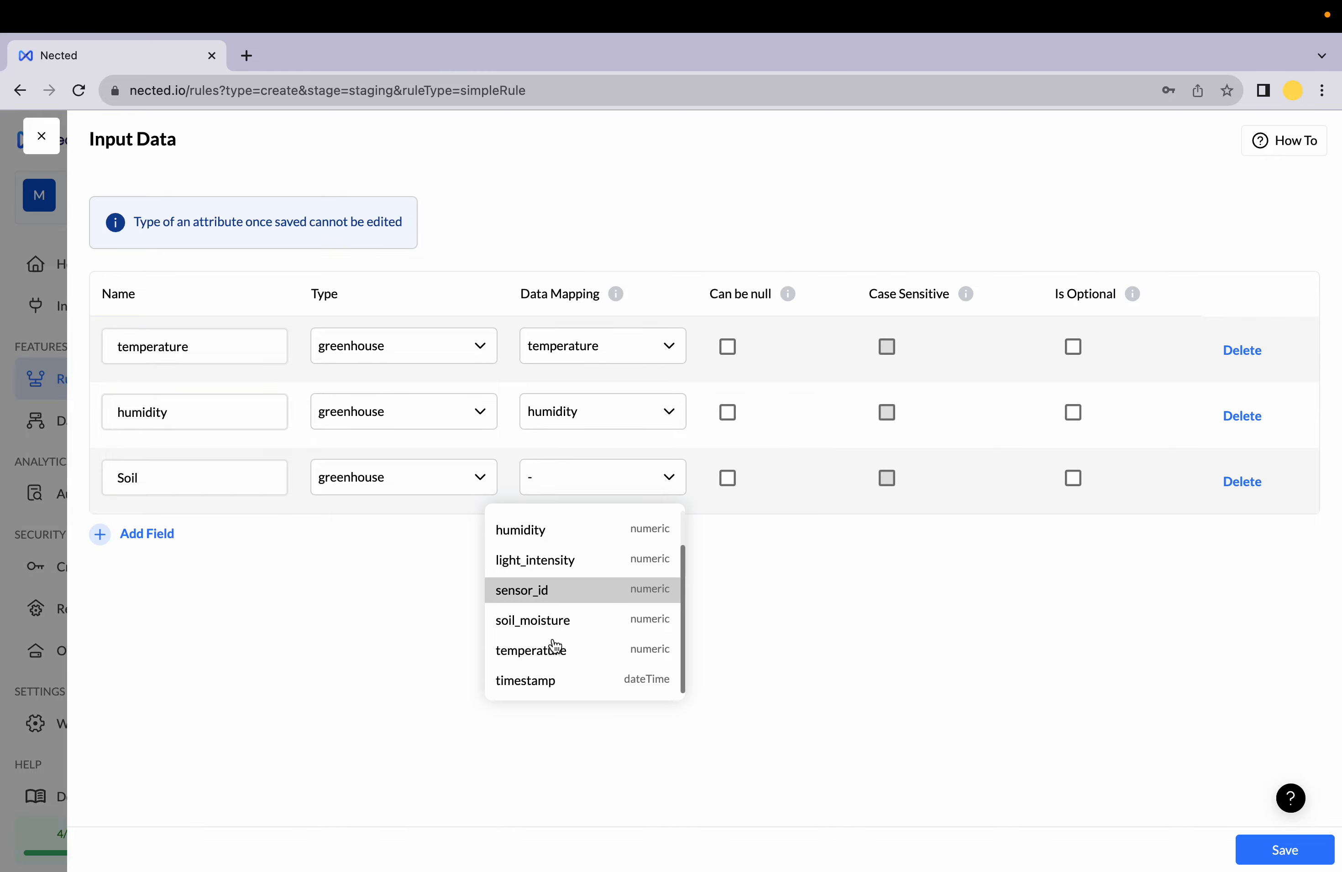
pyautogui.click(535, 626)
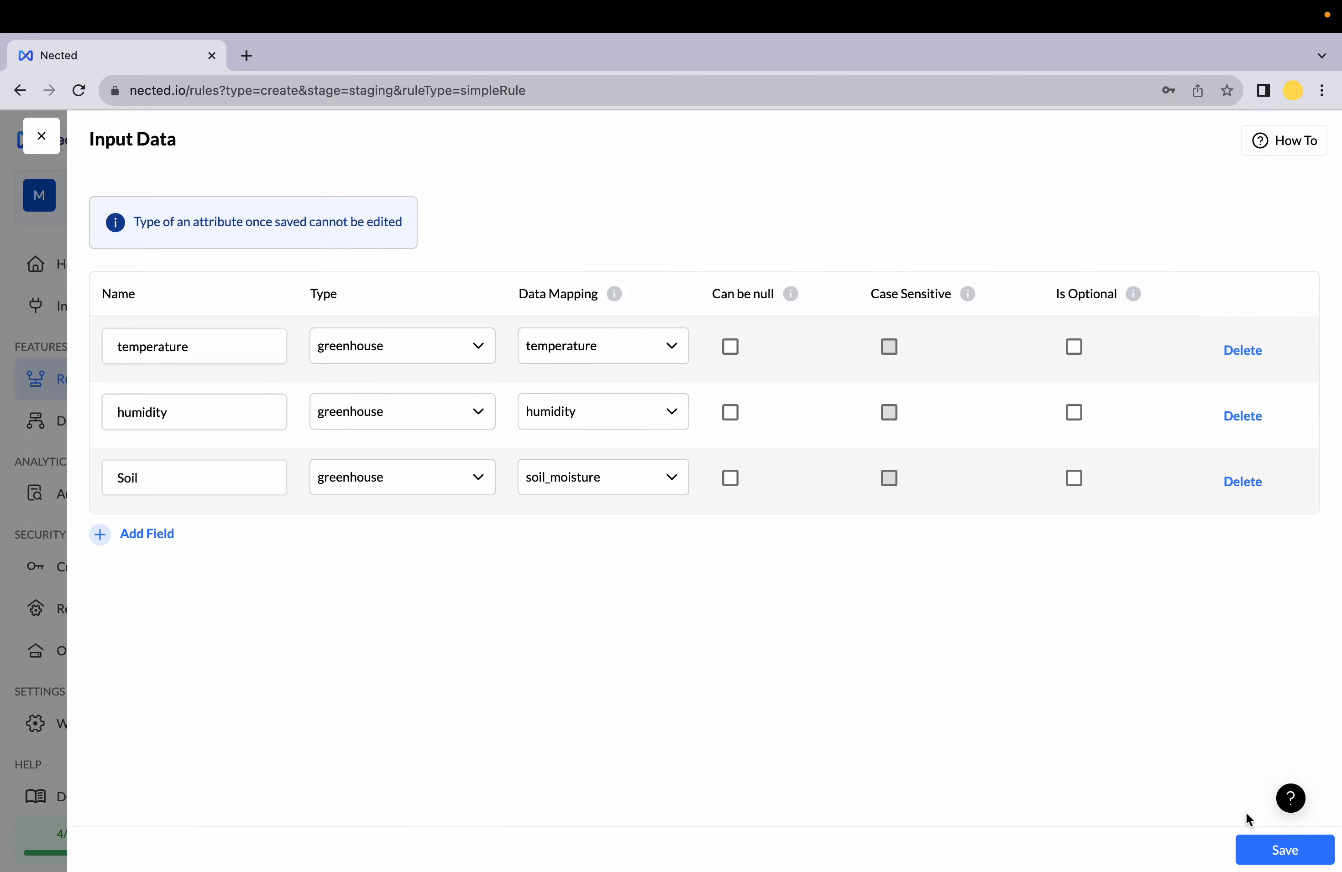
pyautogui.click(1259, 852)
# Step: Set the new Or condition's property to Soil and its operator to Greater than
pyautogui.click(326, 498)
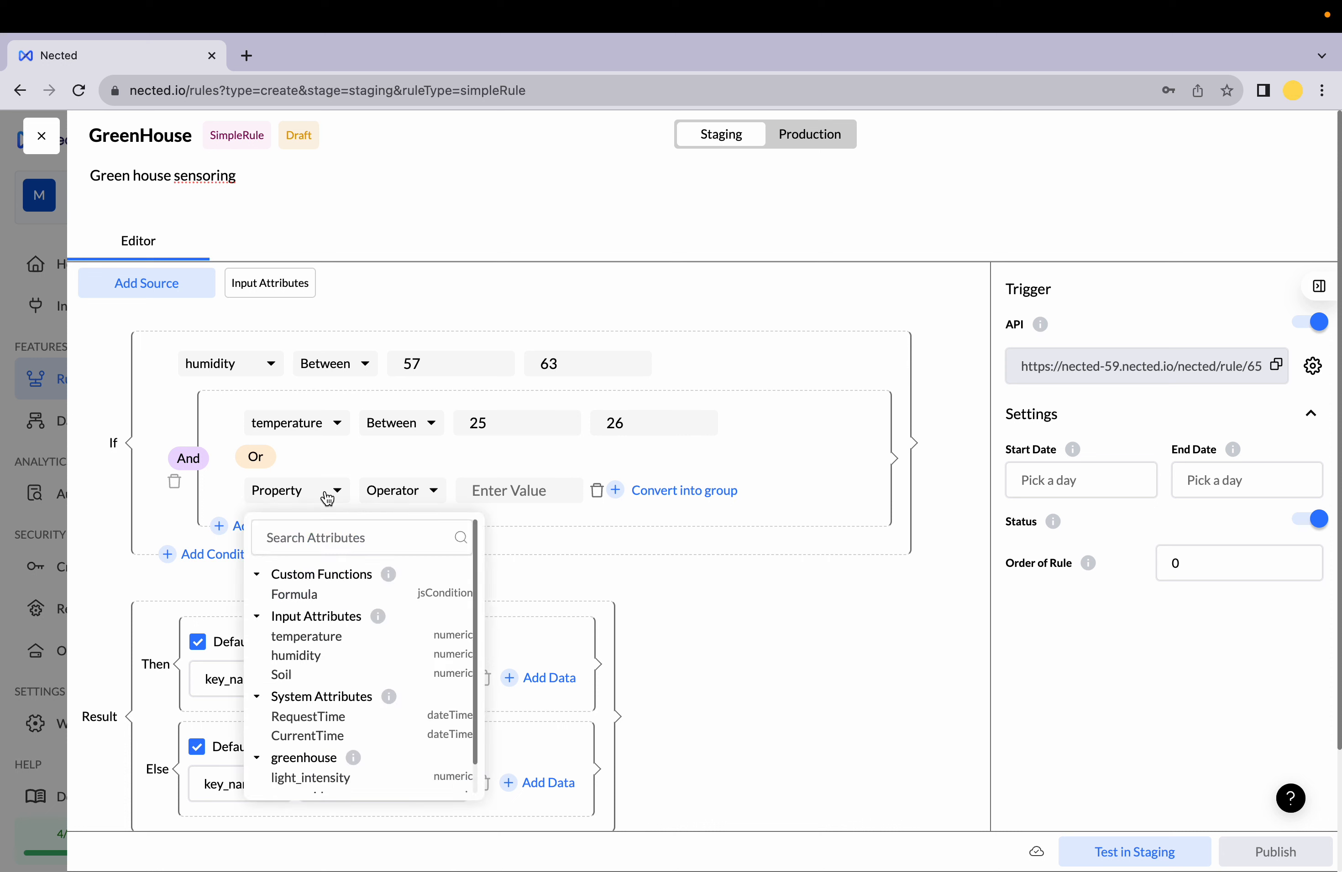
pyautogui.click(282, 674)
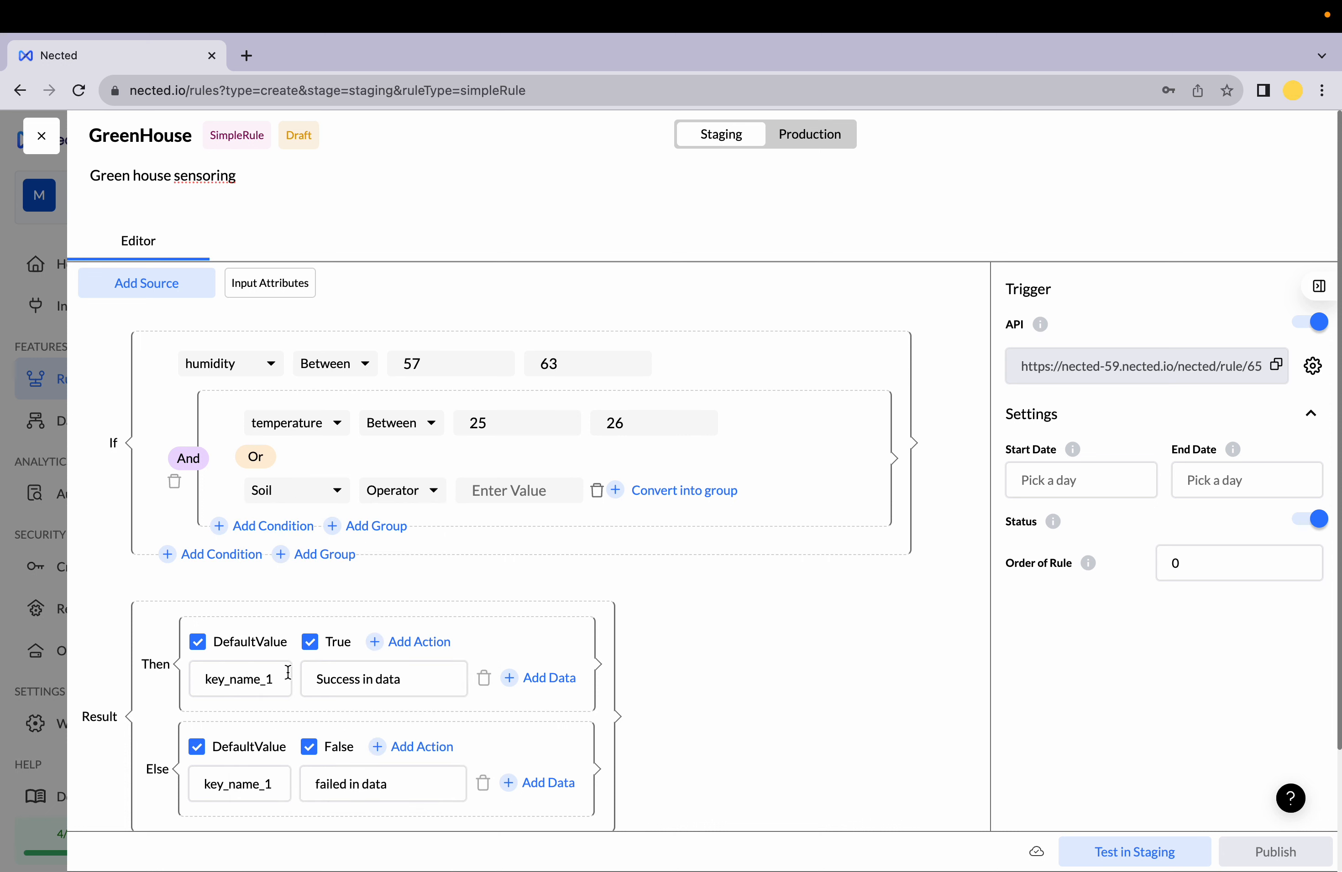
pyautogui.click(415, 501)
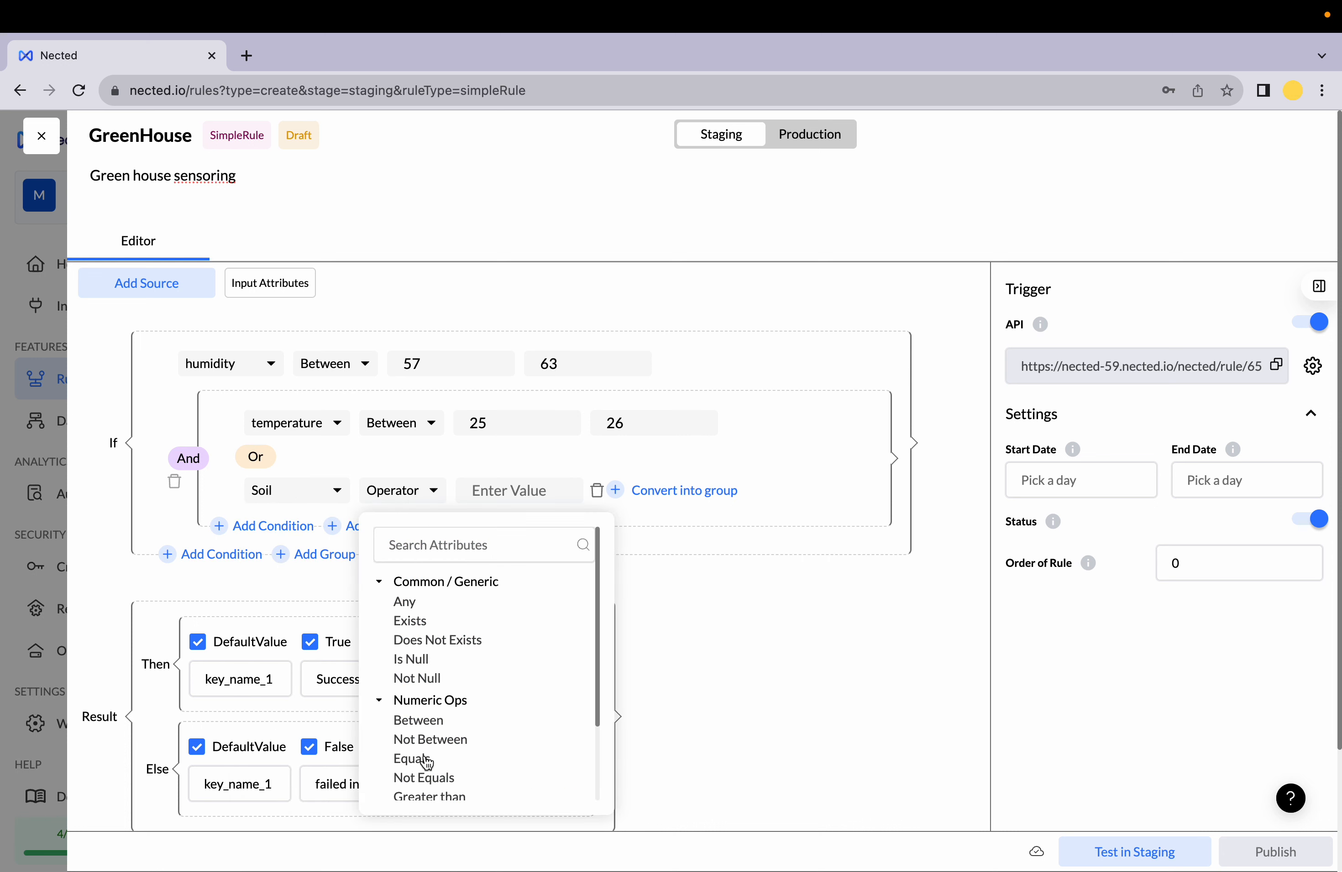
pyautogui.scroll(-1, 424, 765)
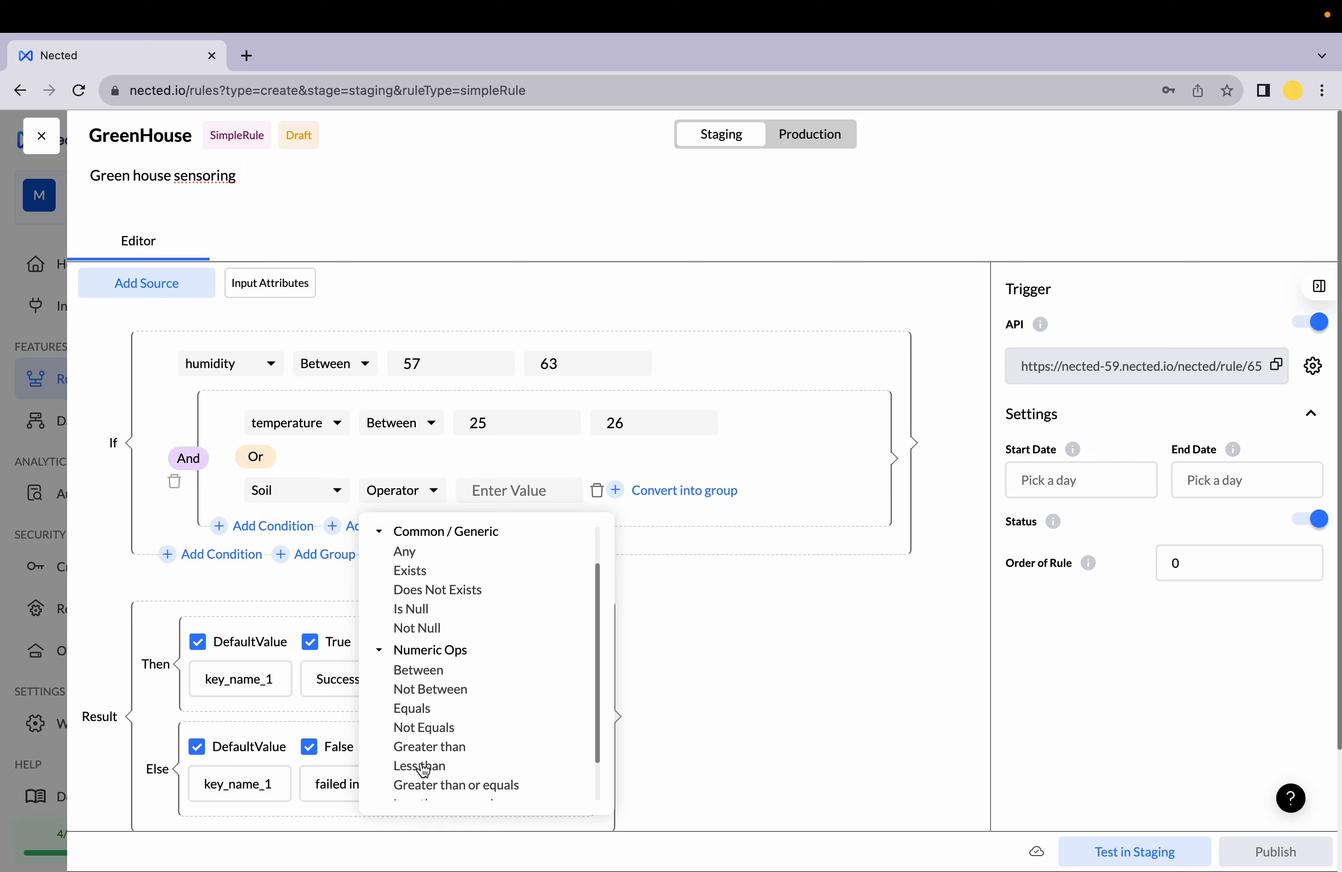
pyautogui.click(449, 749)
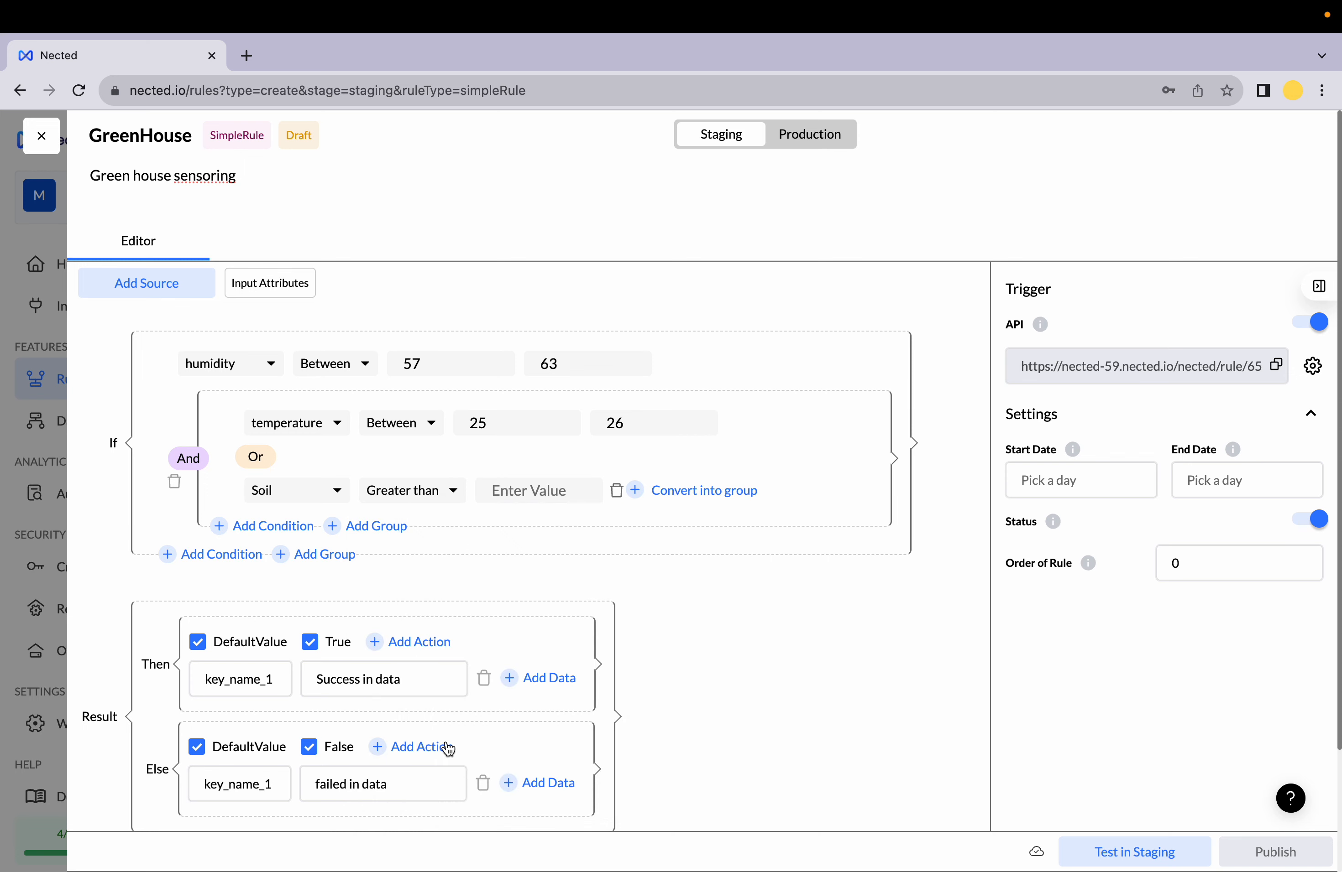
# Step: Switch to Supabase in Brave and replace the greenhouse_sensor table's temperature sort with an ascending sort by soil_moisture
pyautogui.moveTo(760, 860)
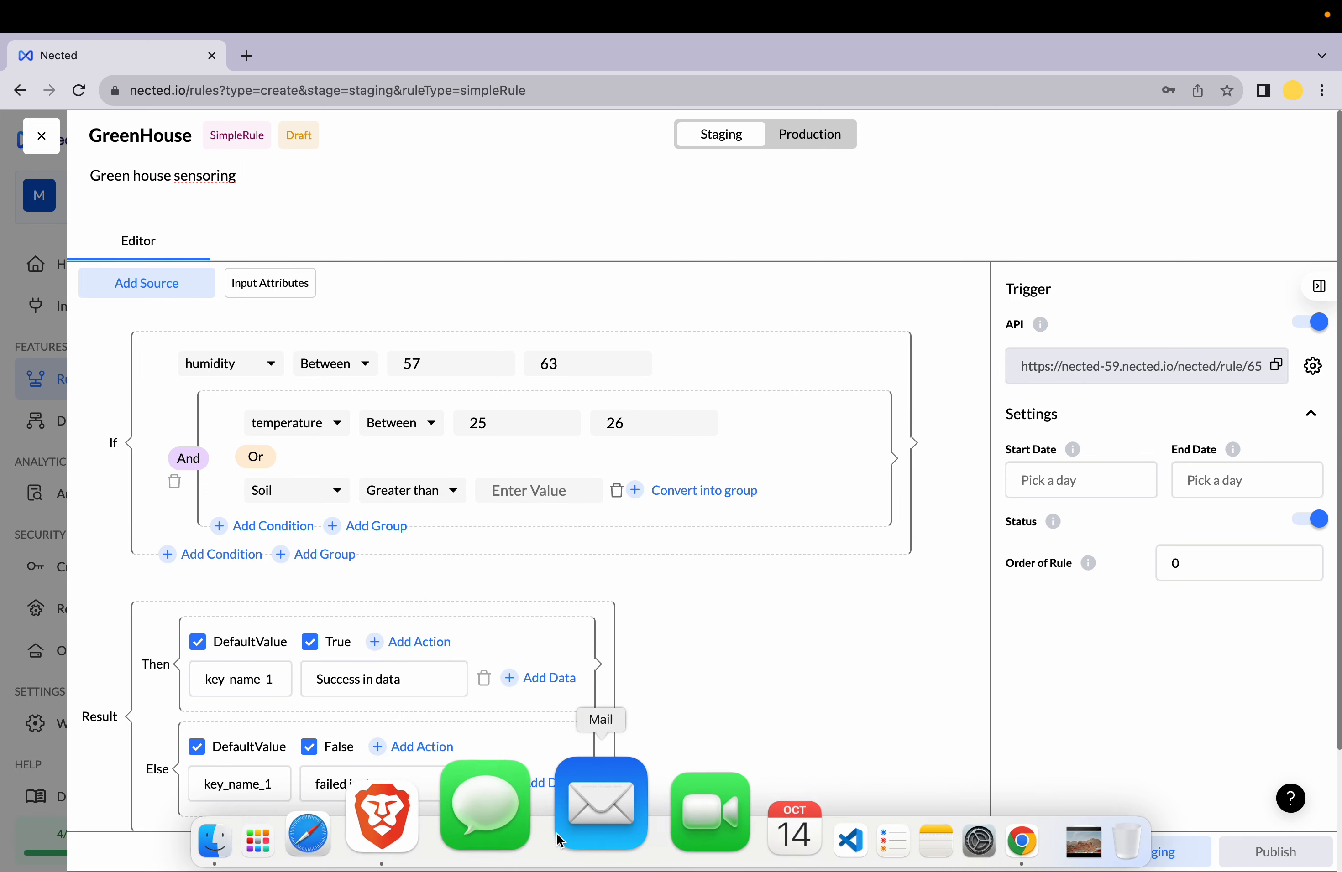
pyautogui.click(480, 818)
pyautogui.scroll(1, 900, 520)
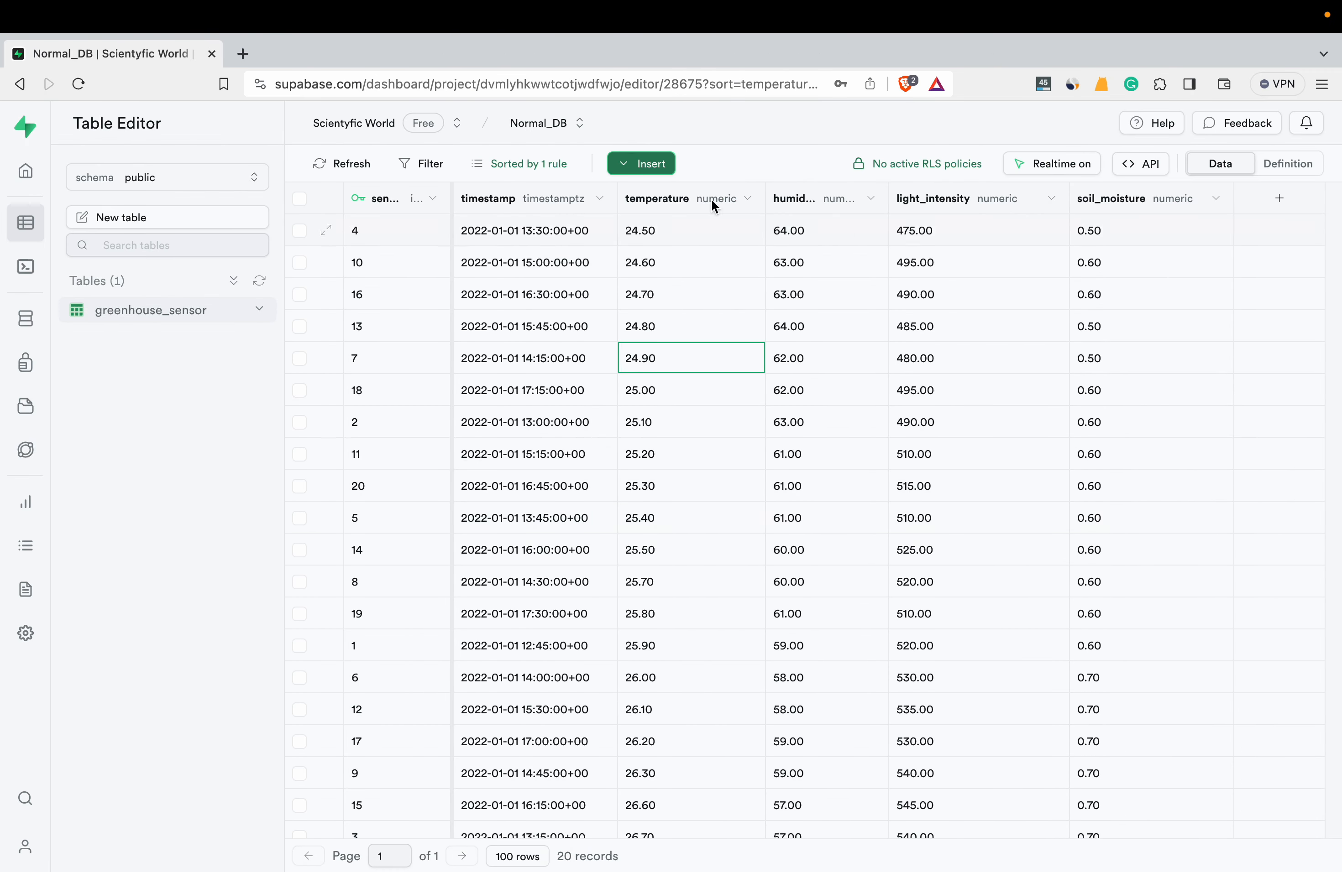
pyautogui.click(520, 163)
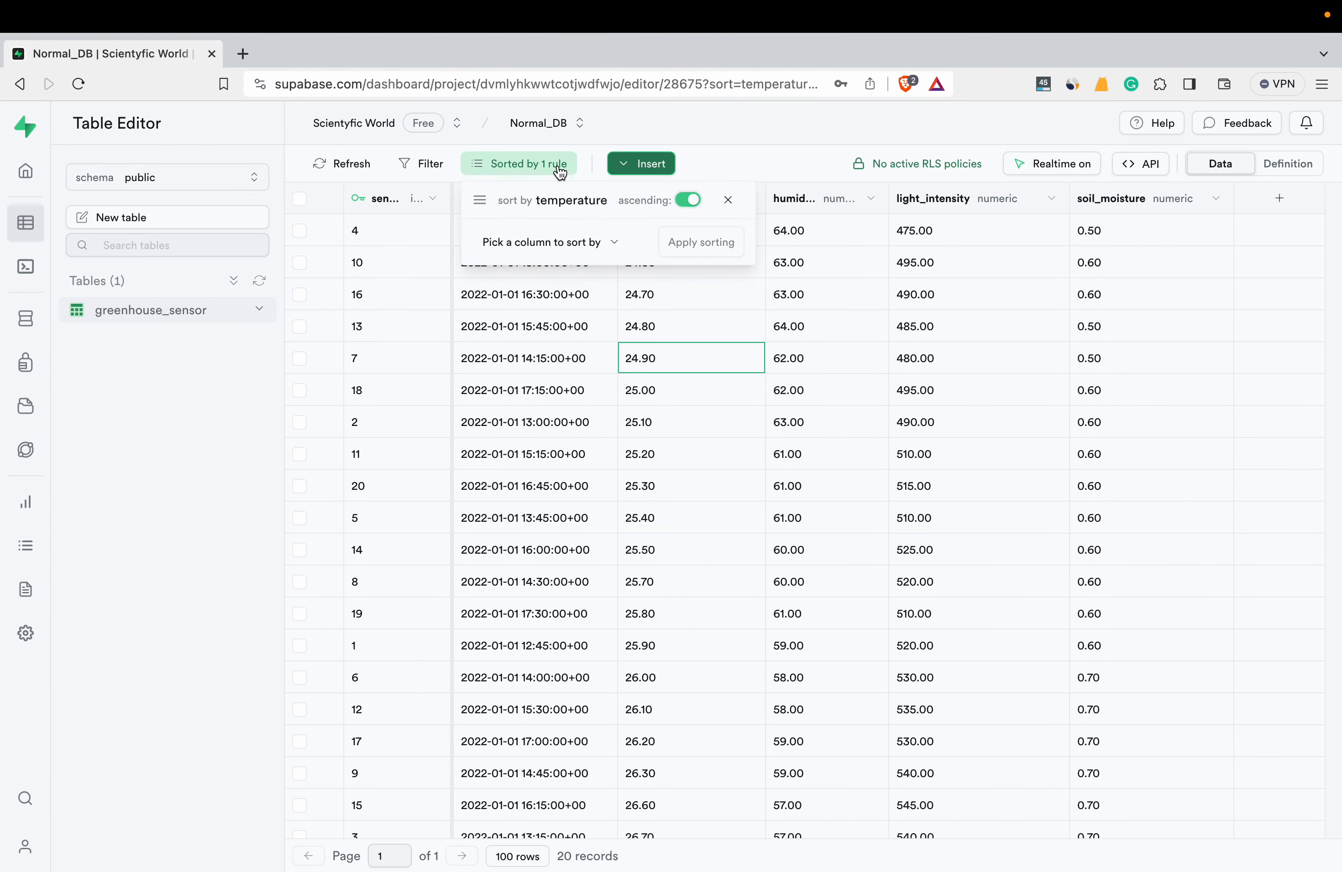
pyautogui.click(719, 203)
pyautogui.click(606, 256)
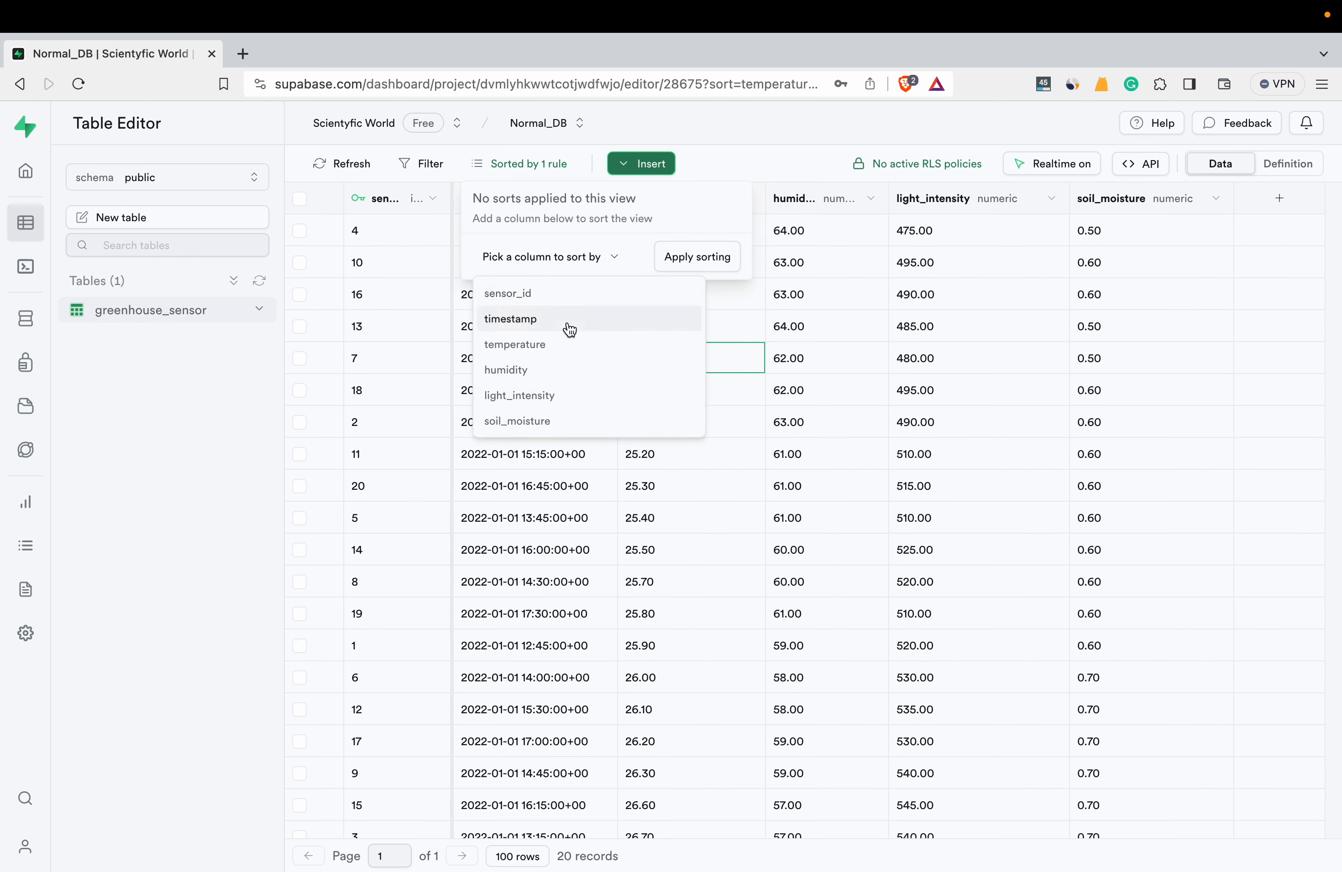
pyautogui.click(545, 421)
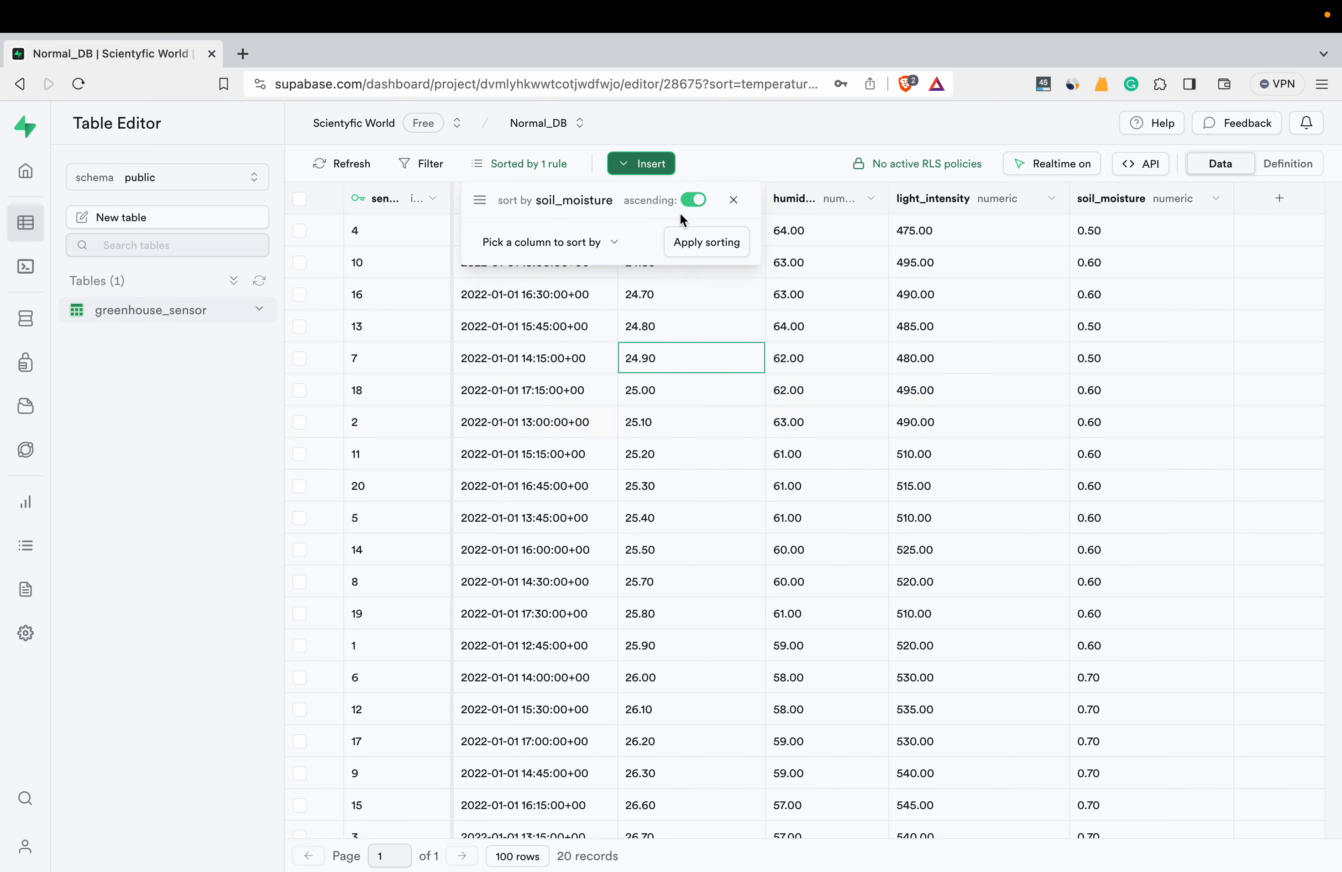
pyautogui.click(689, 244)
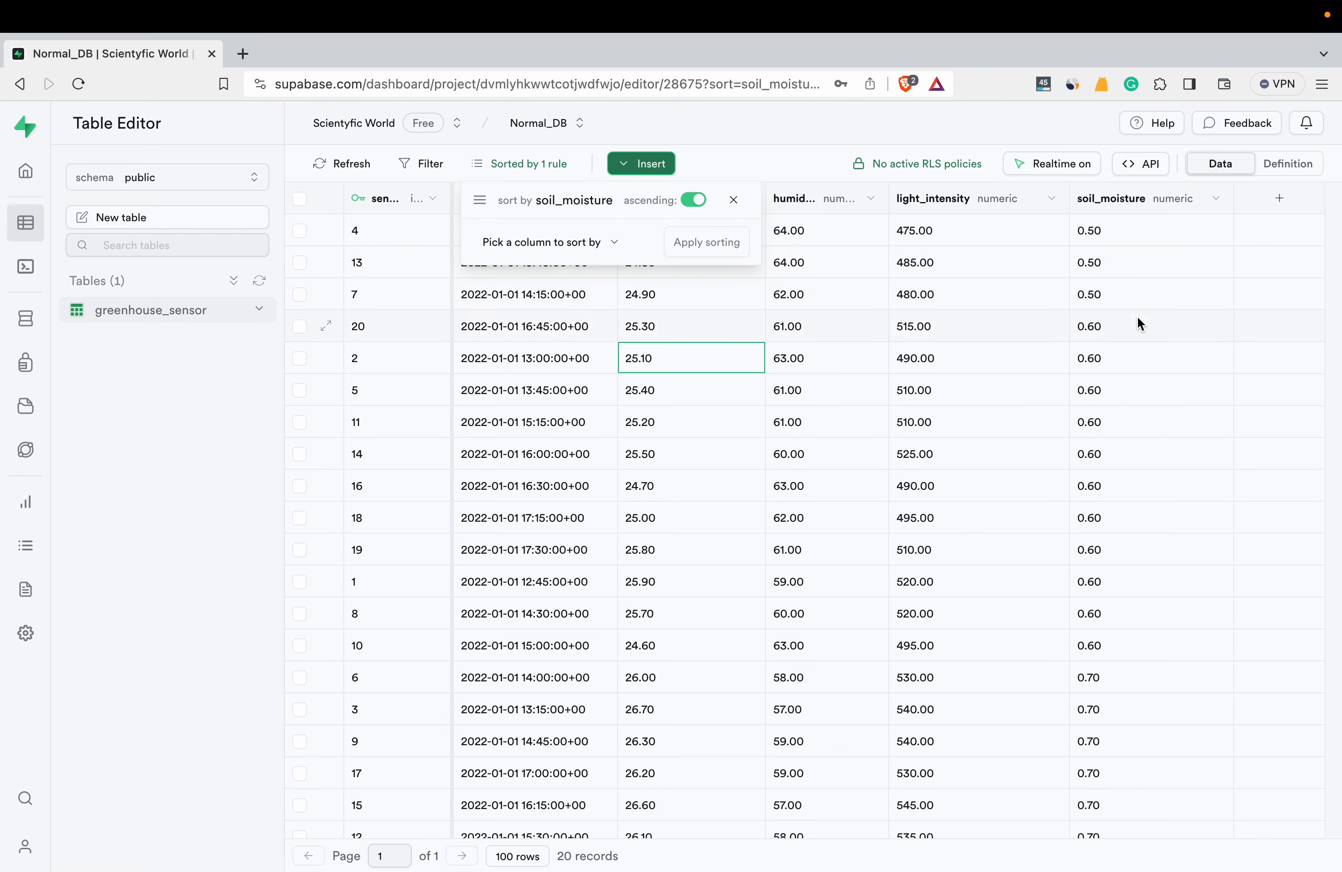
pyautogui.scroll(-1, 1137, 324)
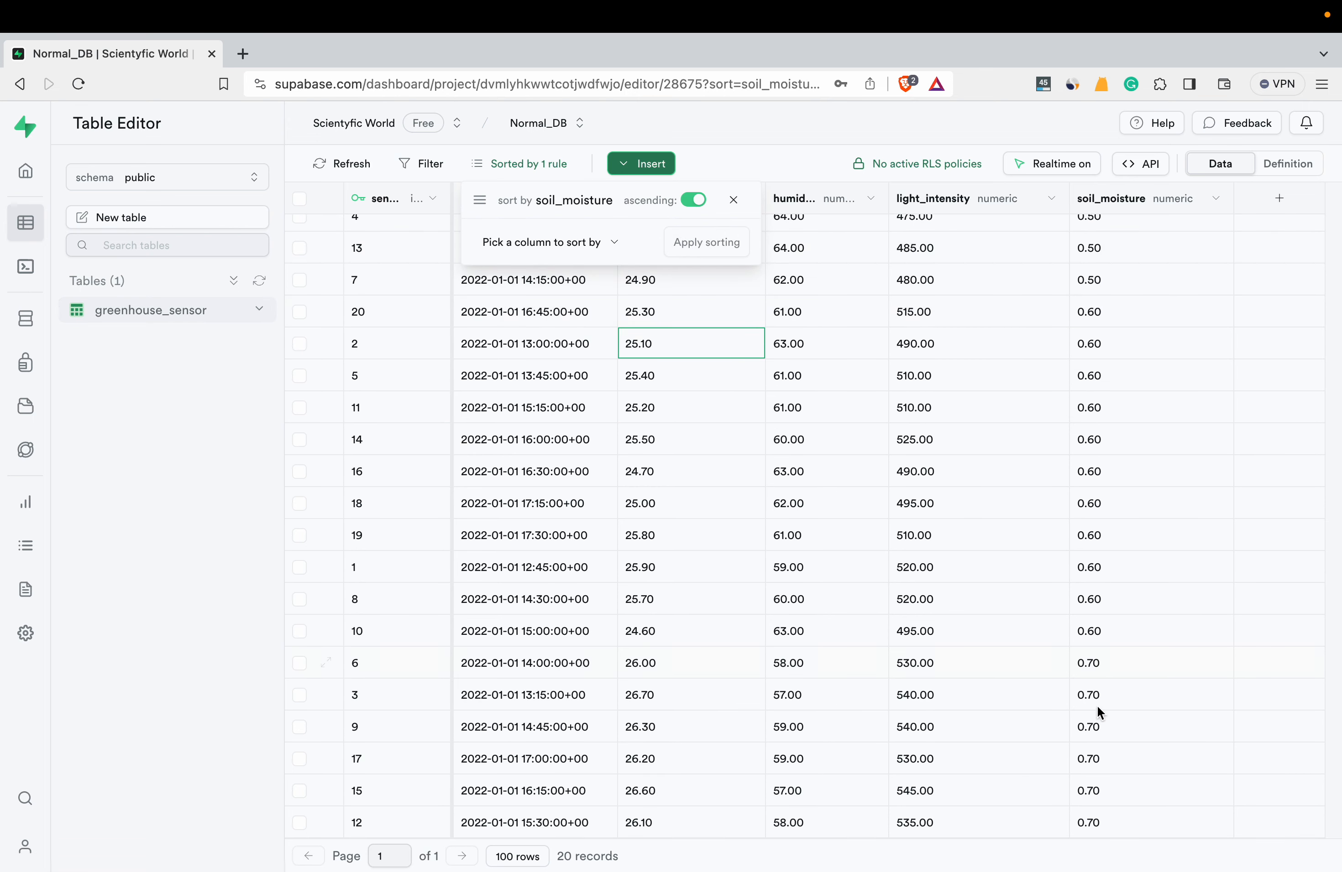
# Step: Switch to Nected in Chrome and set the Soil condition's Greater than value to 0.6
pyautogui.moveTo(668, 850)
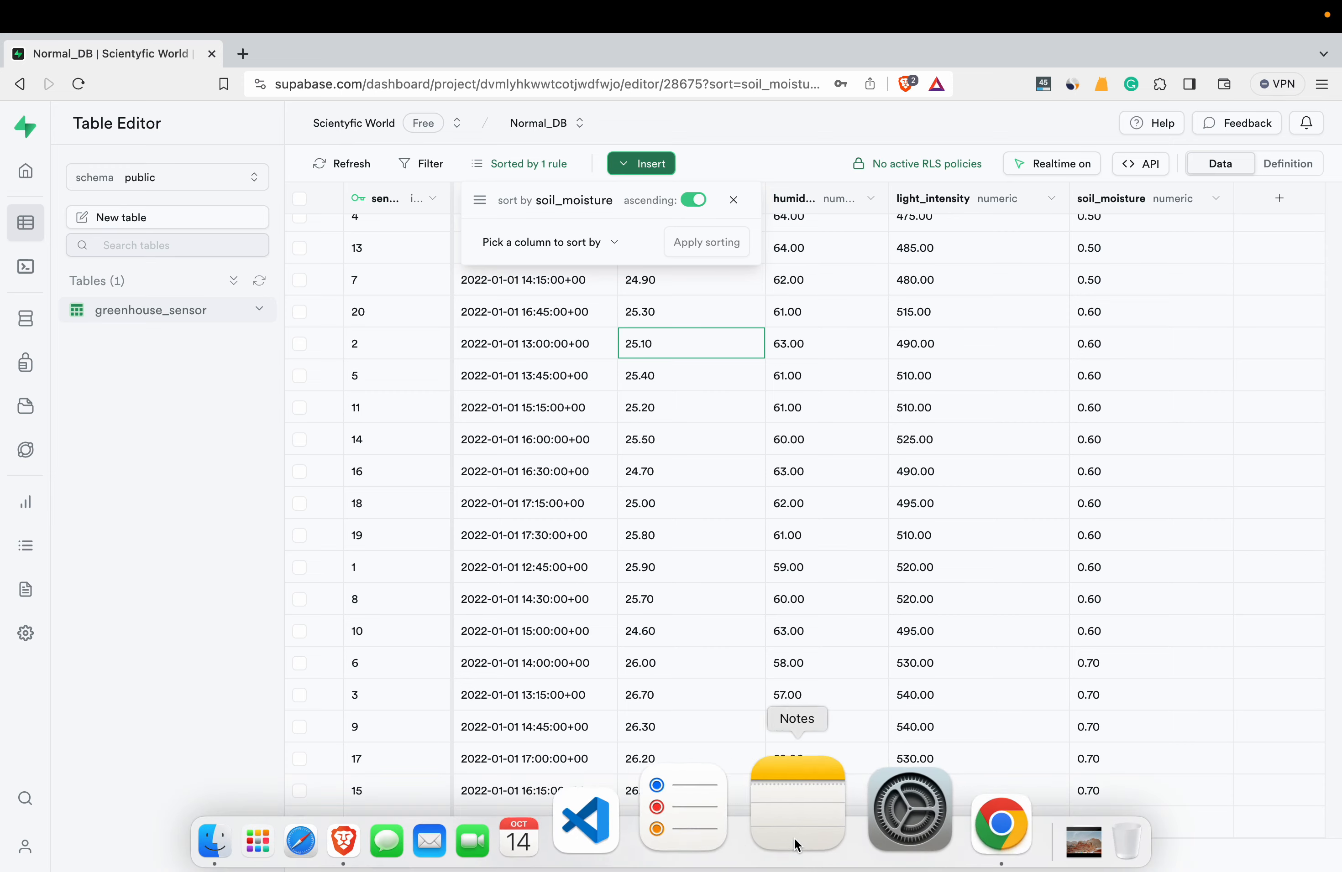
pyautogui.click(878, 846)
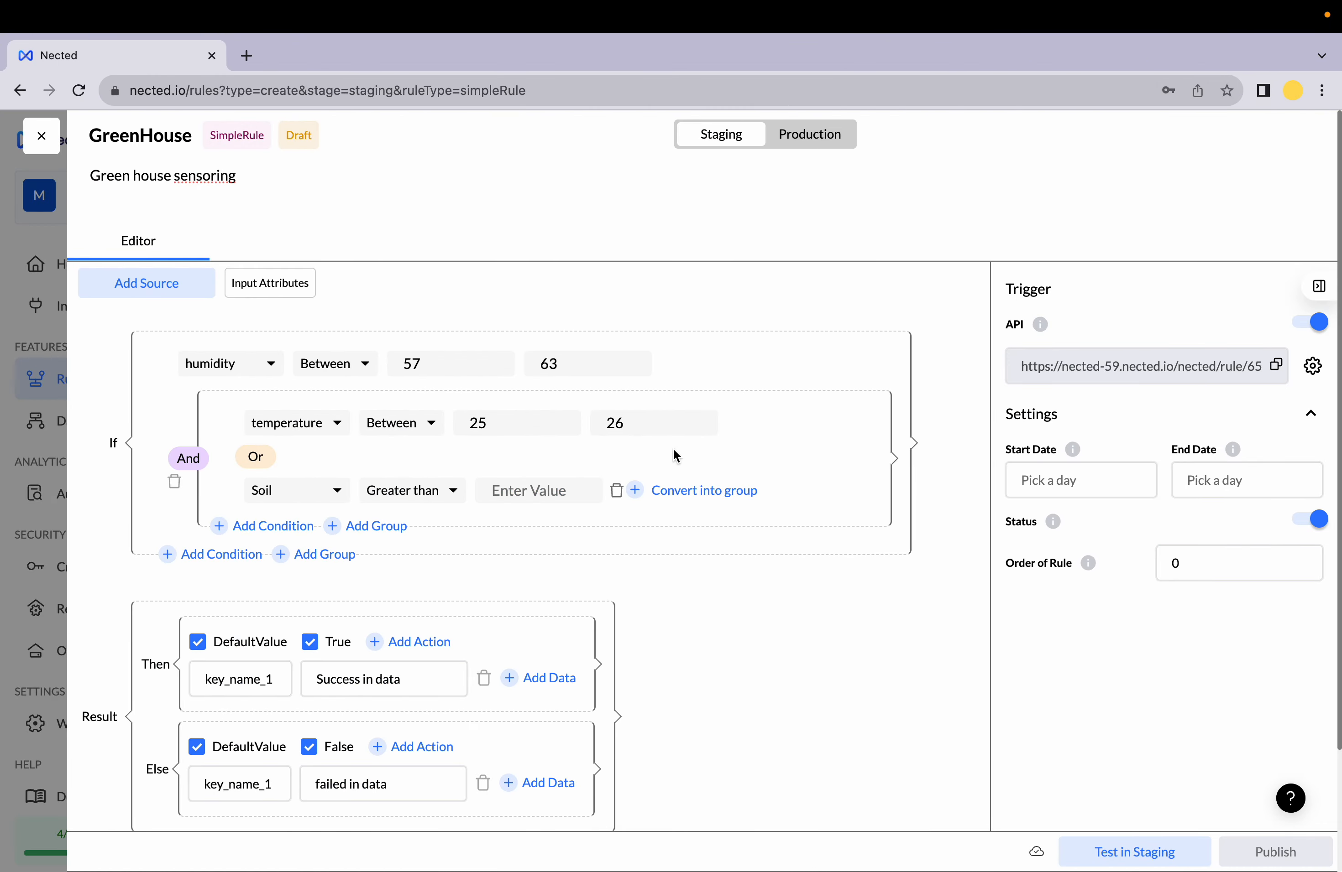
pyautogui.click(565, 479)
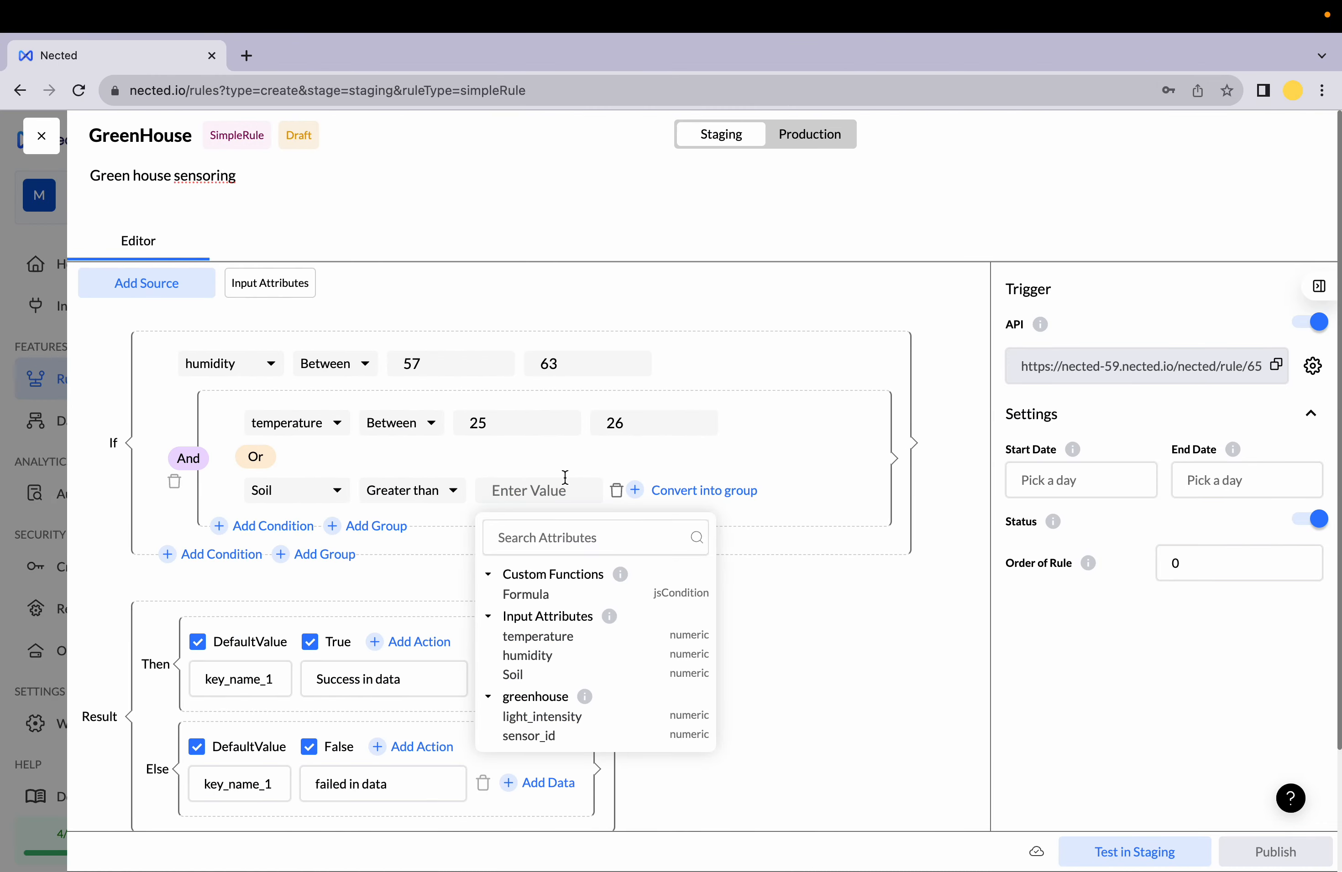
pyautogui.write('0.60')
pyautogui.click(851, 647)
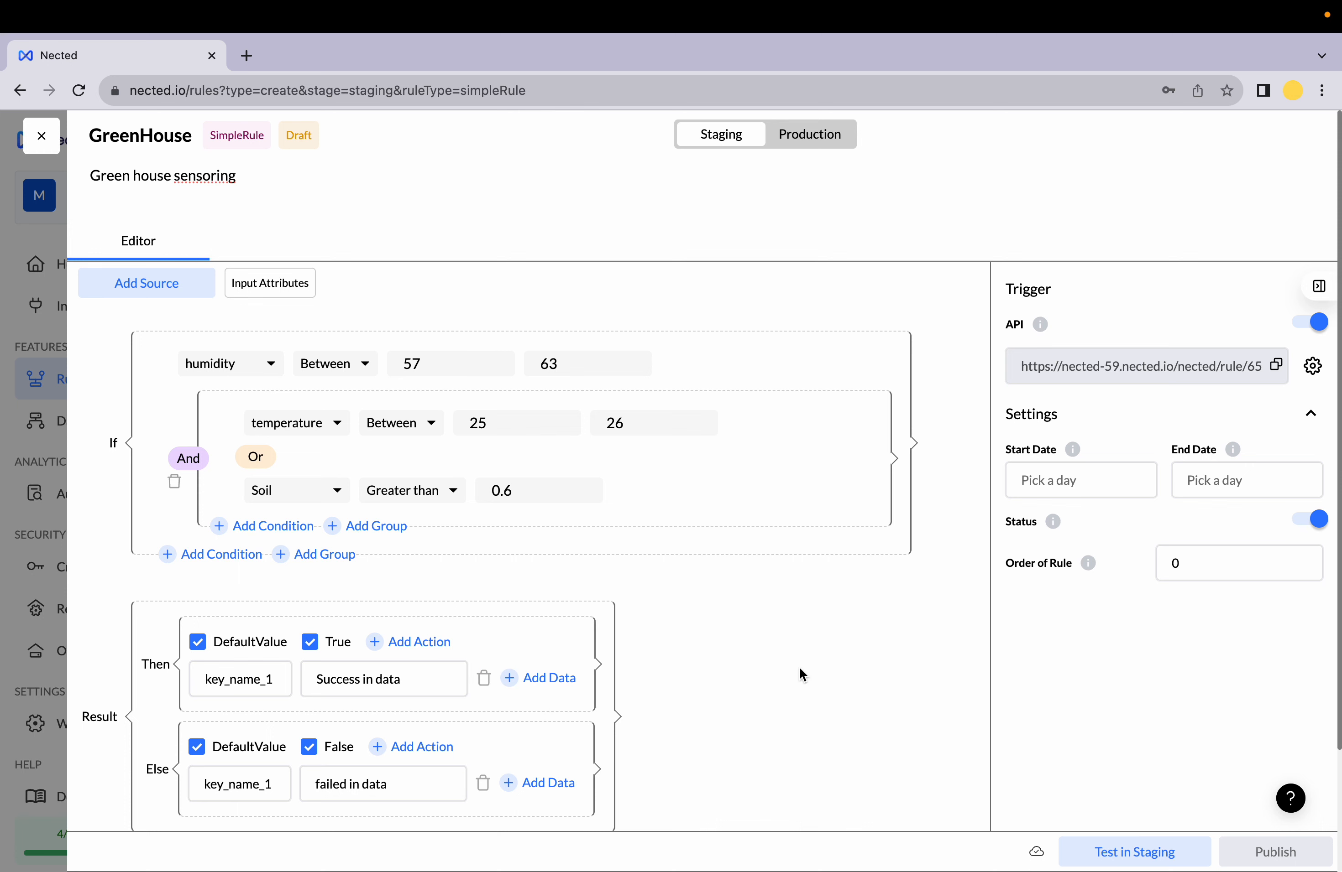
# Step: Test the rule in staging with temperature 25.2, humidity 60 and Soil 0.5, and review the JSON output
pyautogui.click(1129, 856)
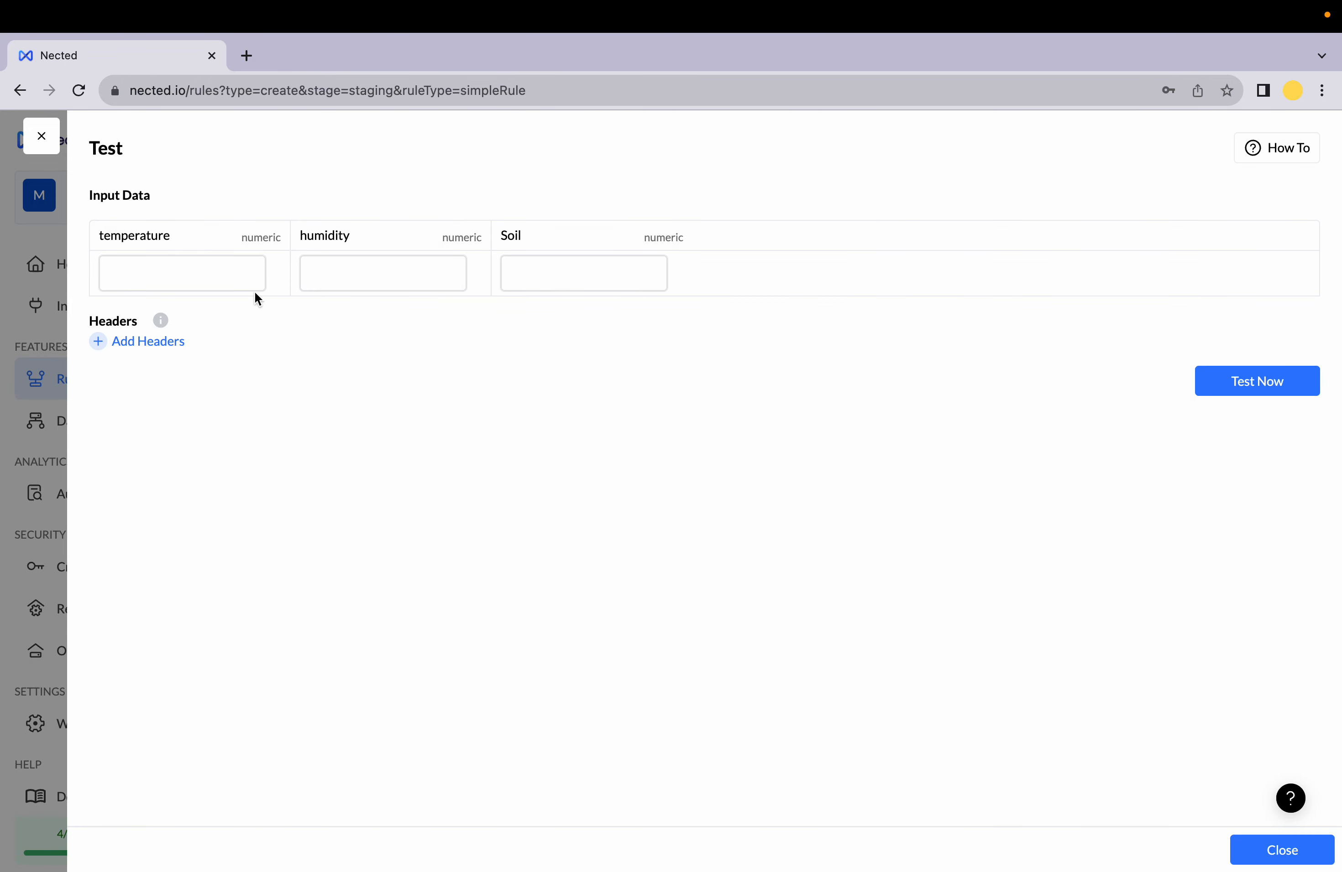
pyautogui.click(246, 280)
pyautogui.click(245, 314)
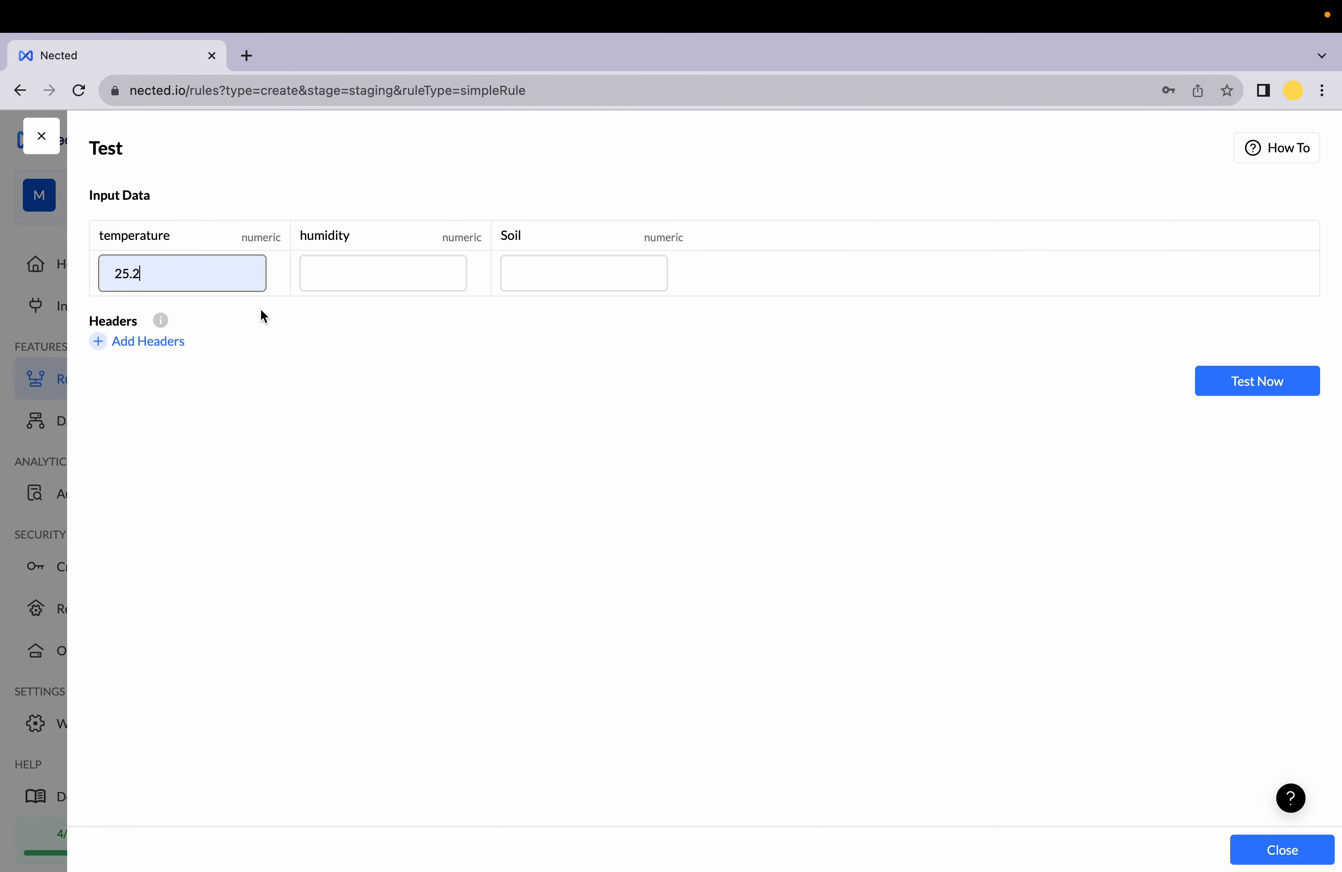
pyautogui.click(347, 281)
pyautogui.click(396, 312)
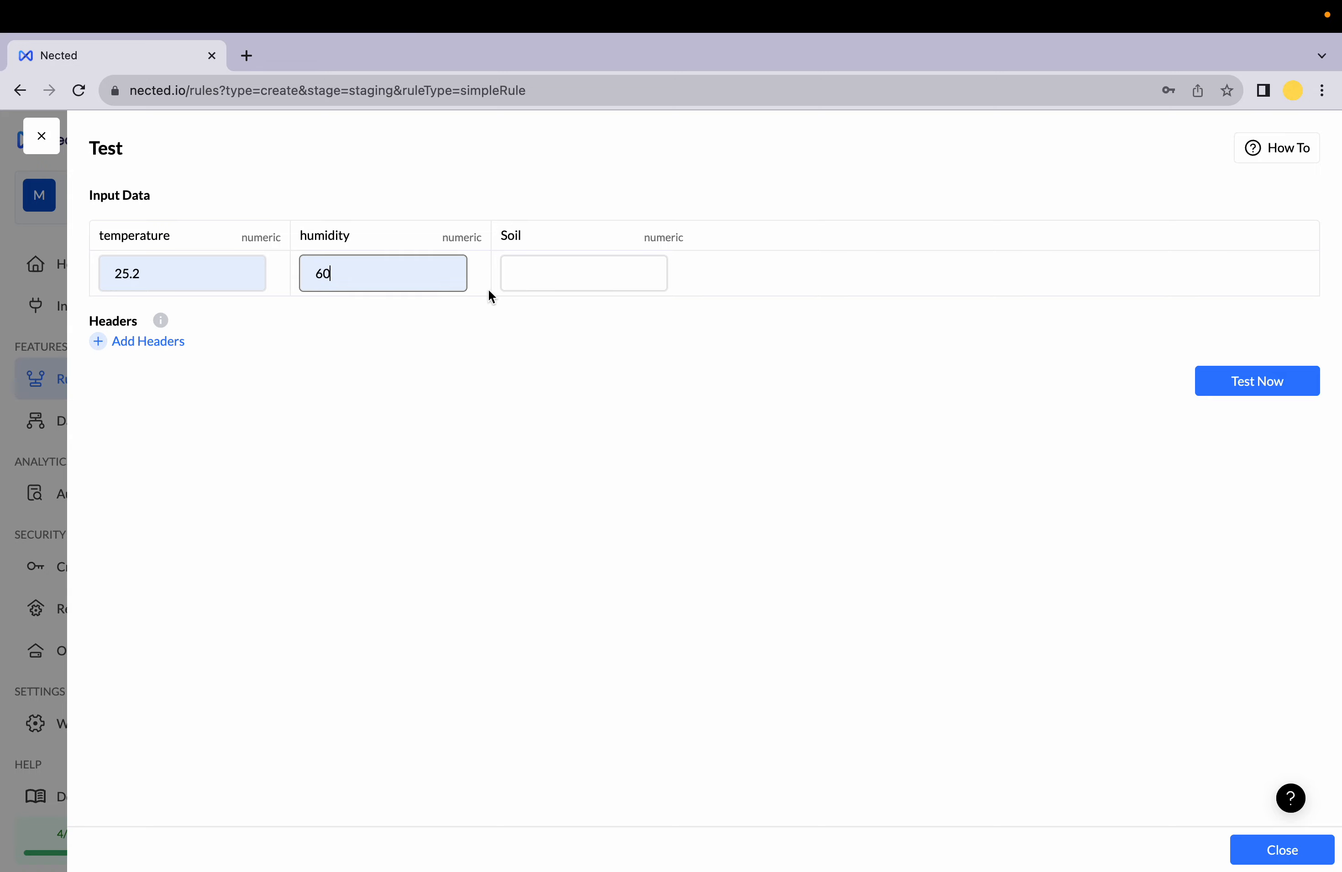
pyautogui.click(535, 279)
pyautogui.write('0.5')
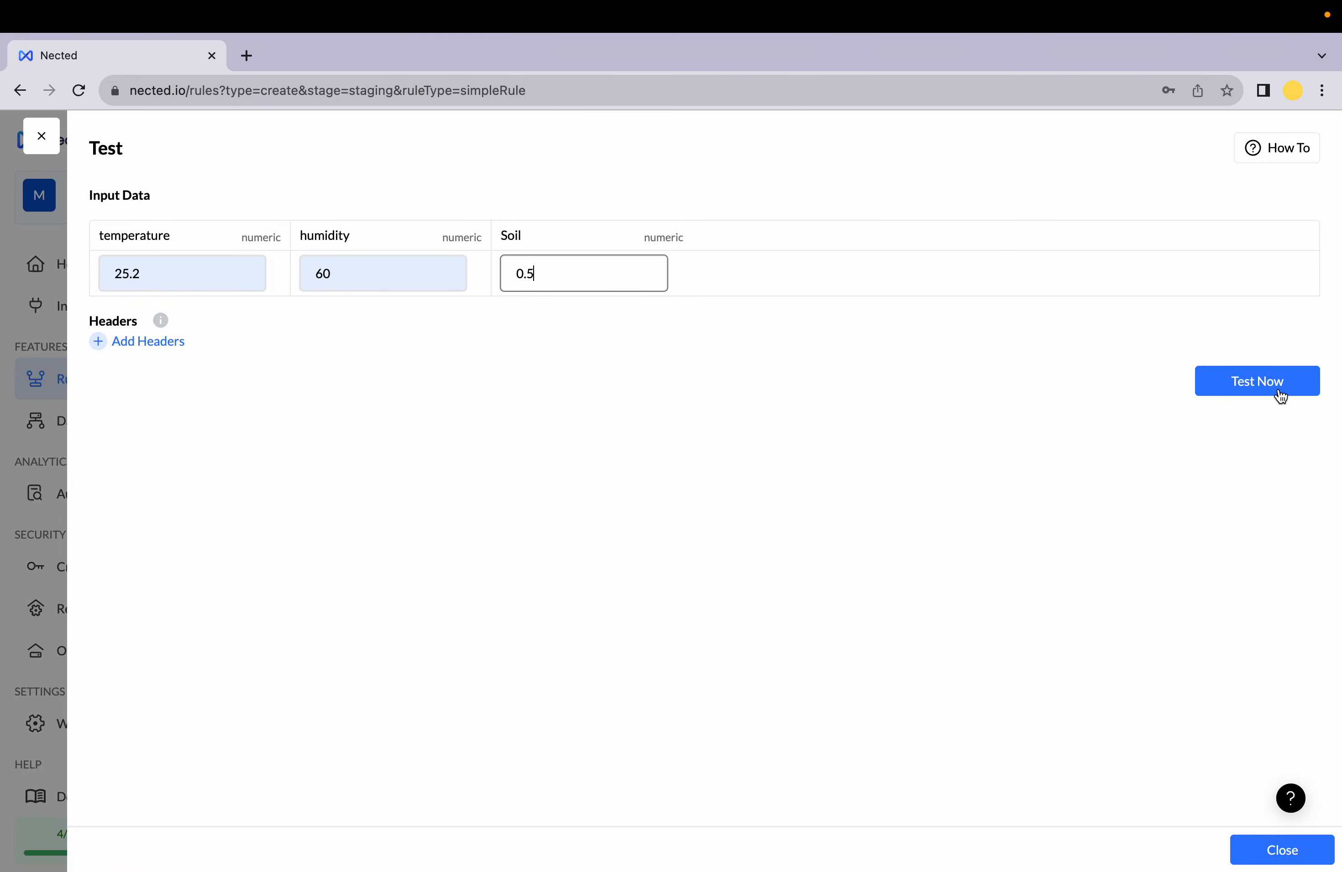
pyautogui.click(1280, 394)
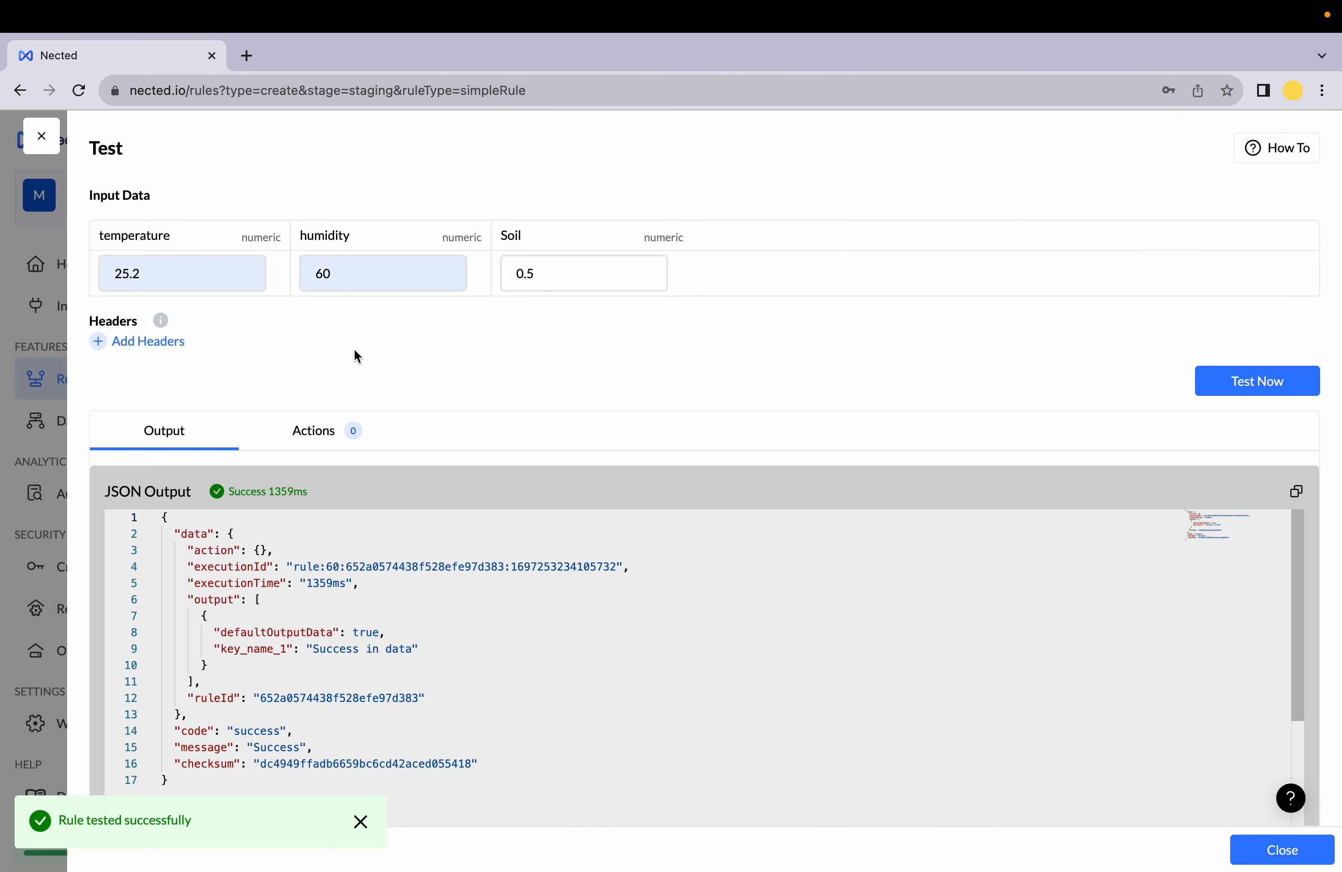
pyautogui.scroll(-3, 314, 648)
pyautogui.scroll(2, 313, 649)
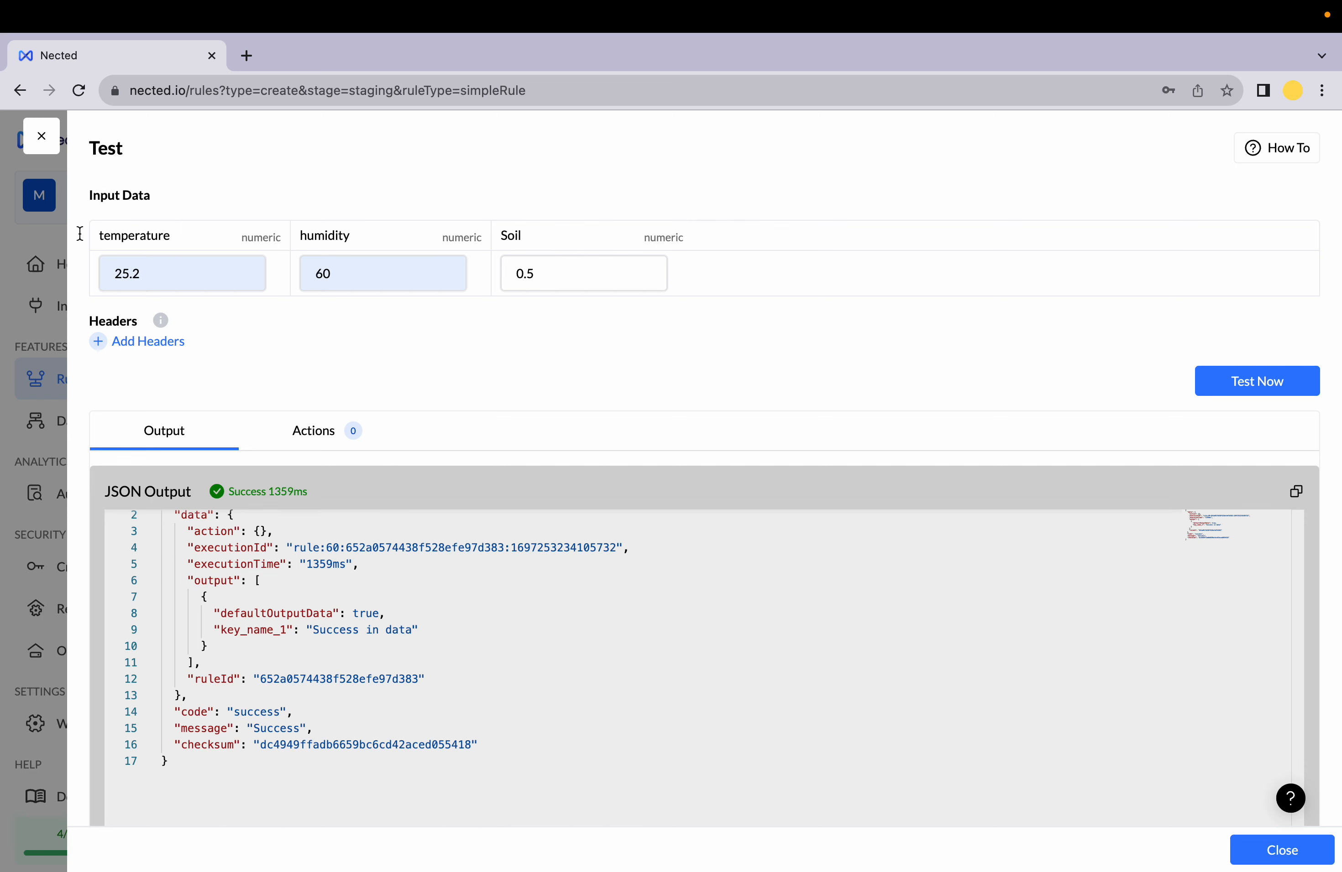
# Step: Set the test temperature to 24 and run the rule test again
pyautogui.click(134, 272)
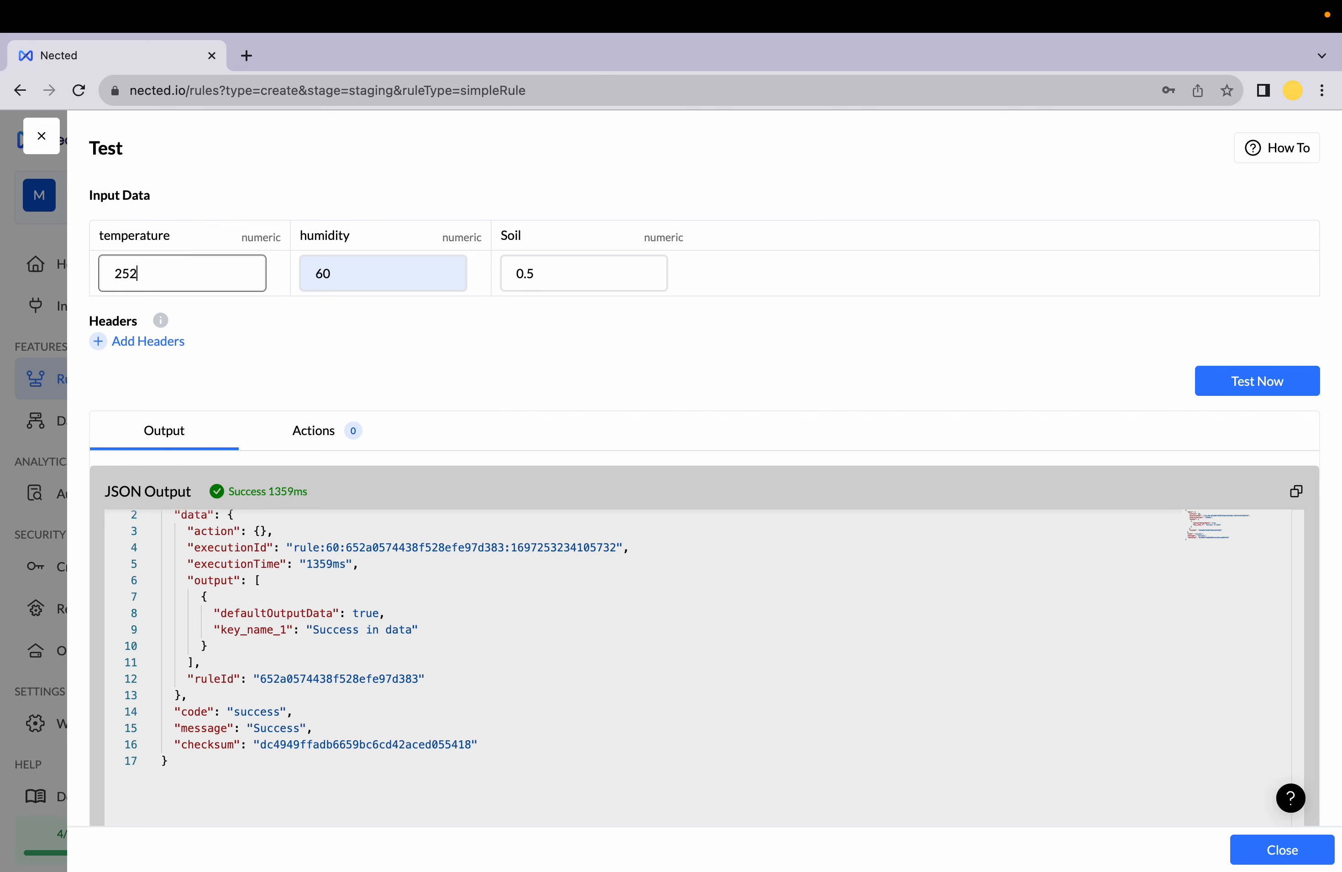
pyautogui.press('BackSpace')
pyautogui.press('BackSpace')
pyautogui.write('4')
pyautogui.click(1288, 387)
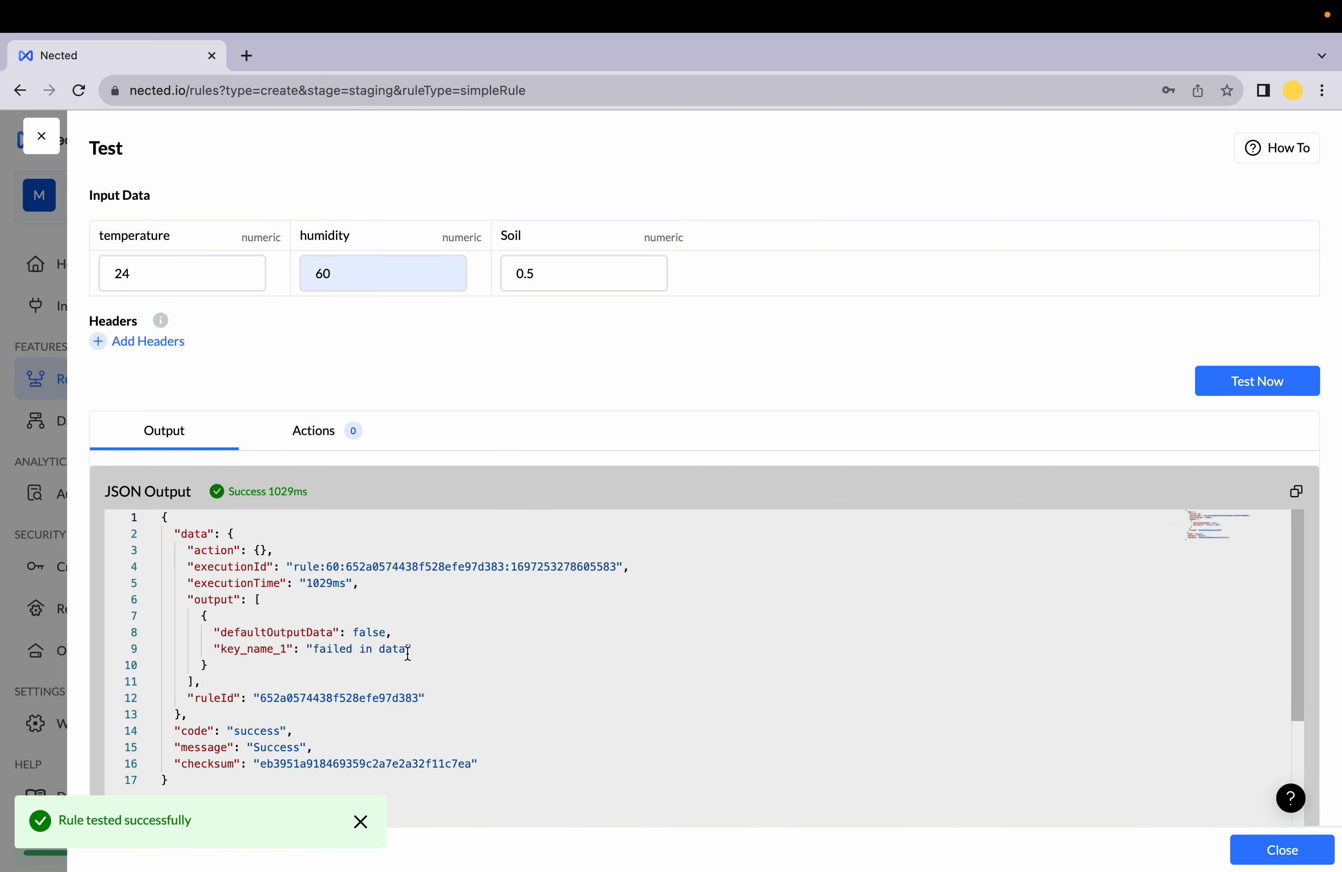
# Step: Keep the test temperature at 24, set Soil to 0.65, rerun the test and close the test view
pyautogui.click(162, 266)
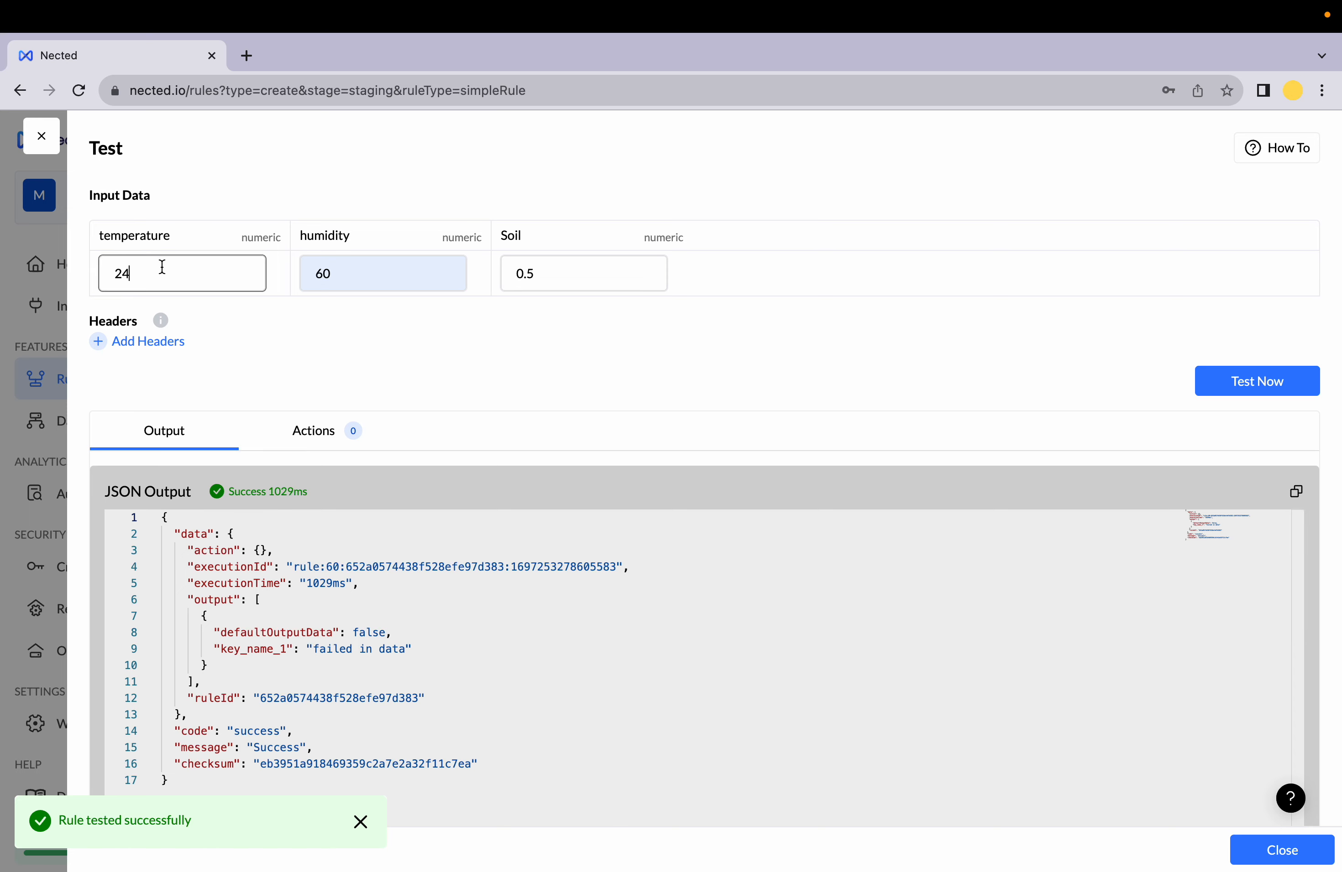
pyautogui.press('BackSpace')
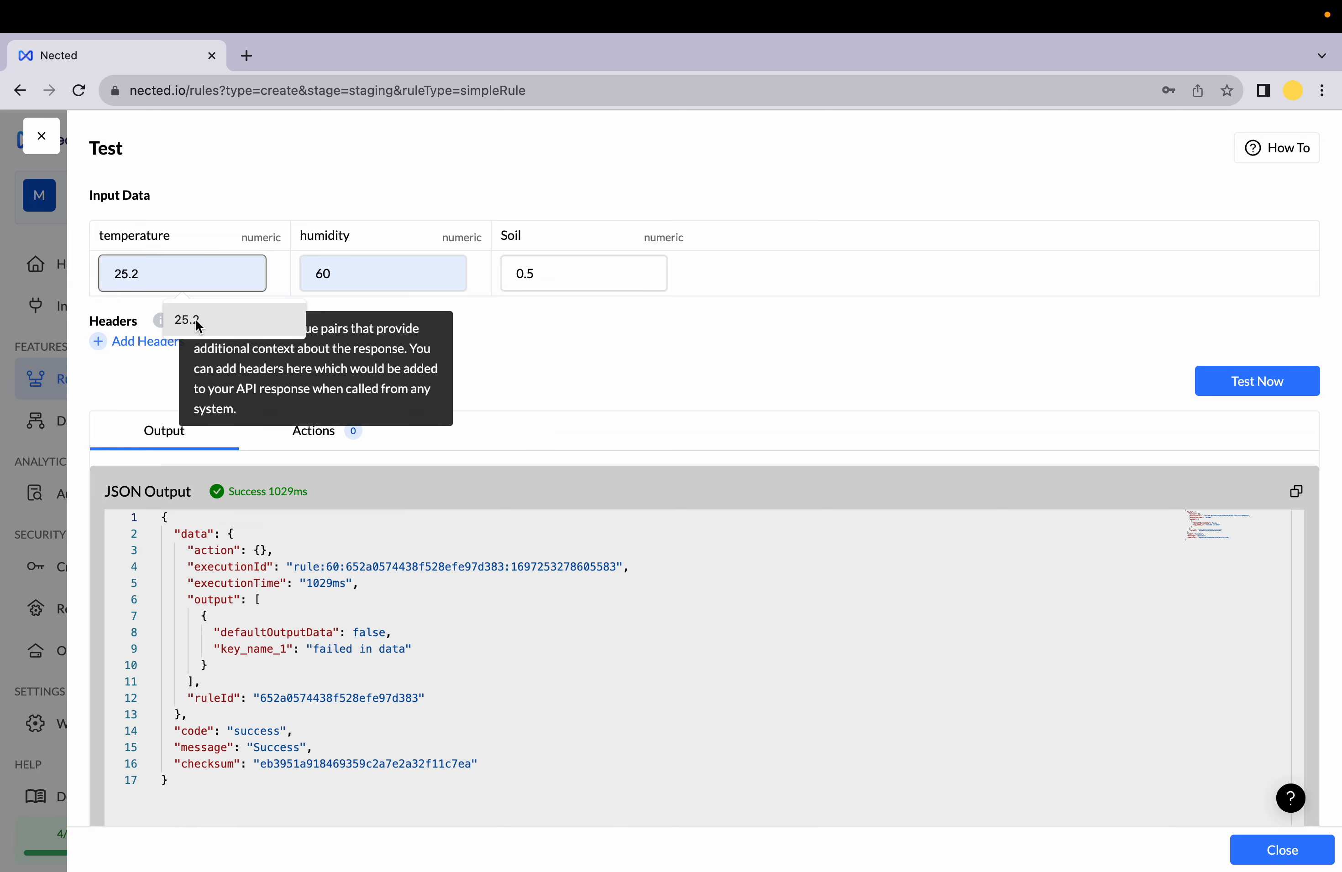
pyautogui.write('4')
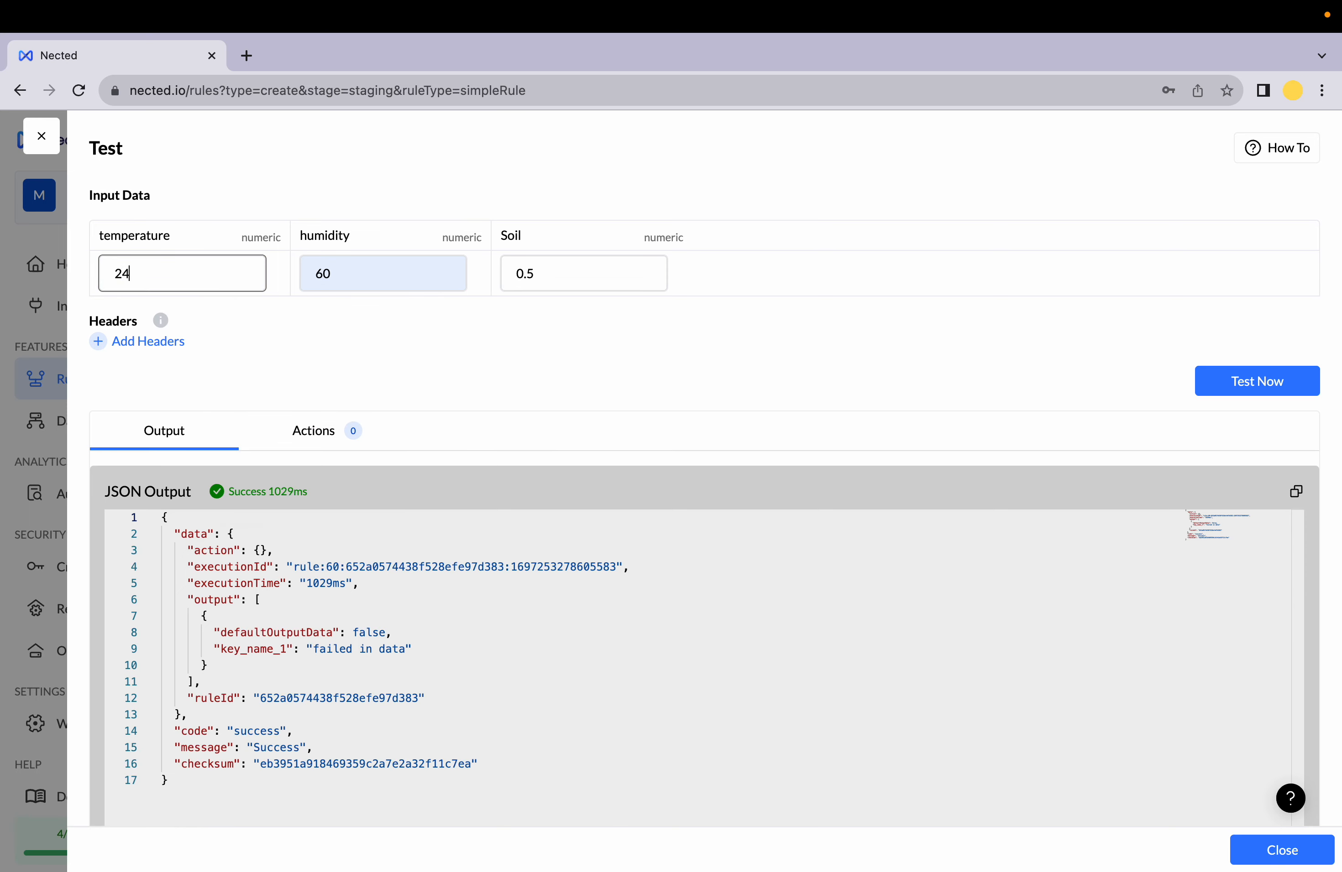
pyautogui.click(578, 278)
pyautogui.press('BackSpace')
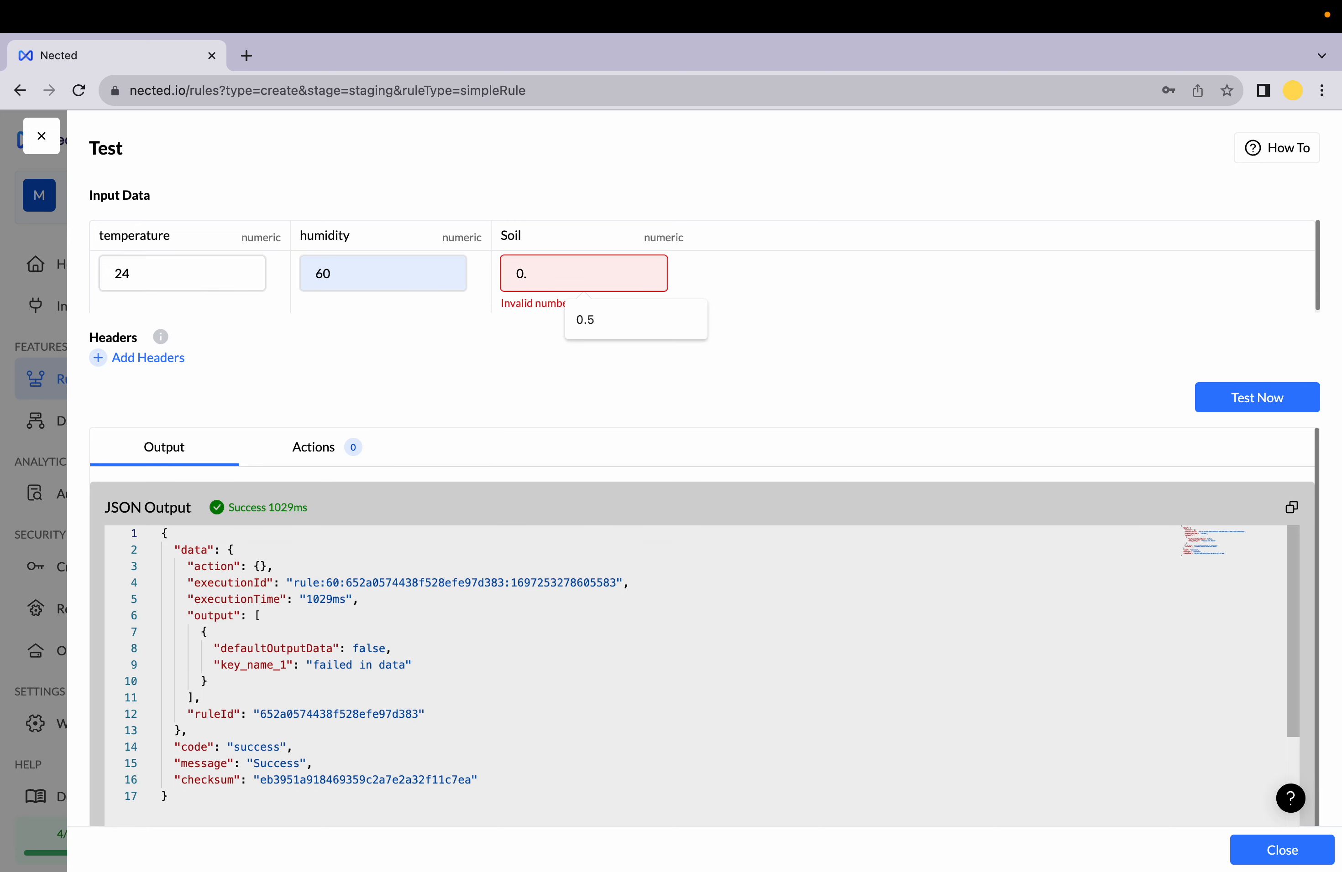
pyautogui.write('4')
pyautogui.press('BackSpace')
pyautogui.write('65')
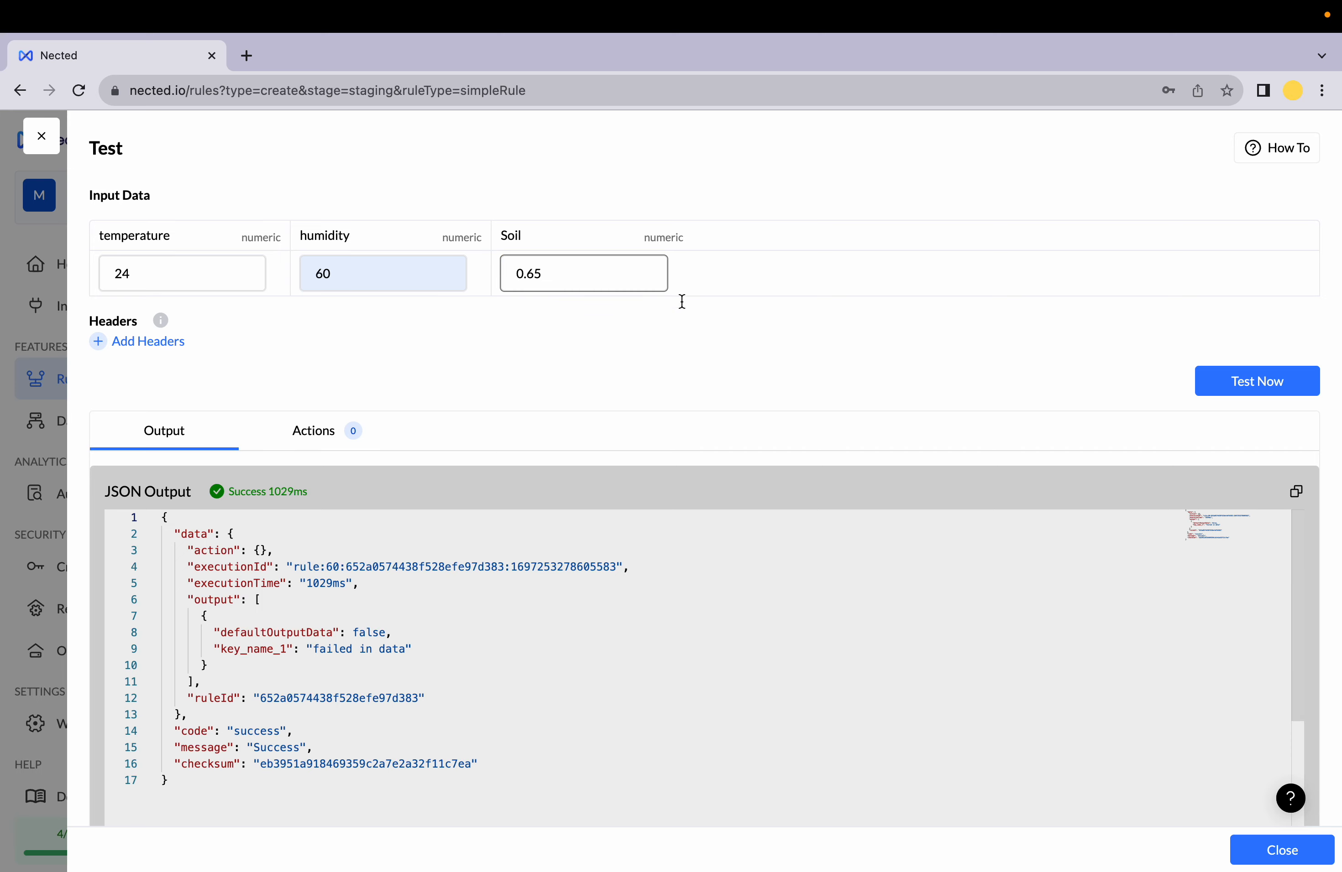
pyautogui.click(1269, 391)
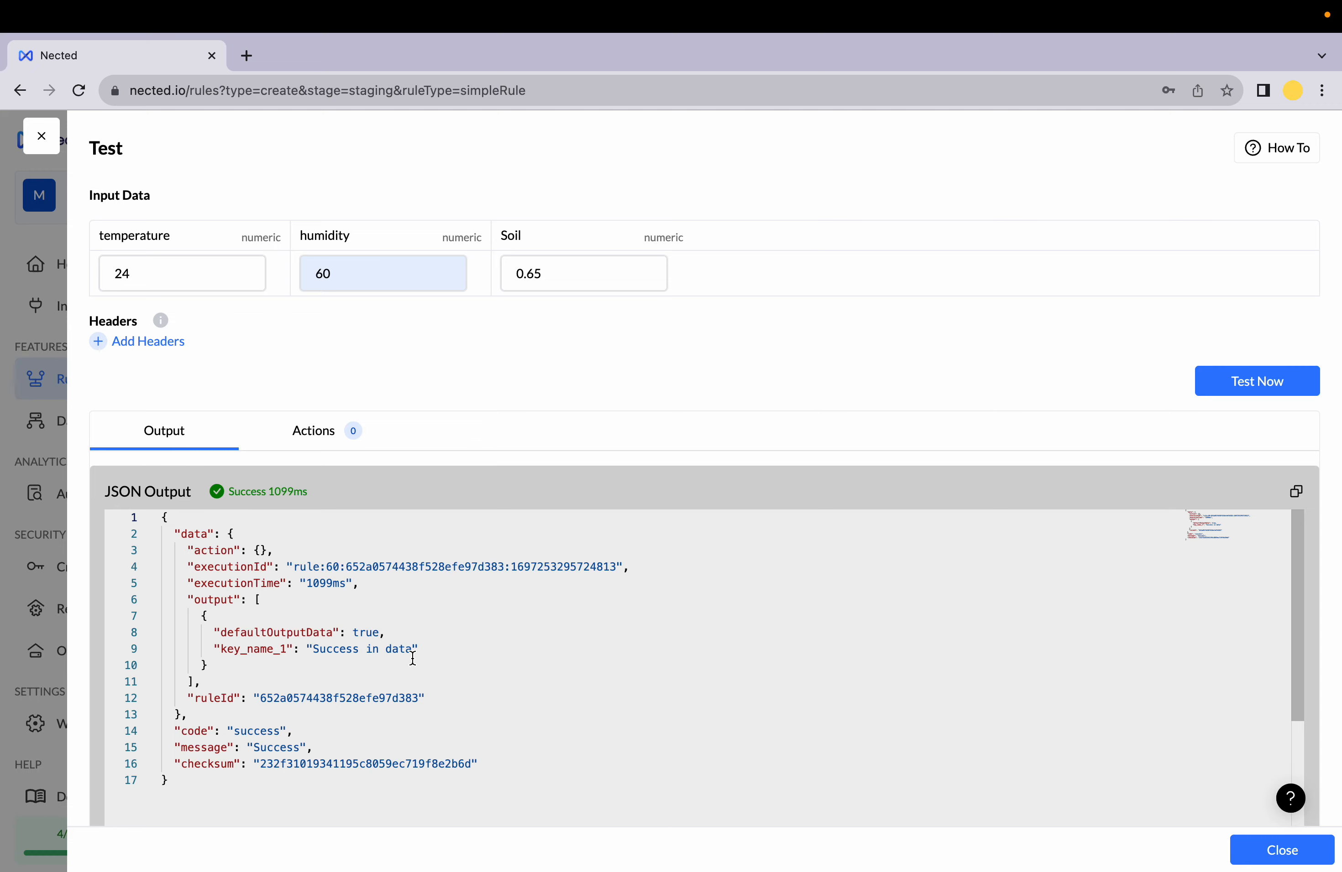
pyautogui.click(1271, 850)
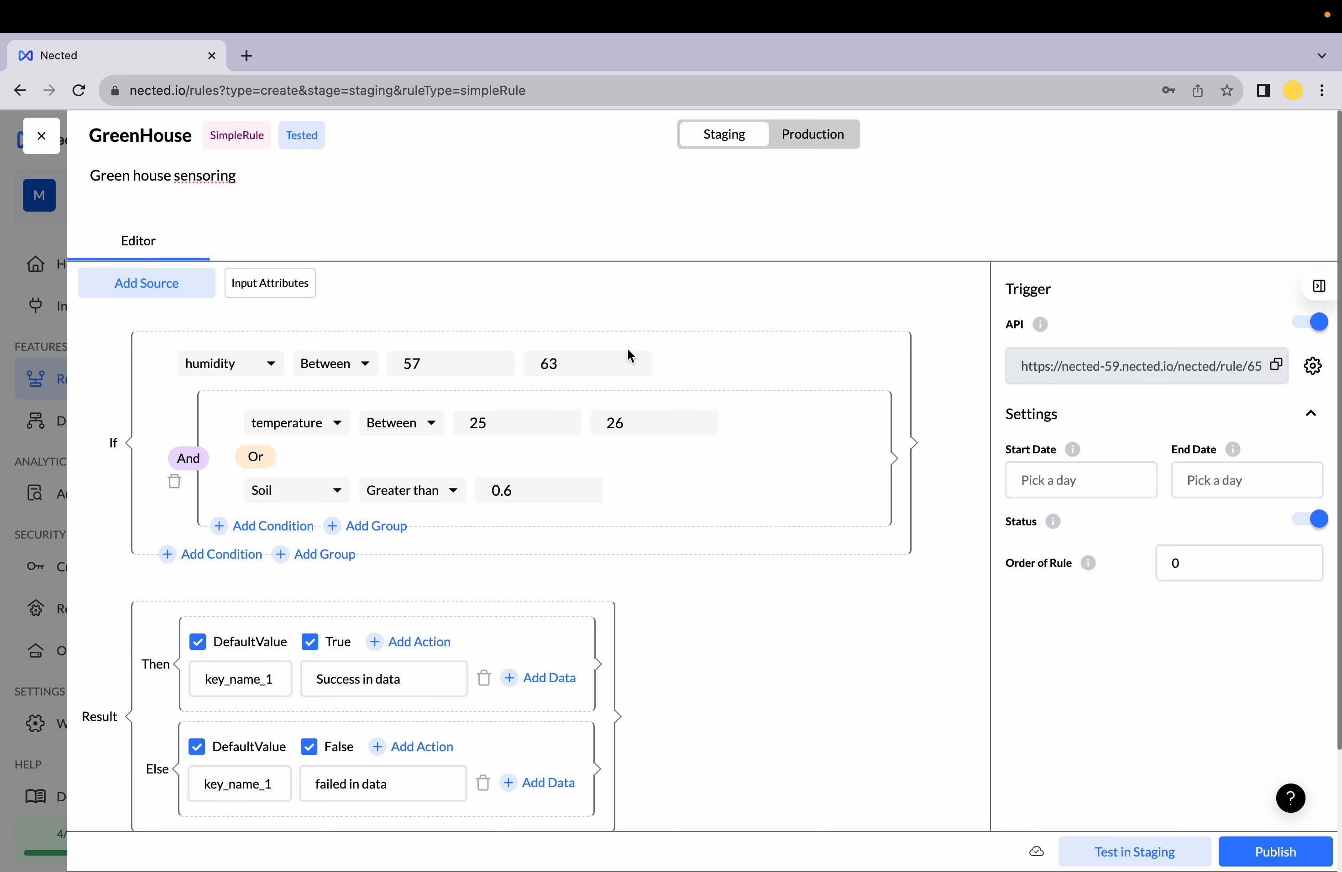
# Step: Publish the GreenHouse rule in staging and copy its API URL
pyautogui.click(1264, 846)
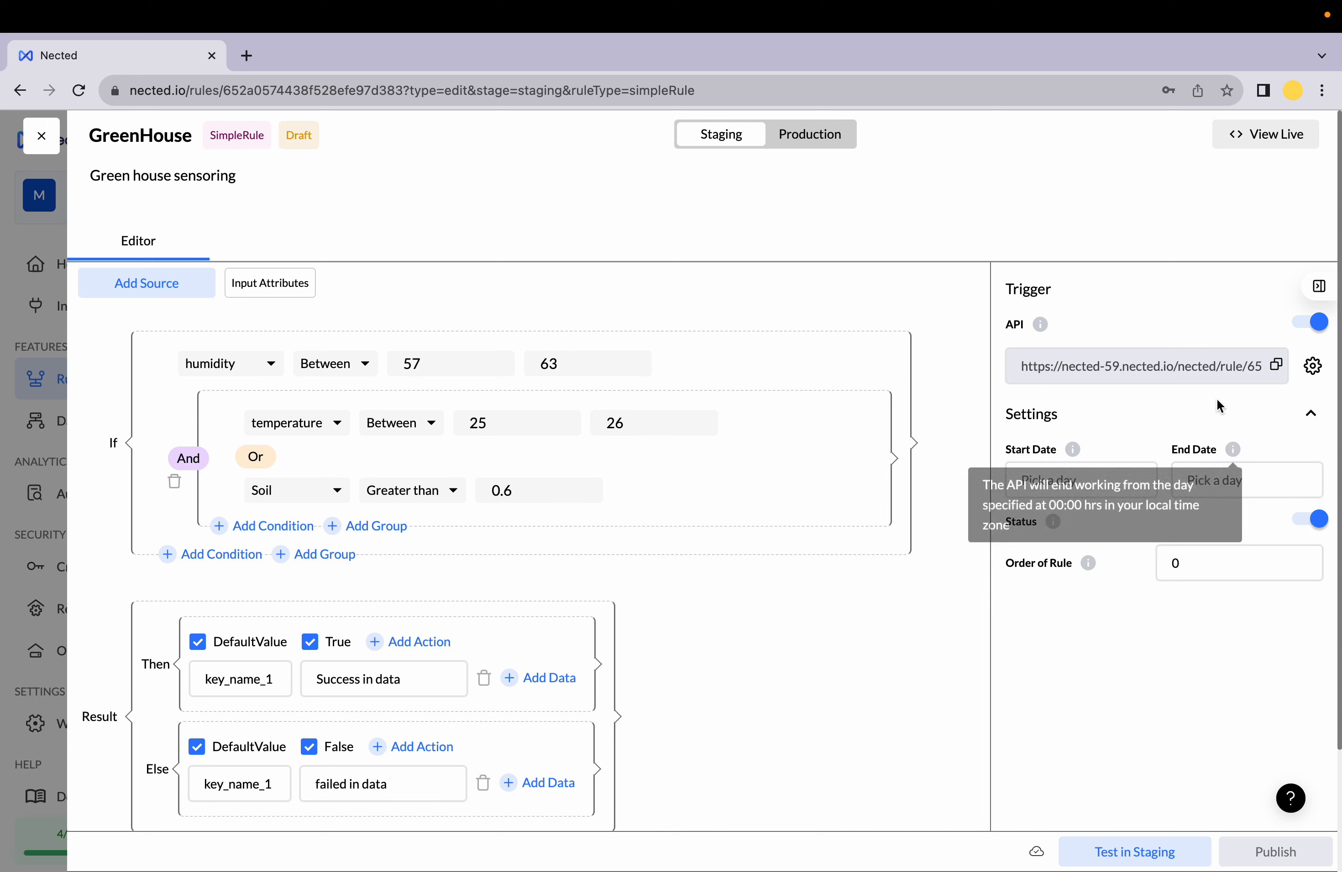
pyautogui.click(1276, 366)
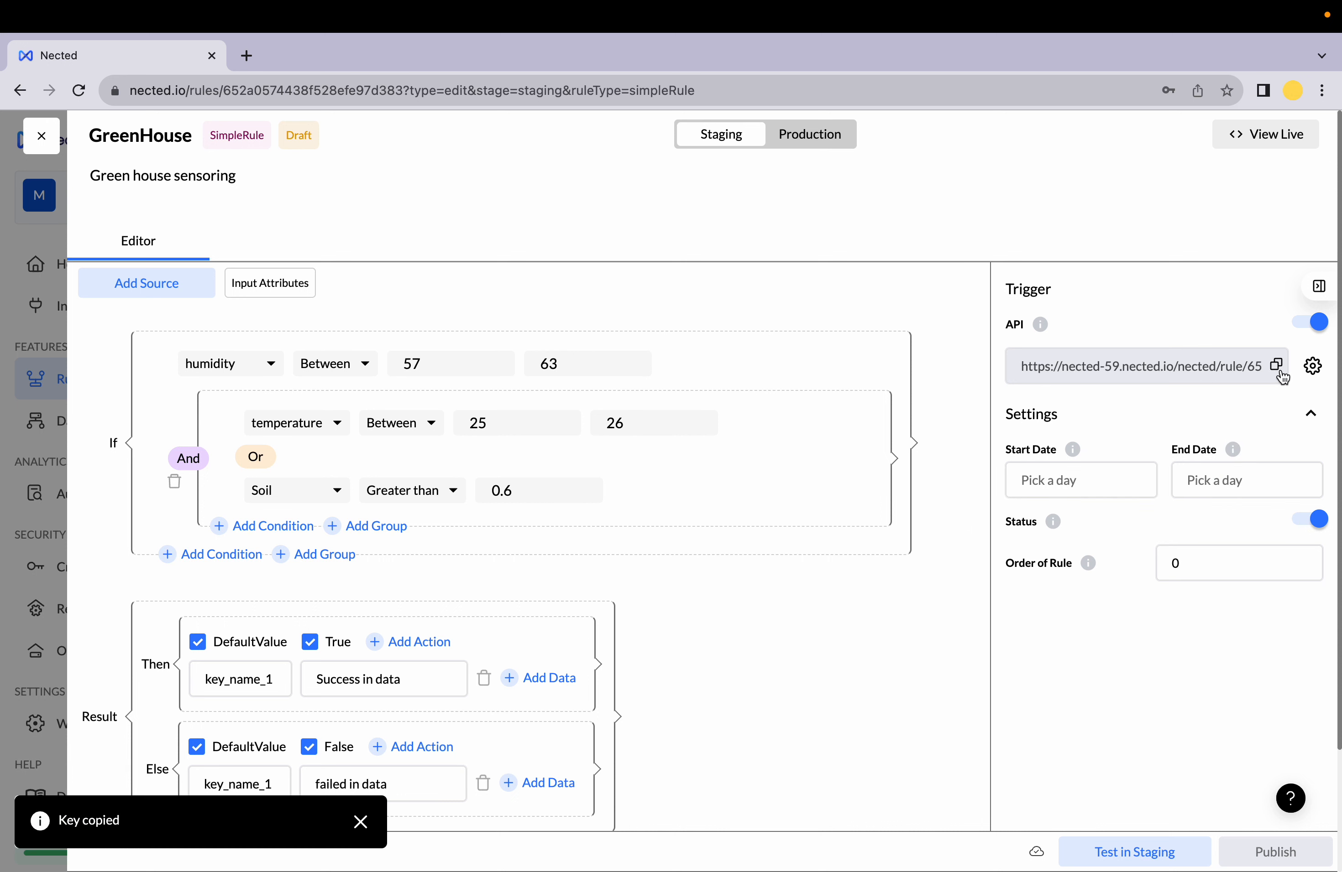
# Step: Open the rule's API settings and view the available authentication options without changing the selection
pyautogui.click(1312, 365)
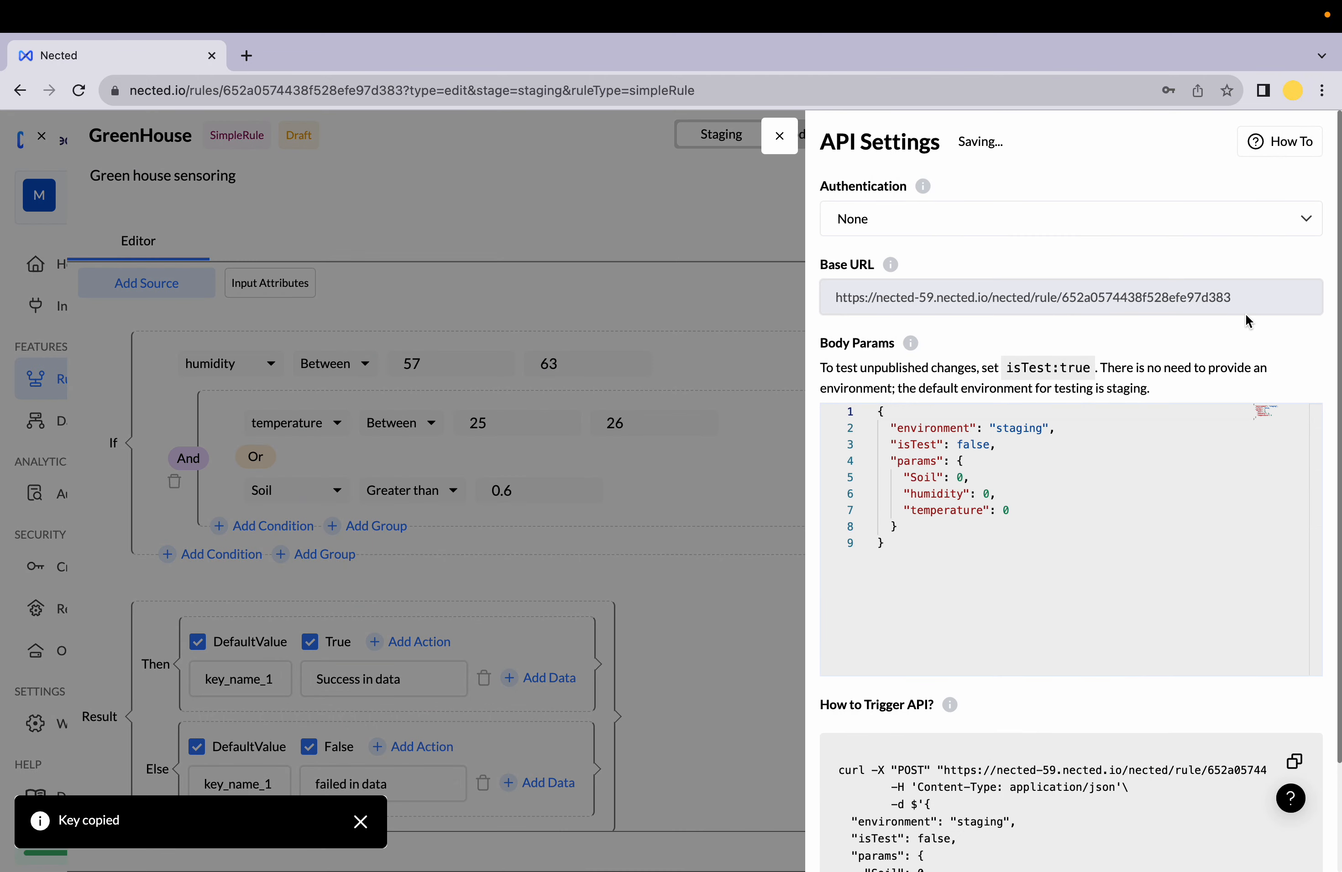
pyautogui.click(1159, 221)
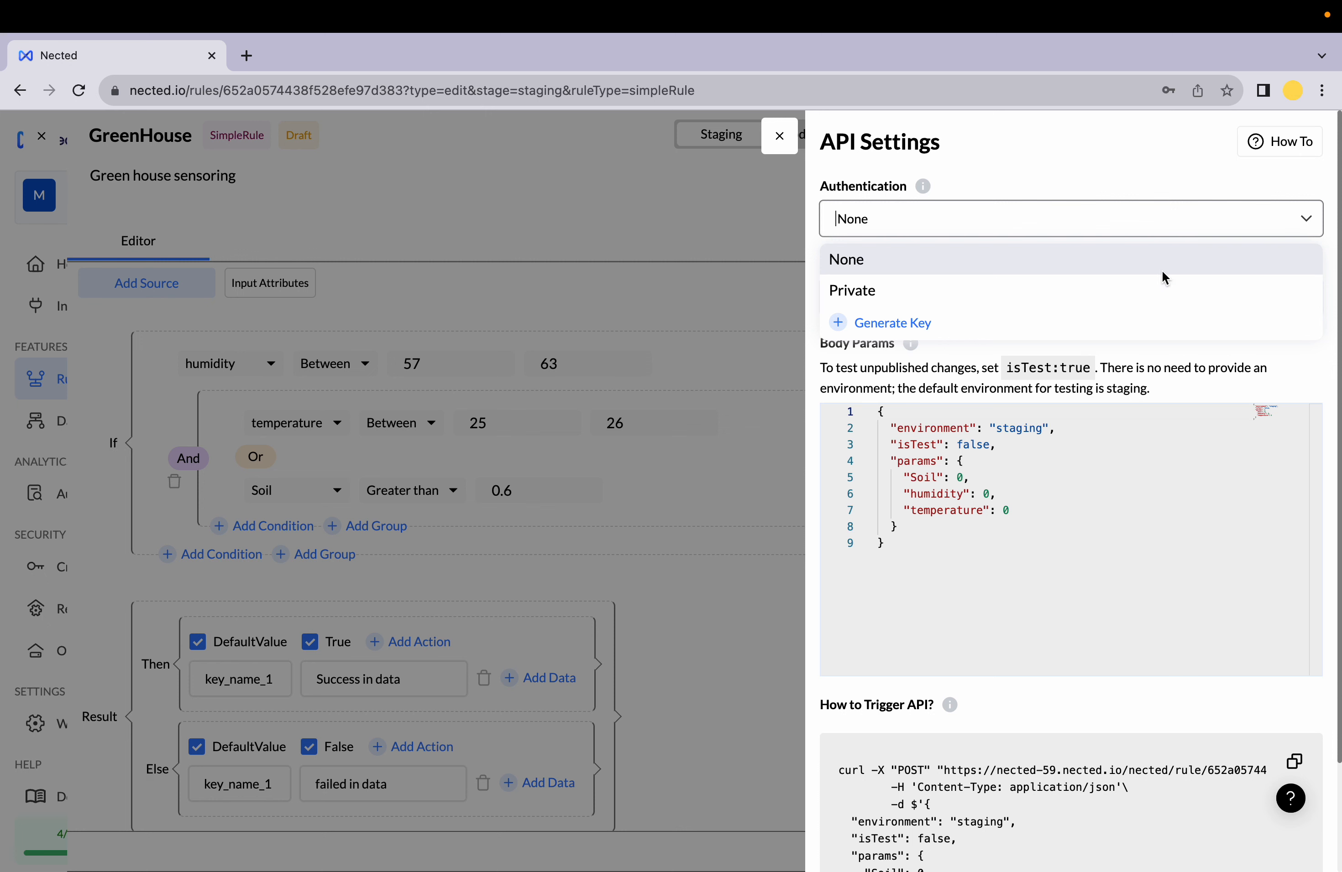
pyautogui.click(1085, 428)
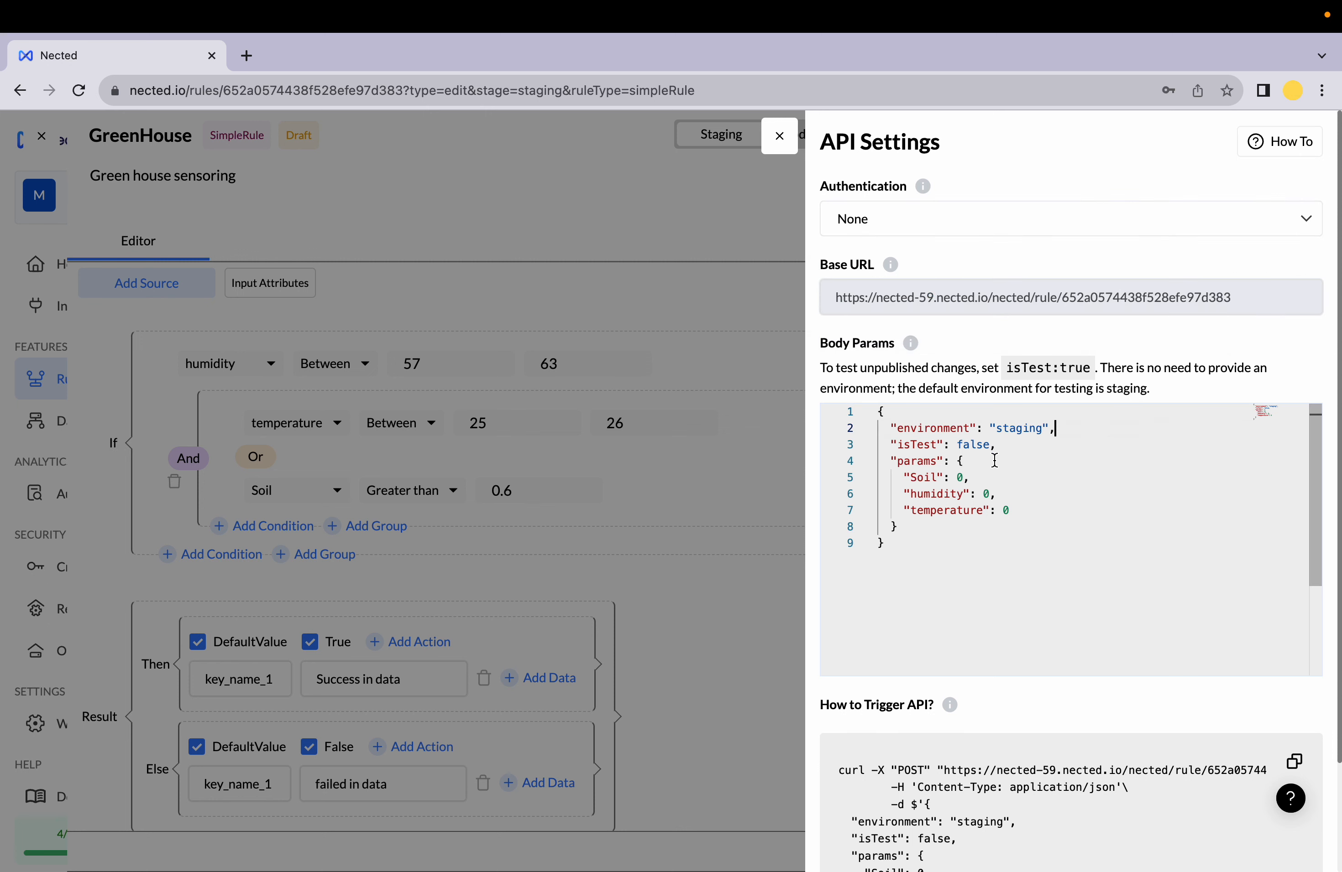
# Step: Try to delete the isTest value in the API body params
pyautogui.click(978, 461)
pyautogui.click(994, 446)
pyautogui.press('Left')
pyautogui.press('BackSpace')
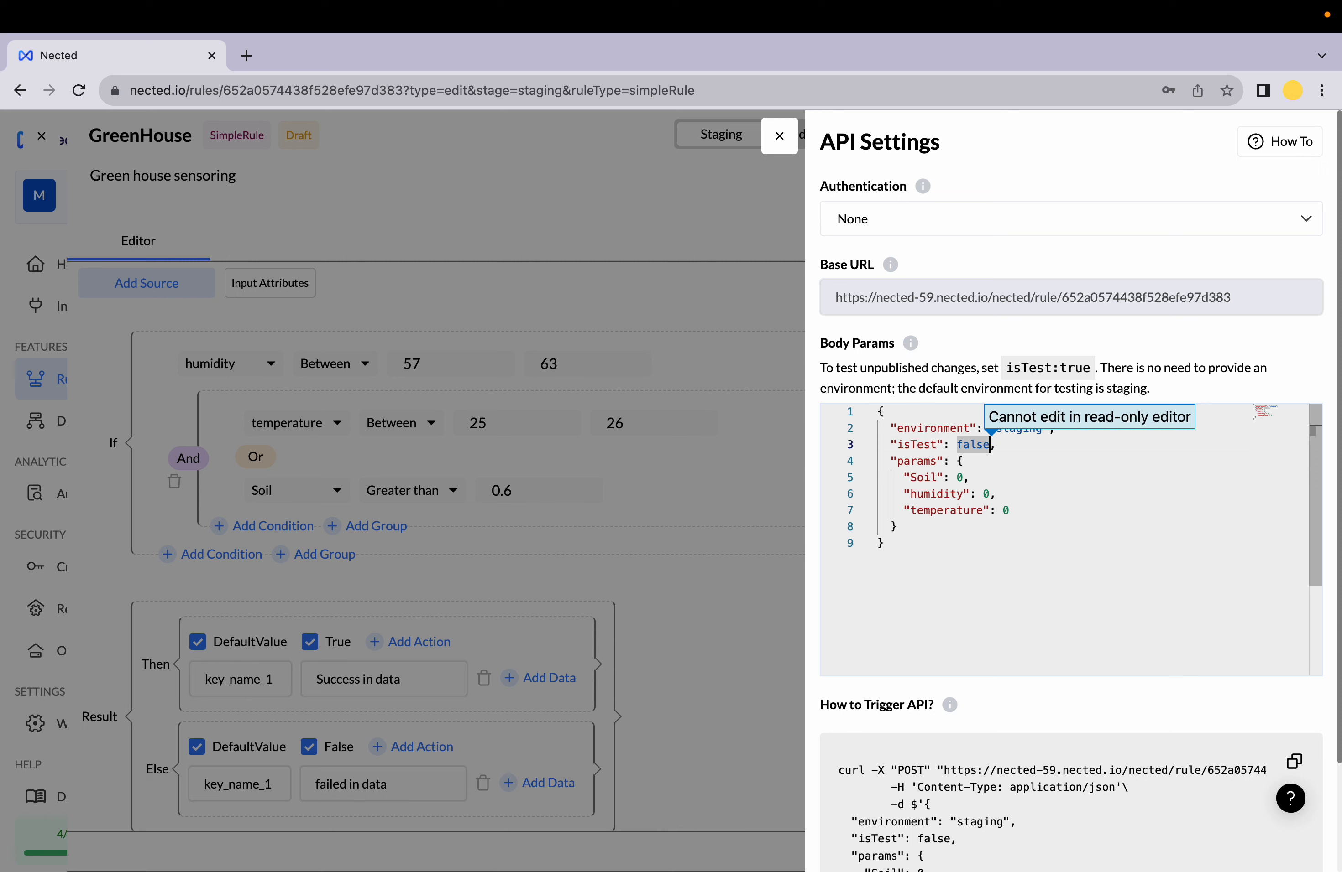
# Step: Examine the body params and the curl example for triggering the API, and close the API settings
pyautogui.scroll(-2, 994, 446)
pyautogui.scroll(2, 994, 447)
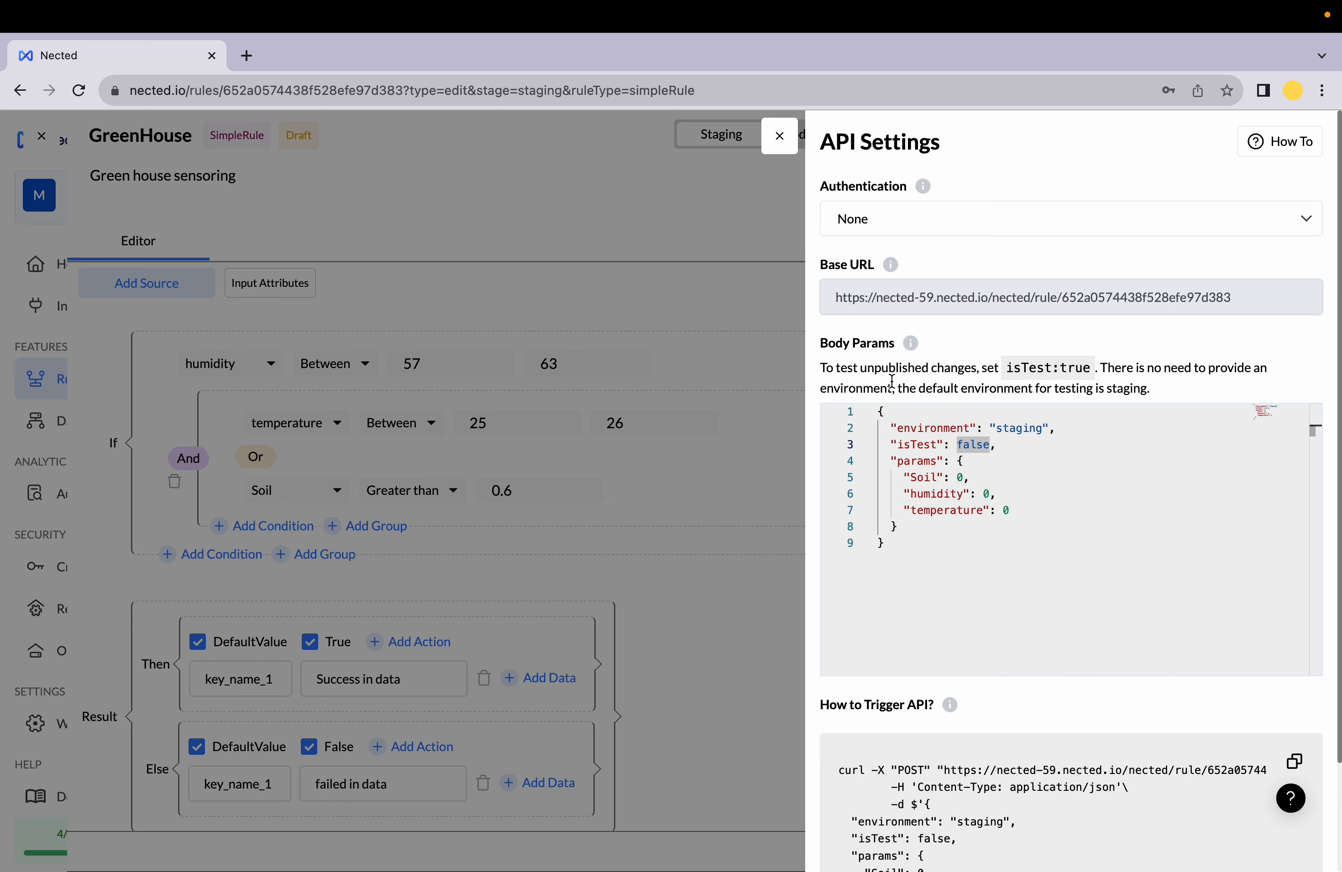
pyautogui.scroll(-3, 857, 560)
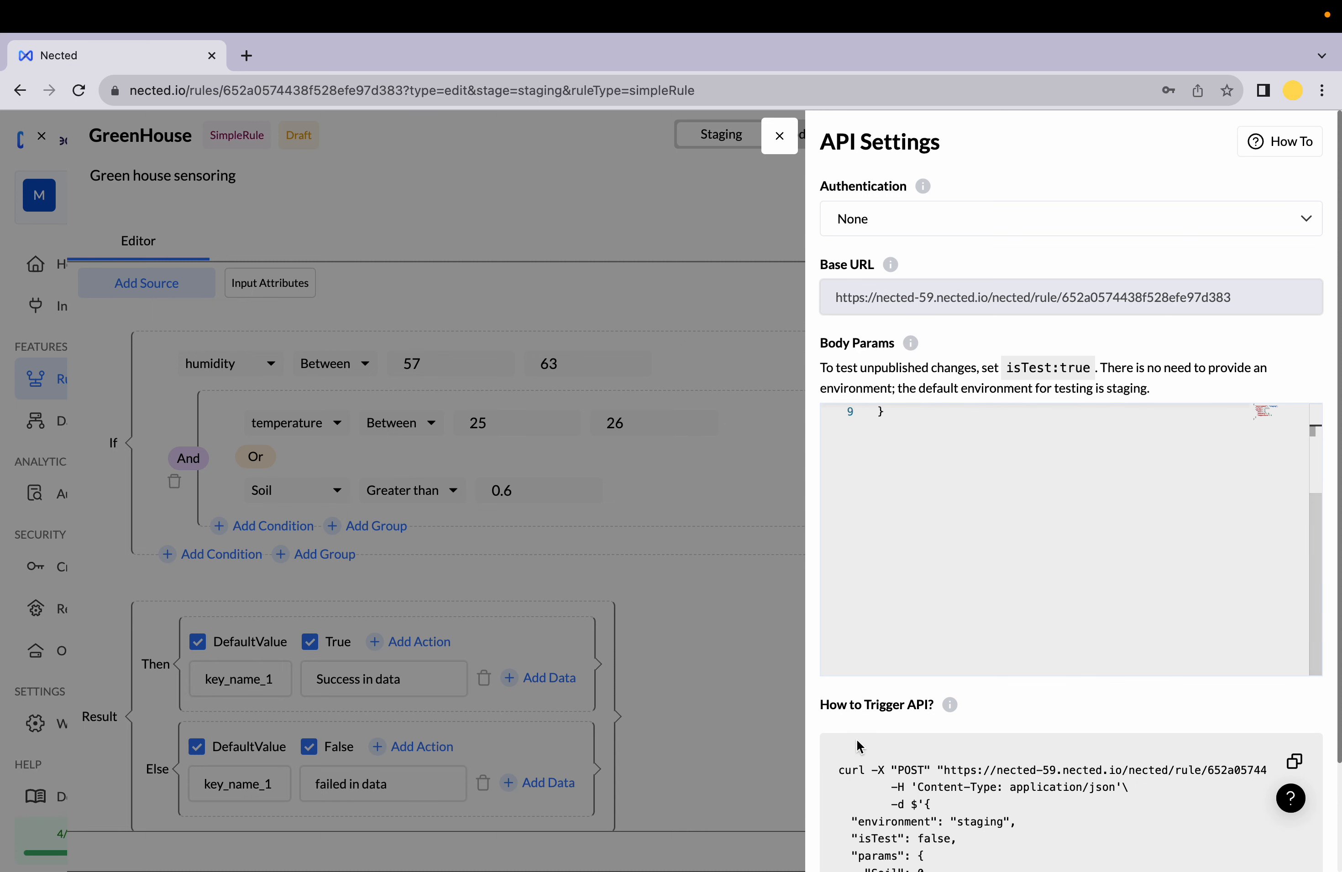
pyautogui.scroll(-2, 857, 748)
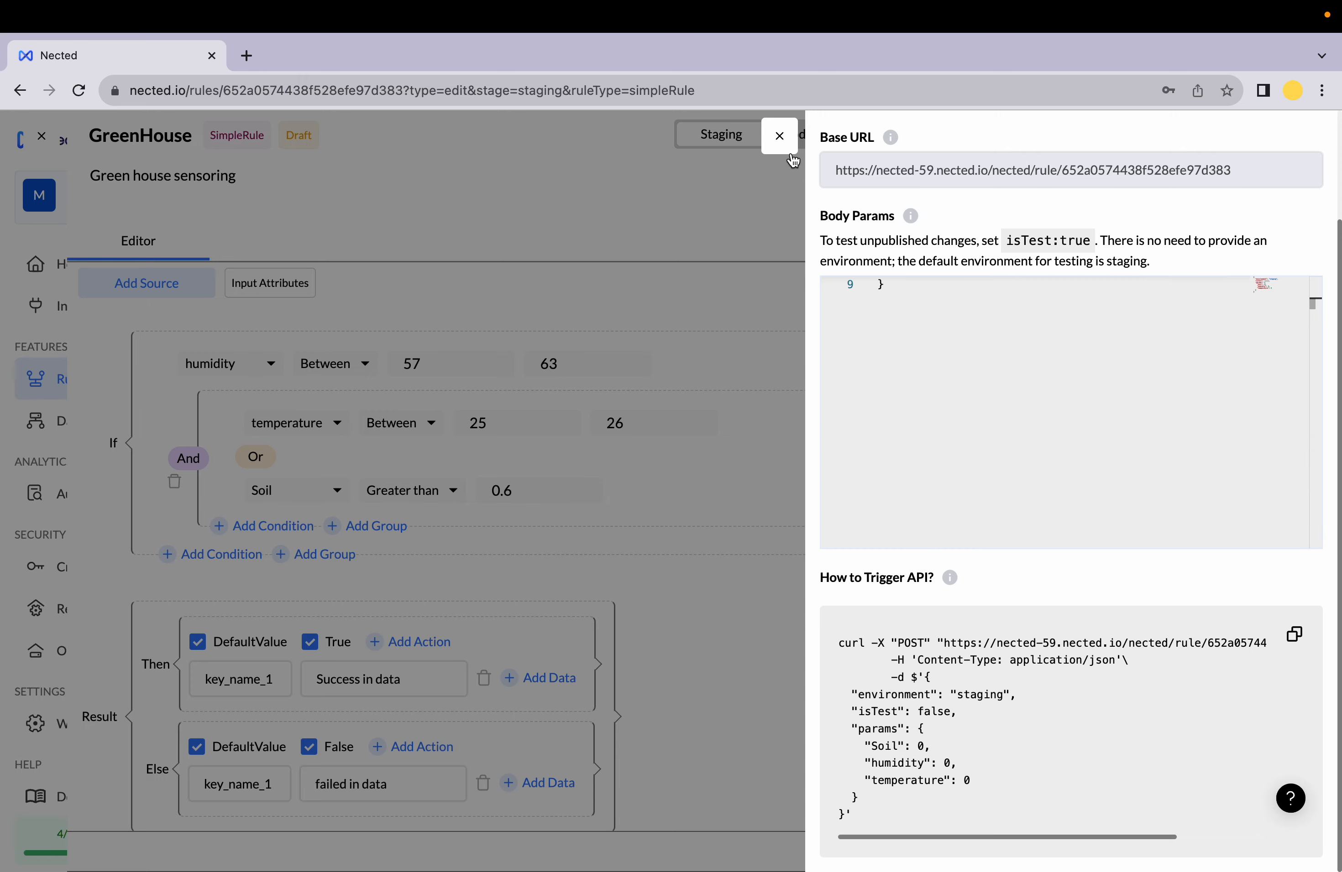
pyautogui.click(779, 137)
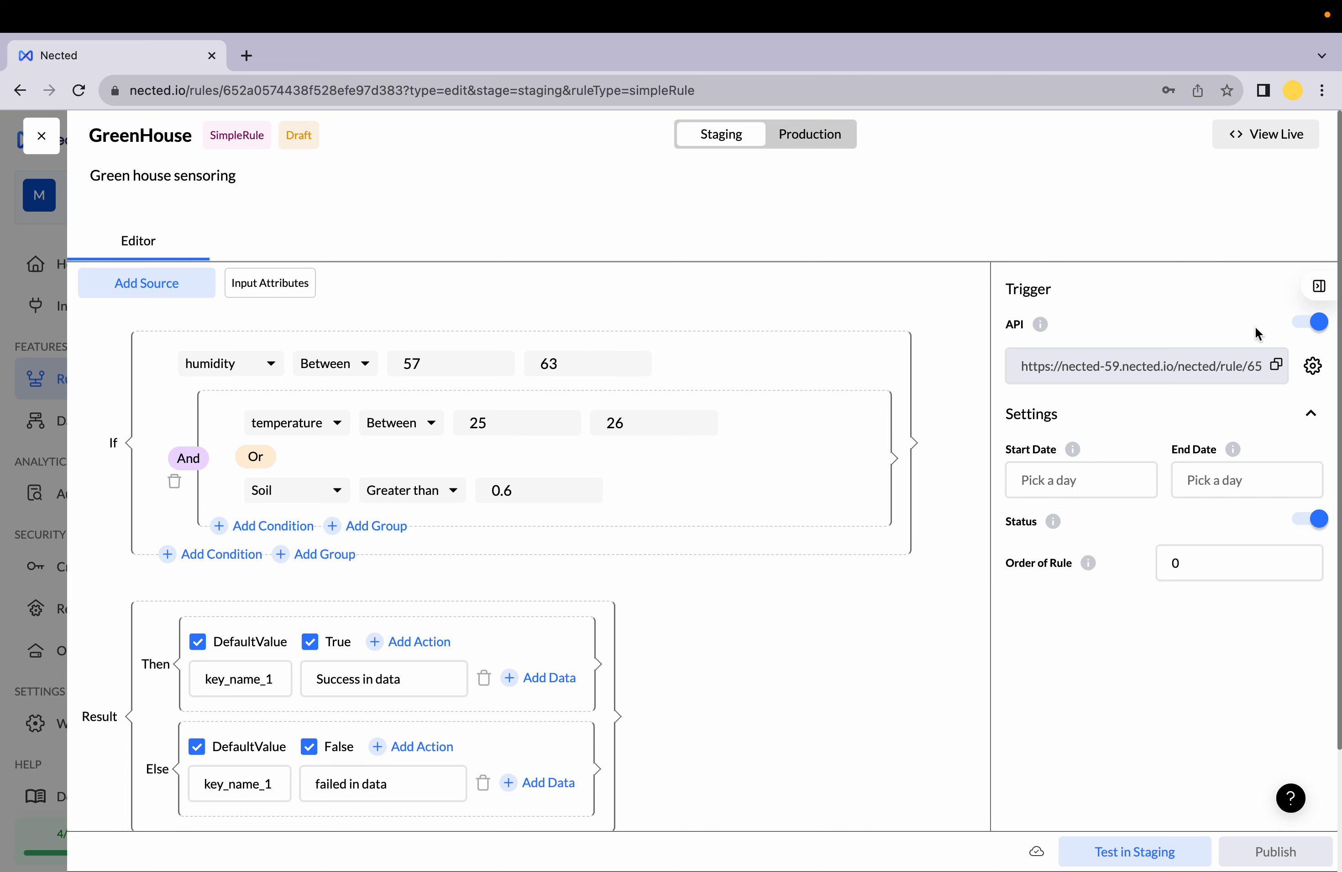
# Step: View the Start Date and End Date calendars in the rule settings without picking a day
pyautogui.click(1115, 482)
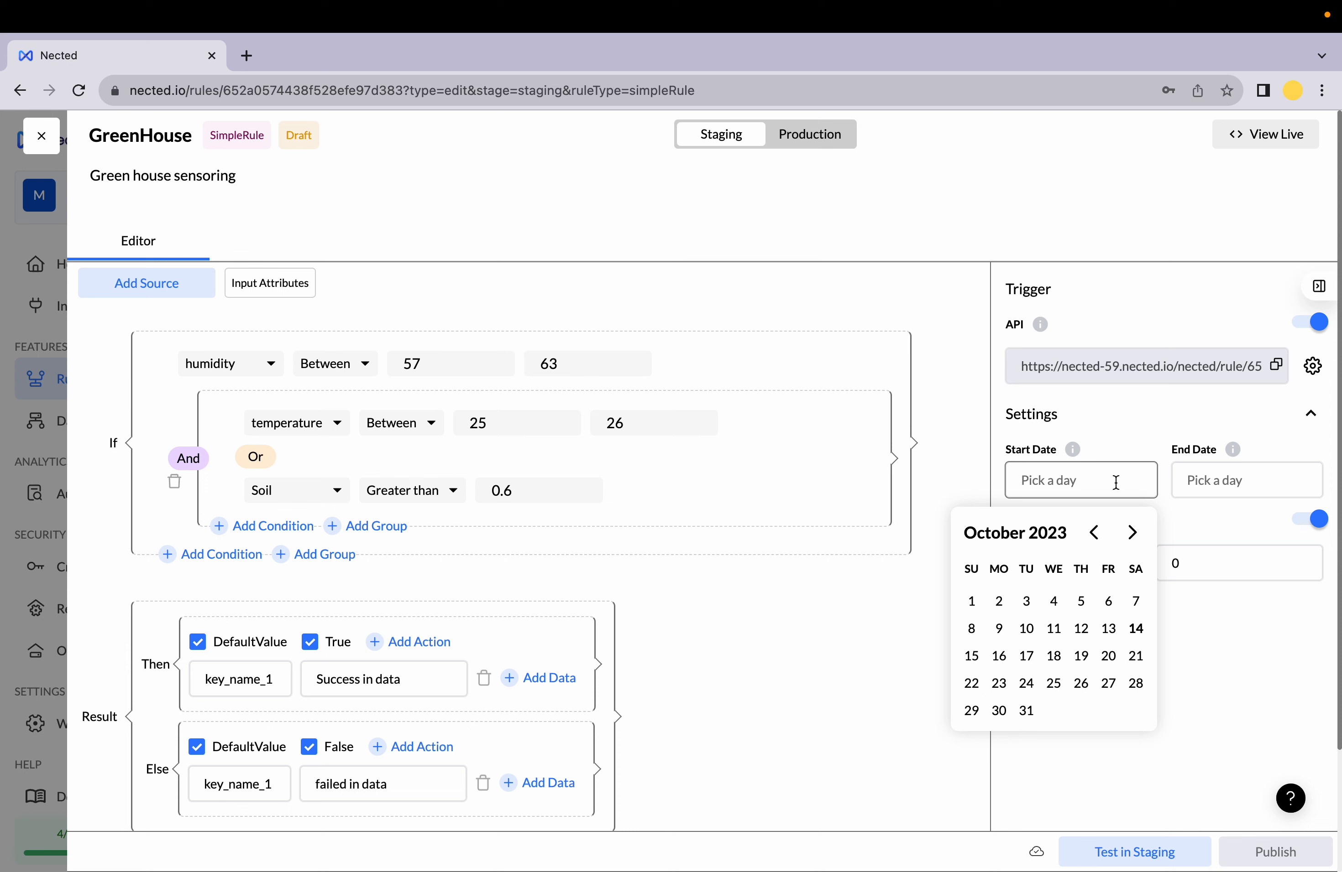
pyautogui.click(1239, 483)
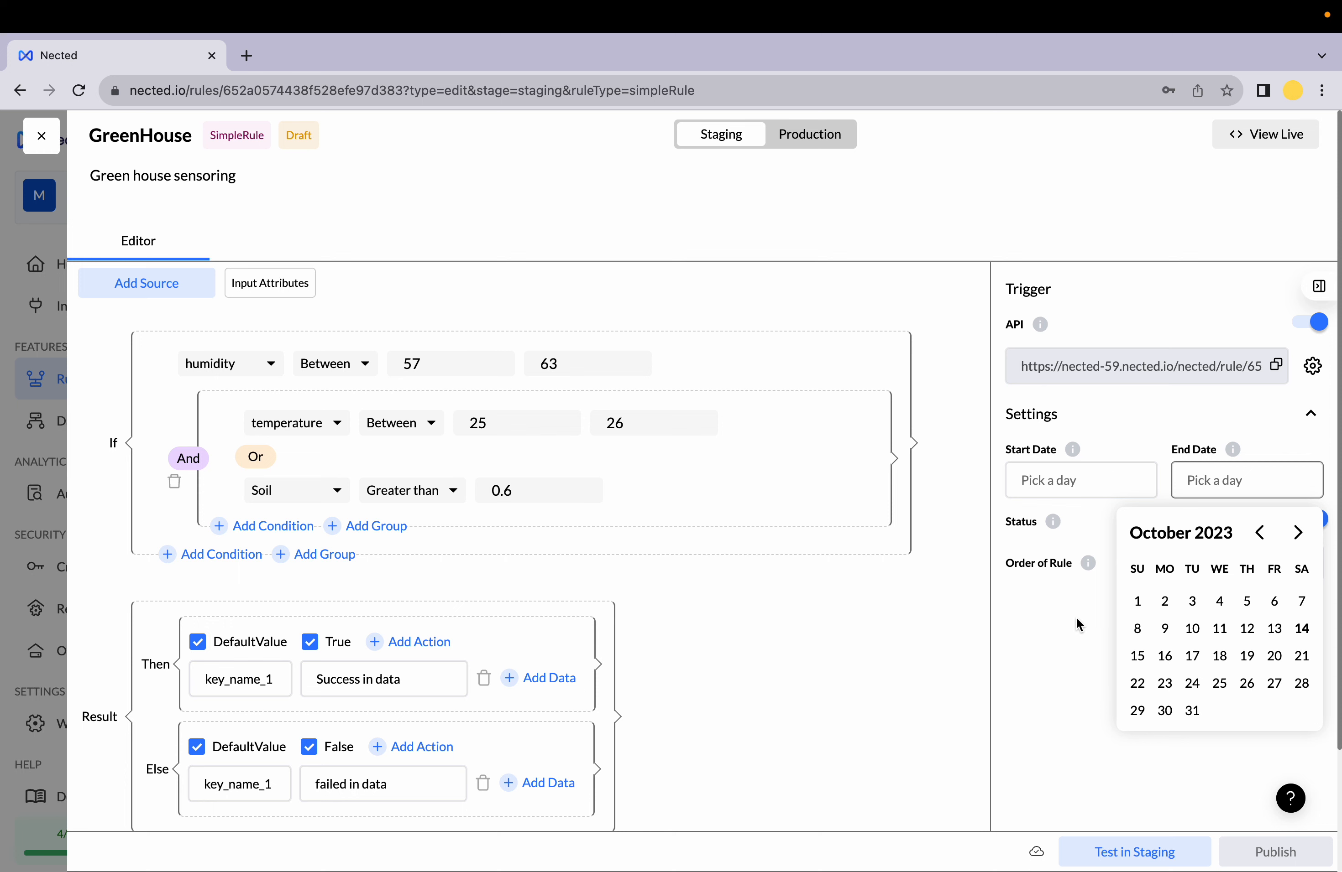
pyautogui.click(1068, 657)
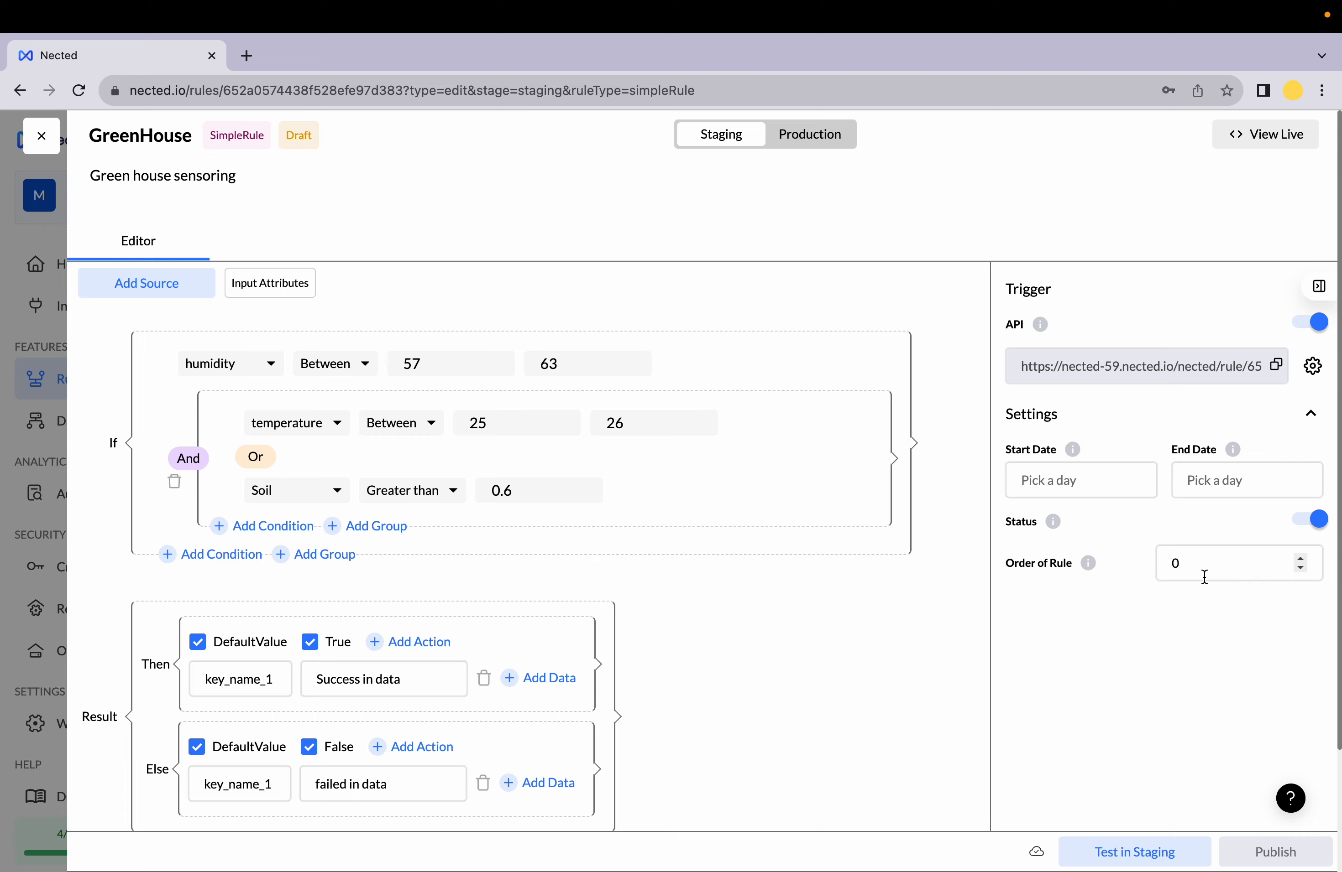
# Step: Test the GreenHouse rule in staging with Soil 0.5, humidity 60 and temperature 25.2, and close the test
pyautogui.click(1102, 852)
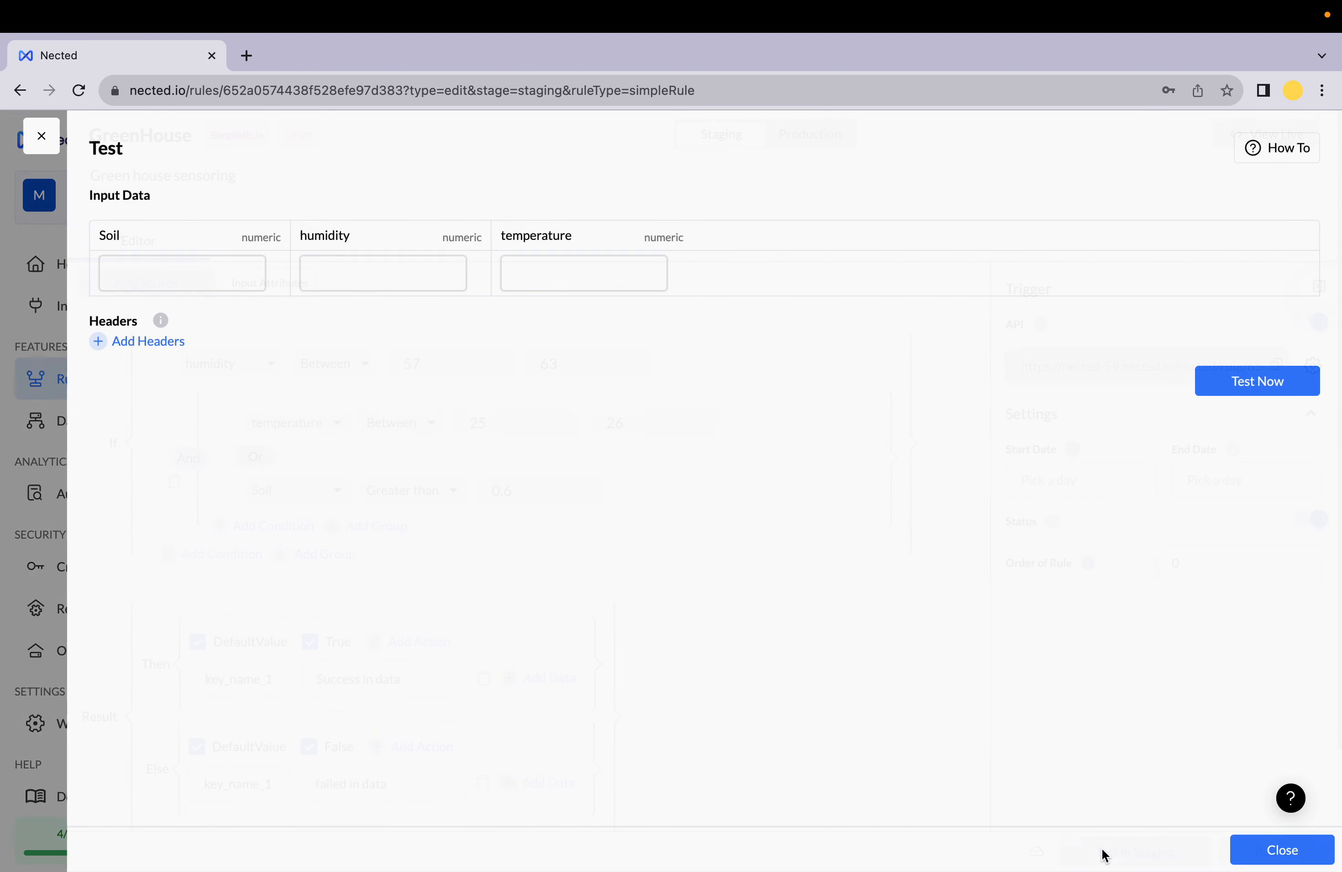
pyautogui.click(242, 263)
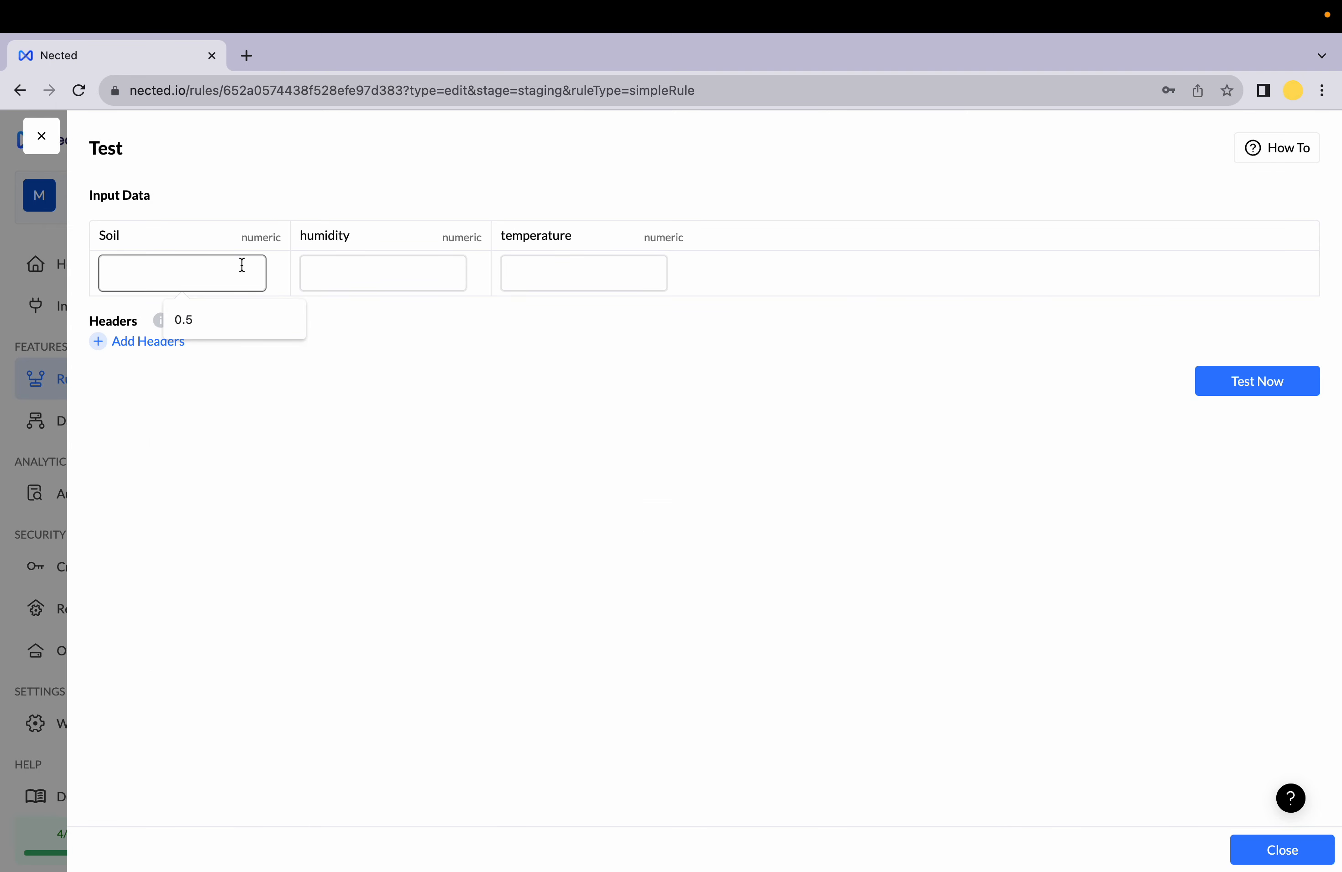
pyautogui.click(238, 317)
pyautogui.click(389, 259)
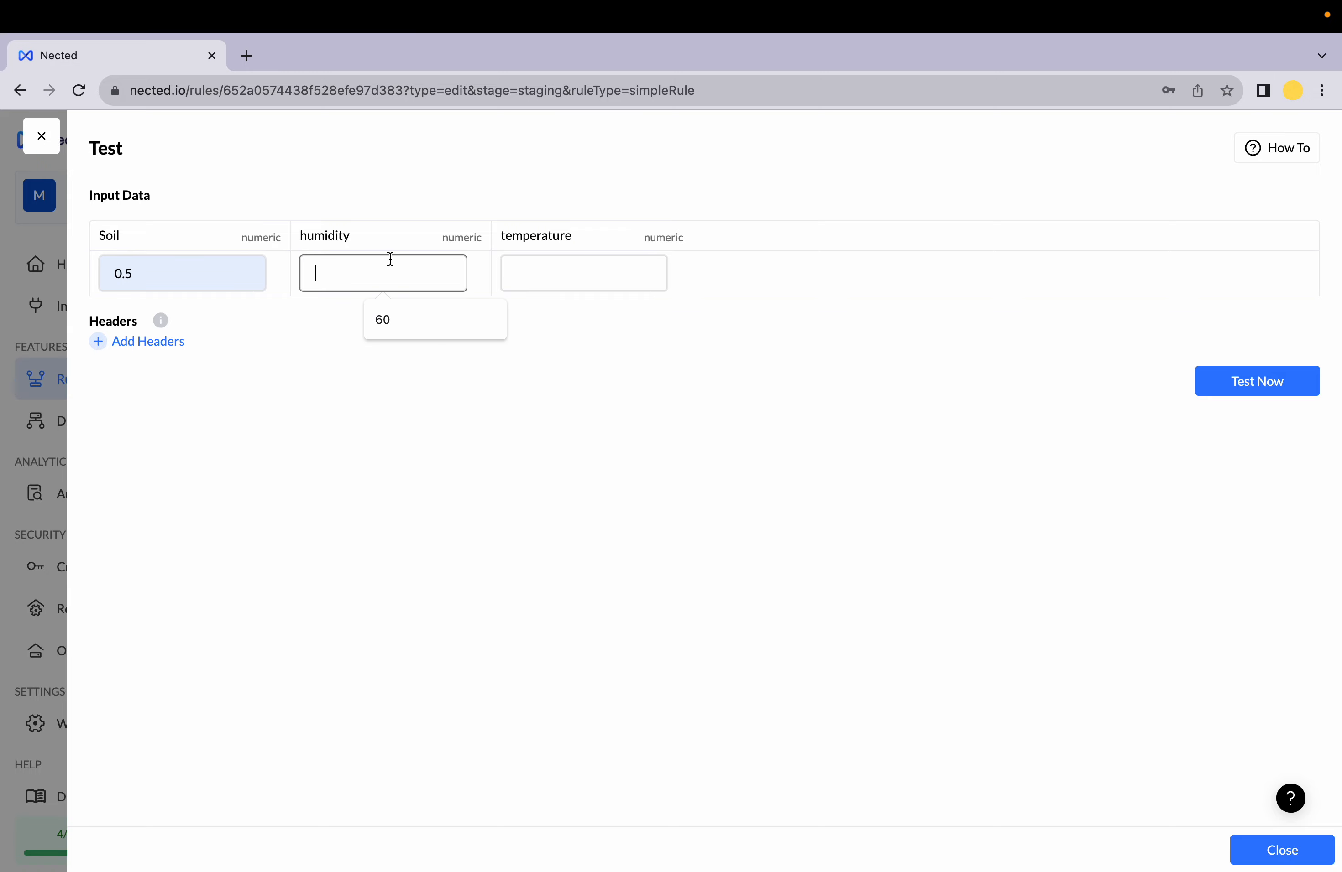
pyautogui.click(441, 319)
pyautogui.click(593, 279)
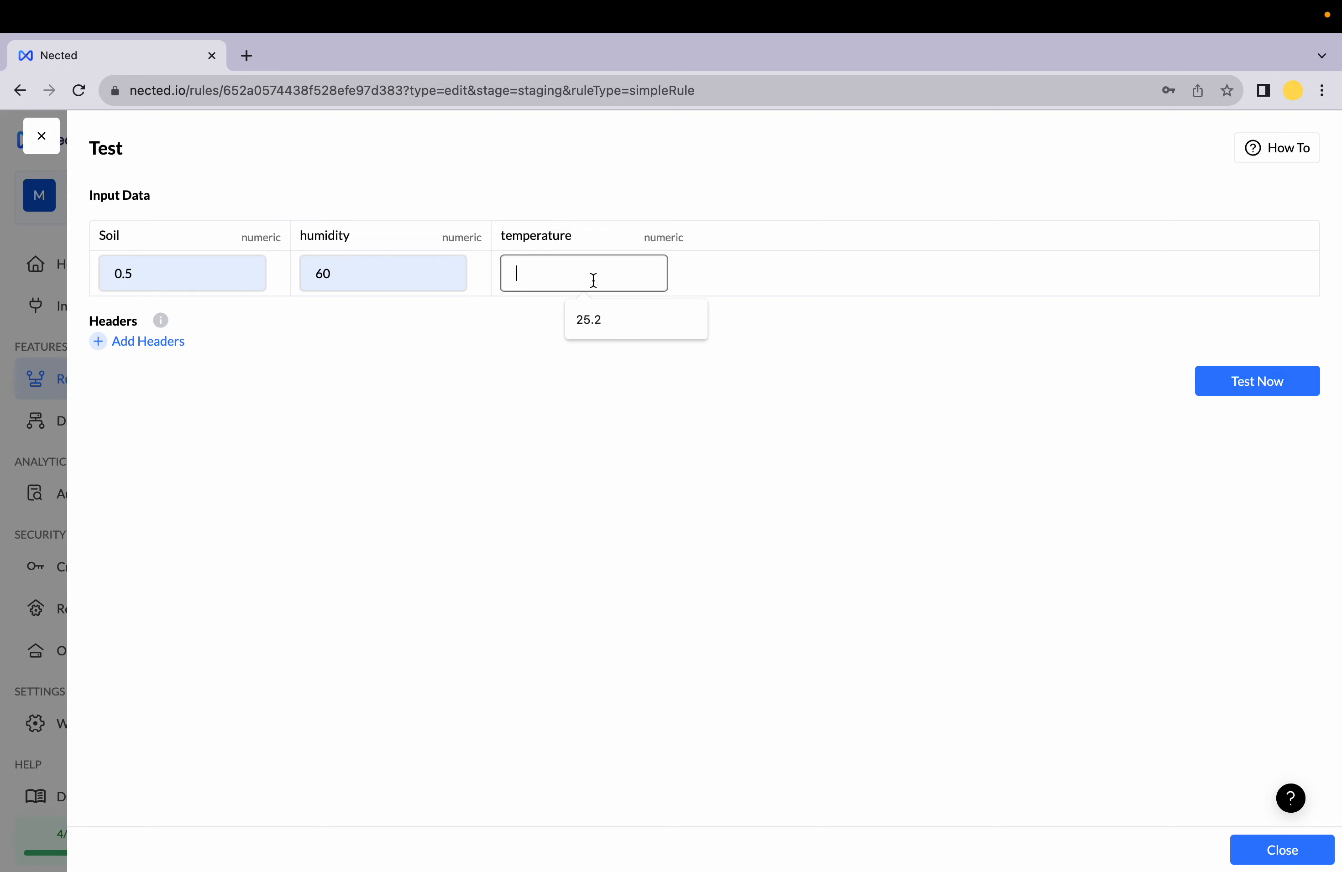
pyautogui.click(618, 328)
pyautogui.click(1207, 378)
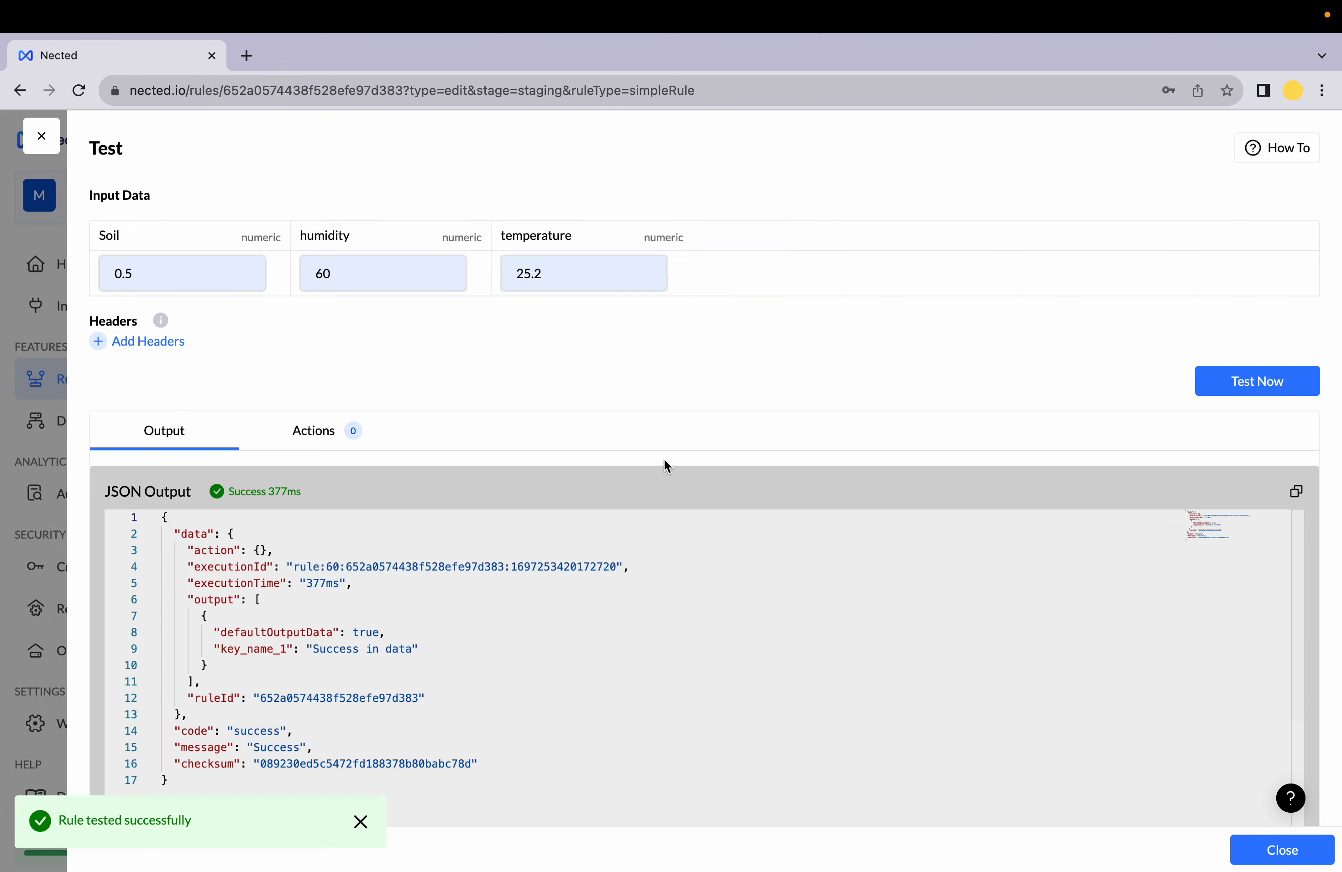
pyautogui.click(1263, 849)
# Step: Publish the GreenHouse rule, and reload and close its editor to return to the list of rules
pyautogui.click(1262, 853)
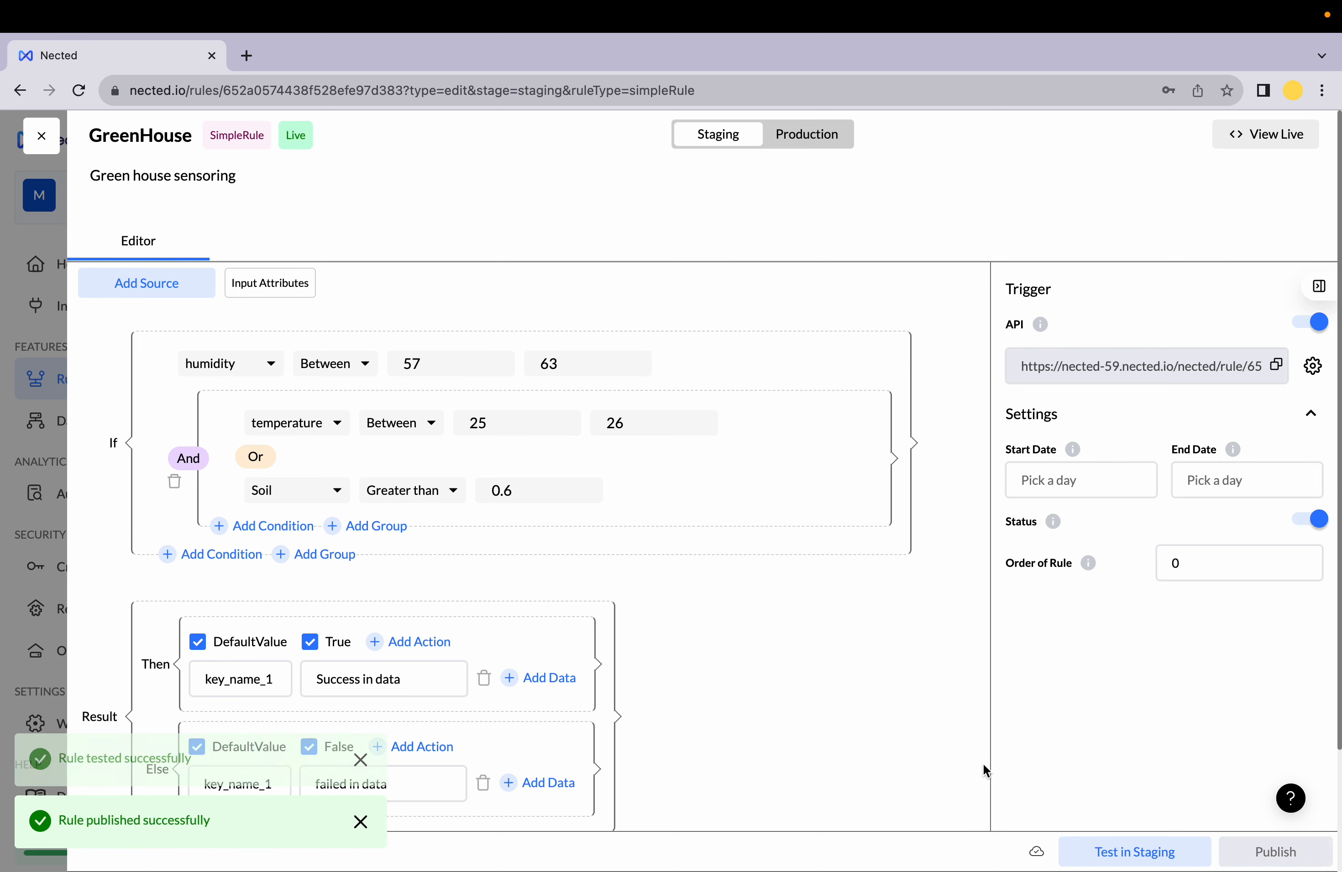
pyautogui.click(35, 150)
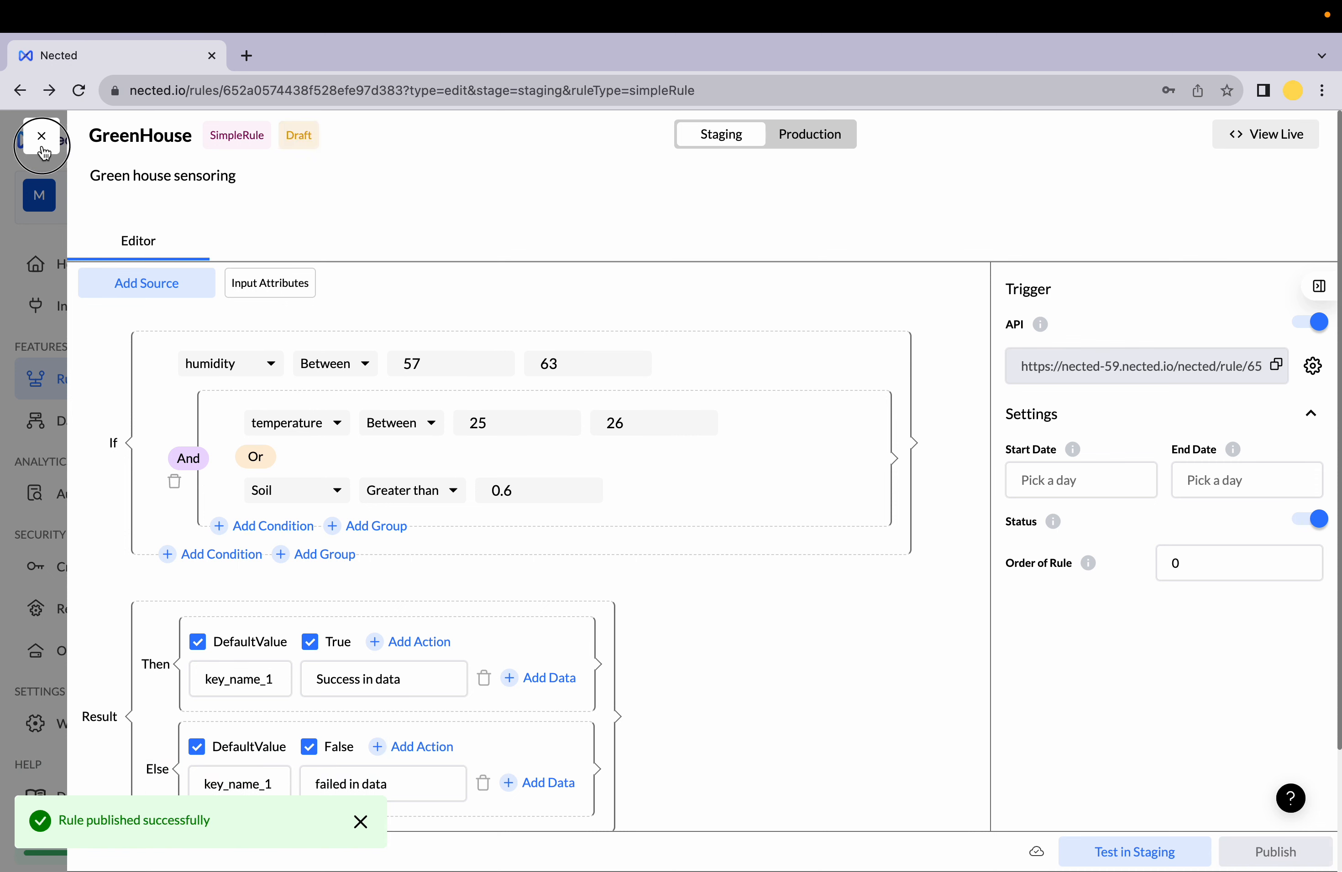
pyautogui.click(77, 98)
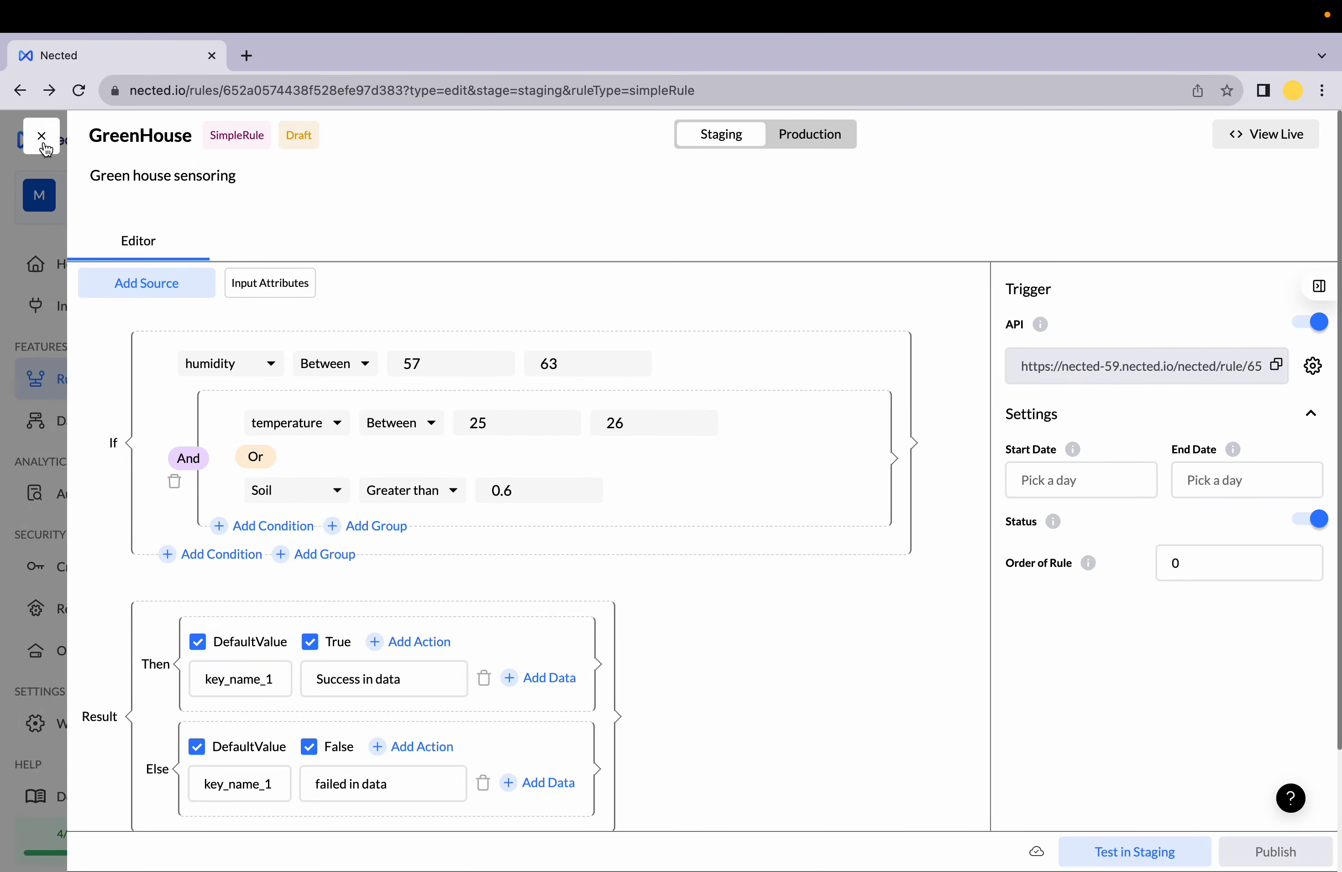
pyautogui.click(42, 139)
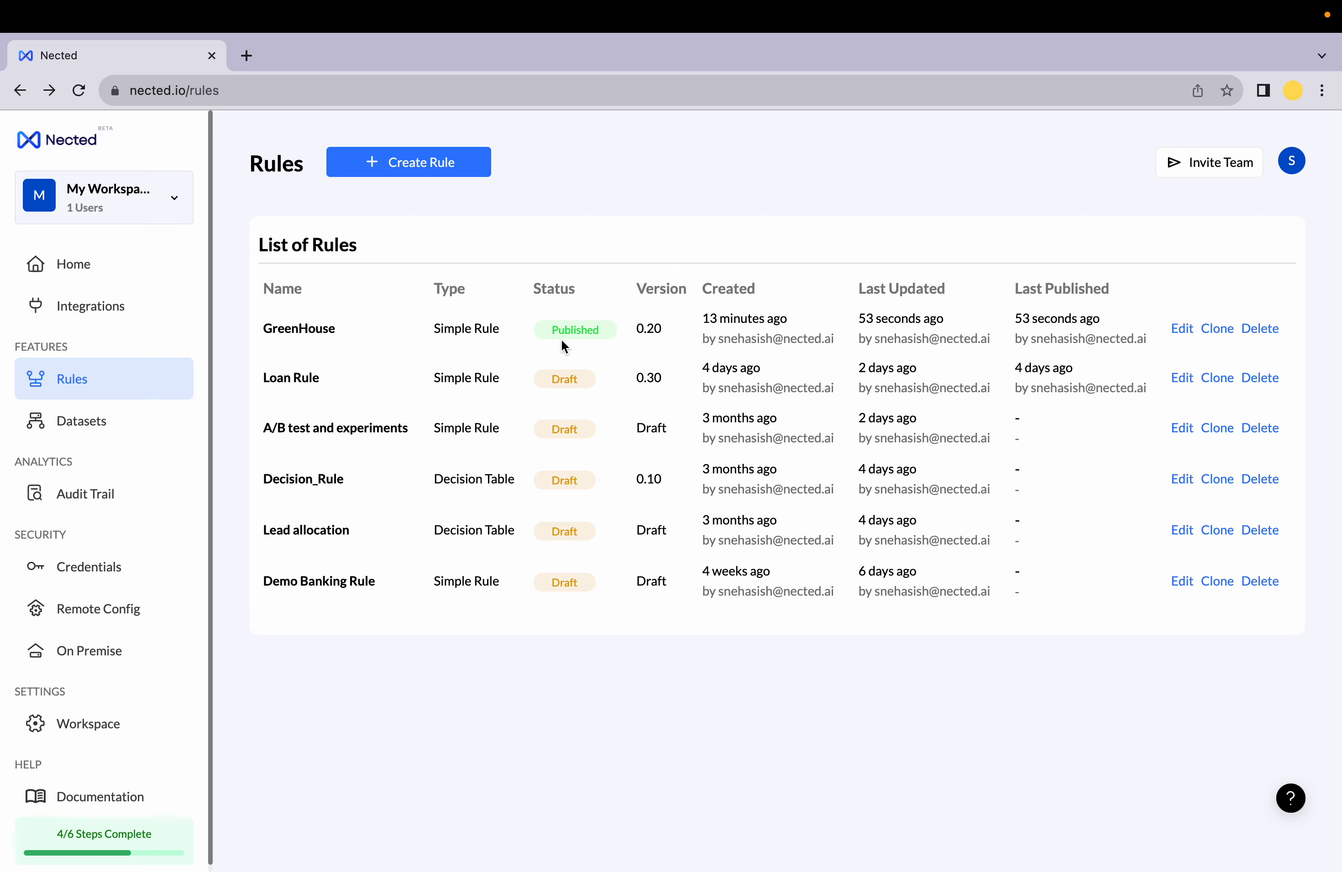
pyautogui.moveTo(944, 5)
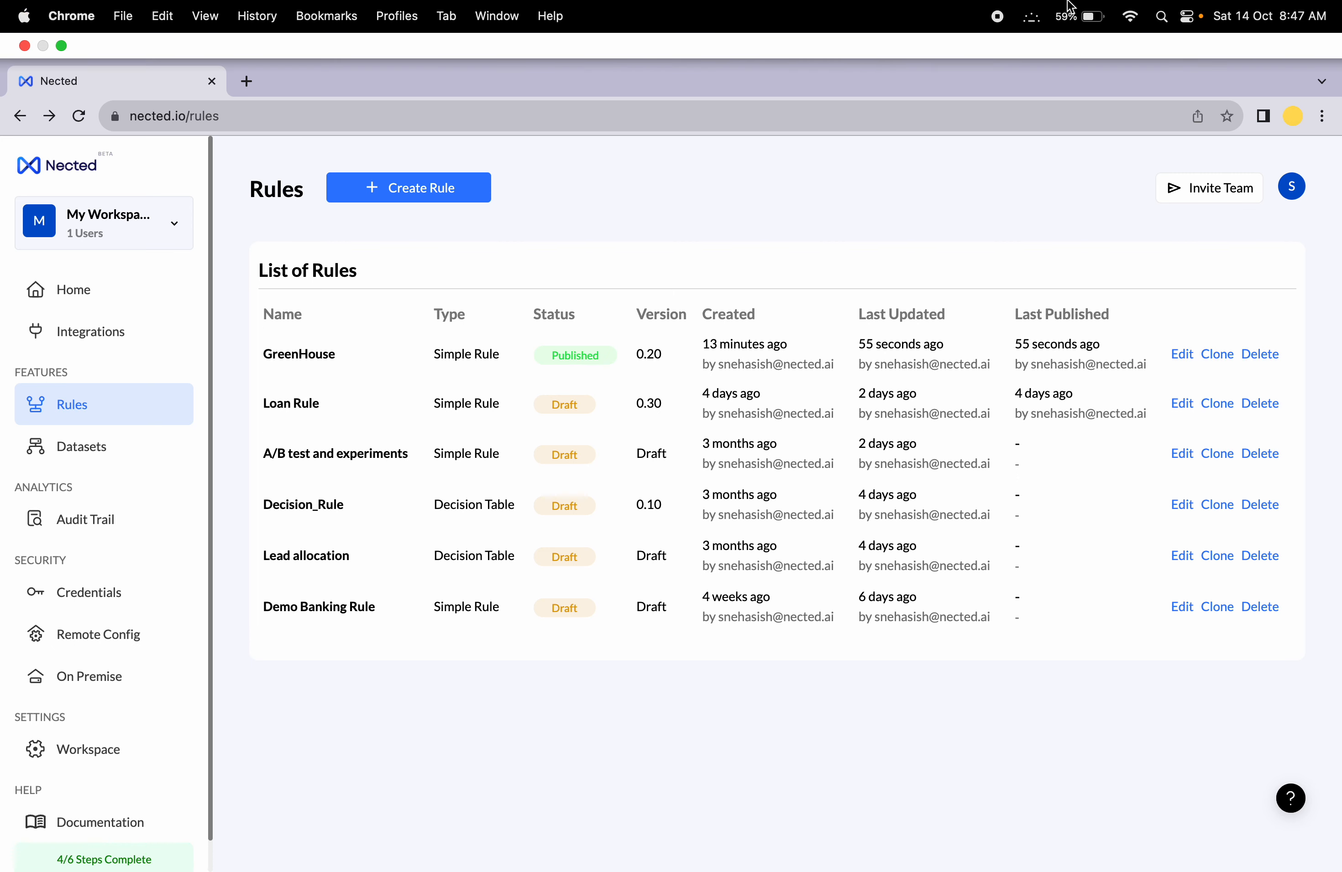